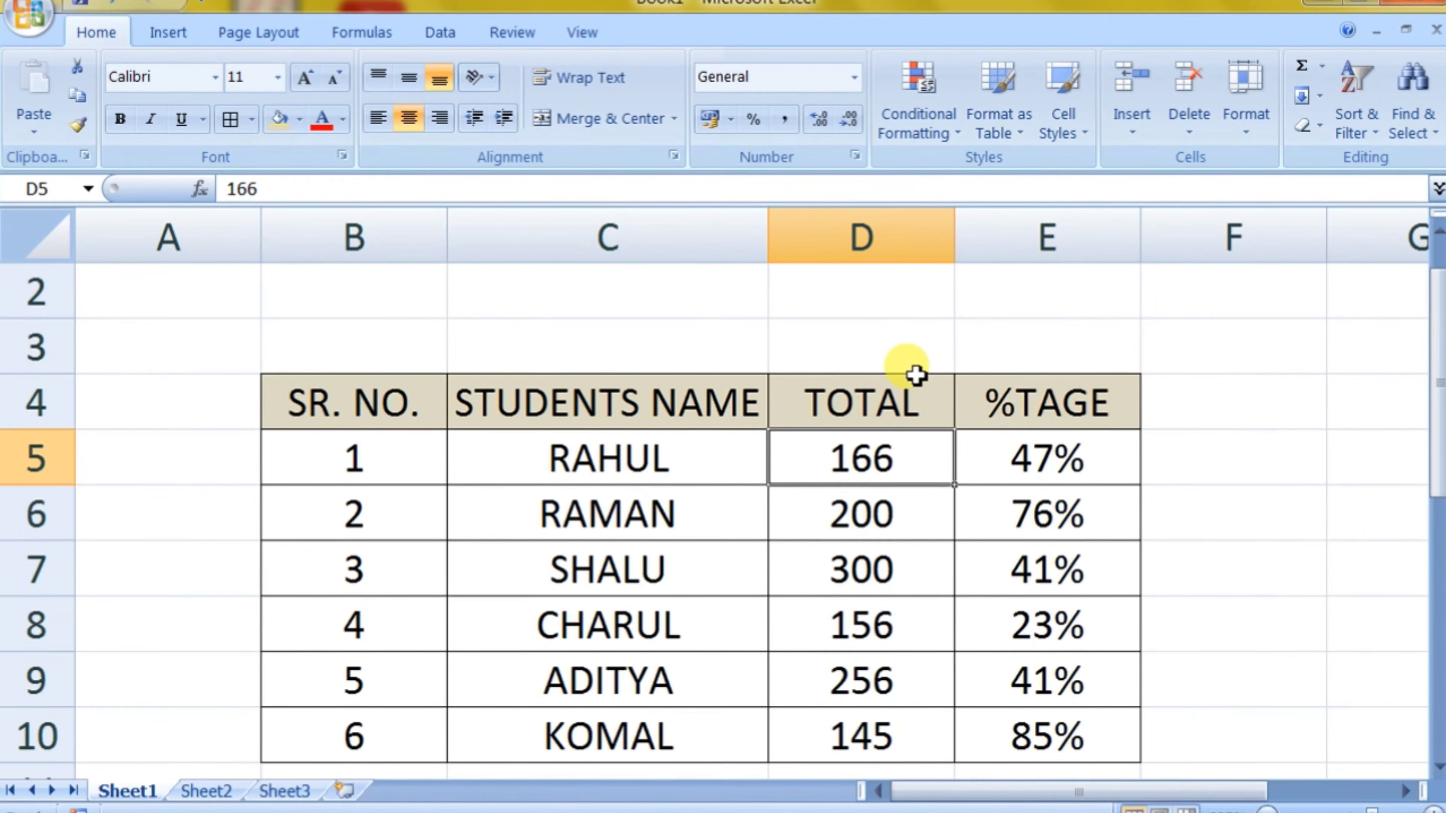
{"action": "left_click", "coordinate": [932, 142]}
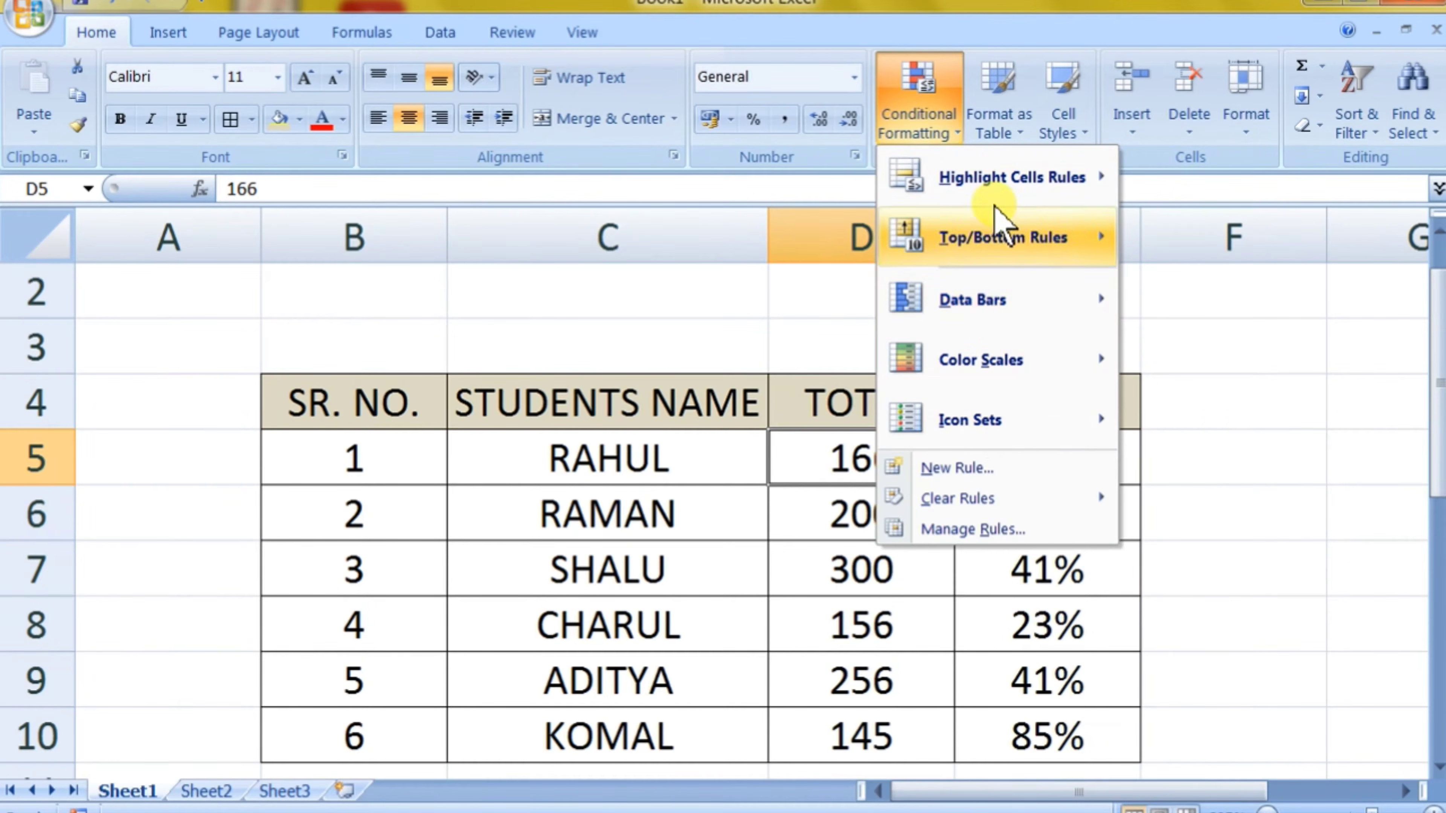
{"action": "mouse_move", "coordinate": [993, 212]}
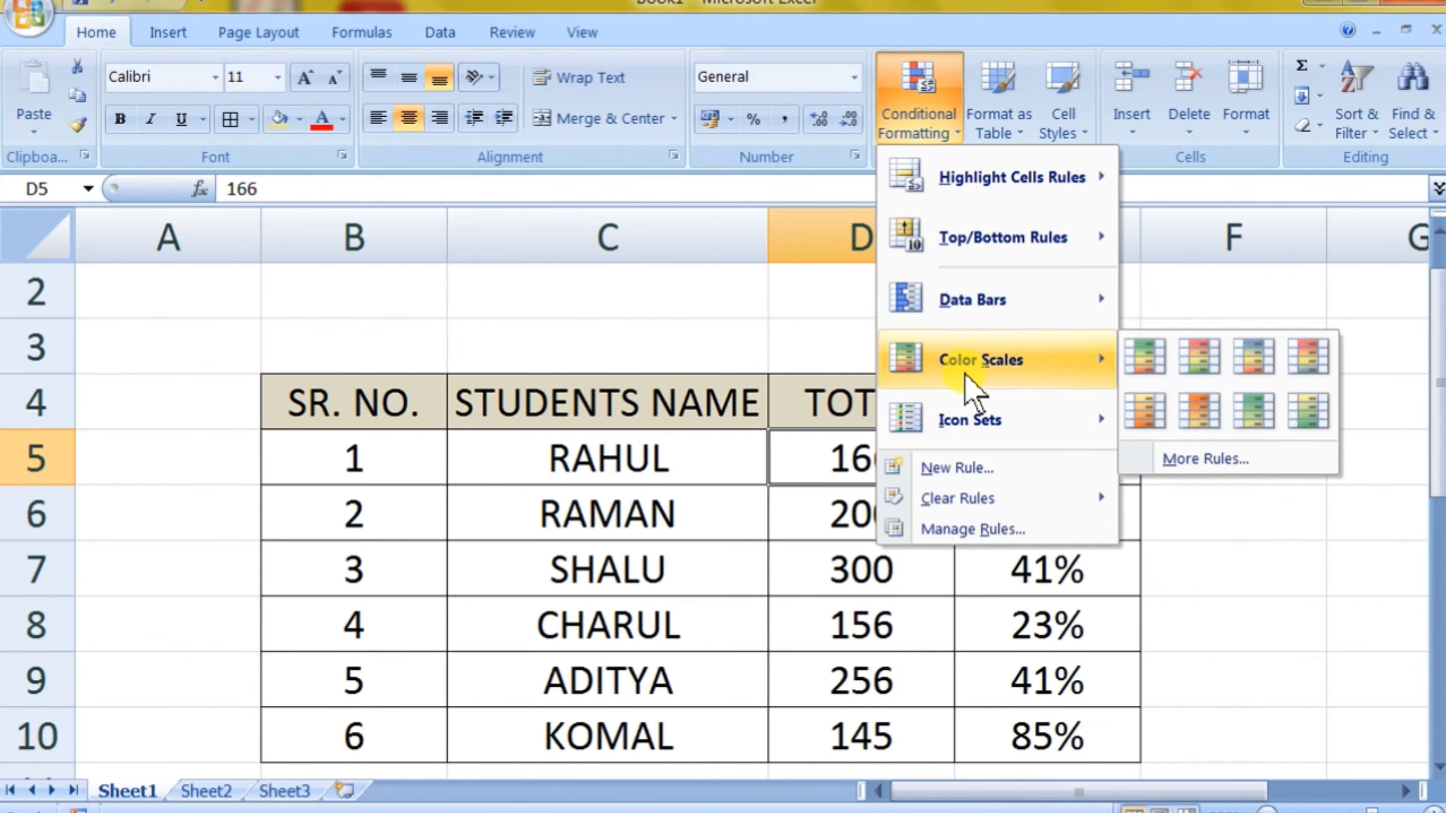
{"action": "mouse_move", "coordinate": [980, 432]}
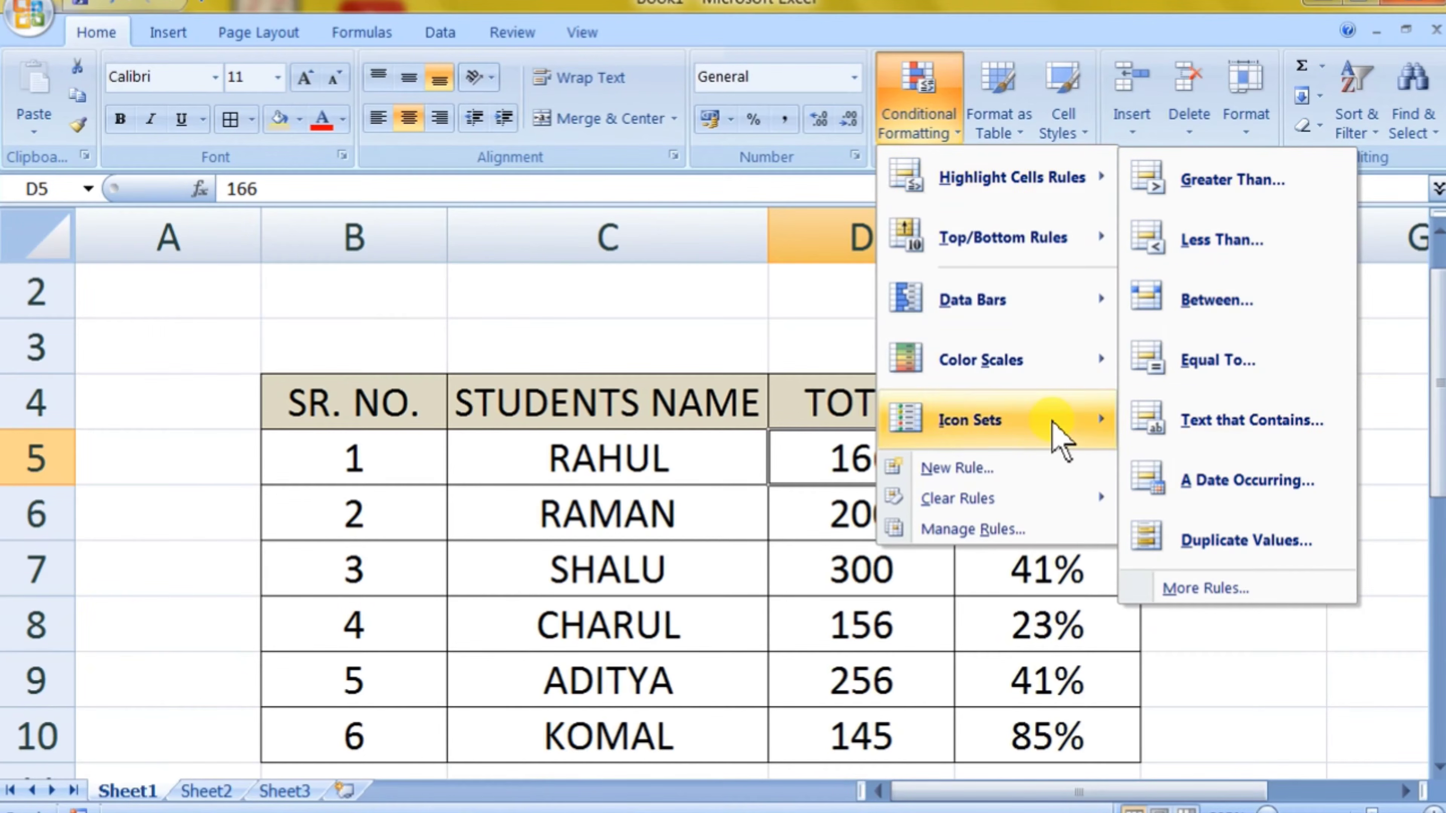
{"action": "mouse_move", "coordinate": [1053, 439]}
{"action": "left_click", "coordinate": [1022, 673]}
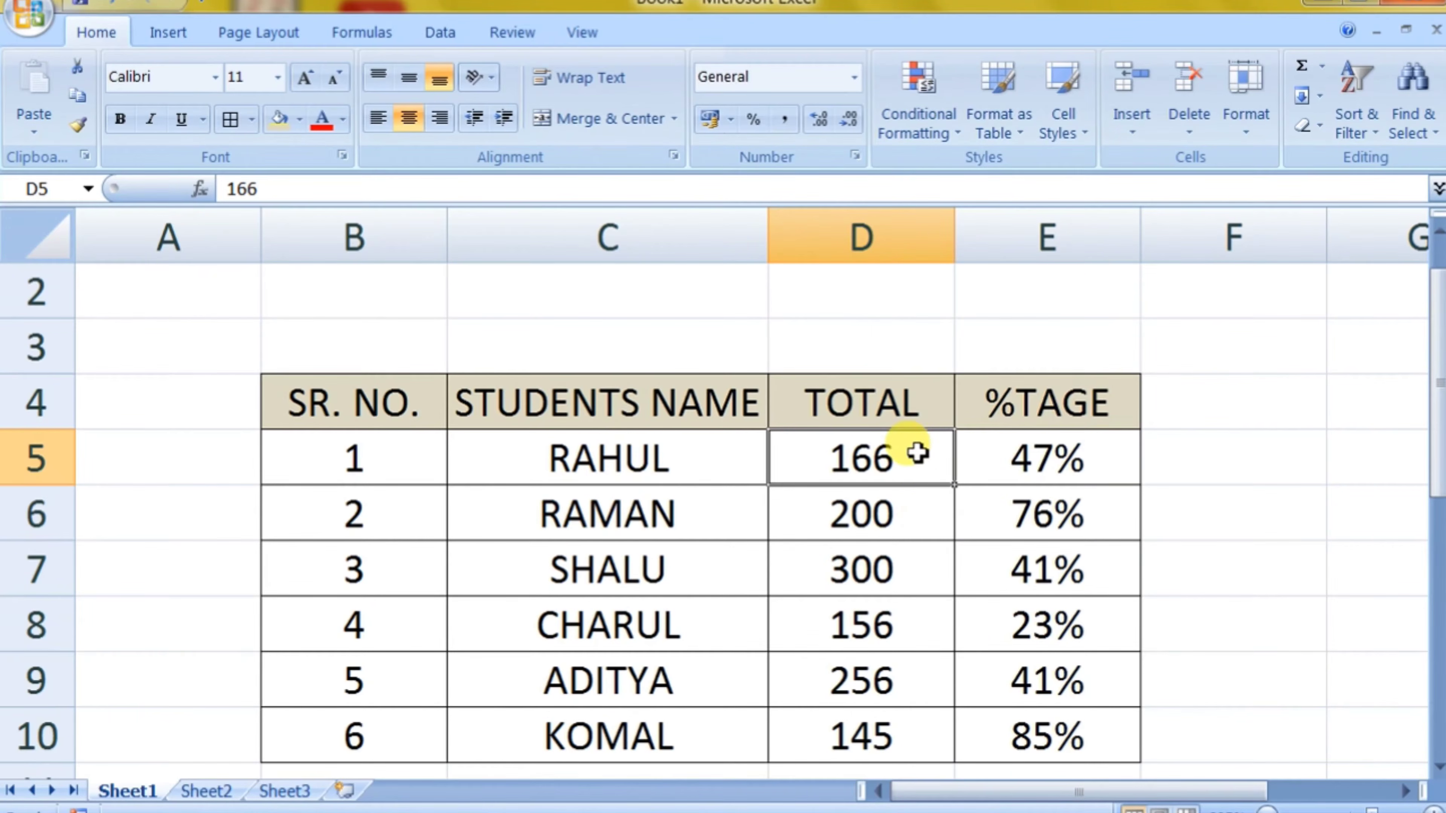
Step: Highlight the TOTAL values in D5:D10 that are greater than 145 with Light Red Fill with Dark Red Text
{"action": "left_click_drag", "start_coordinate": [916, 453], "coordinate": [894, 734]}
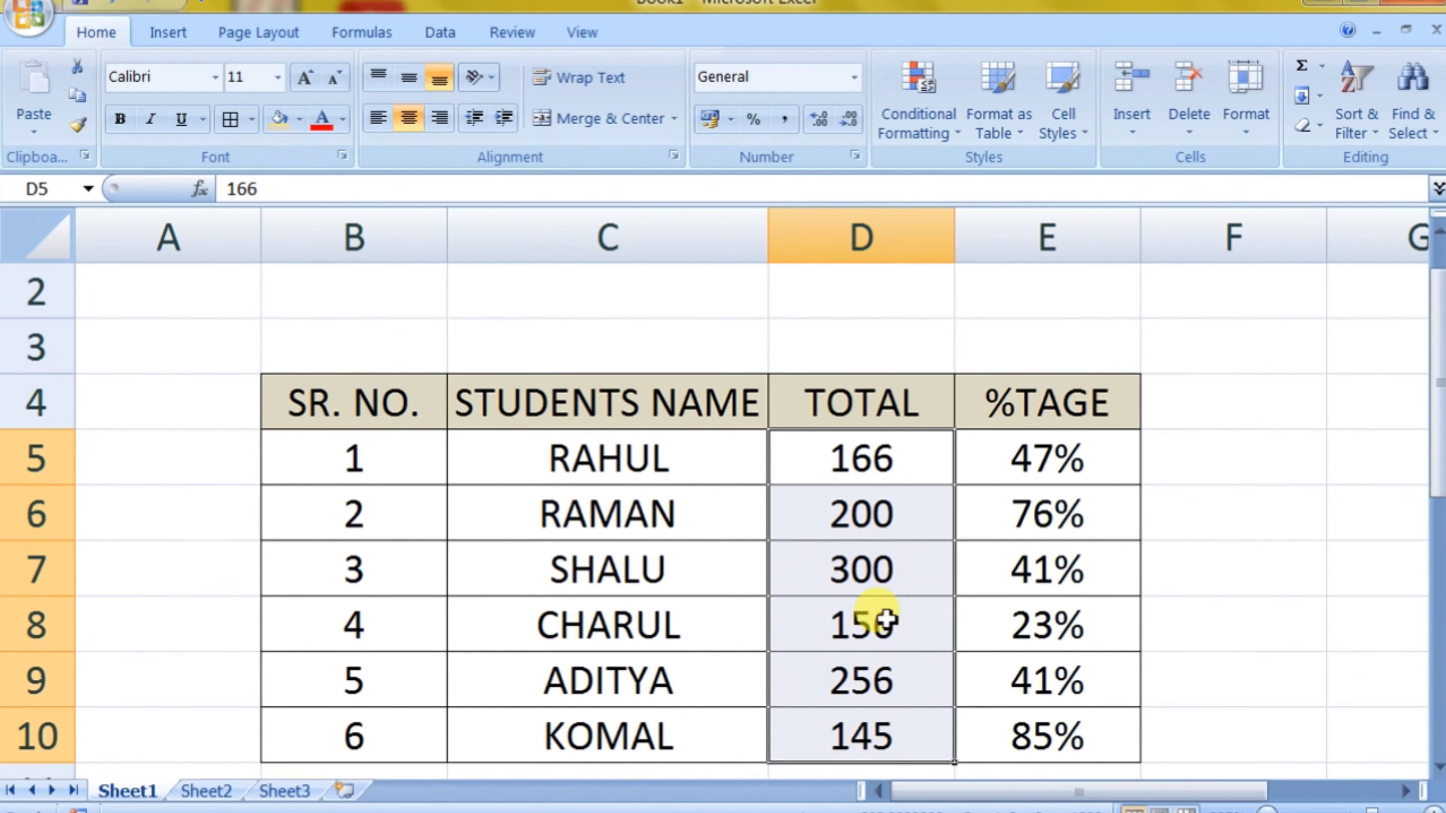
{"action": "left_click", "coordinate": [925, 140]}
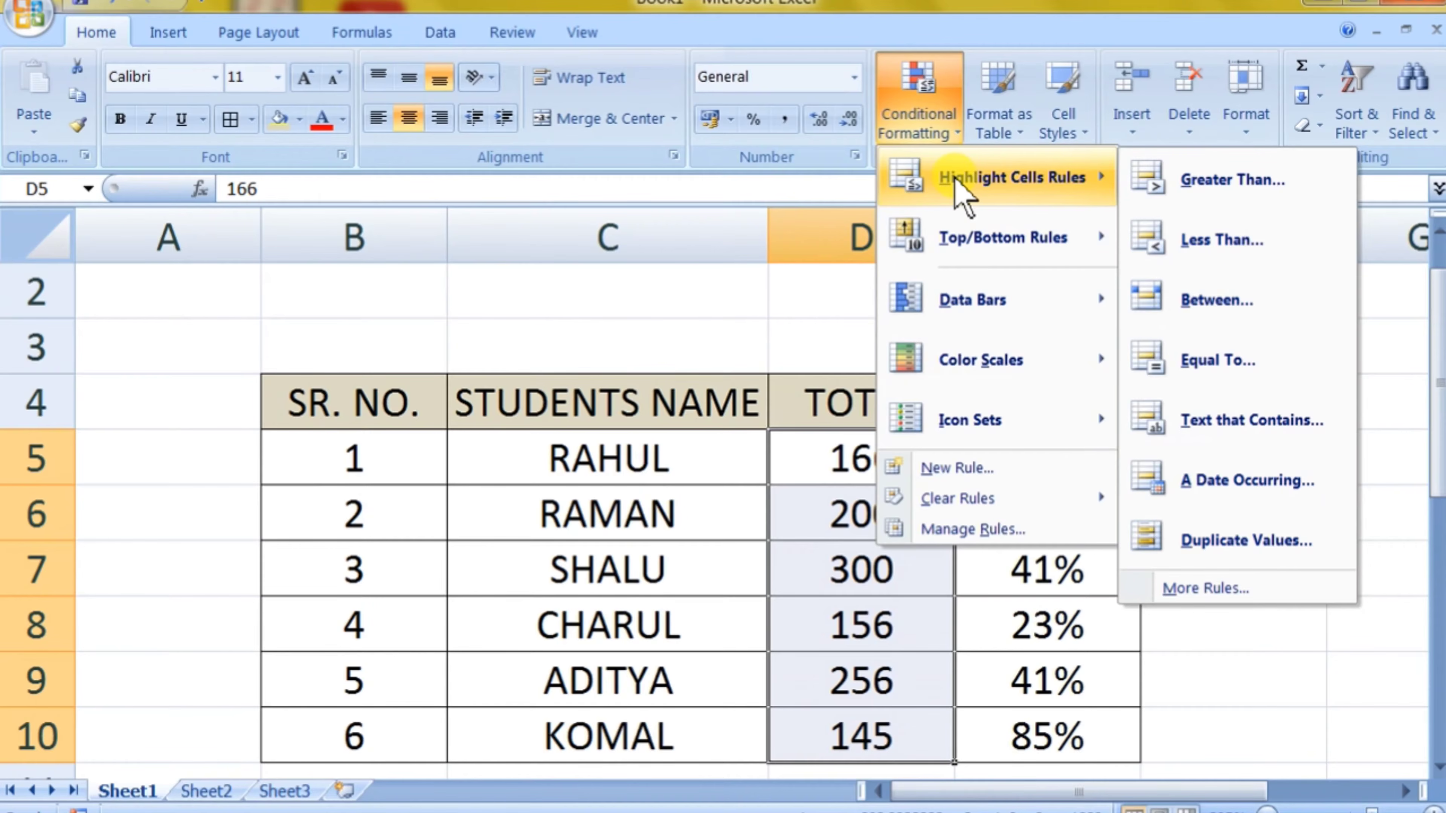
{"action": "left_click", "coordinate": [1186, 194]}
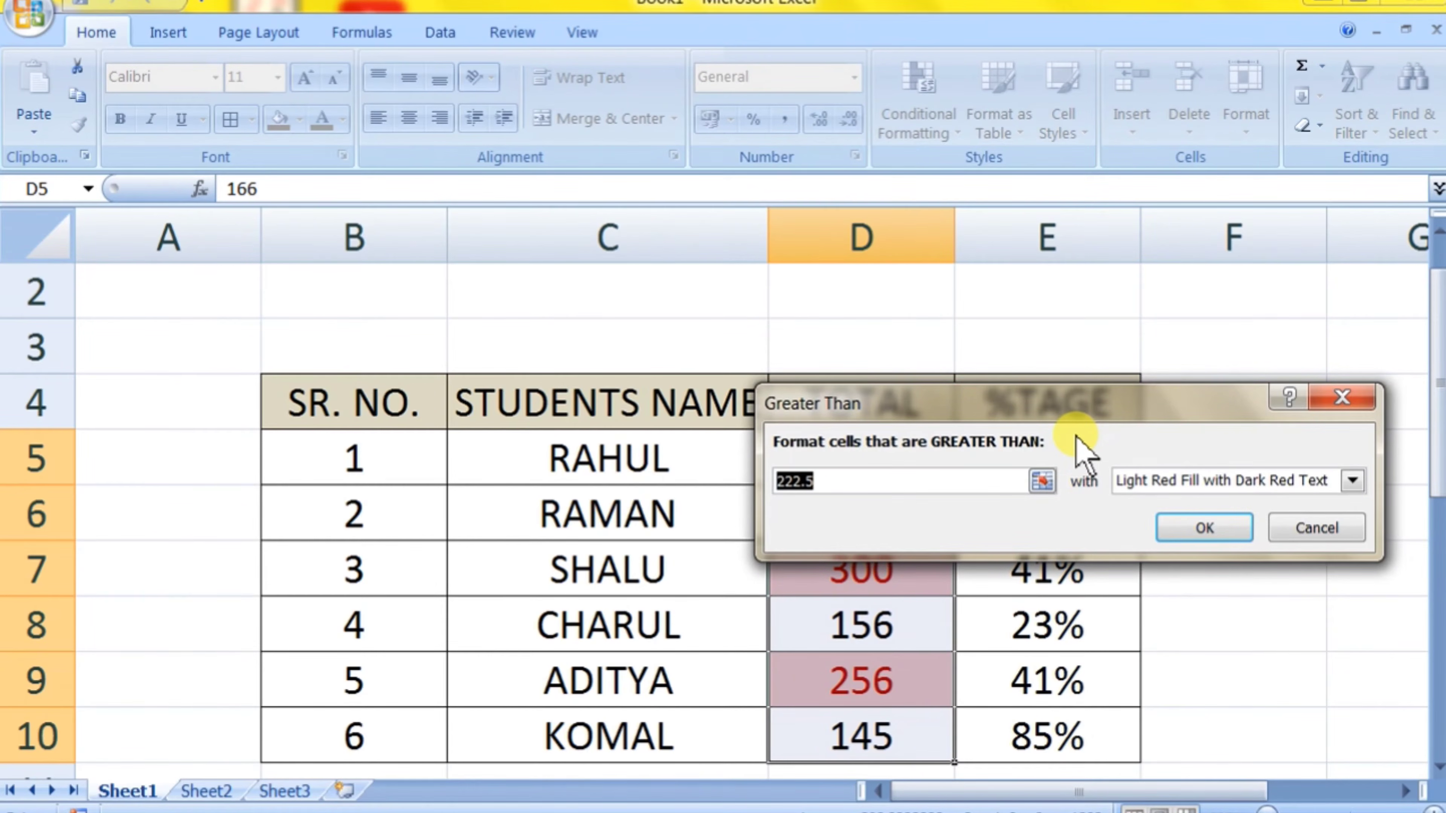
{"action": "type", "text": "145"}
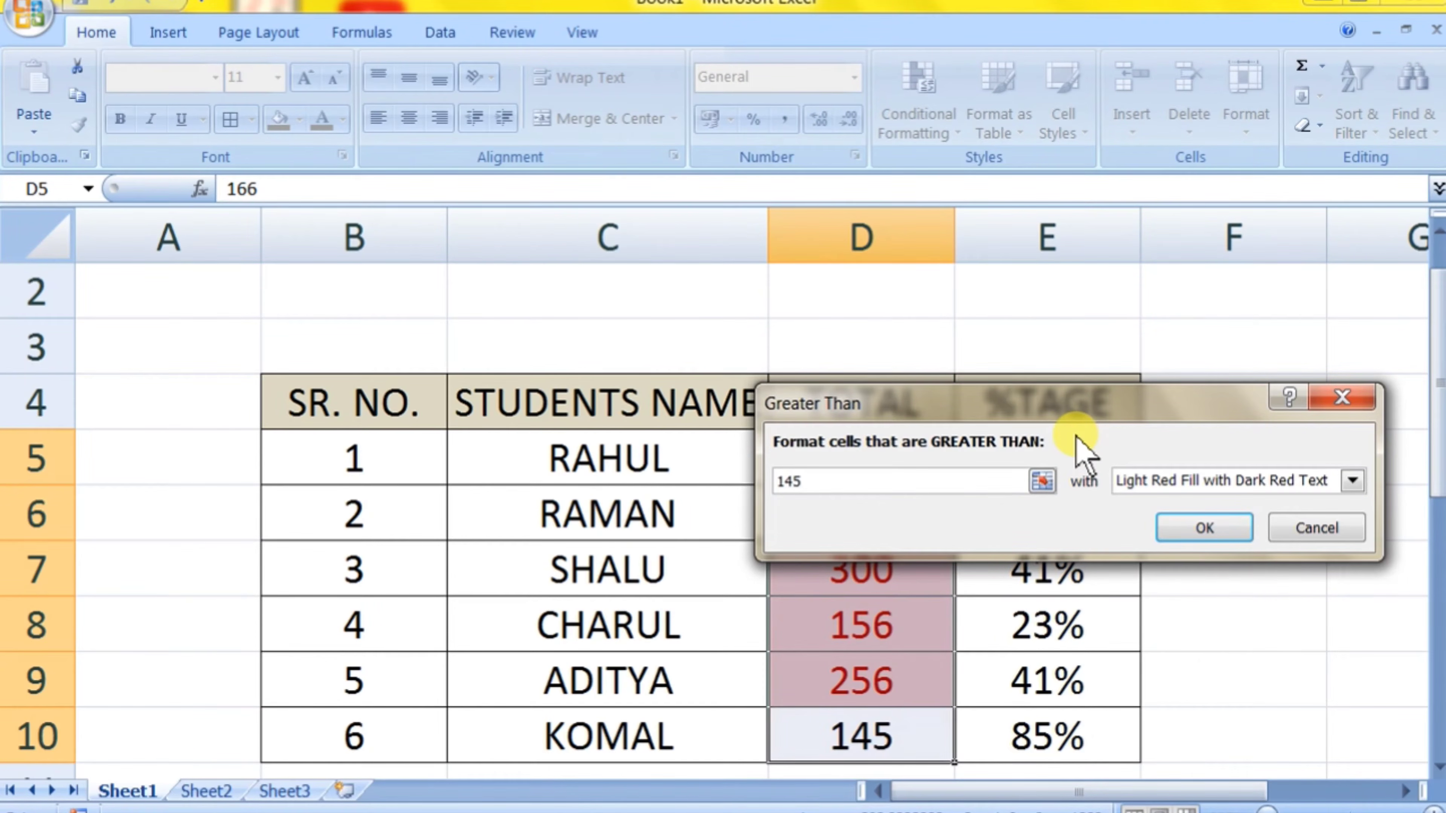
{"action": "left_click", "coordinate": [1187, 529]}
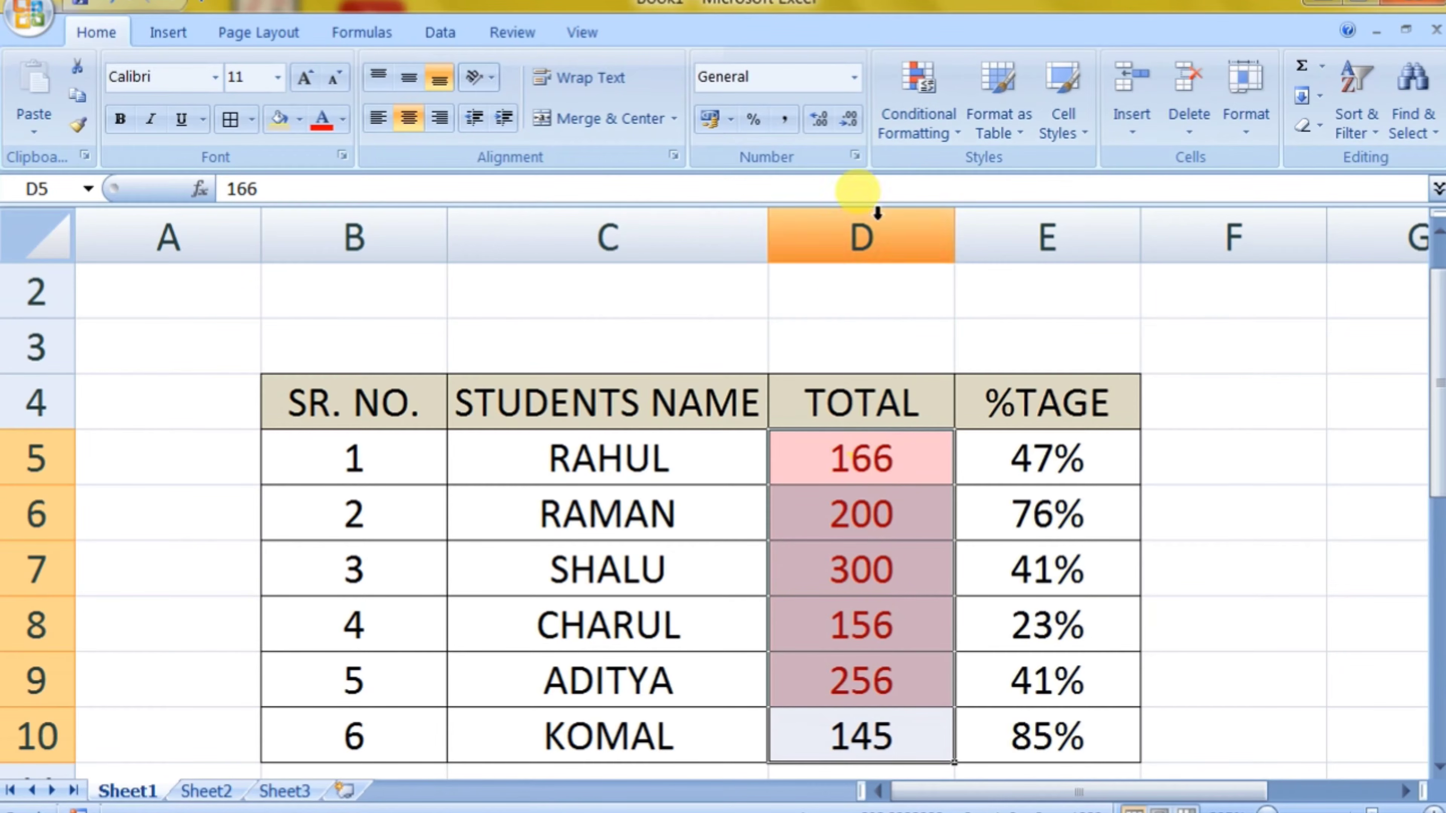
Step: Clear the greater-than conditional formatting rule from the selected TOTAL cells D5:D10
{"action": "left_click", "coordinate": [920, 139]}
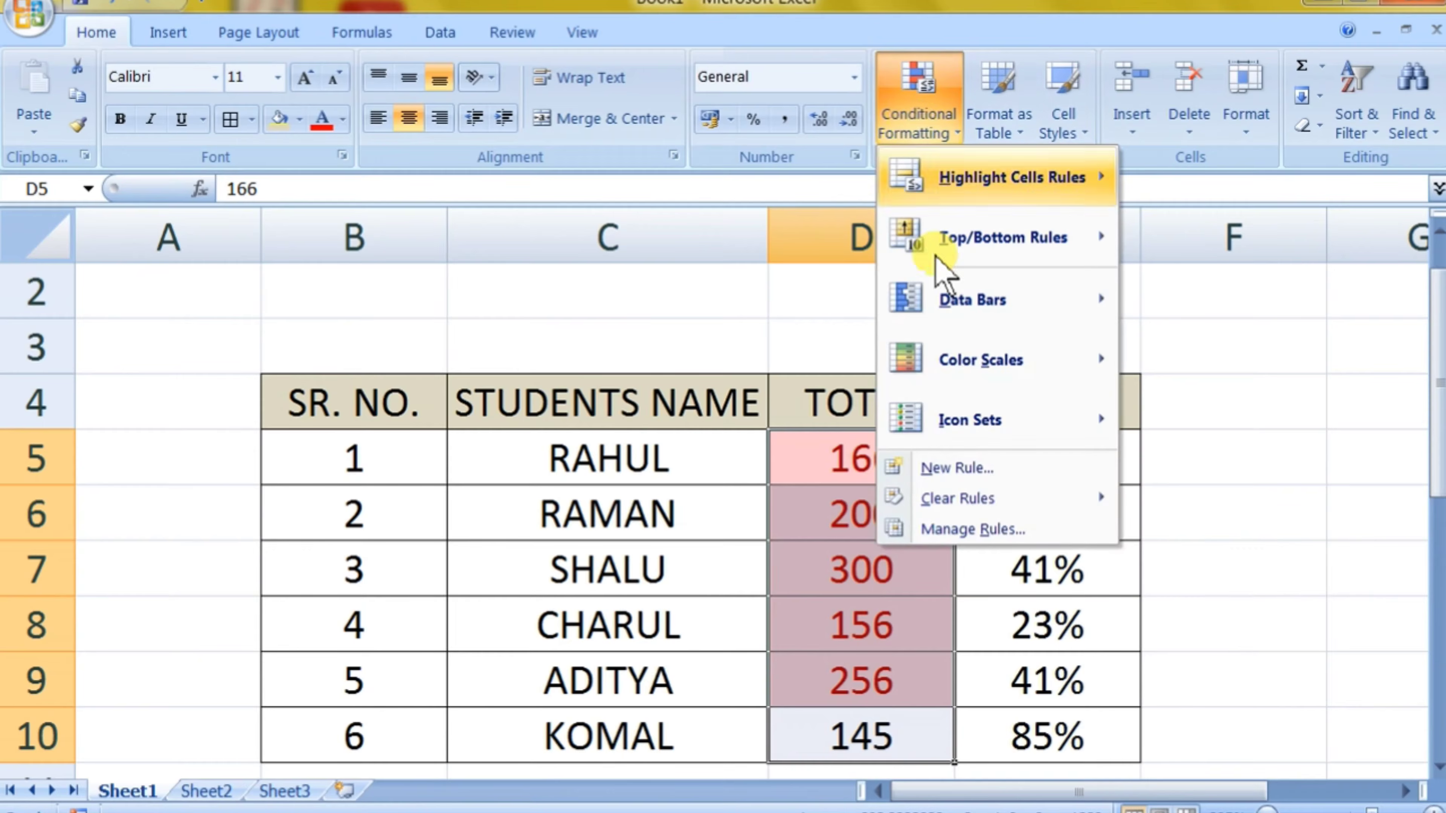
{"action": "mouse_move", "coordinate": [889, 501]}
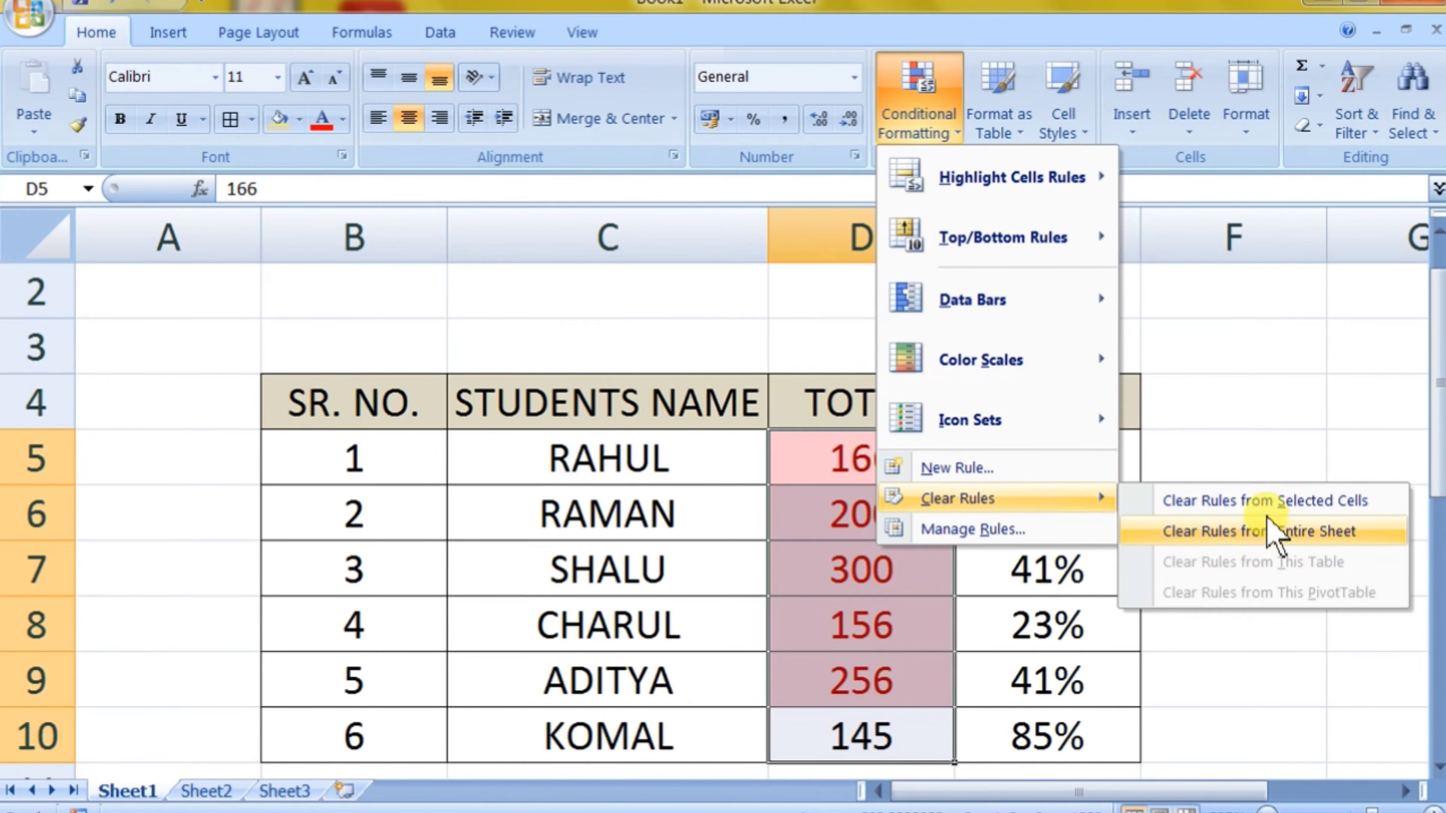
{"action": "left_click", "coordinate": [1259, 501]}
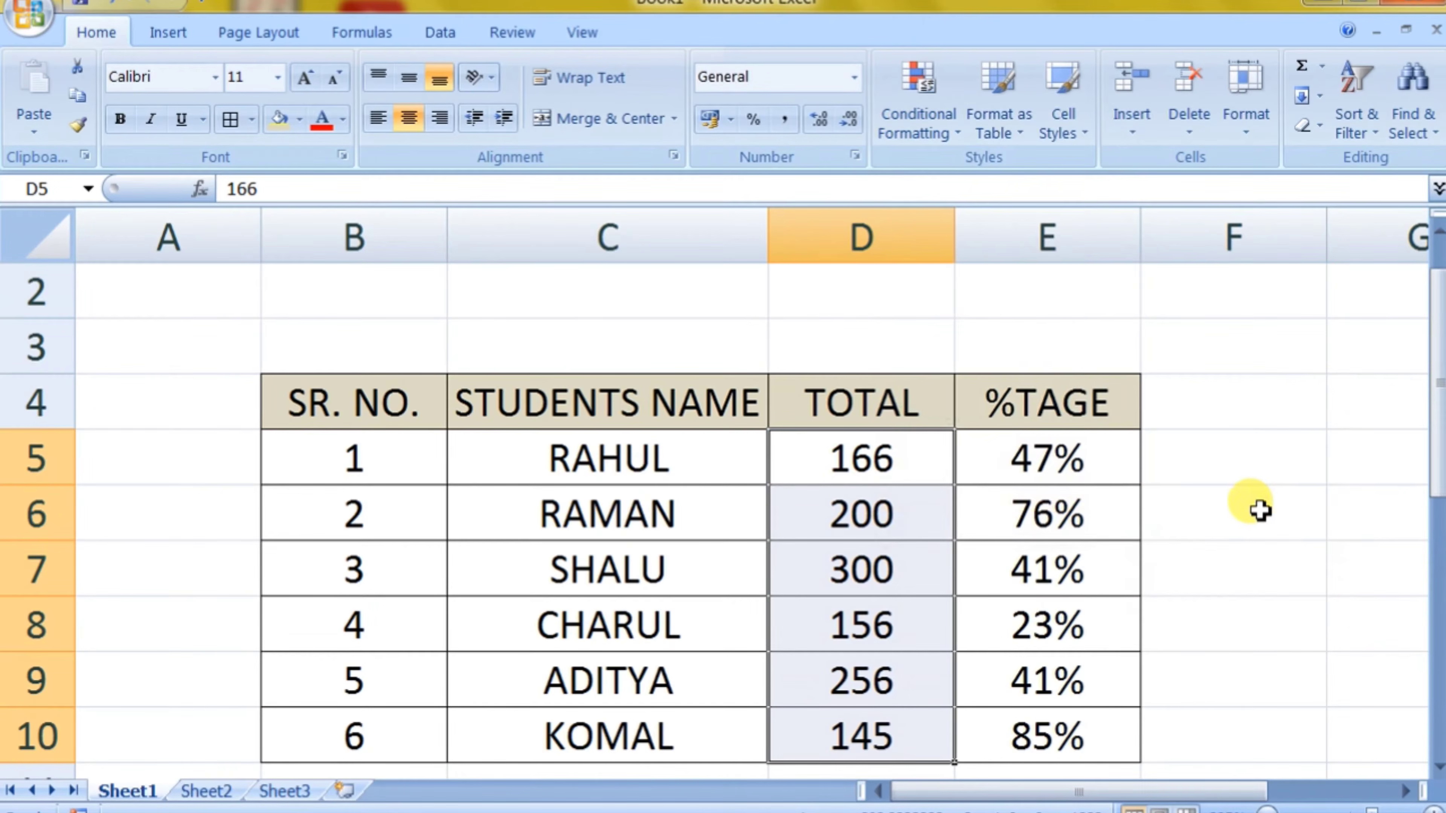
Step: Highlight the TOTAL values in D5:D10 that are between 100 and 250 with Light Red Fill with Dark Red Text
{"action": "left_click", "coordinate": [950, 136]}
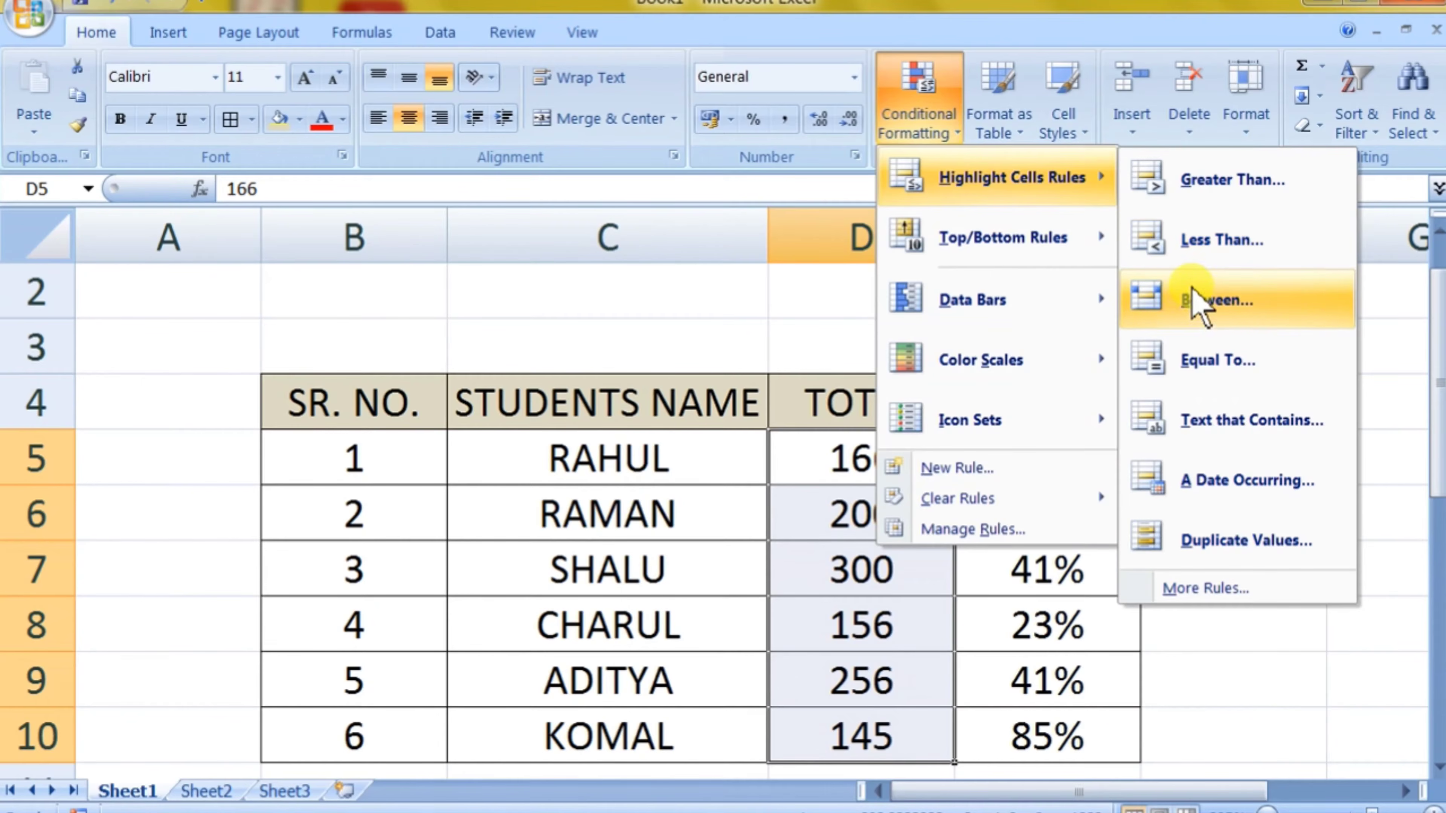
{"action": "left_click", "coordinate": [1192, 306]}
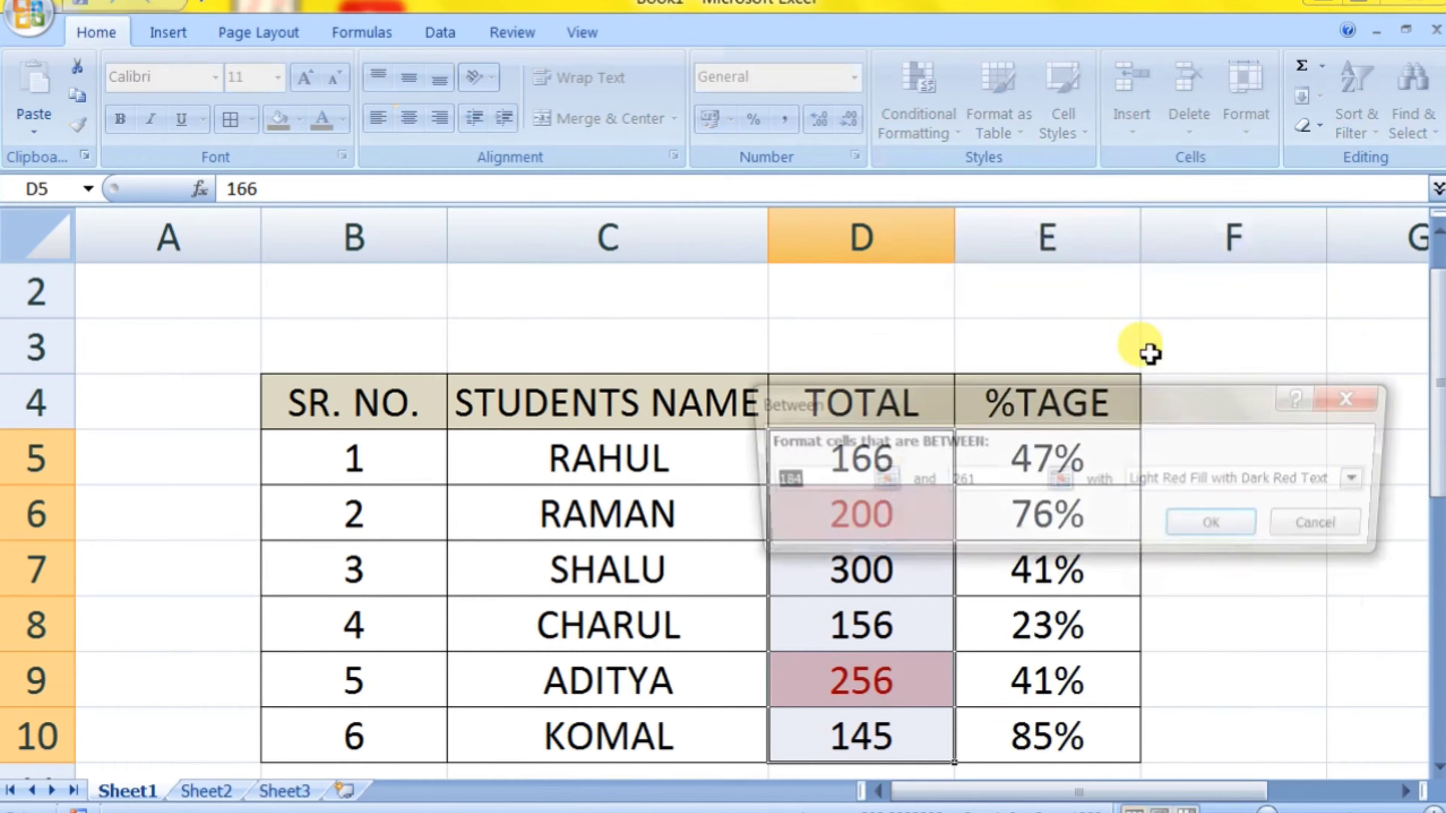
{"action": "type", "text": "10"}
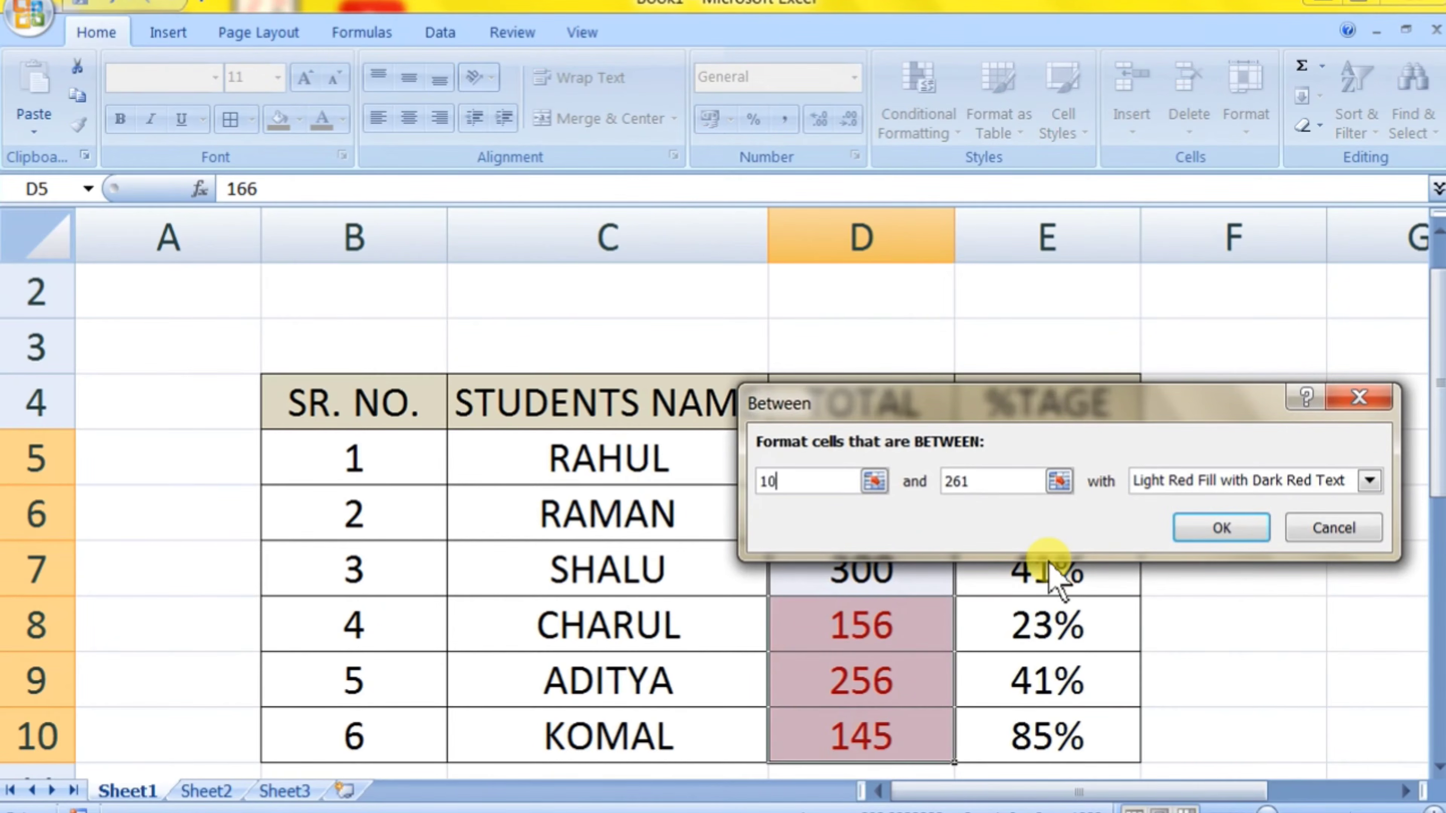
{"action": "type", "text": "250"}
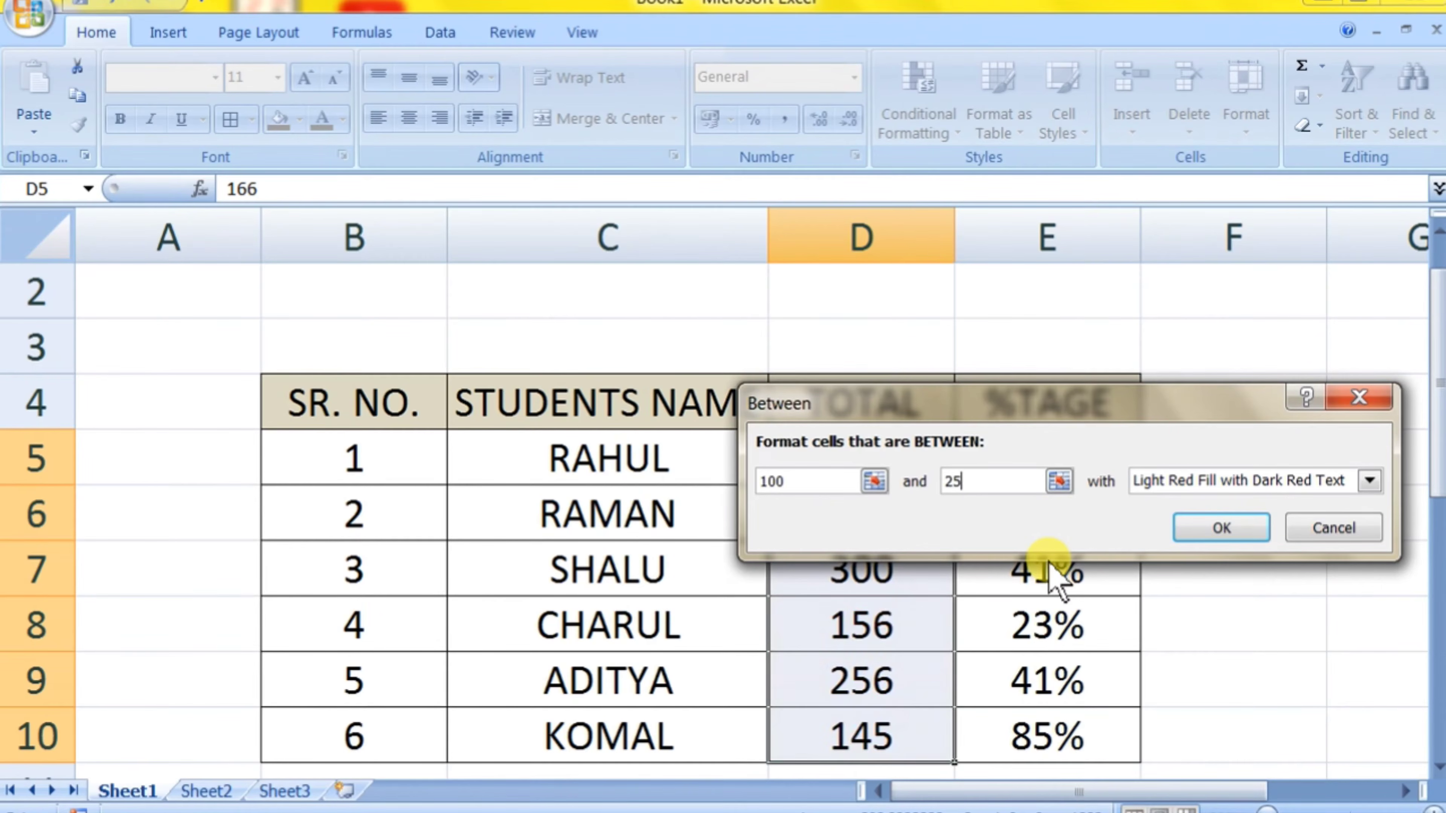
{"action": "left_click", "coordinate": [1223, 528]}
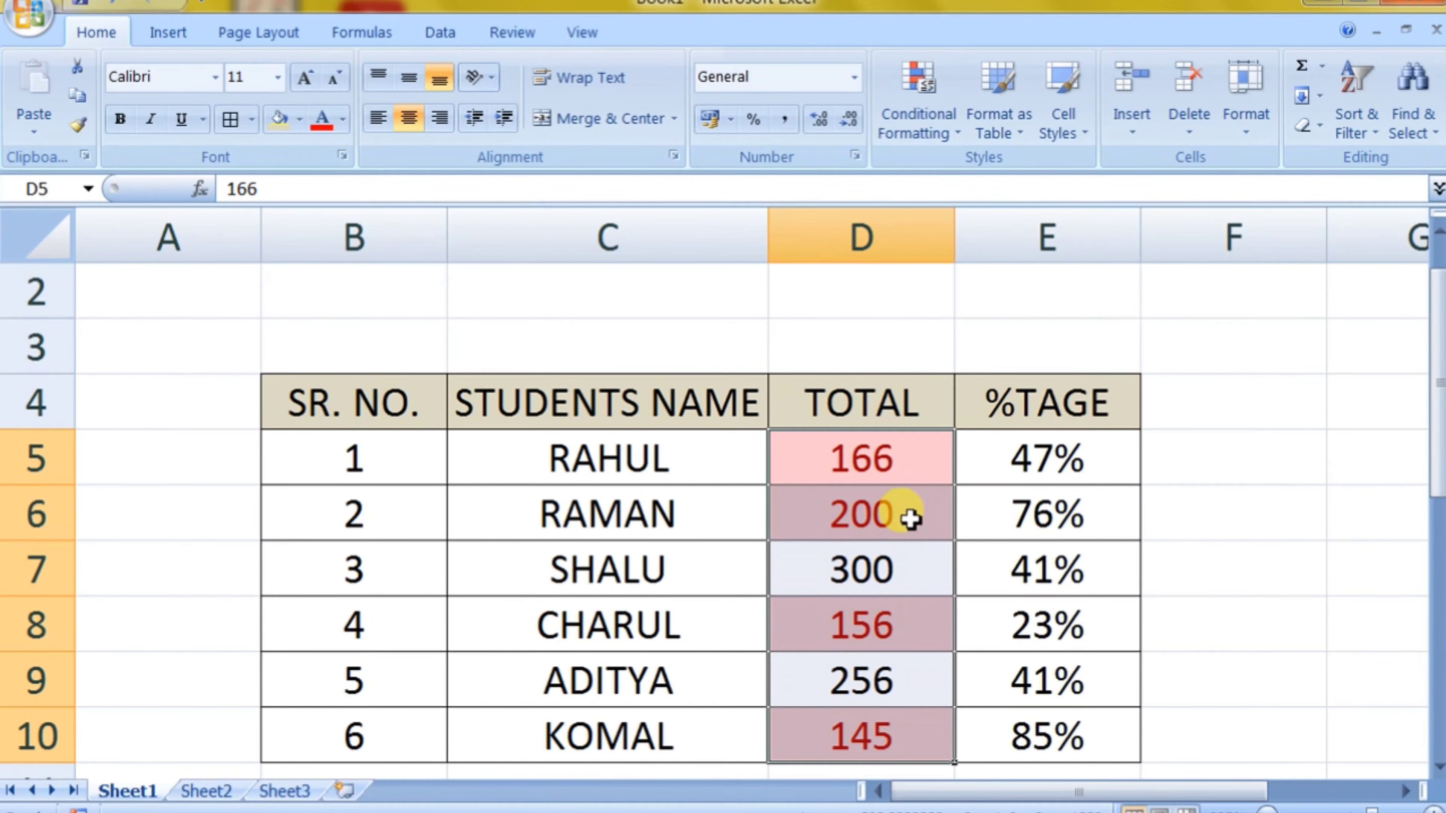
Step: Clear the between-values conditional formatting rule from the TOTAL column
{"action": "left_click", "coordinate": [931, 139]}
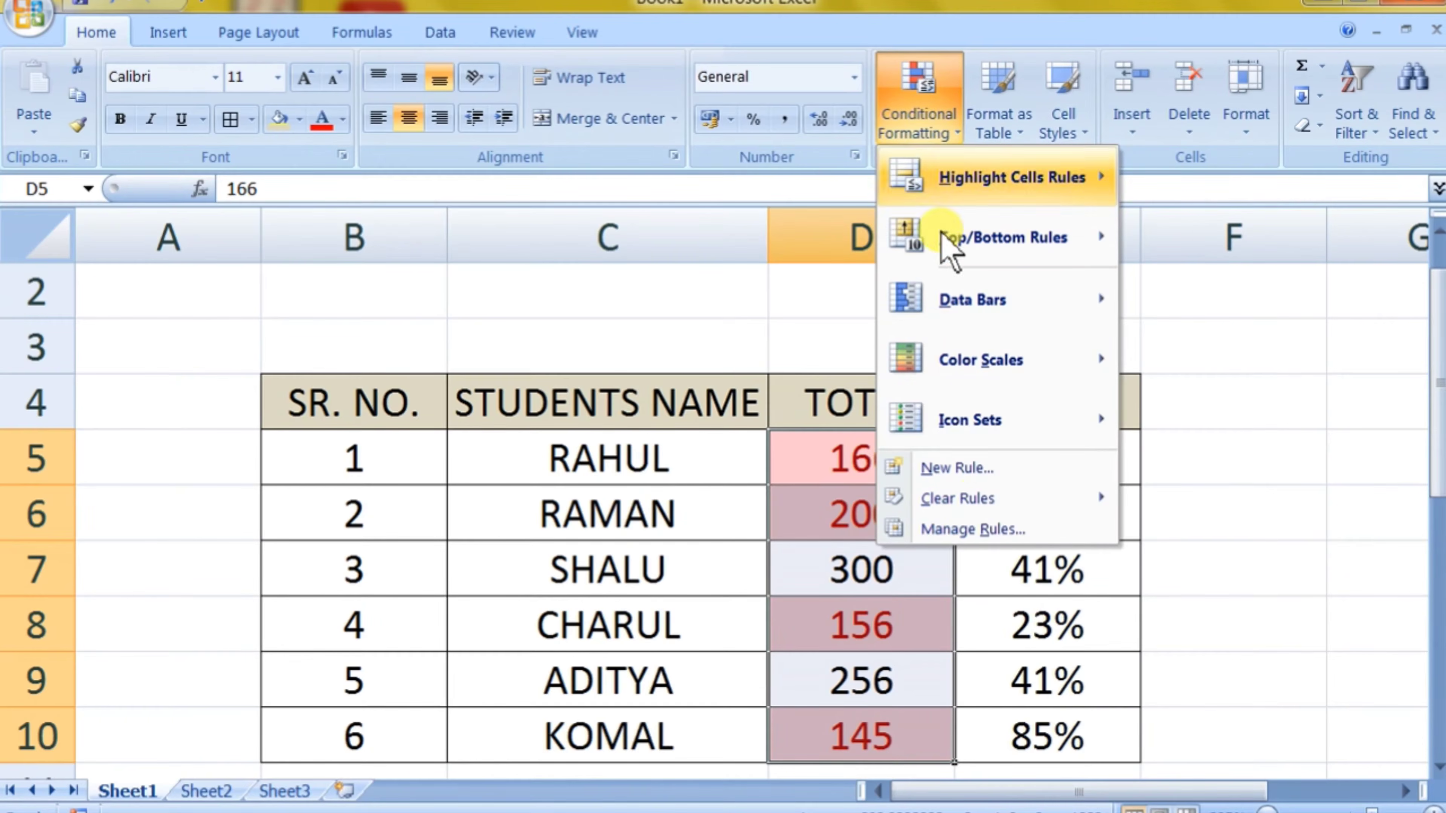
{"action": "mouse_move", "coordinate": [979, 501]}
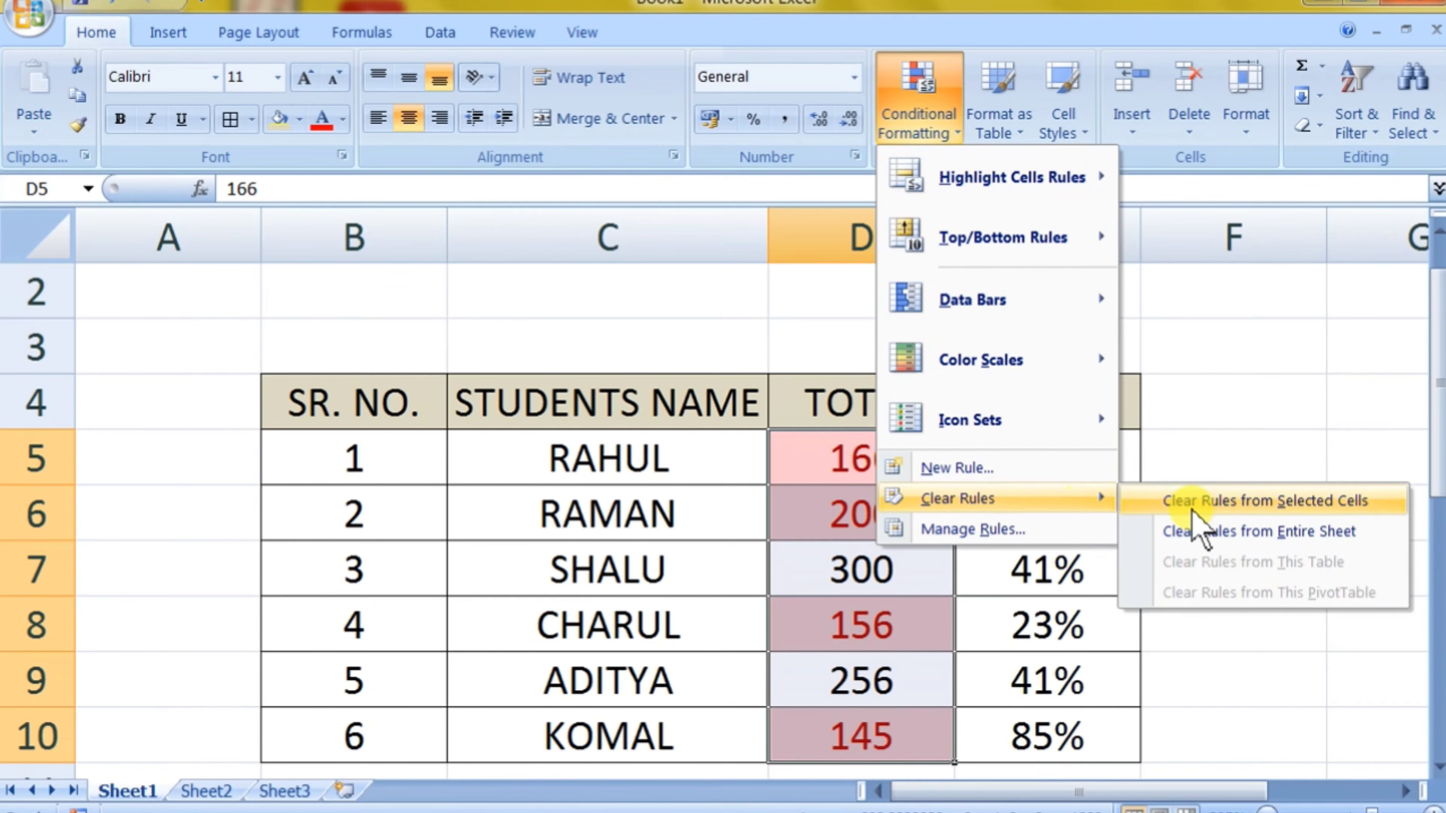
{"action": "left_click", "coordinate": [1190, 538]}
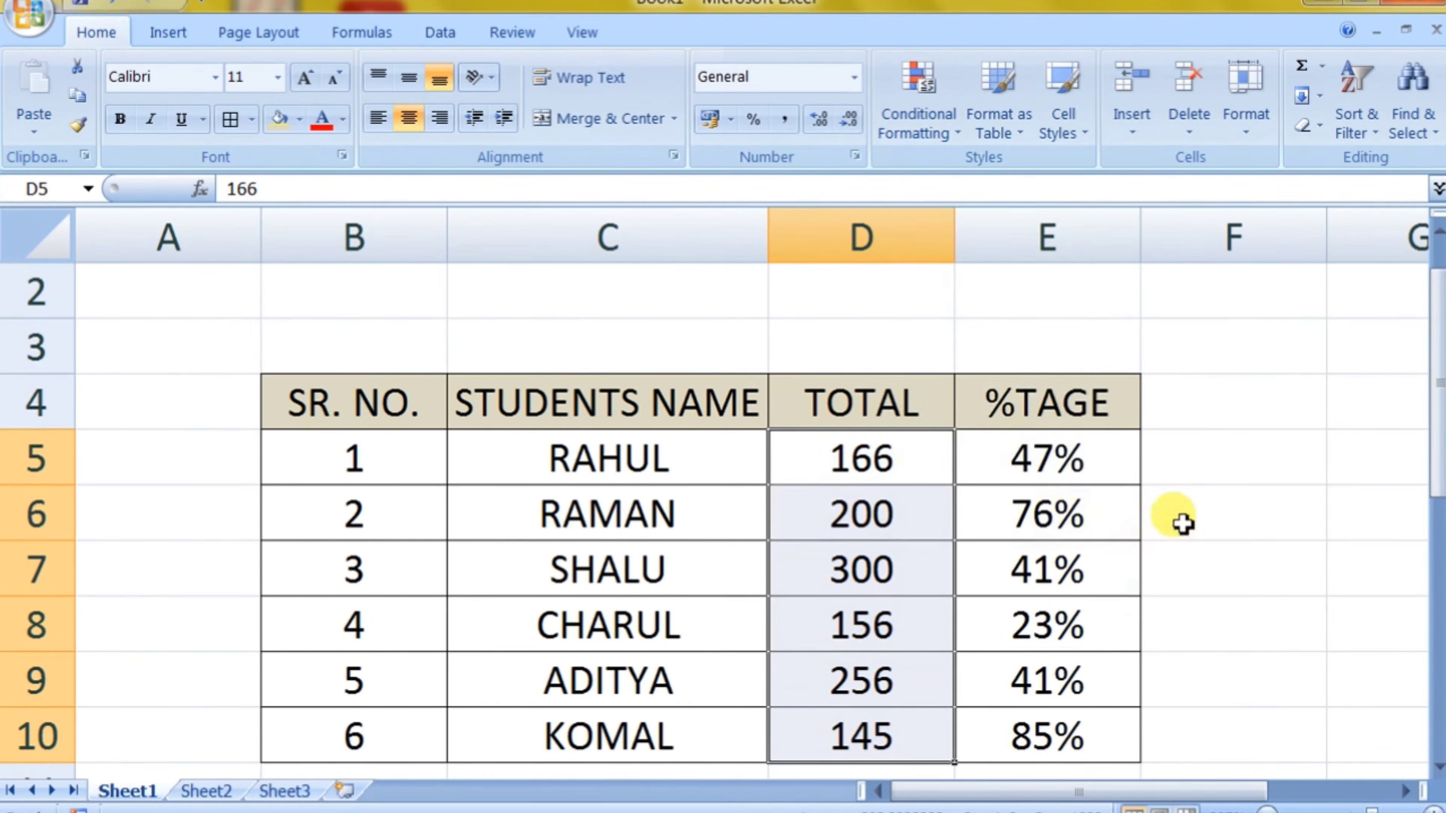
Step: Add an Equal To rule to D5:D10 that formats values of 400 with Light Red Fill with Dark Red Text
{"action": "left_click", "coordinate": [928, 139]}
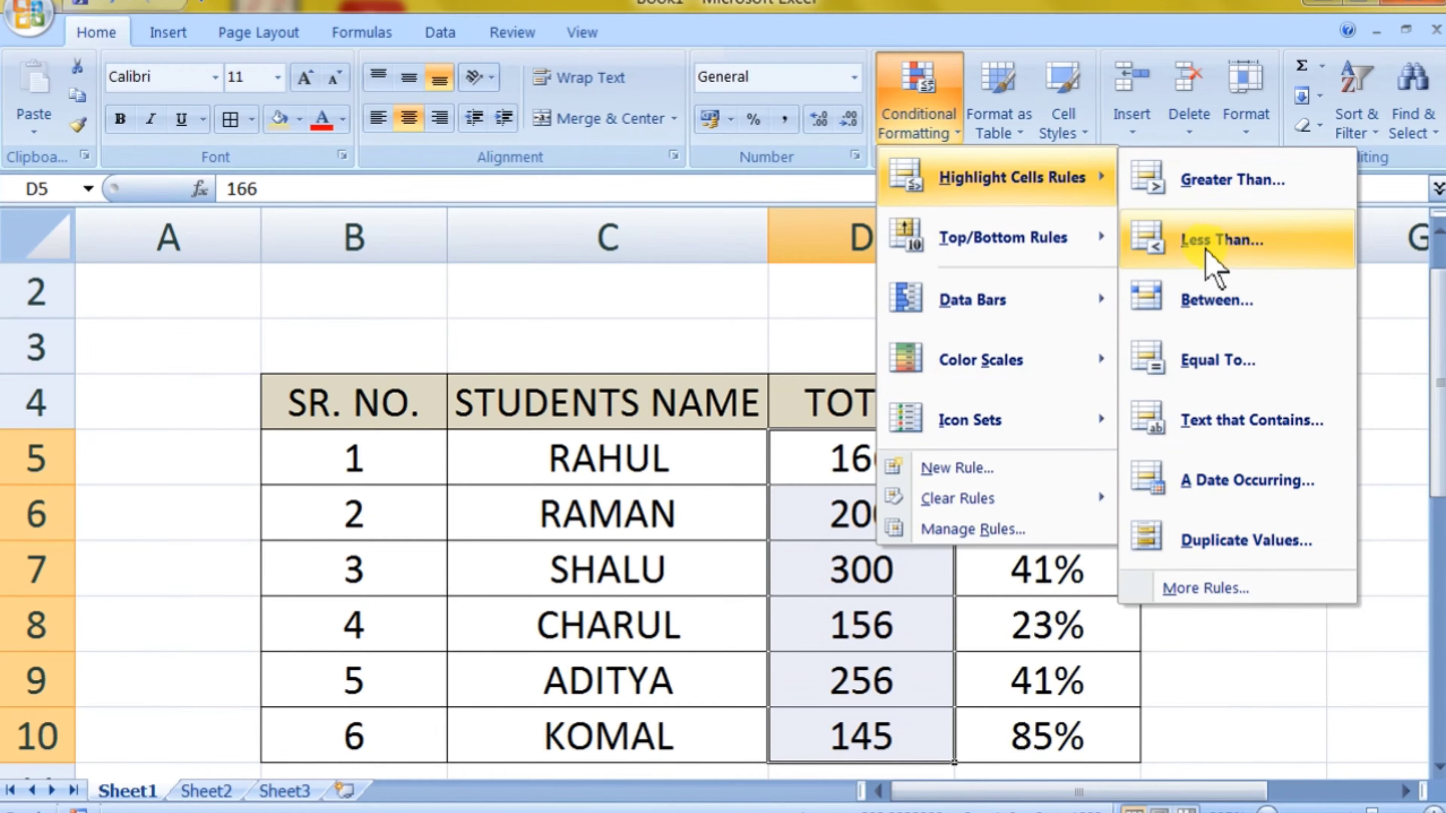
{"action": "left_click", "coordinate": [1191, 365]}
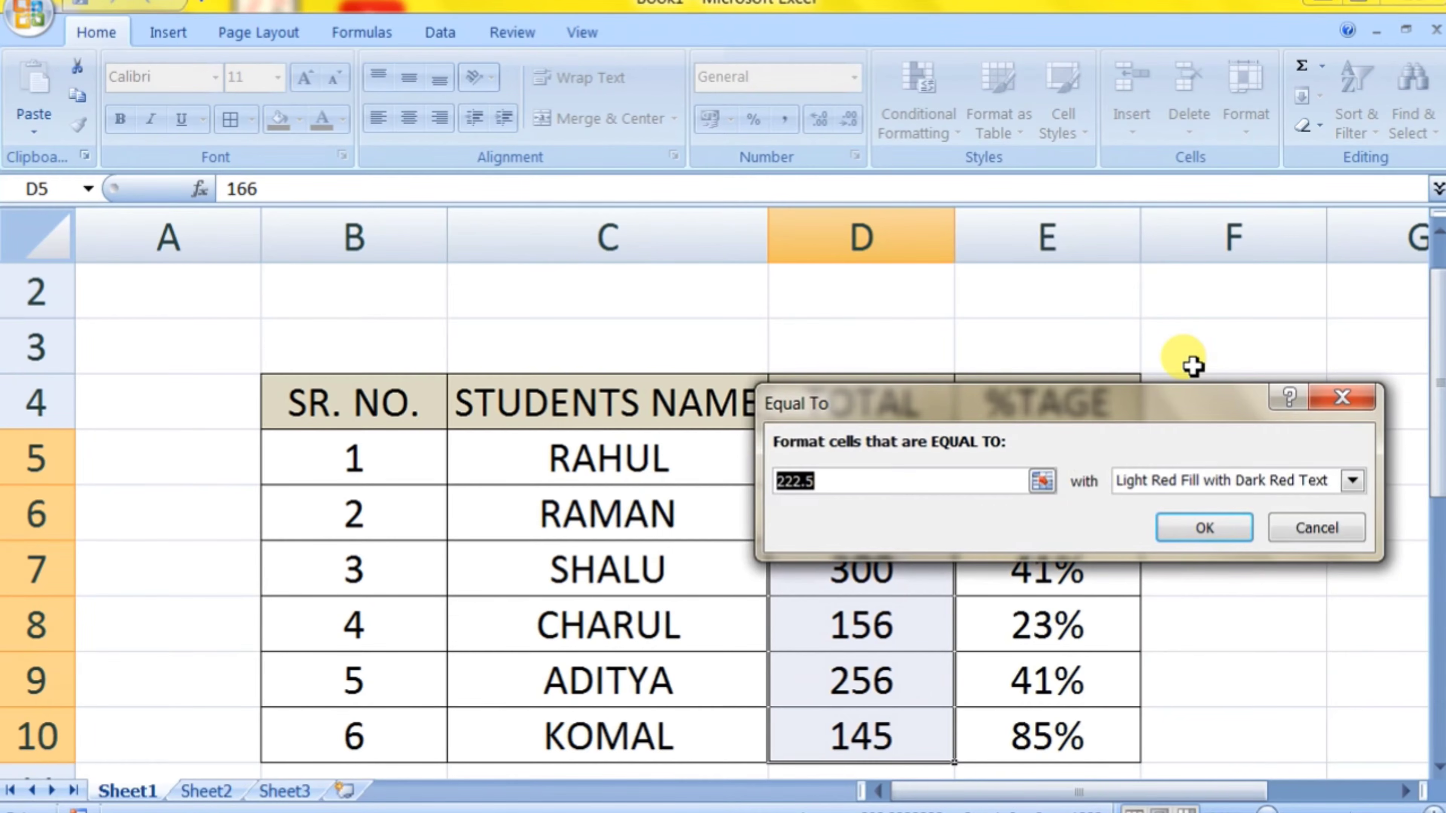
{"action": "type", "text": "400"}
{"action": "left_click", "coordinate": [1221, 526]}
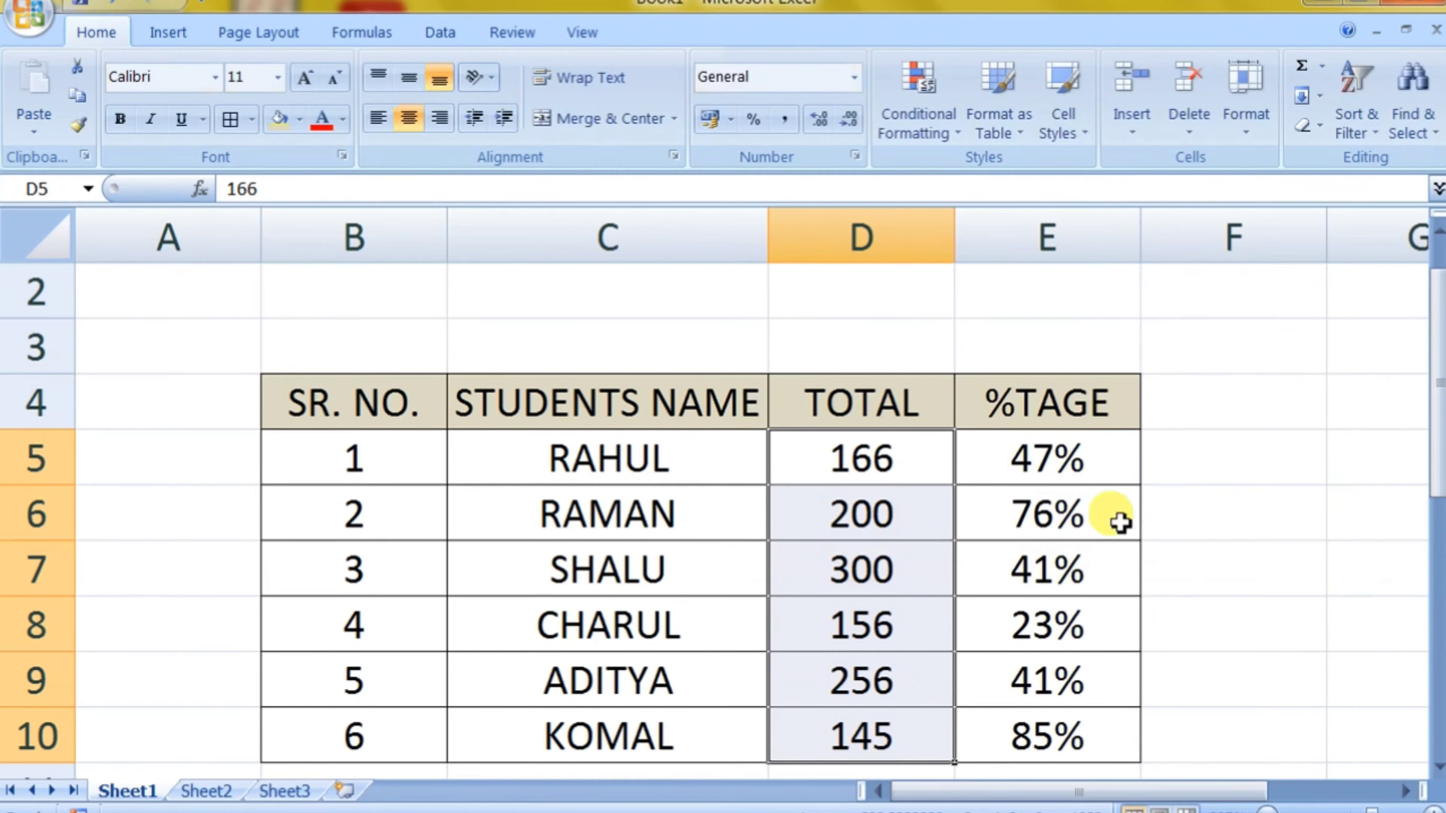
Step: Change the first student's total in cell D5 to 400
{"action": "left_click", "coordinate": [900, 465]}
{"action": "type", "text": "4"}
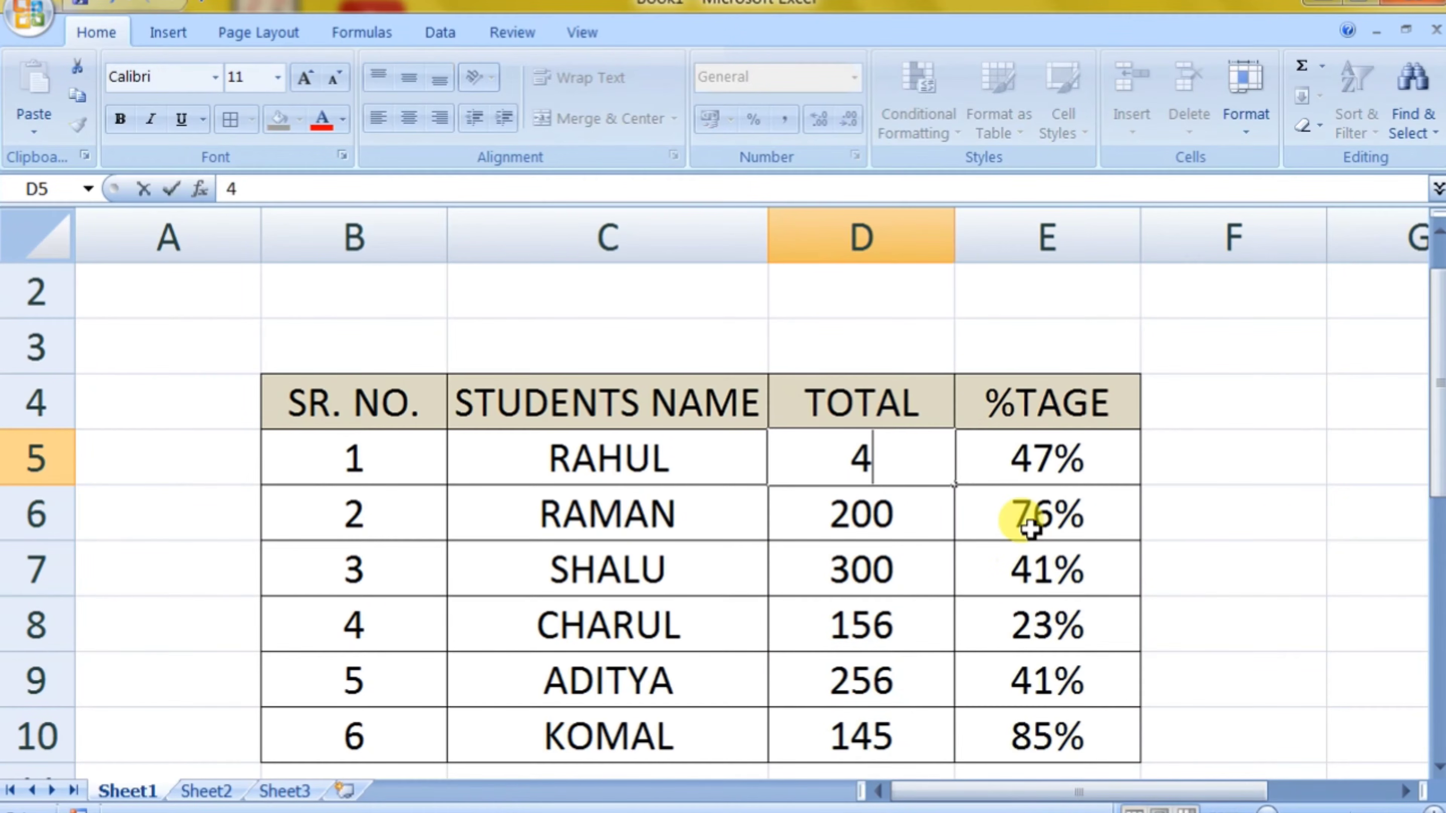
{"action": "type", "text": "00"}
{"action": "key", "text": "Return"}
{"action": "left_click", "coordinate": [1013, 567]}
Step: Select the TOTAL values D5:D10 and clear the conditional formatting rules from the selected cells
{"action": "left_click_drag", "start_coordinate": [865, 452], "coordinate": [848, 580]}
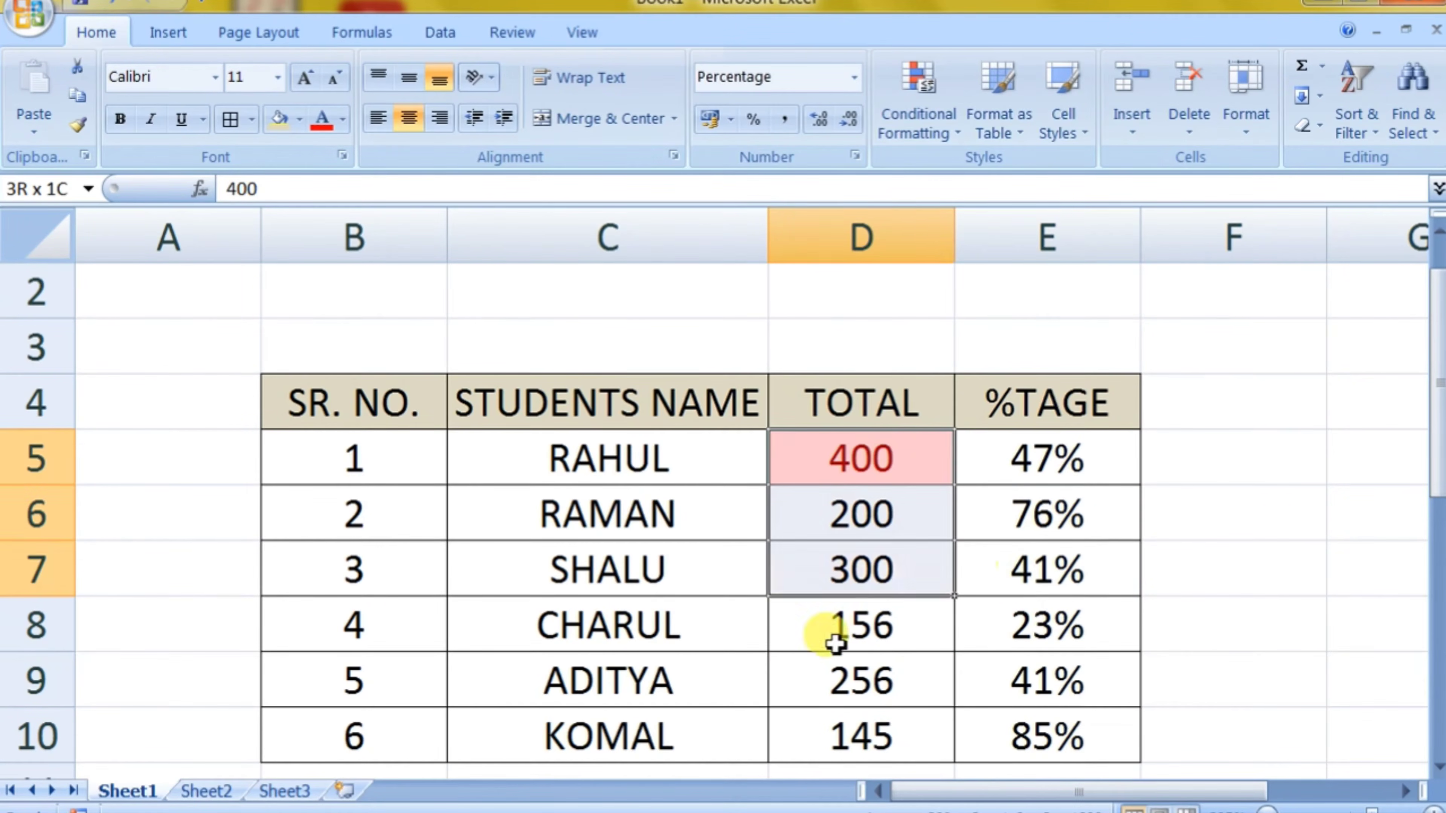
{"action": "left_click_drag", "start_coordinate": [834, 643], "coordinate": [856, 720]}
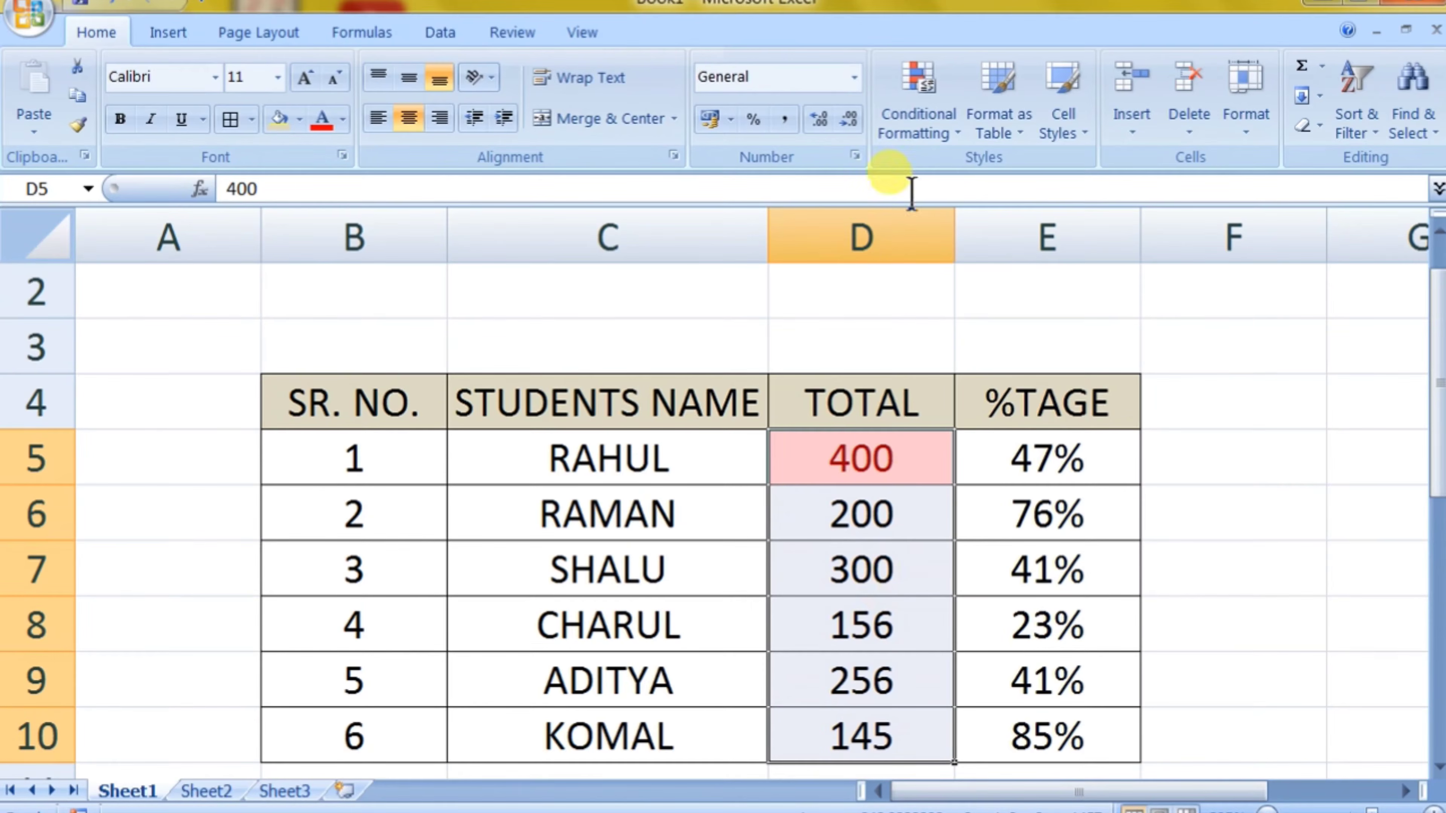
{"action": "left_click", "coordinate": [928, 125]}
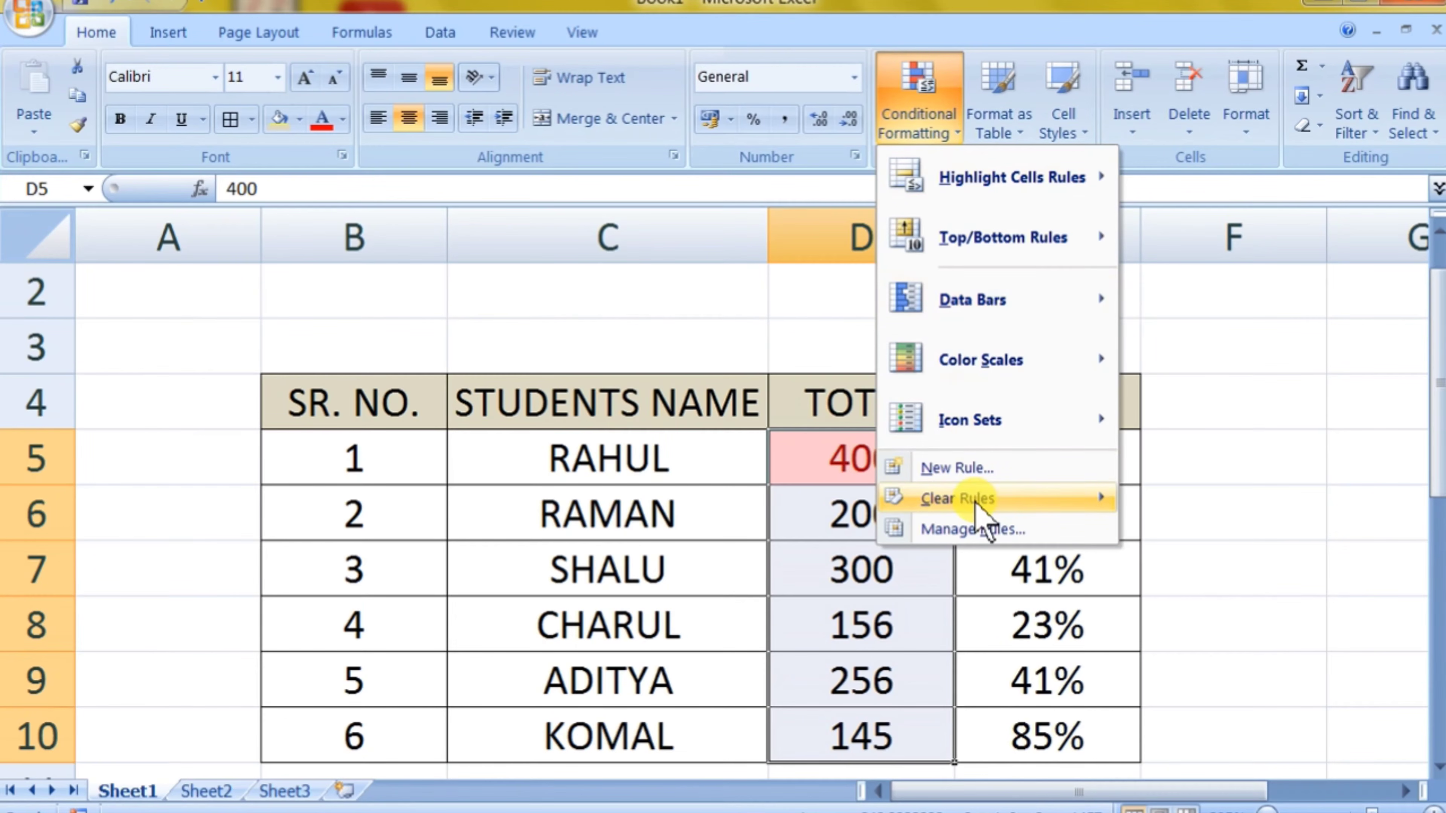
{"action": "mouse_move", "coordinate": [977, 504]}
{"action": "left_click", "coordinate": [1195, 505]}
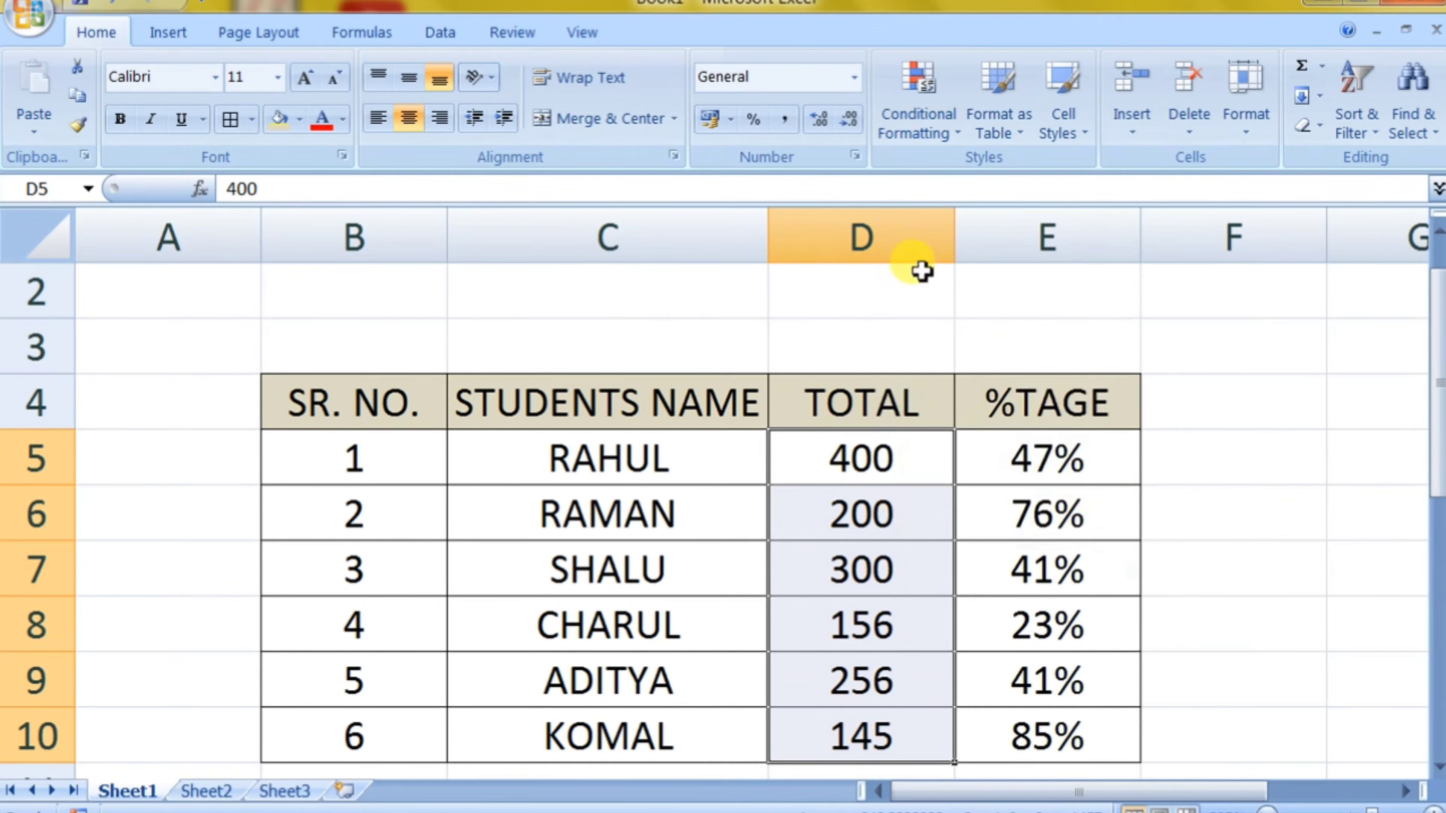
Step: Add a Text That Contains rule to C5:C10 that formats the sixth student's name with Light Red Fill with Dark Red Text
{"action": "left_click", "coordinate": [900, 120]}
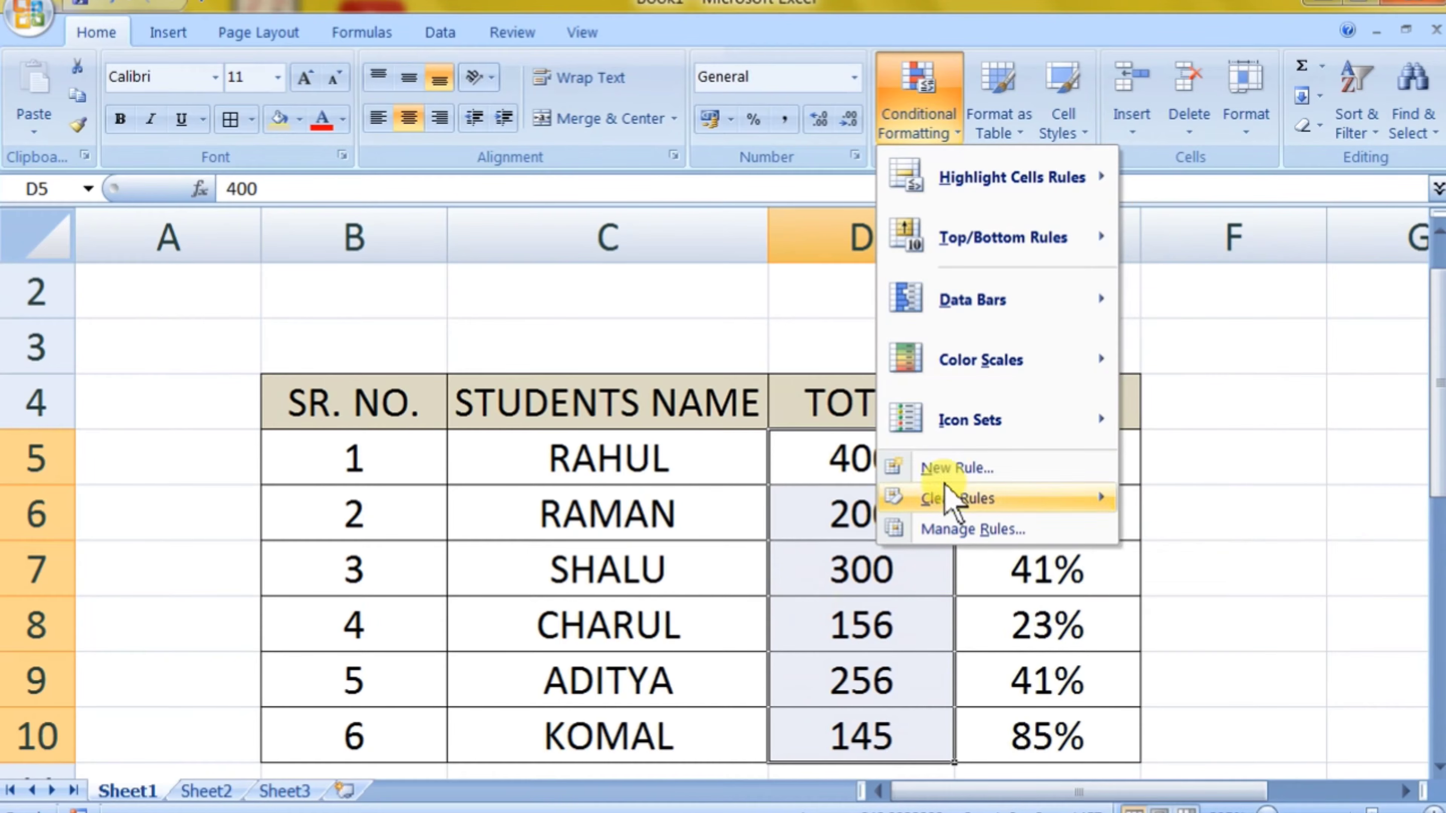
{"action": "mouse_move", "coordinate": [1007, 178]}
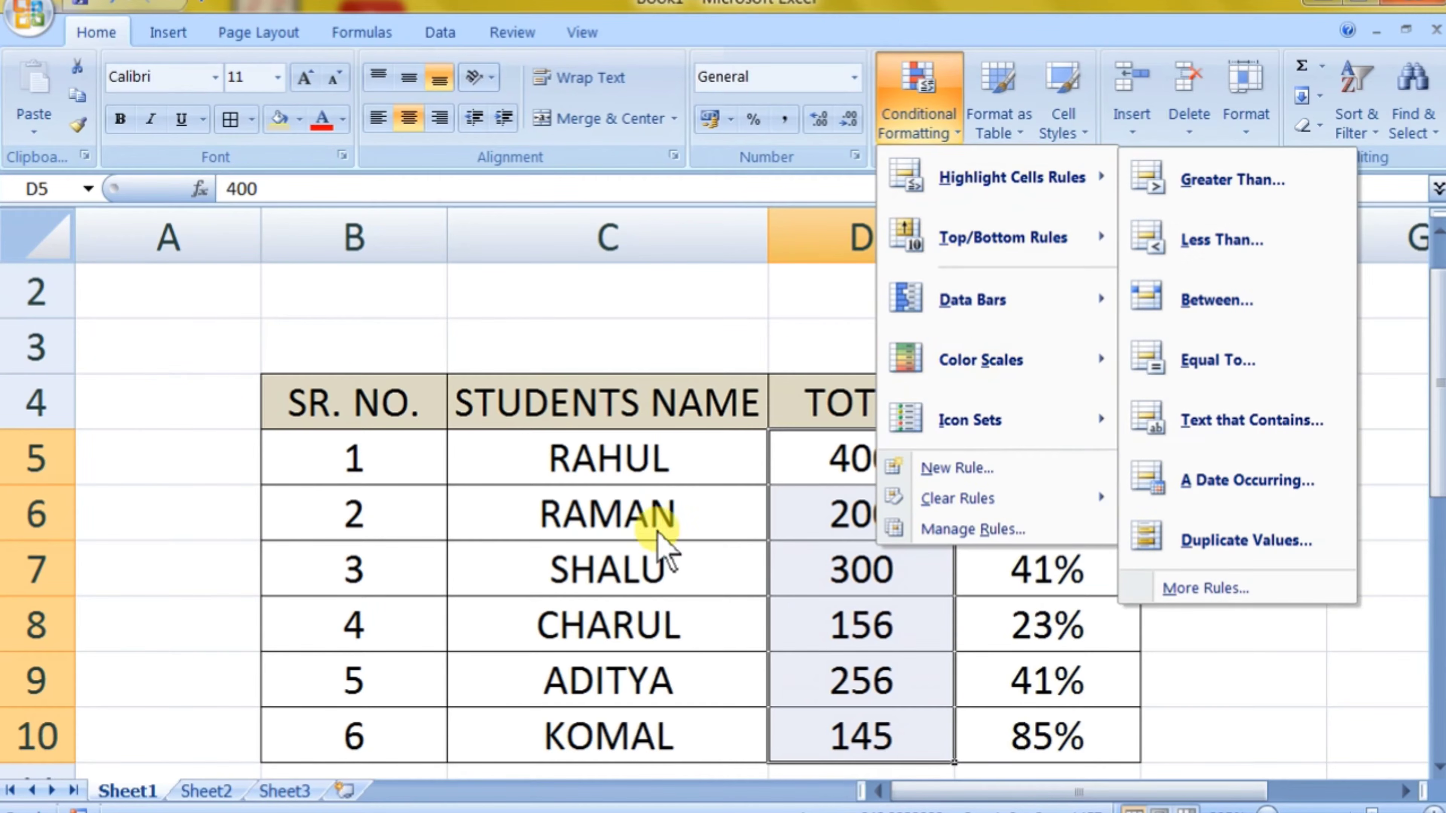
{"action": "left_click_drag", "start_coordinate": [607, 458], "coordinate": [629, 737]}
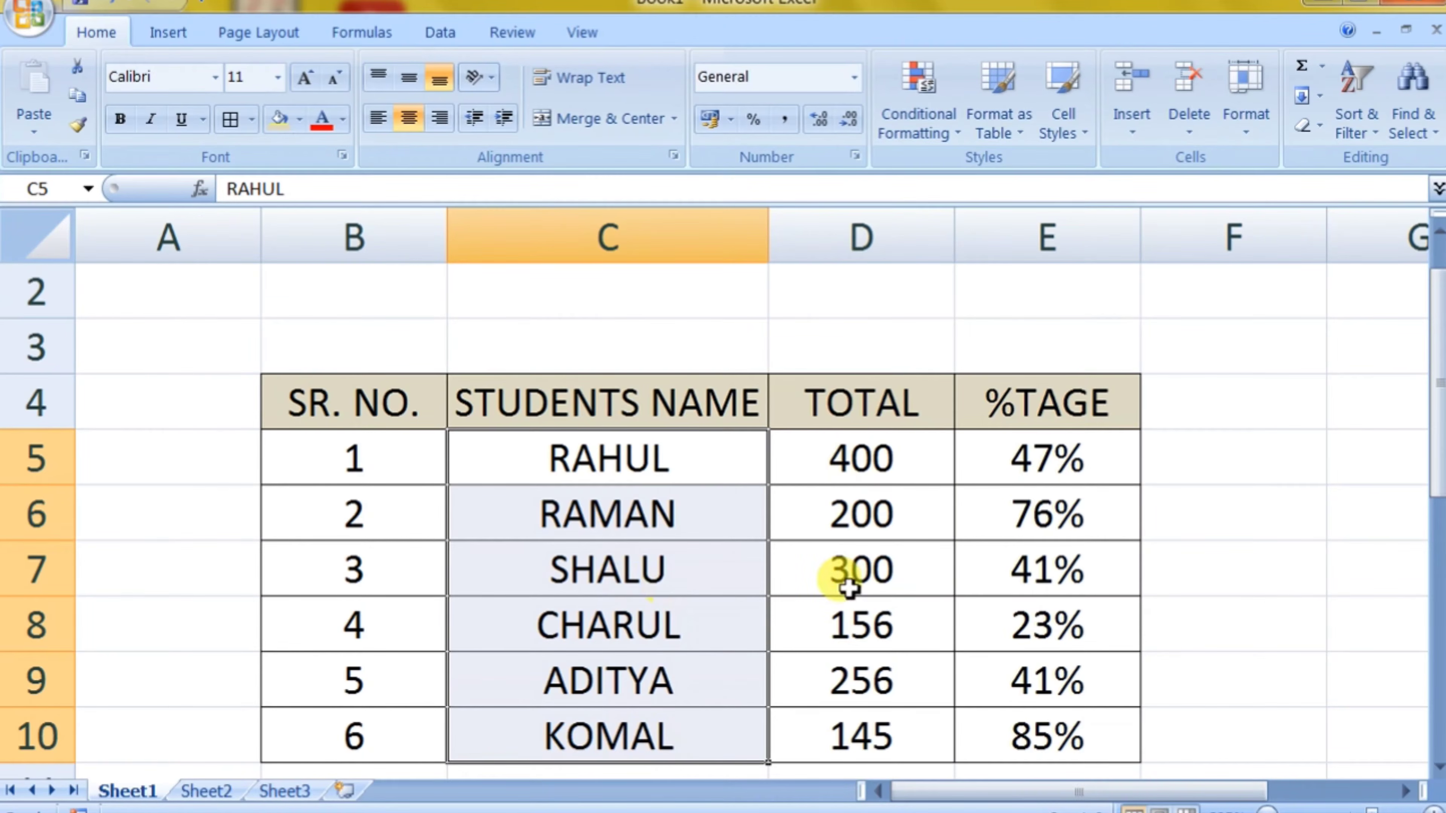
{"action": "left_click", "coordinate": [932, 140]}
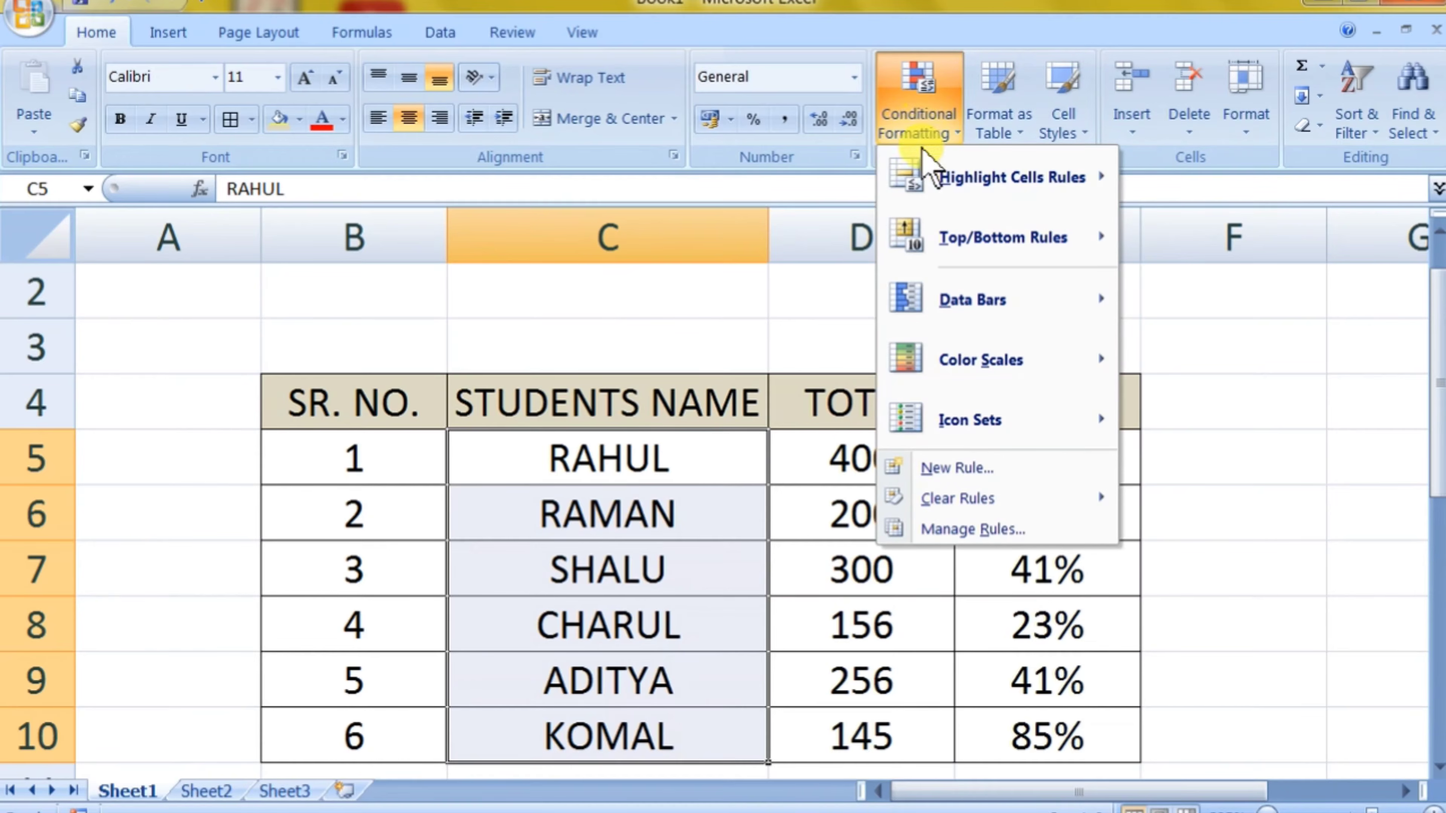
{"action": "left_click", "coordinate": [1228, 418]}
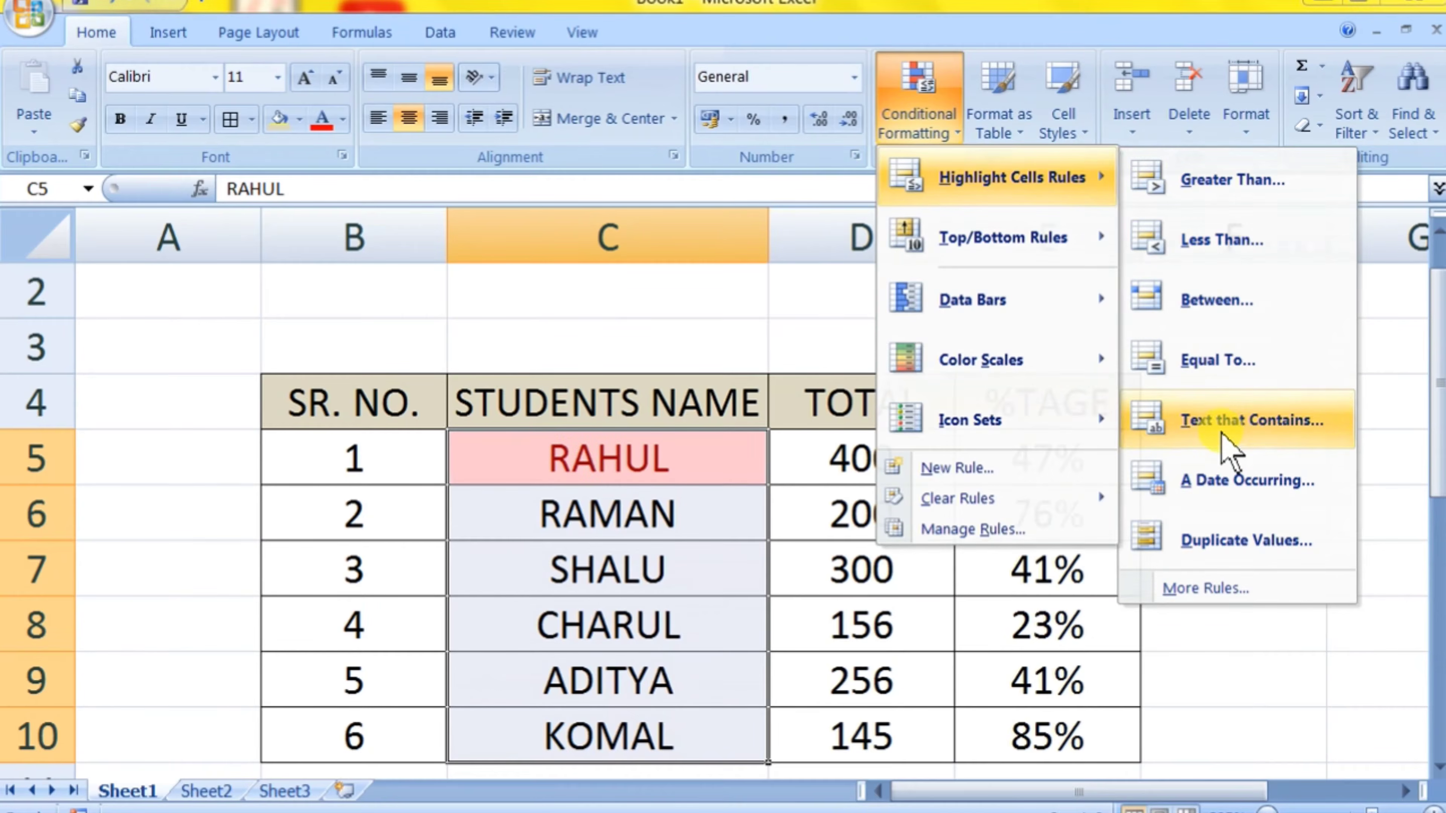
{"action": "double_click", "coordinate": [831, 480]}
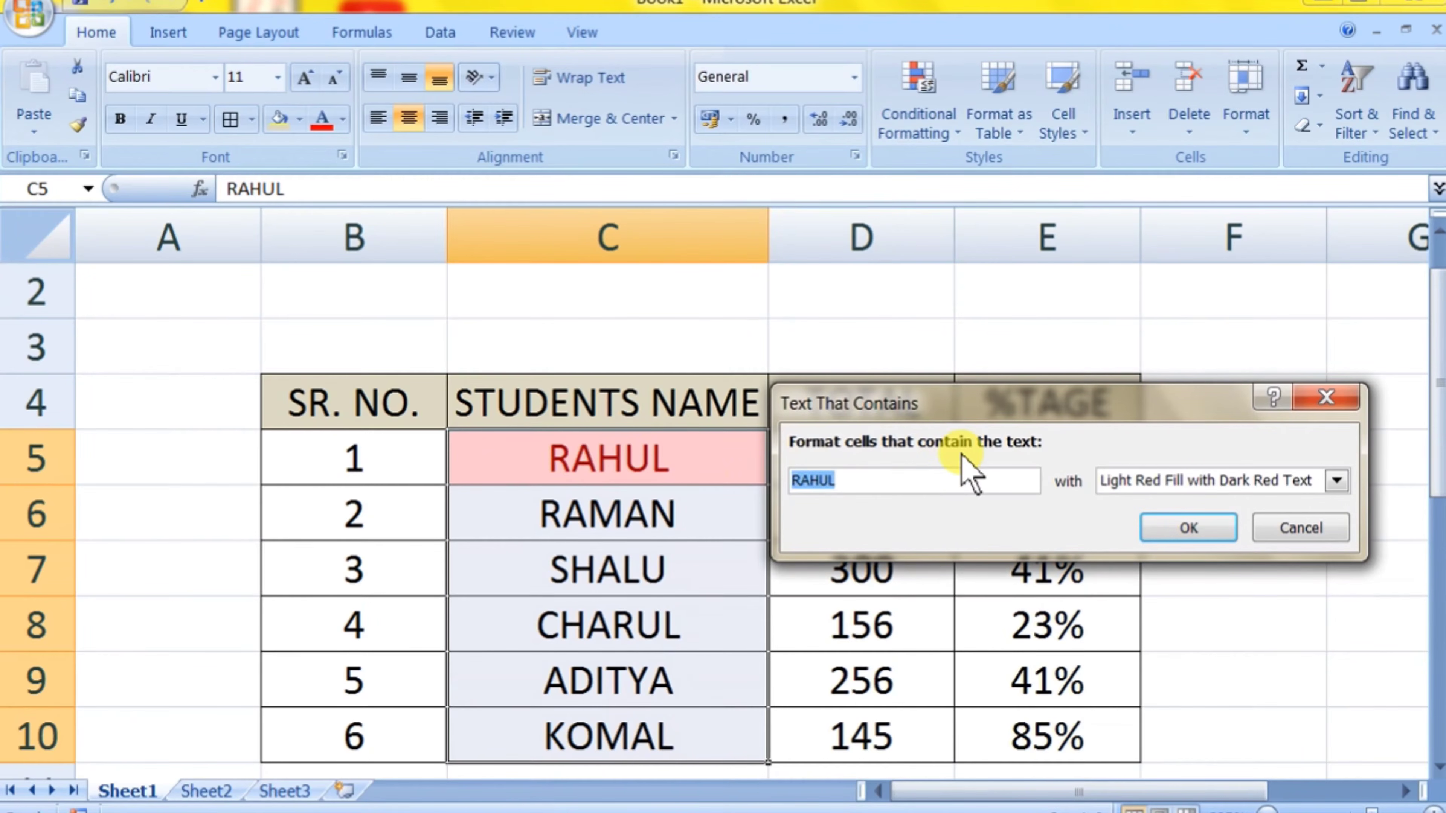
{"action": "type", "text": "KOMAL"}
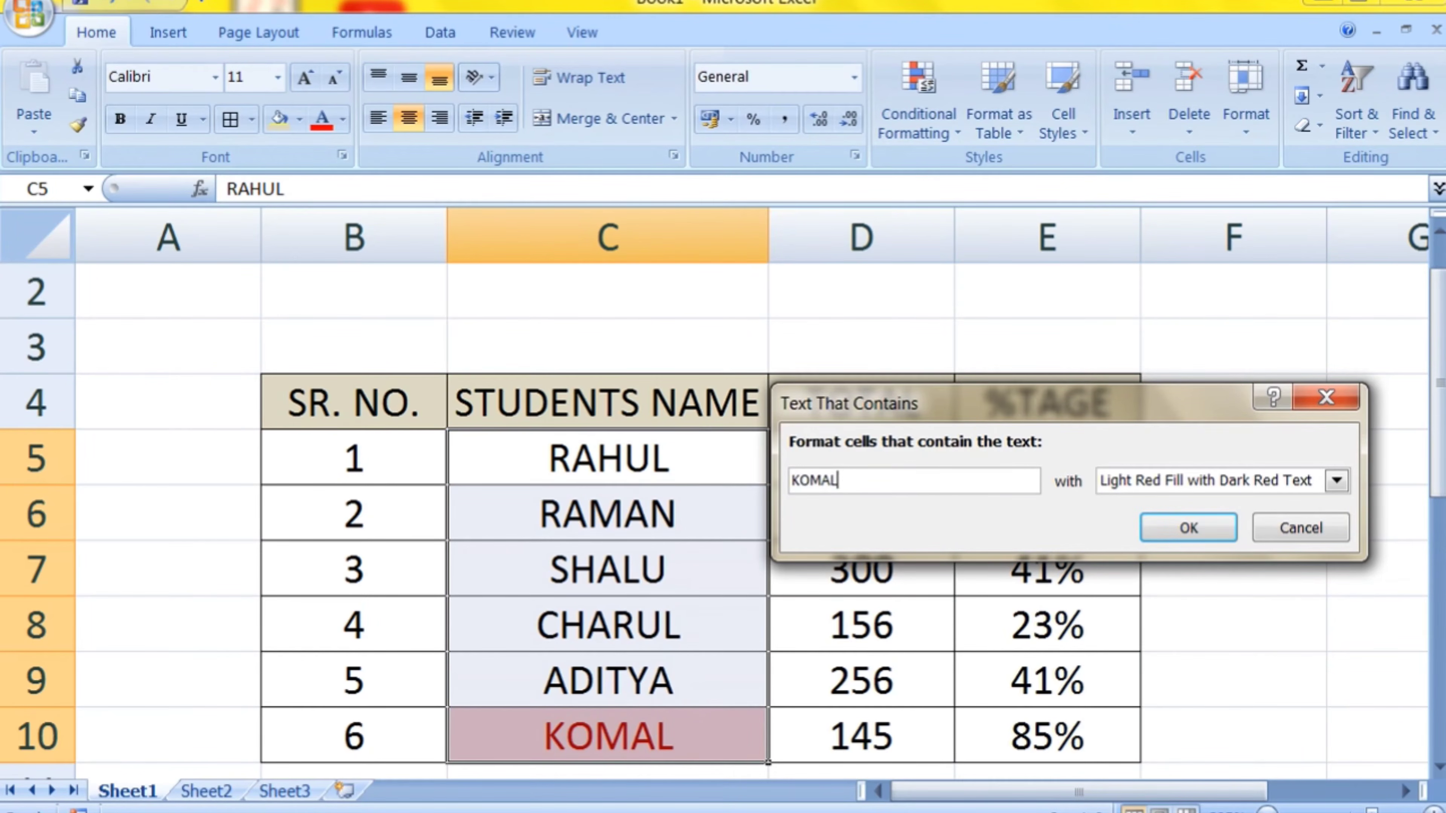
{"action": "left_click", "coordinate": [1221, 531]}
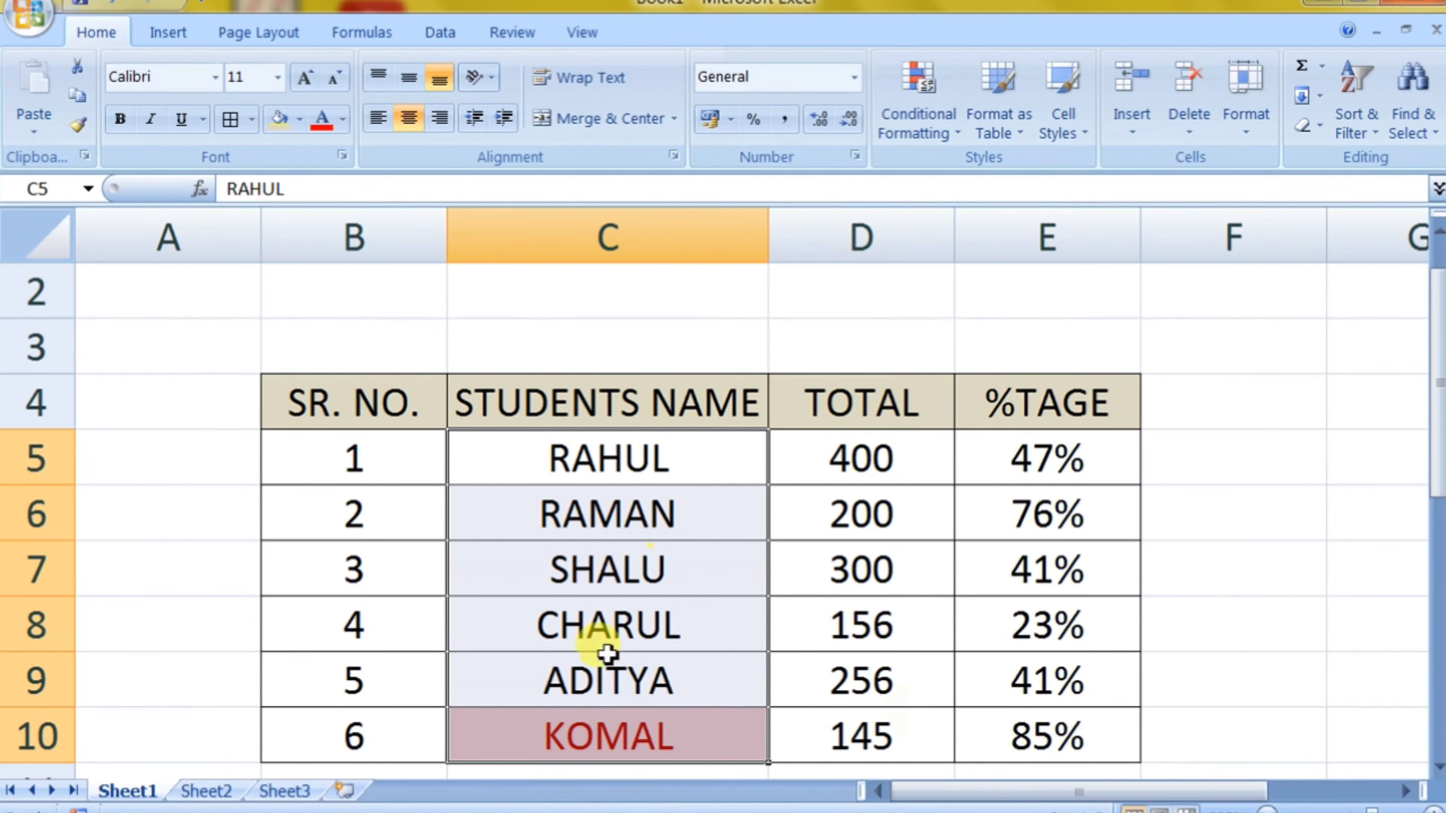
Step: Clear the conditional formatting rules from the selected student name cells C5:C10
{"action": "left_click", "coordinate": [937, 149]}
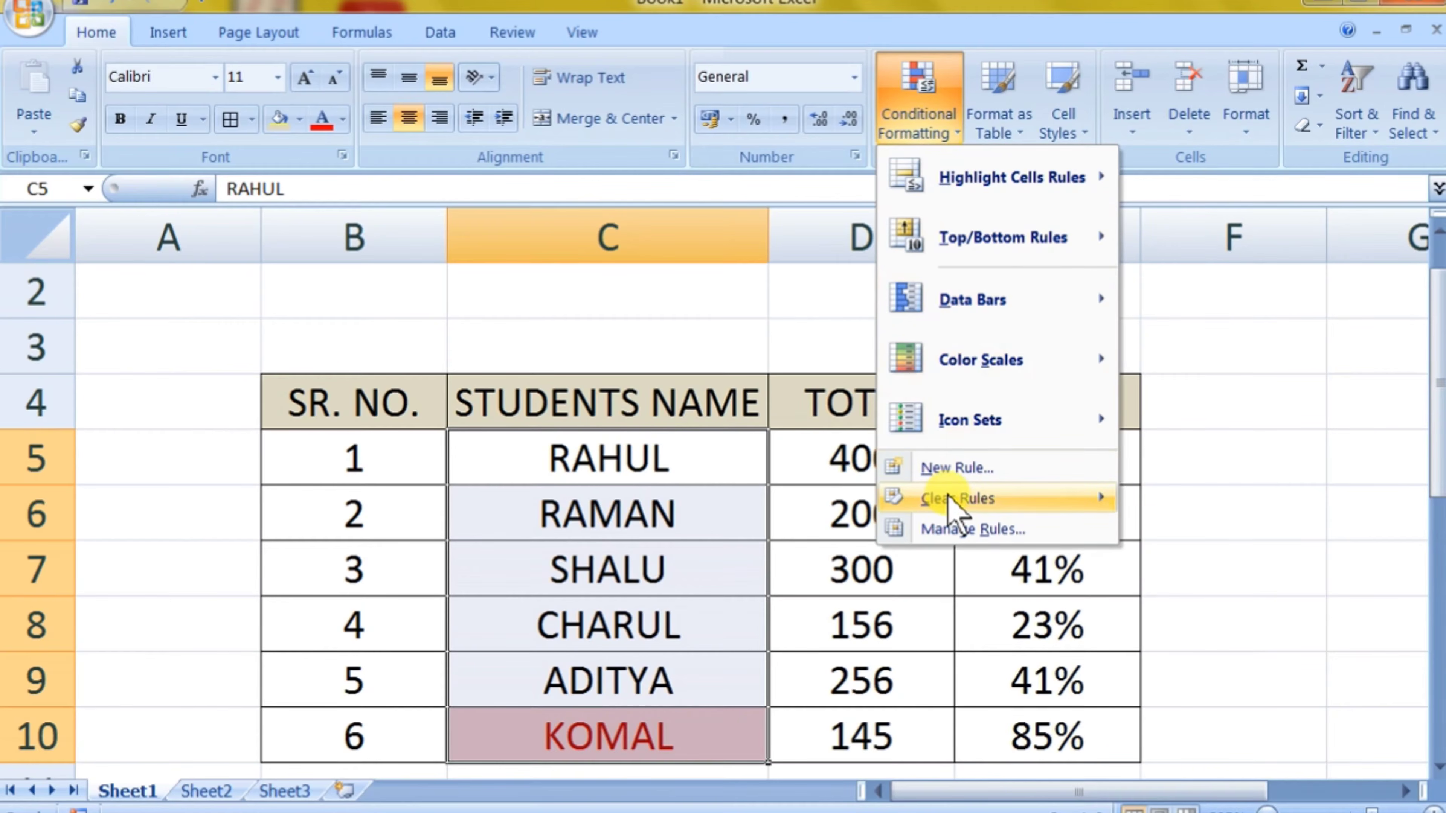
{"action": "mouse_move", "coordinate": [949, 496]}
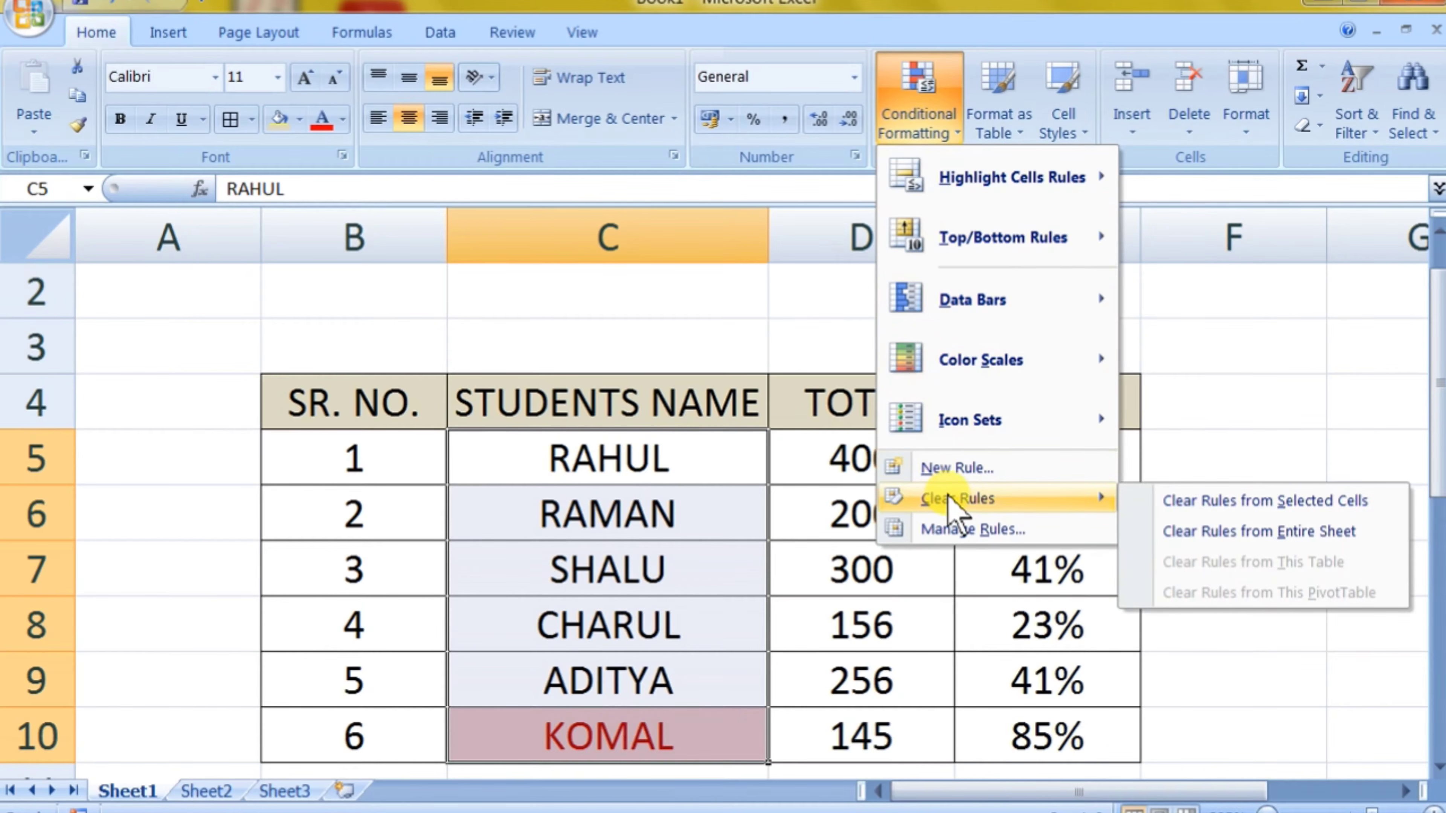
{"action": "left_click", "coordinate": [1268, 501]}
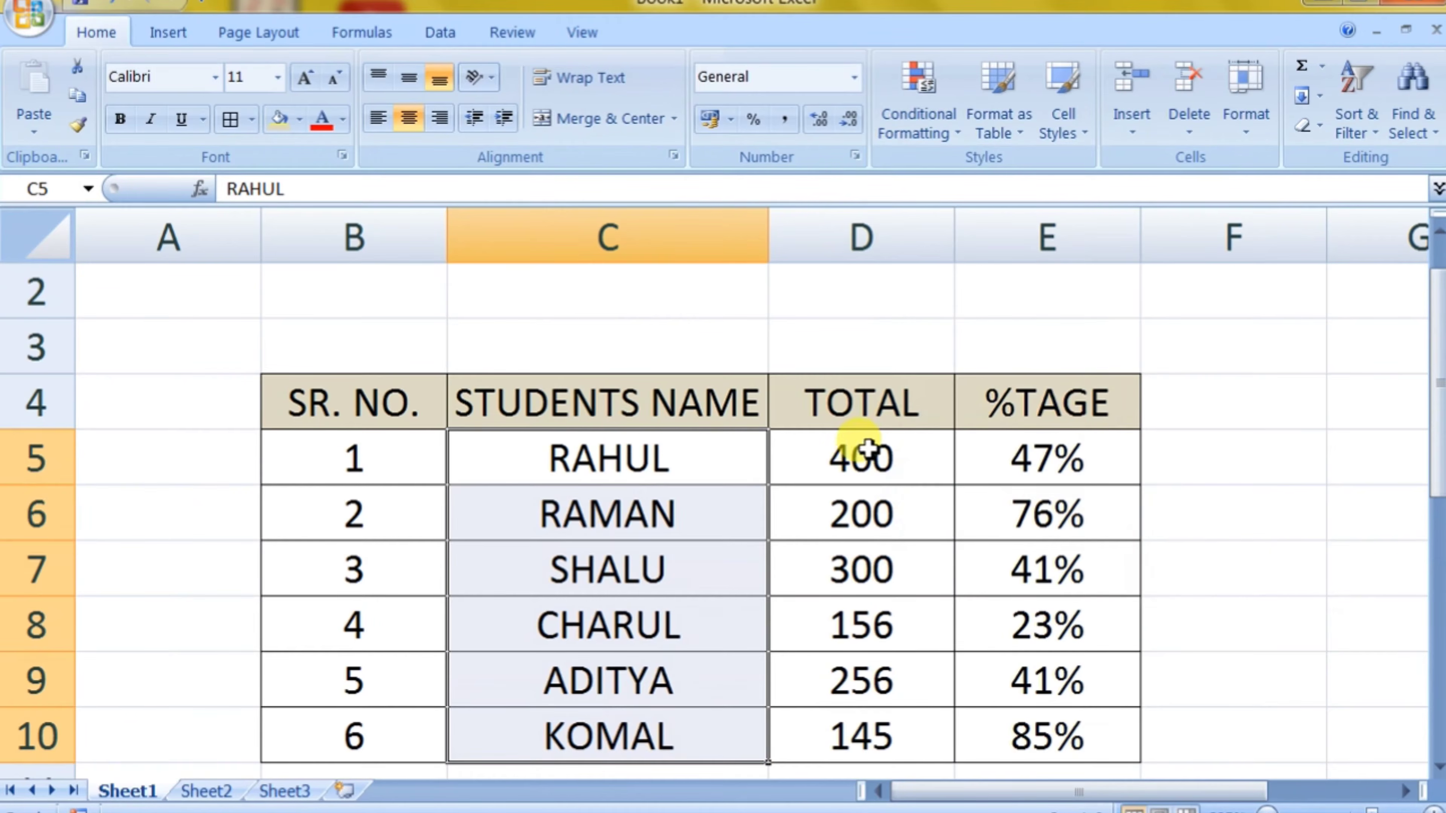
Step: Add a Duplicate Values rule to the TOTAL values D5:D10 with Light Red Fill with Dark Red Text
{"action": "left_click_drag", "start_coordinate": [849, 456], "coordinate": [857, 738]}
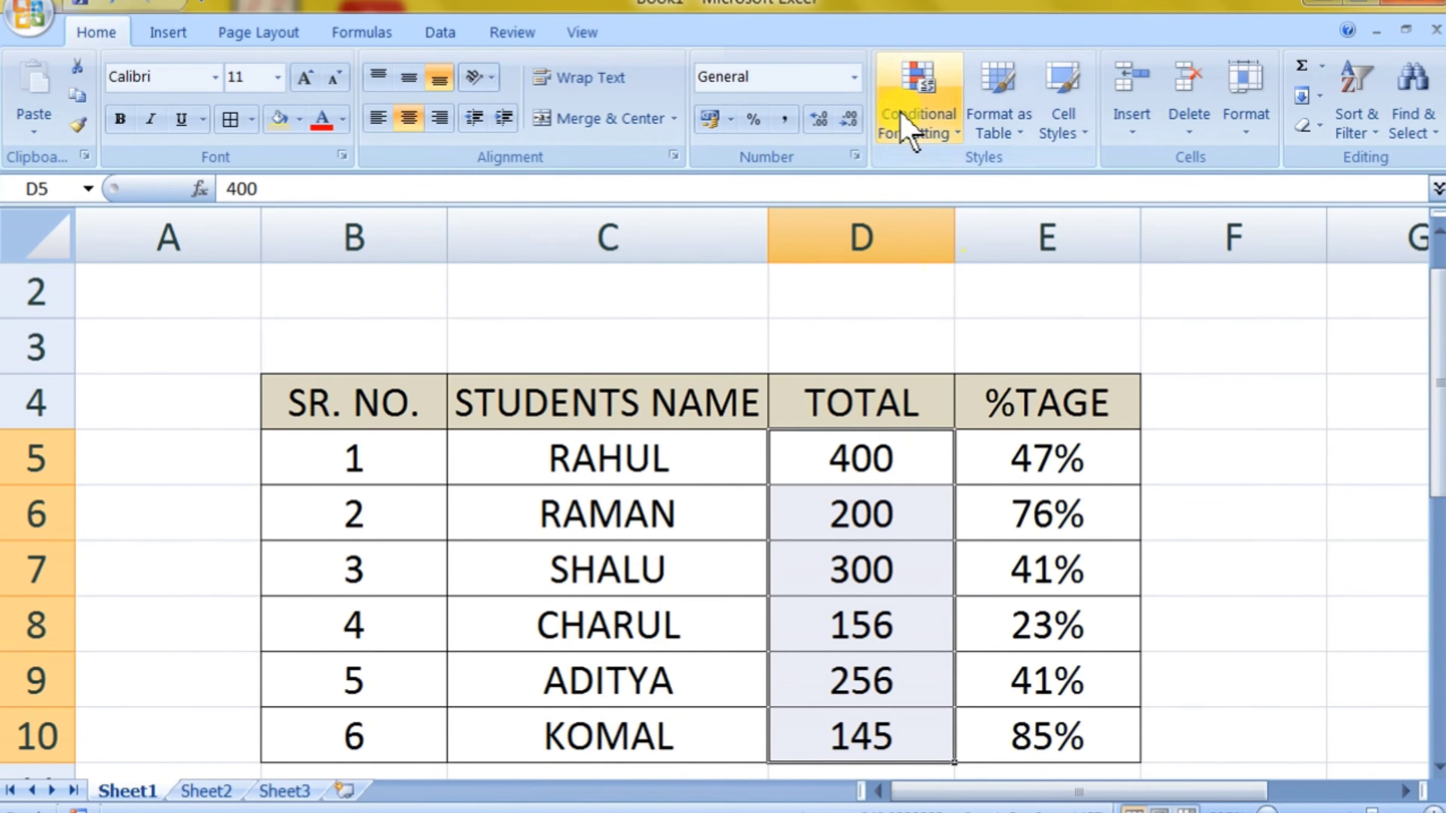
{"action": "left_click", "coordinate": [911, 120]}
{"action": "mouse_move", "coordinate": [965, 188]}
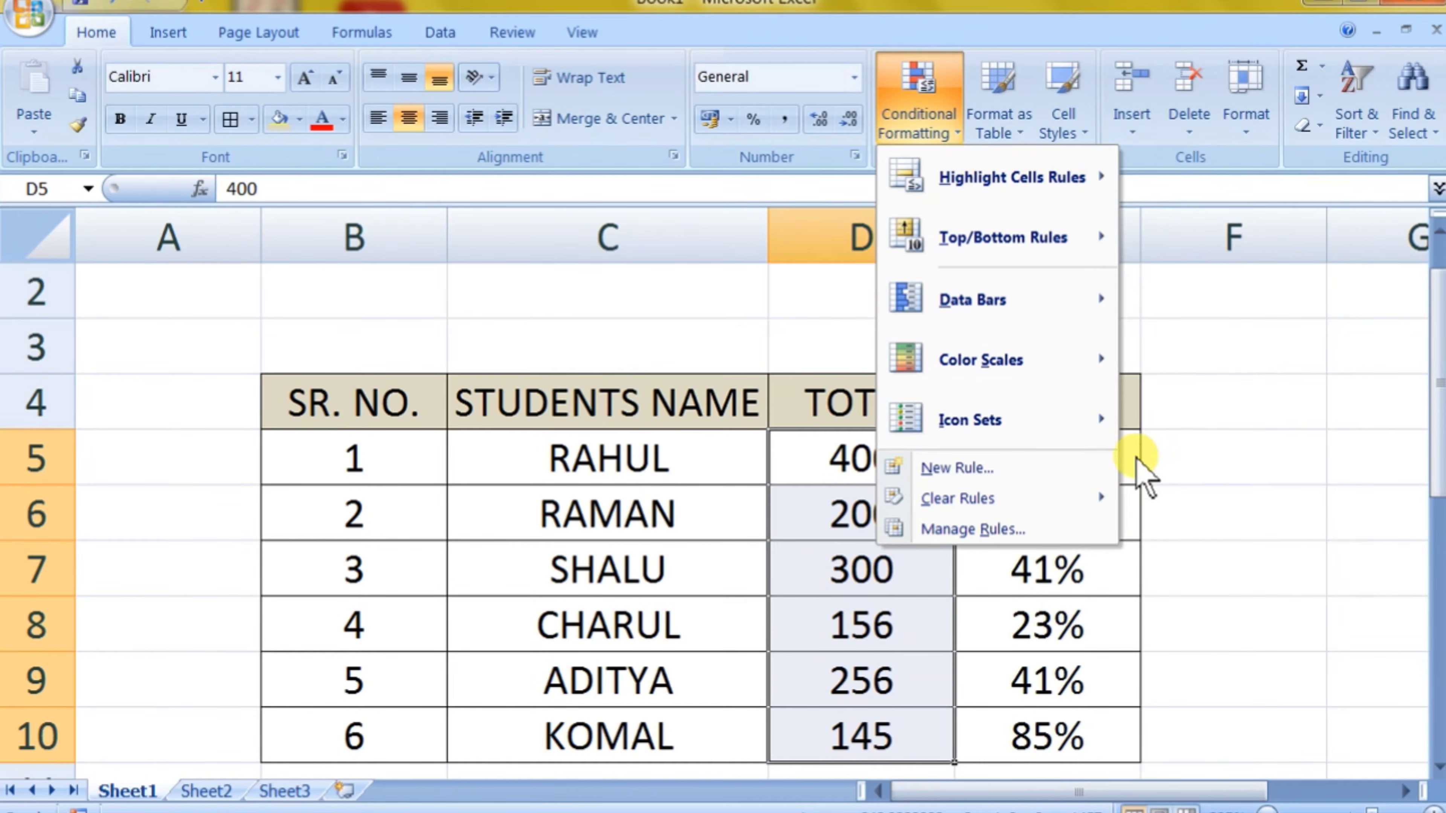
{"action": "mouse_move", "coordinate": [978, 194]}
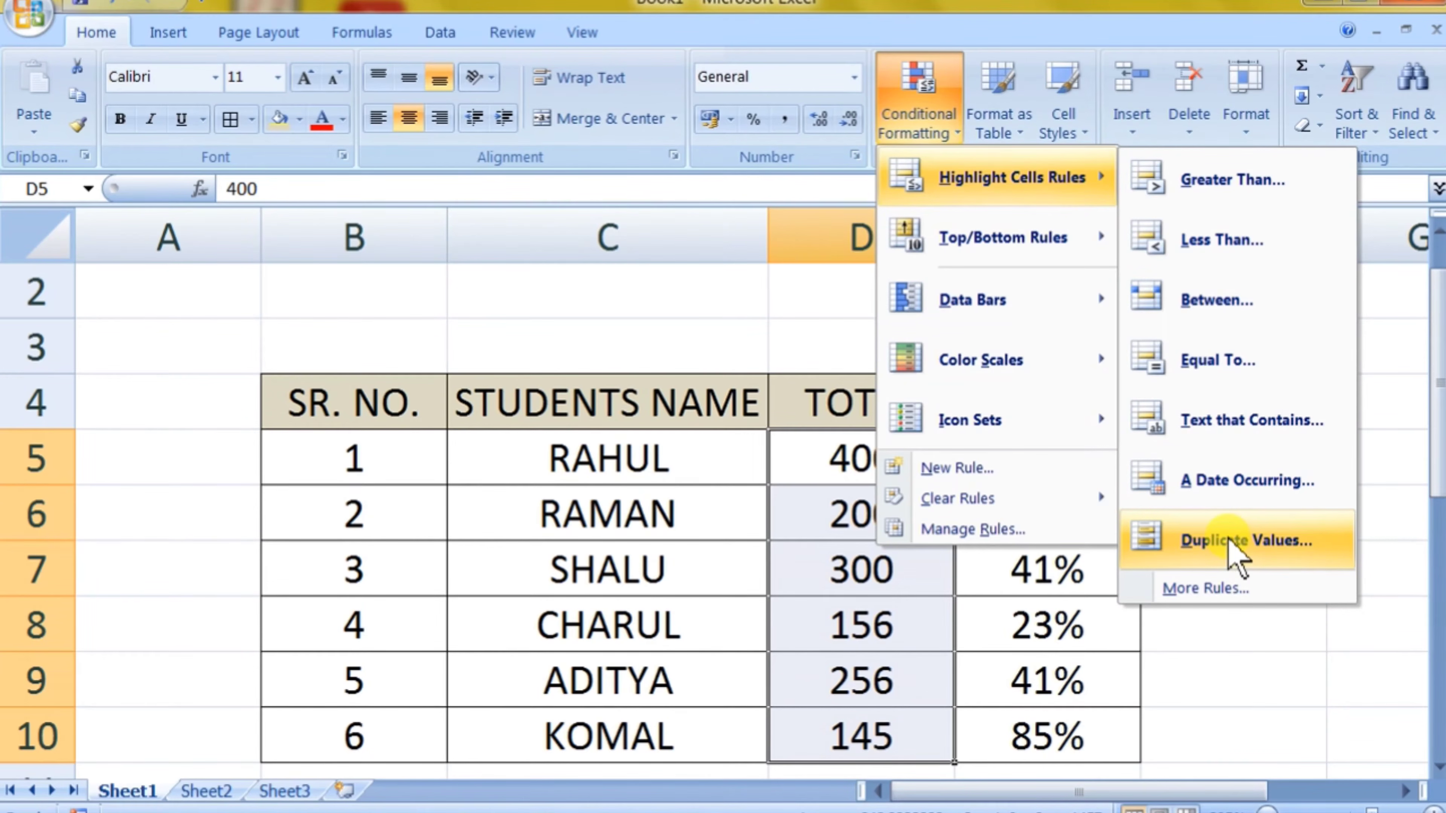
{"action": "left_click", "coordinate": [1245, 541]}
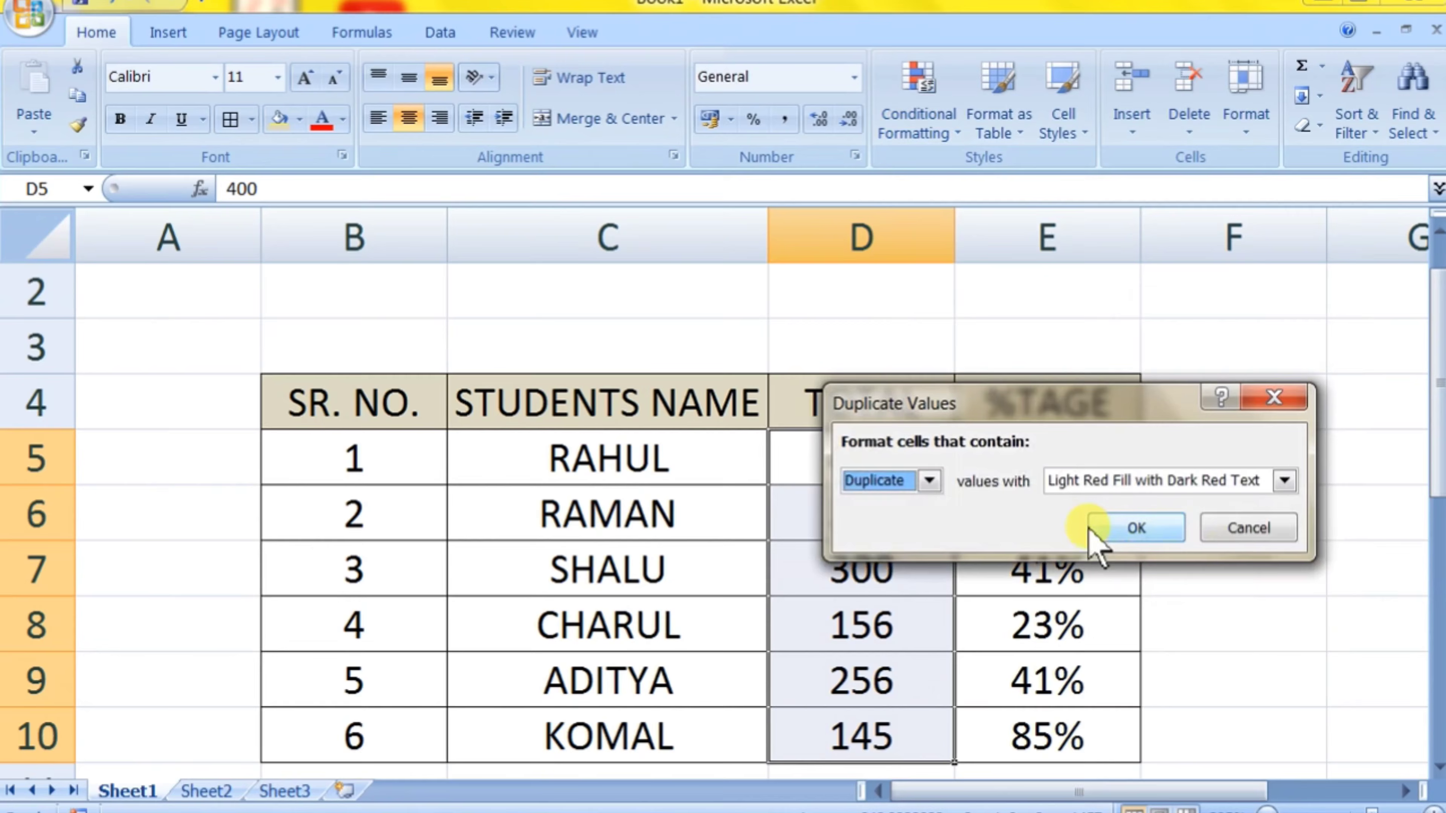
{"action": "left_click", "coordinate": [1161, 530]}
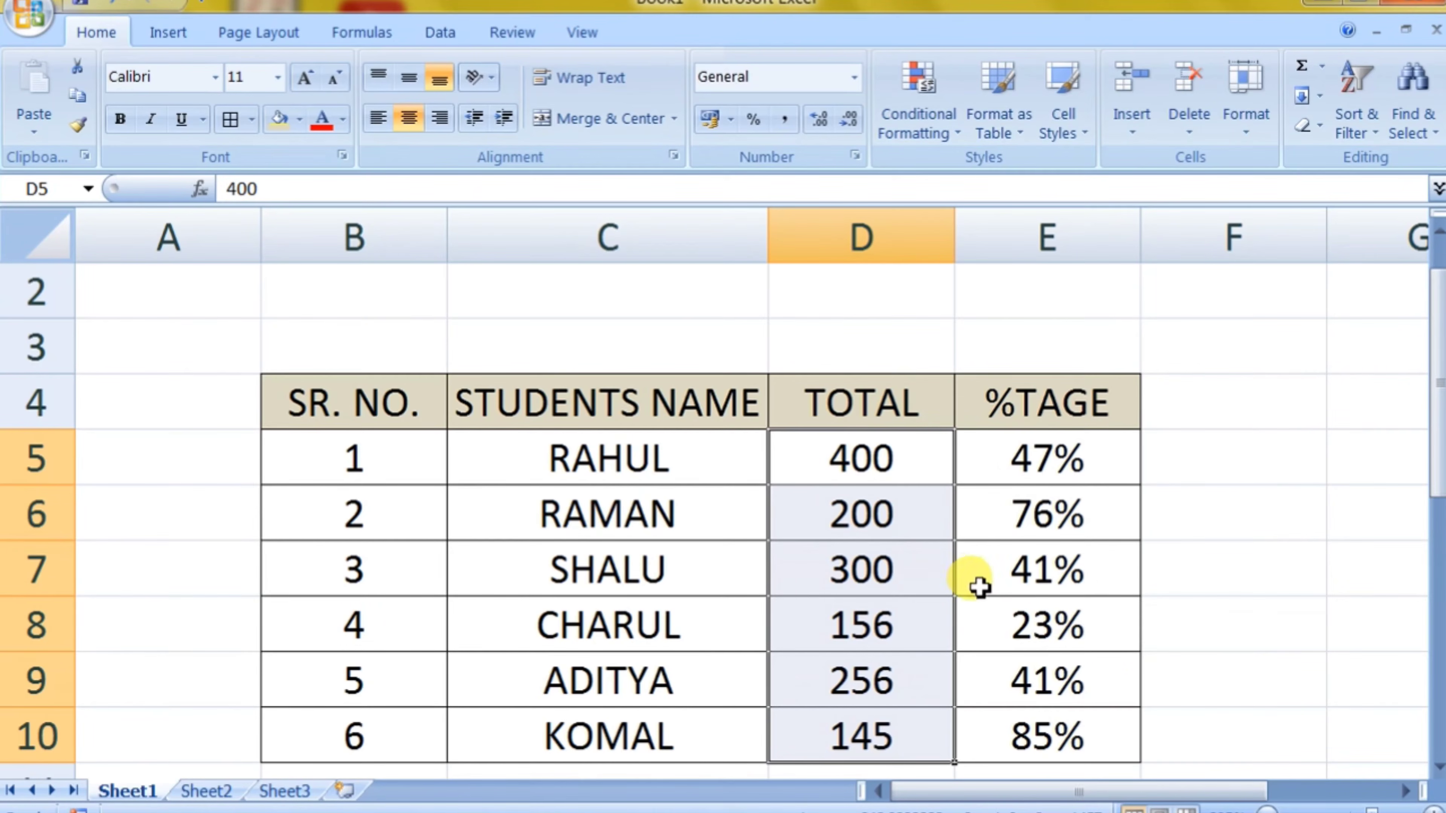
Step: Change the first student's total in cell D5 to 200
{"action": "left_click", "coordinate": [897, 455]}
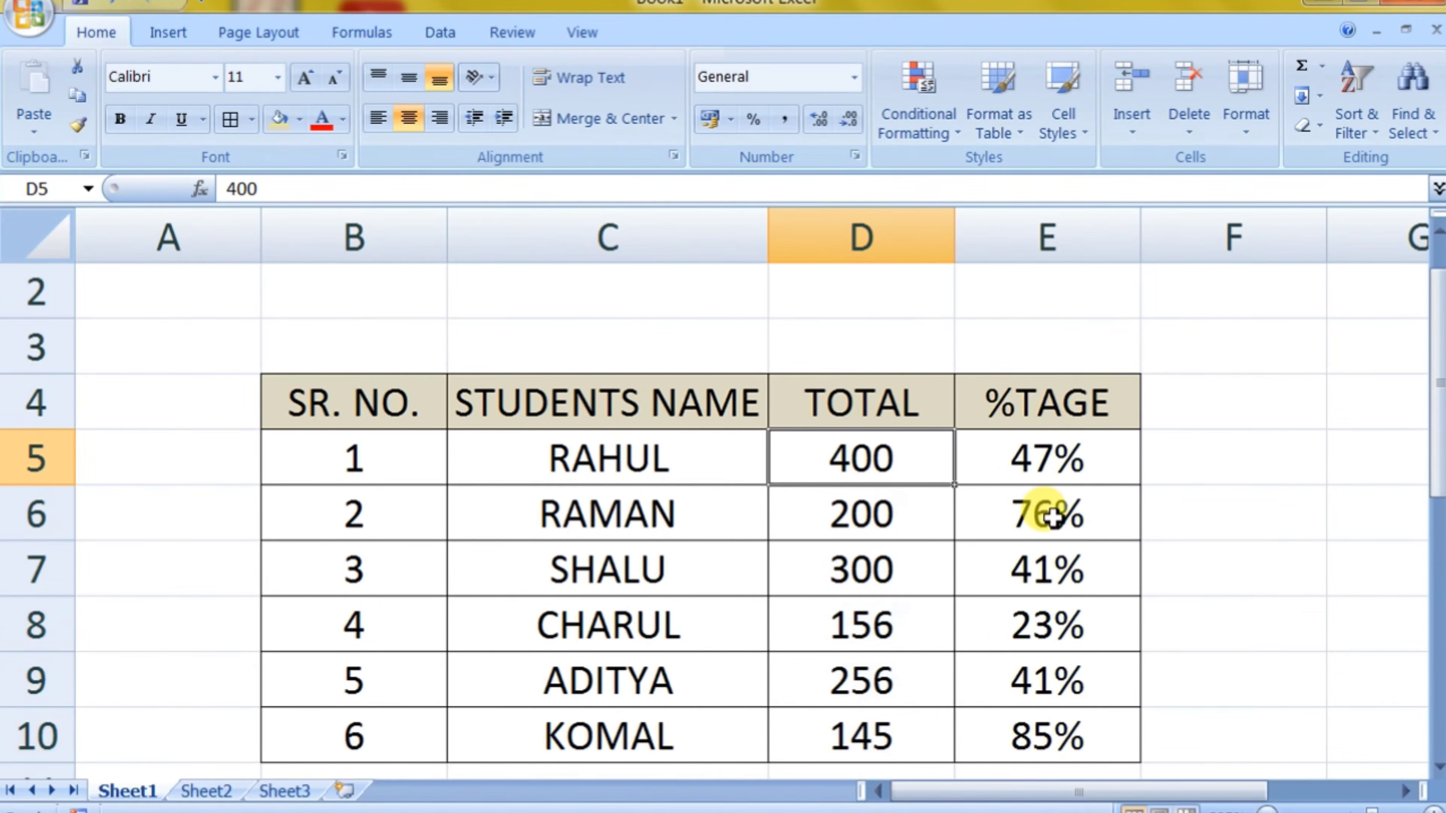
{"action": "type", "text": "200"}
{"action": "key", "text": "Return"}
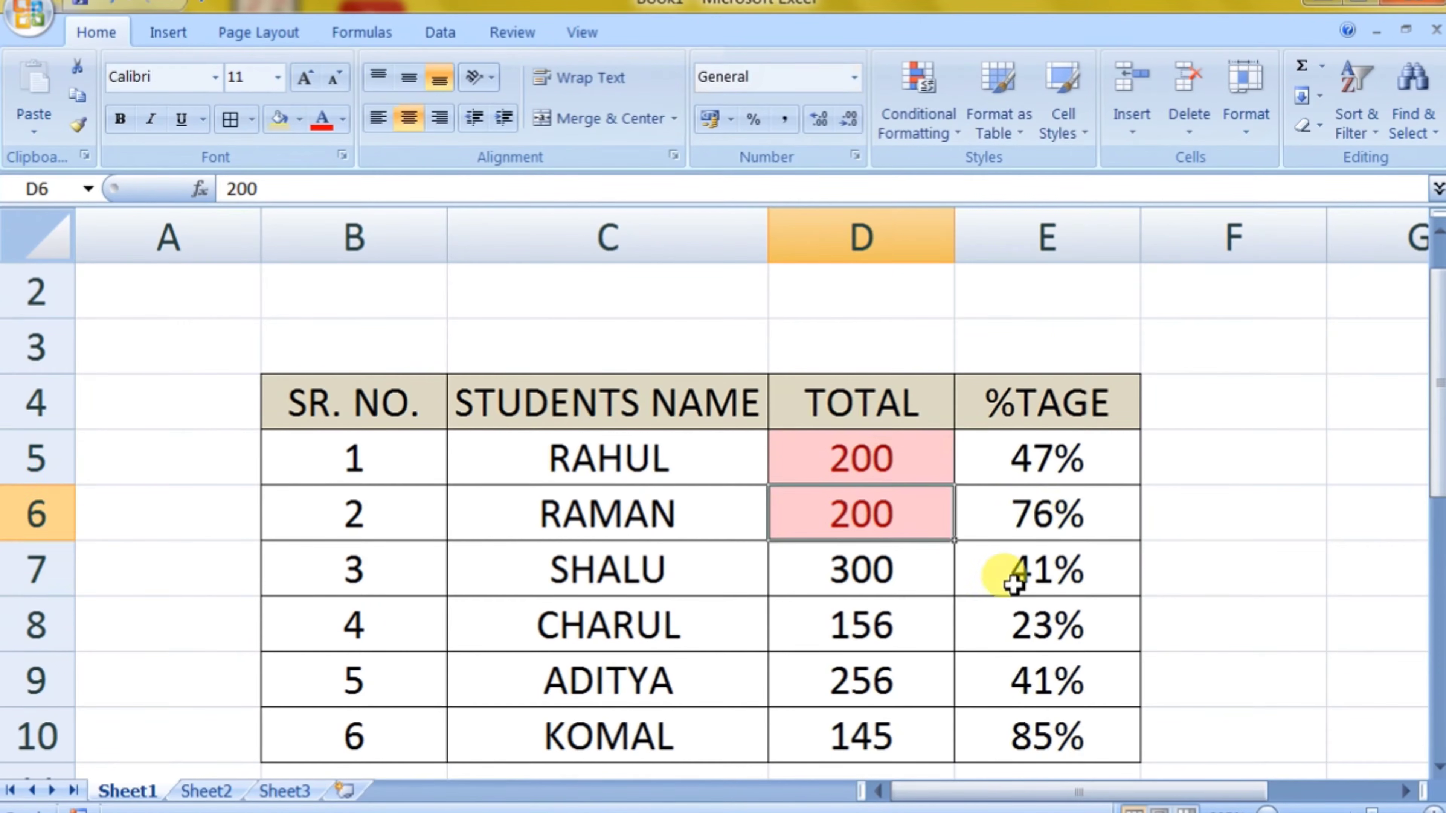
{"action": "left_click", "coordinate": [1001, 569]}
{"action": "left_click", "coordinate": [913, 504]}
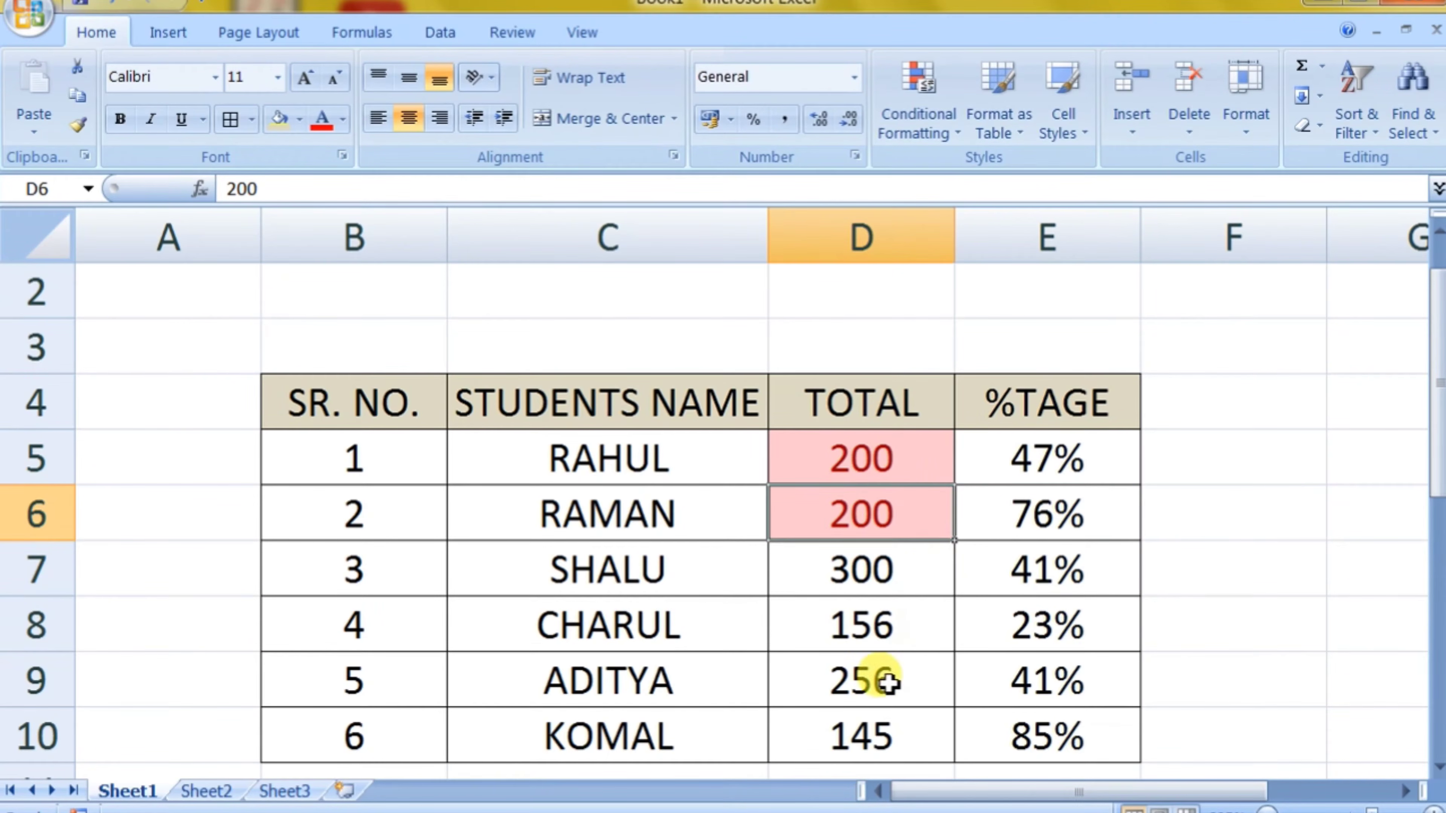
{"action": "left_click", "coordinate": [881, 732]}
{"action": "left_click", "coordinate": [885, 575]}
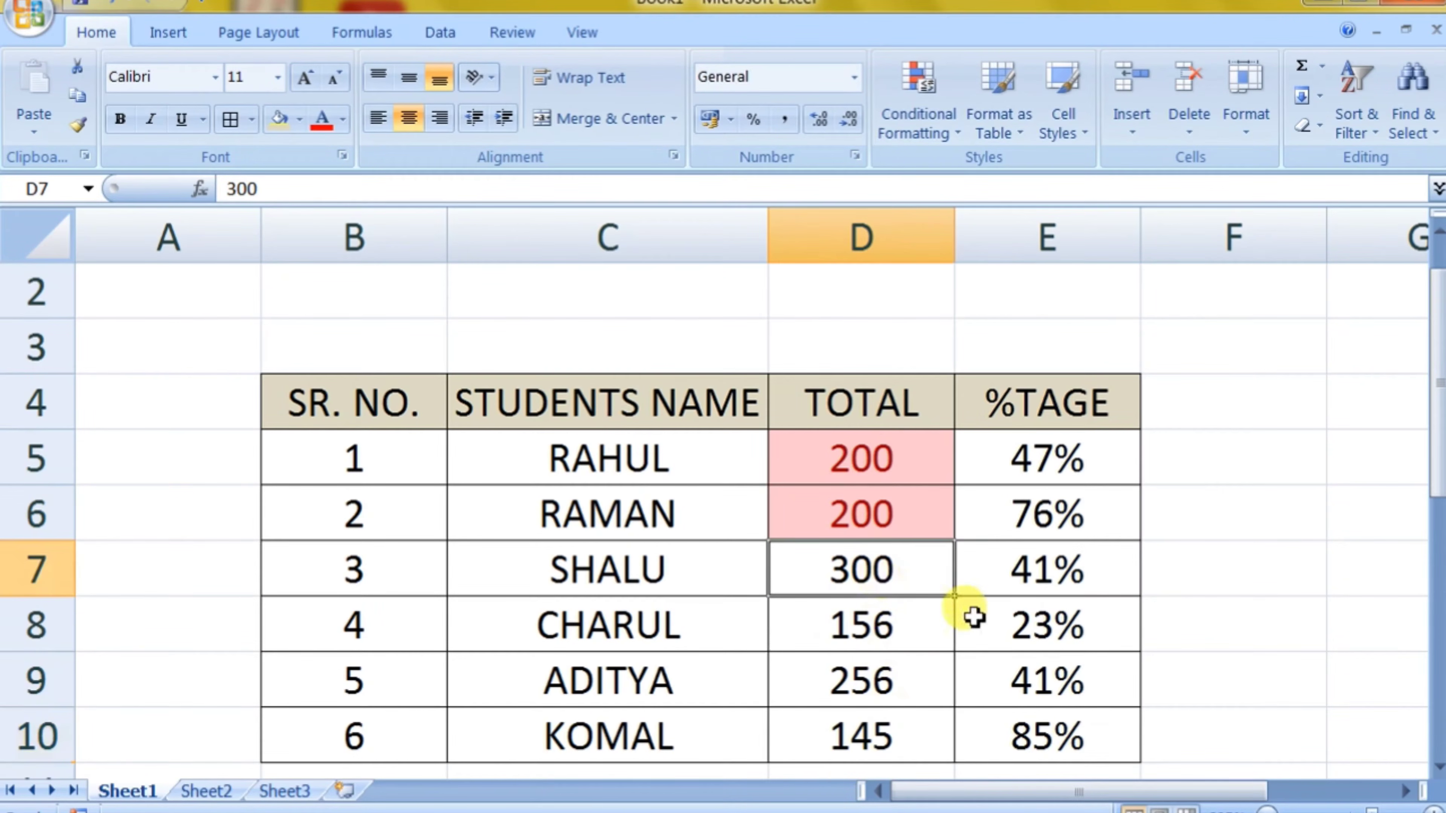
Step: Select the TOTAL values D5:D10 and clear the duplicate-values rule from the selected cells
{"action": "left_click_drag", "start_coordinate": [887, 441], "coordinate": [905, 738]}
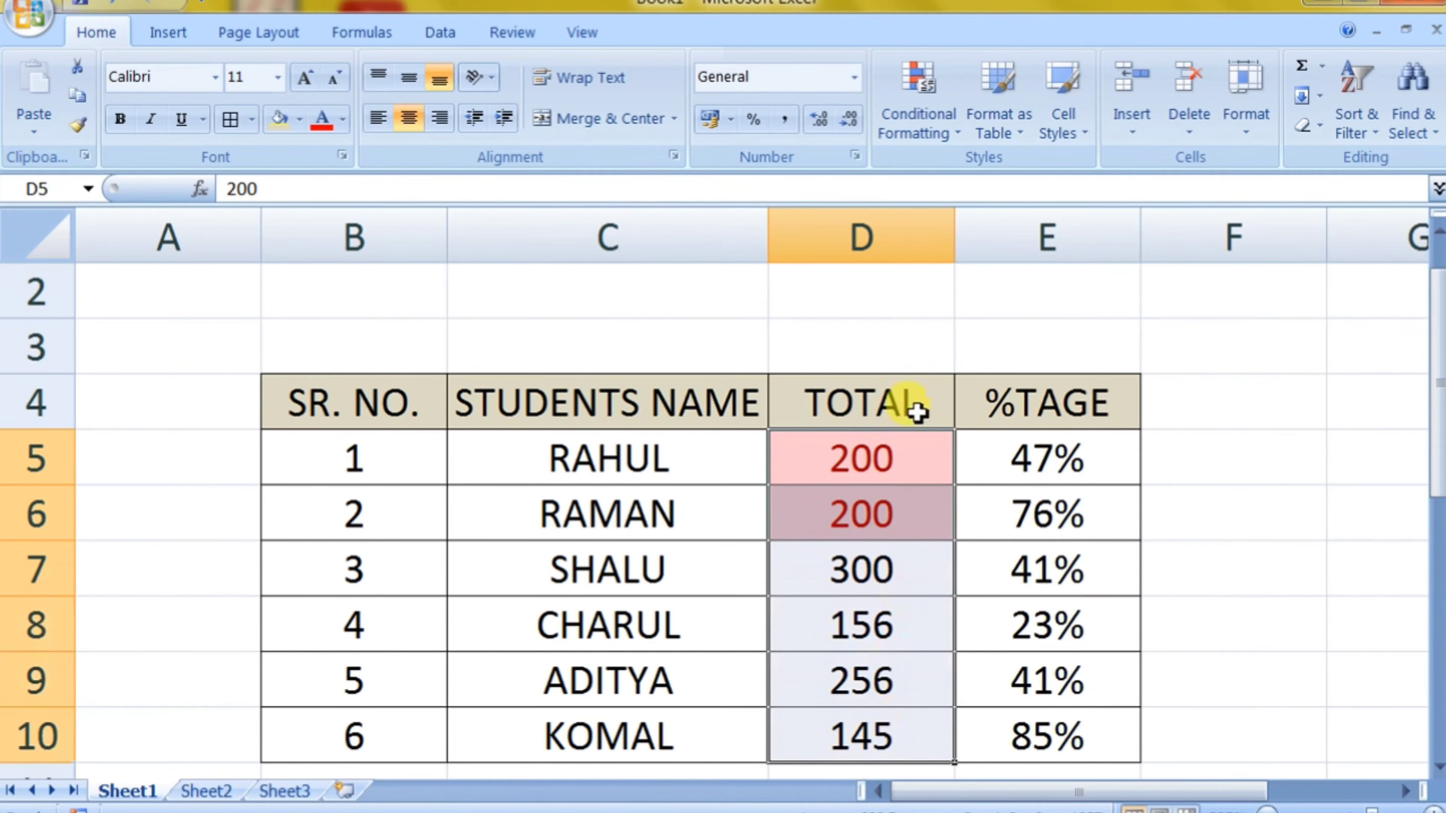
{"action": "left_click", "coordinate": [917, 123]}
{"action": "mouse_move", "coordinate": [974, 500]}
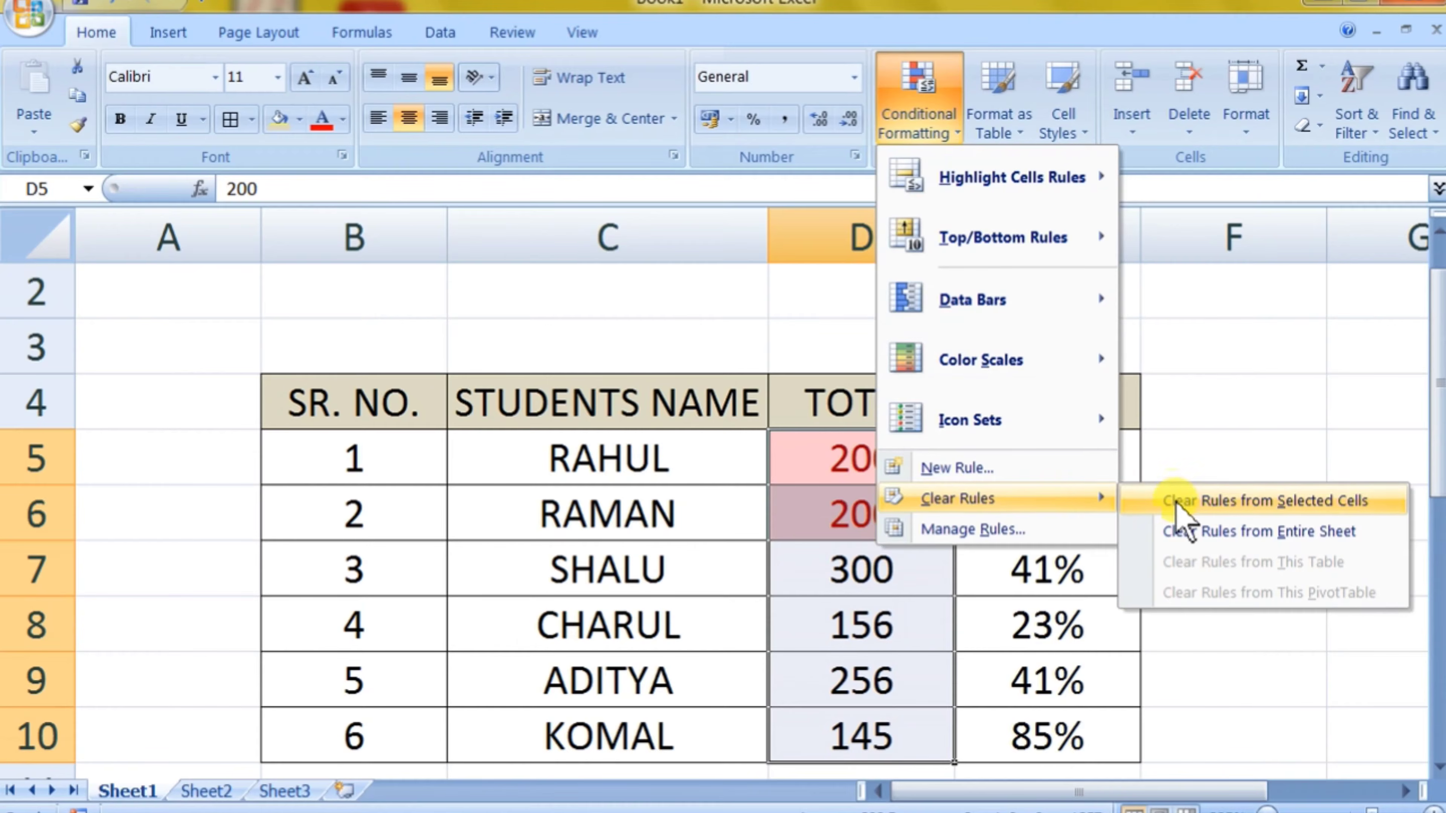
{"action": "left_click", "coordinate": [1187, 504]}
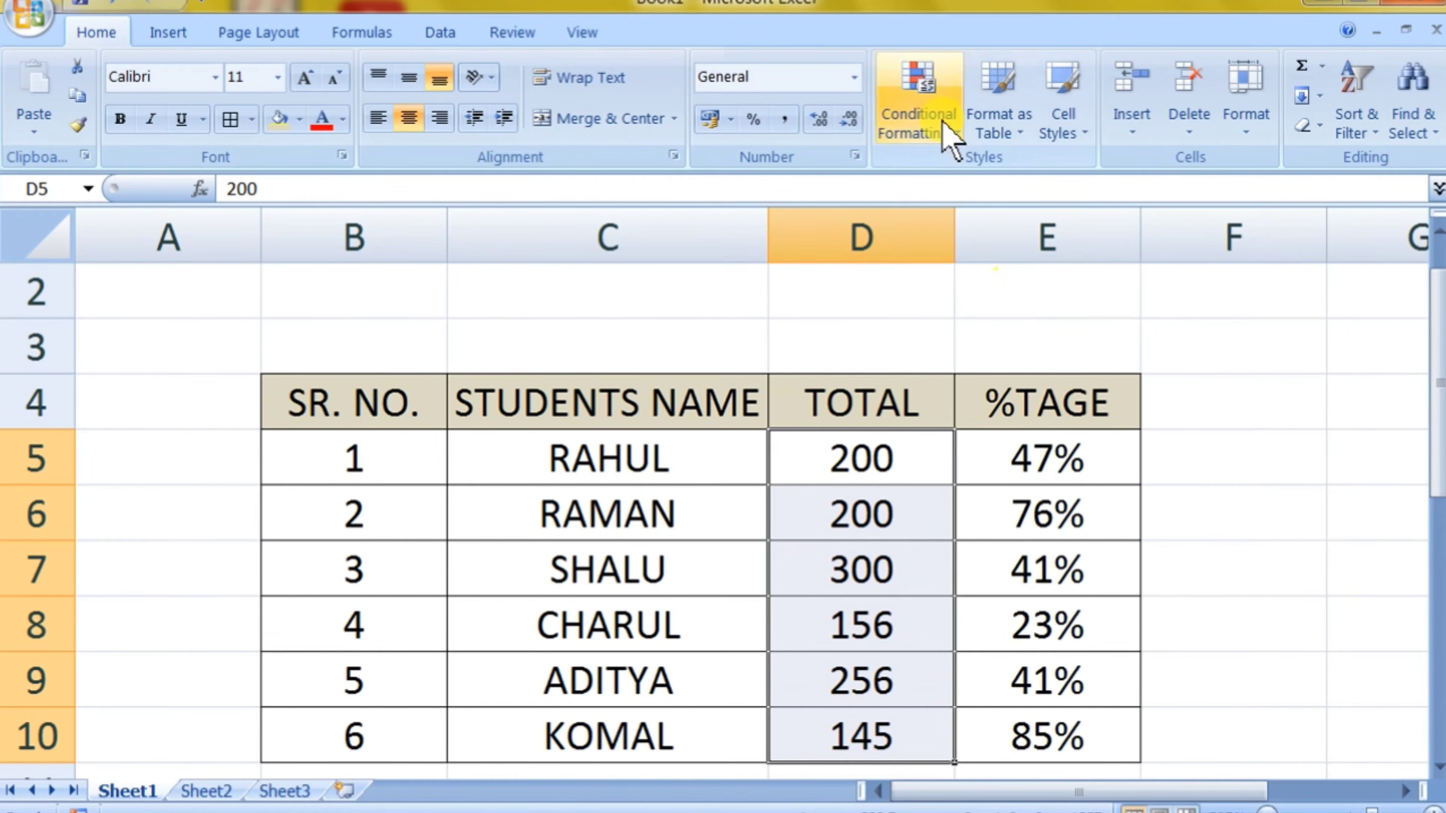
Step: Add a Bottom 10% rule to D5:D10 that formats the lowest-ranking totals with Light Red Fill with Dark Red Text
{"action": "left_click", "coordinate": [955, 136]}
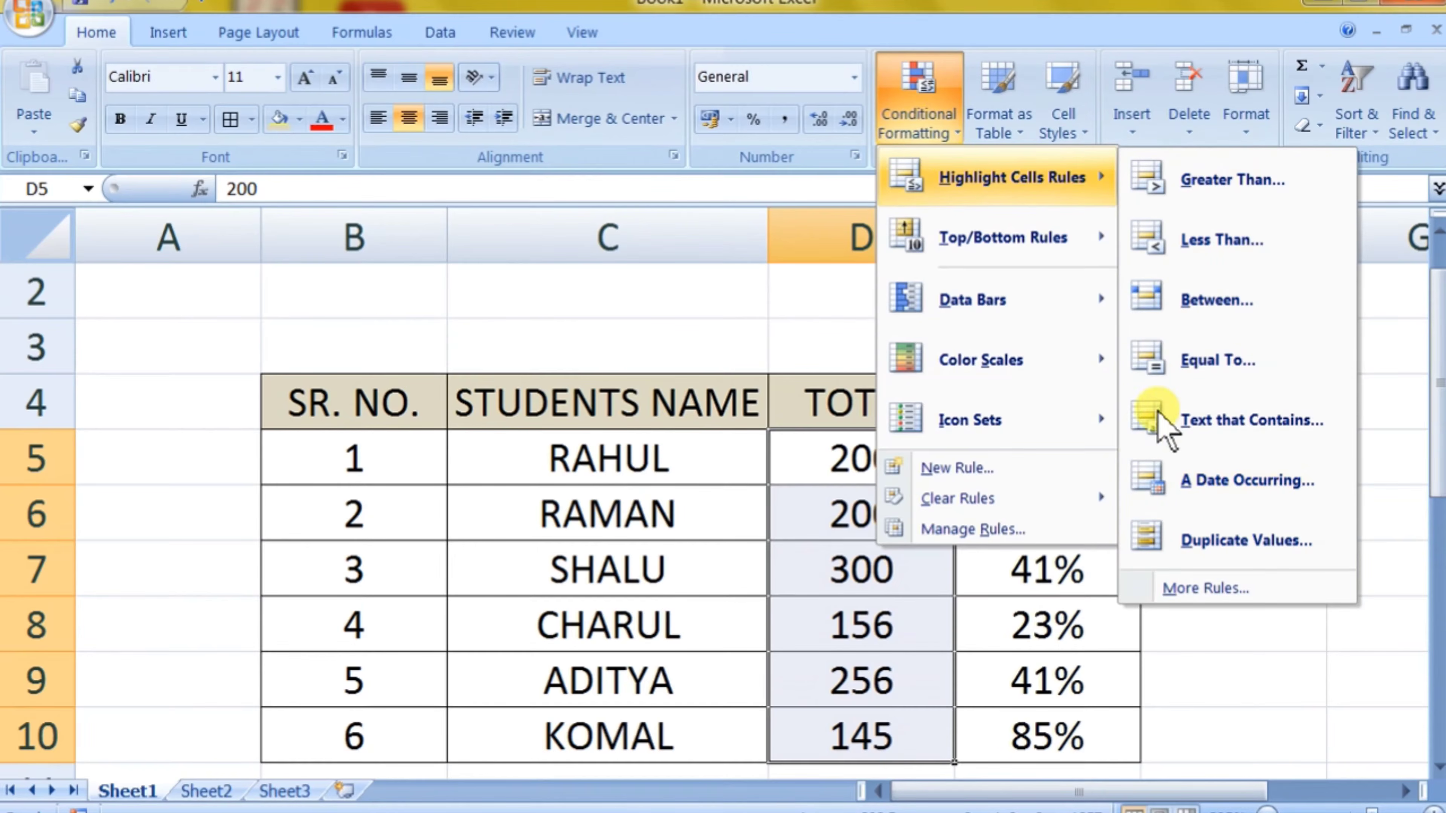
{"action": "mouse_move", "coordinate": [949, 252]}
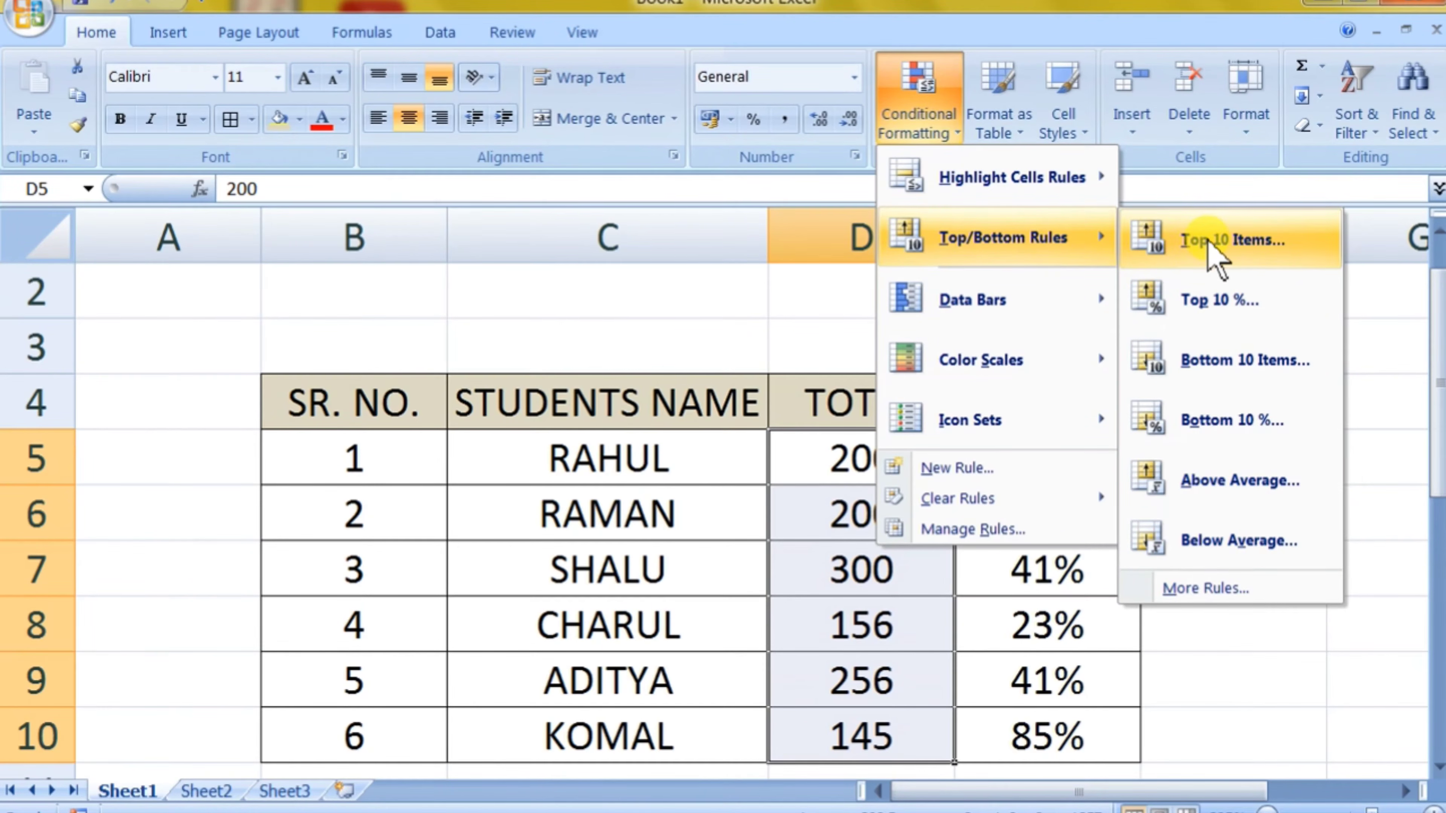
{"action": "key", "text": "super+plus"}
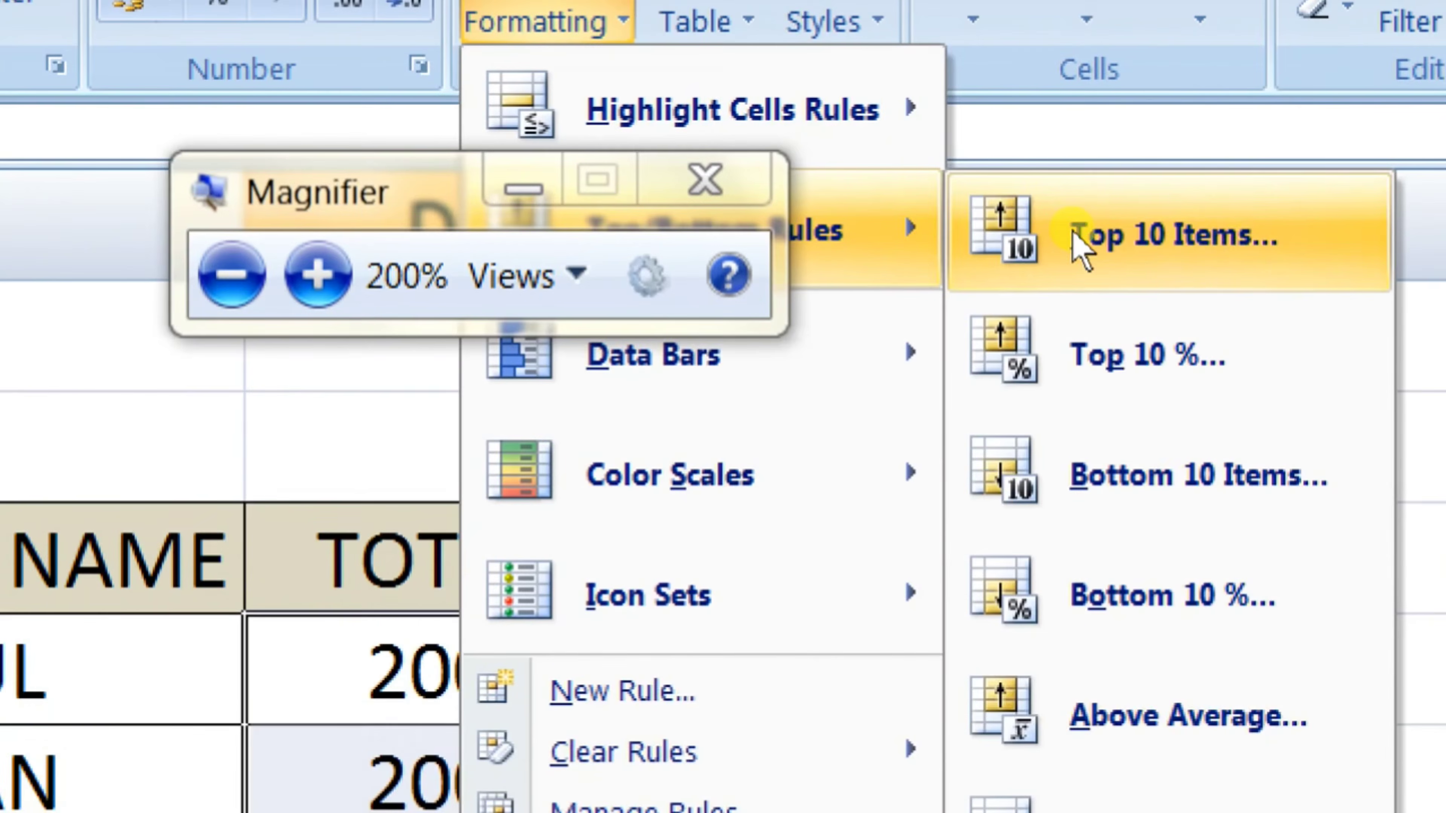
{"action": "left_click", "coordinate": [524, 188]}
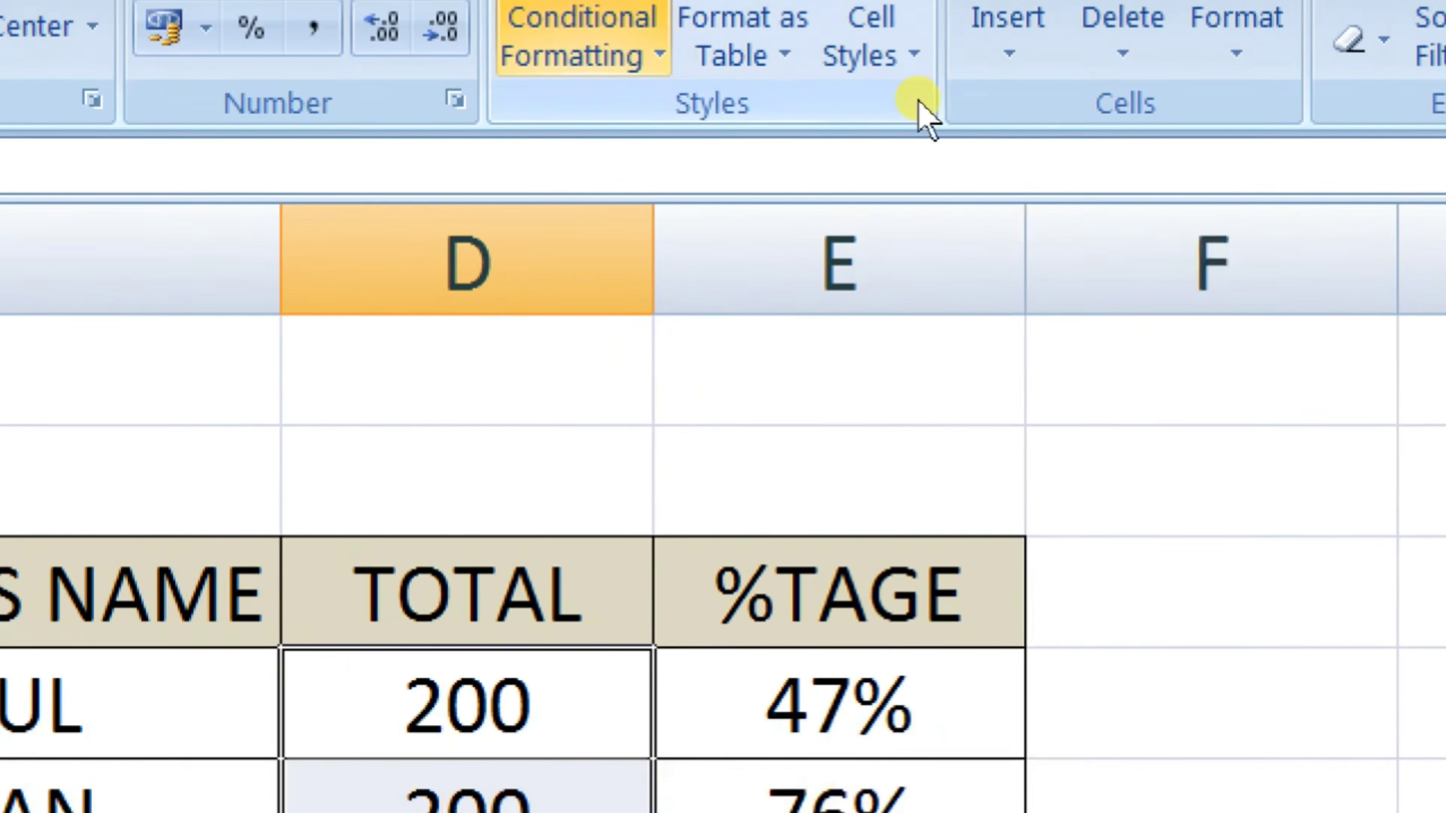
{"action": "left_click", "coordinate": [604, 33]}
{"action": "mouse_move", "coordinate": [1007, 279]}
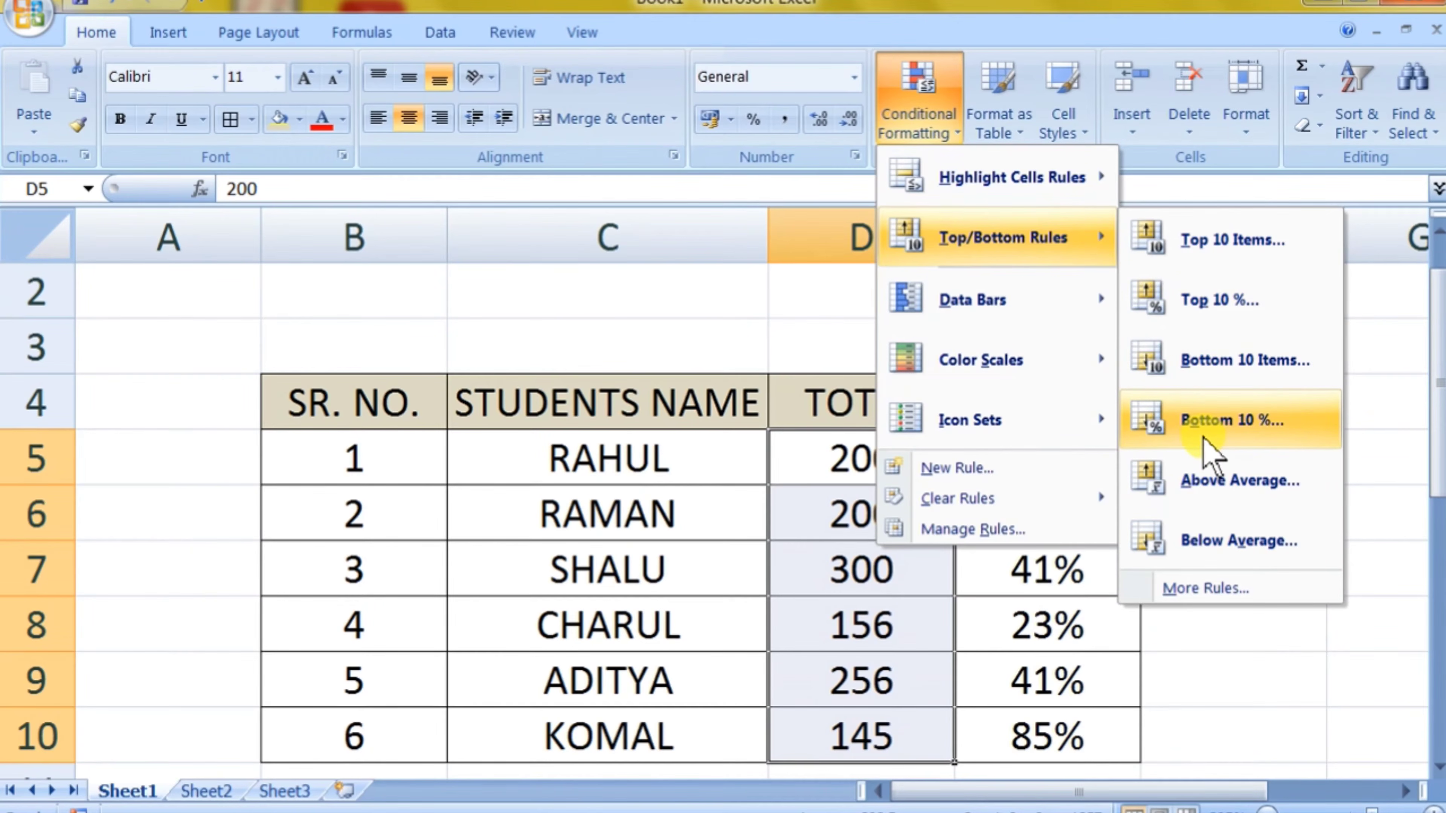
{"action": "left_click", "coordinate": [1217, 421]}
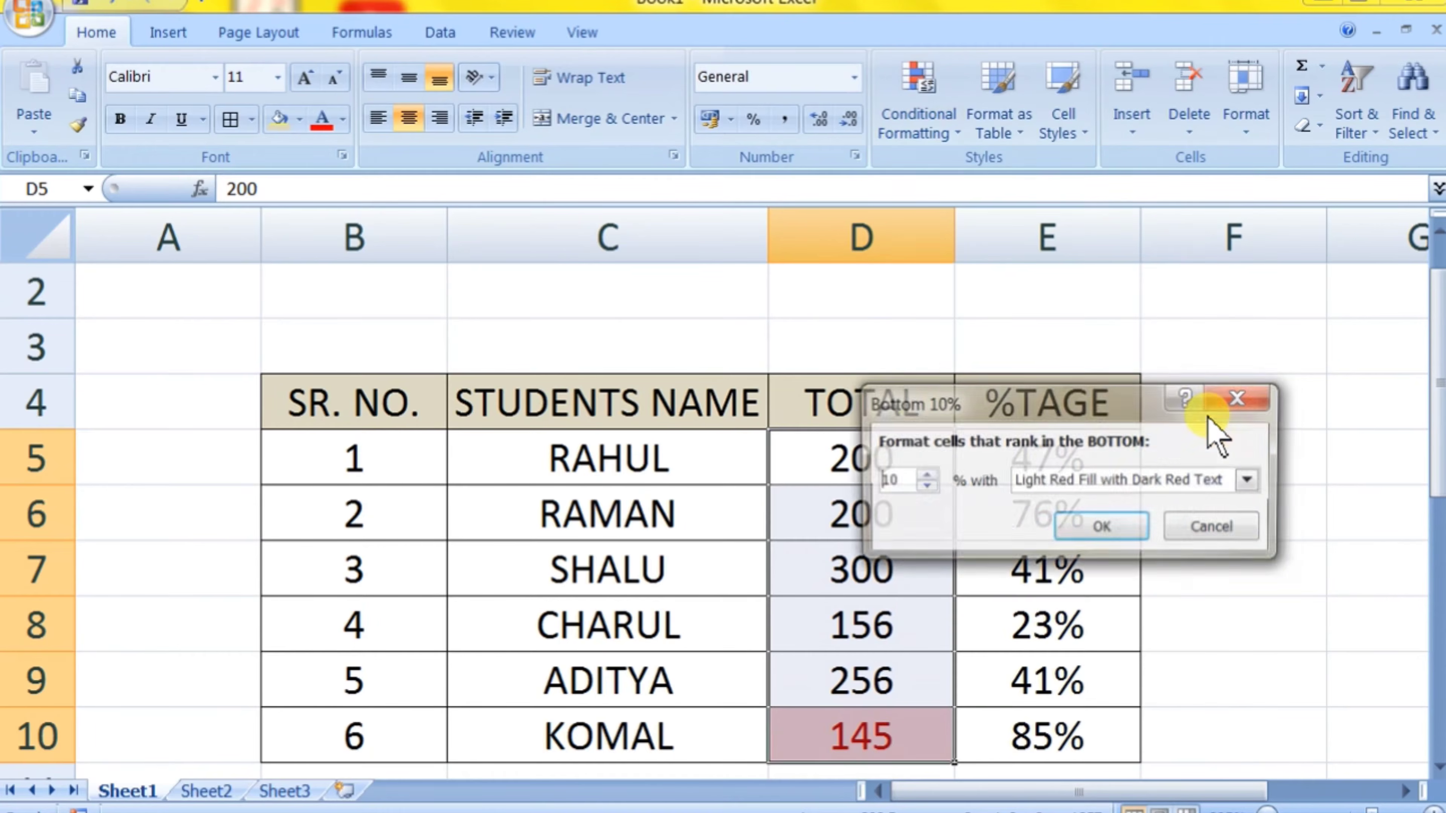
{"action": "left_click", "coordinate": [1127, 530]}
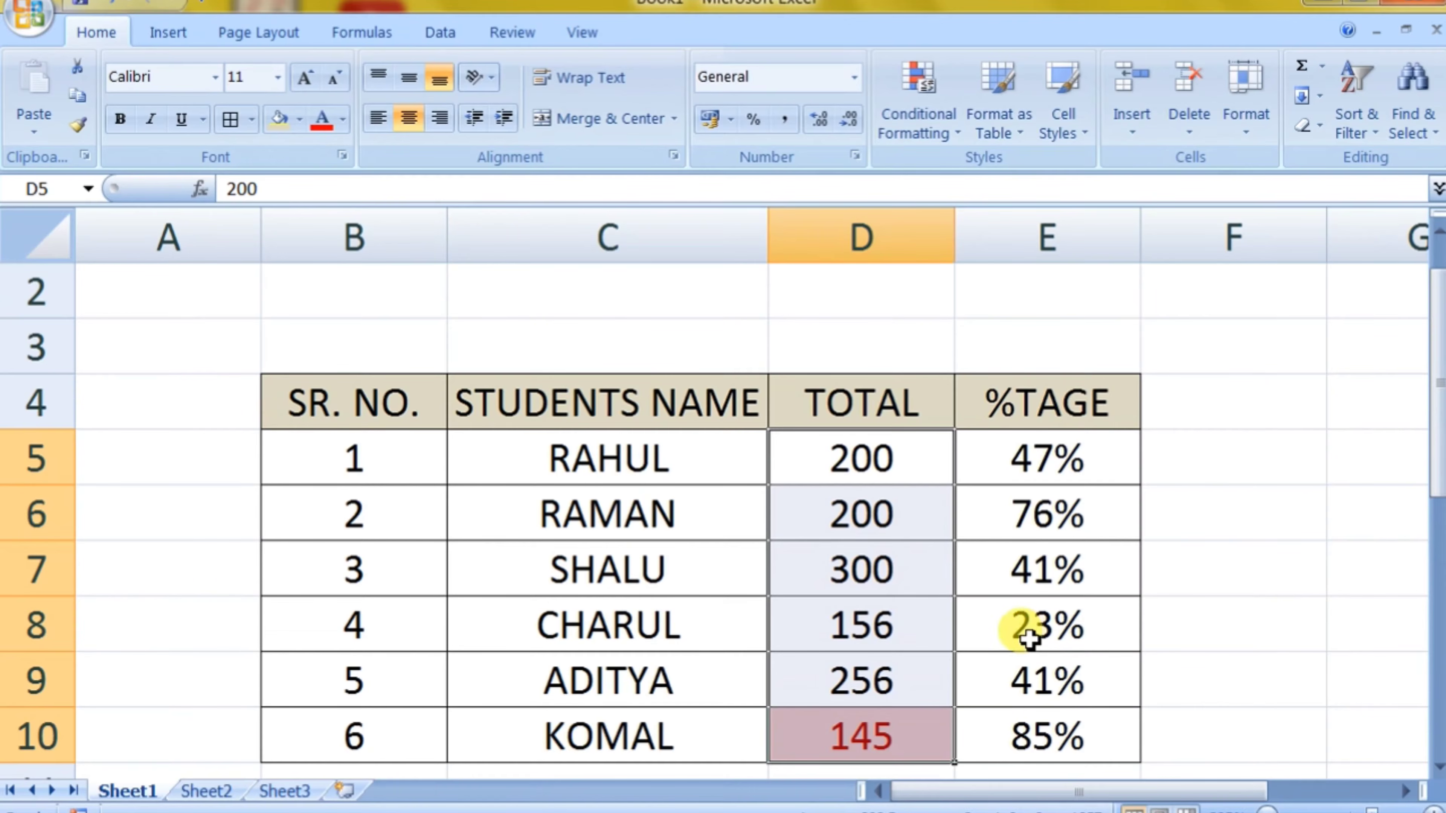
Step: Clear the Bottom 10% rule from the selected TOTAL cells D5:D10
{"action": "left_click", "coordinate": [939, 131]}
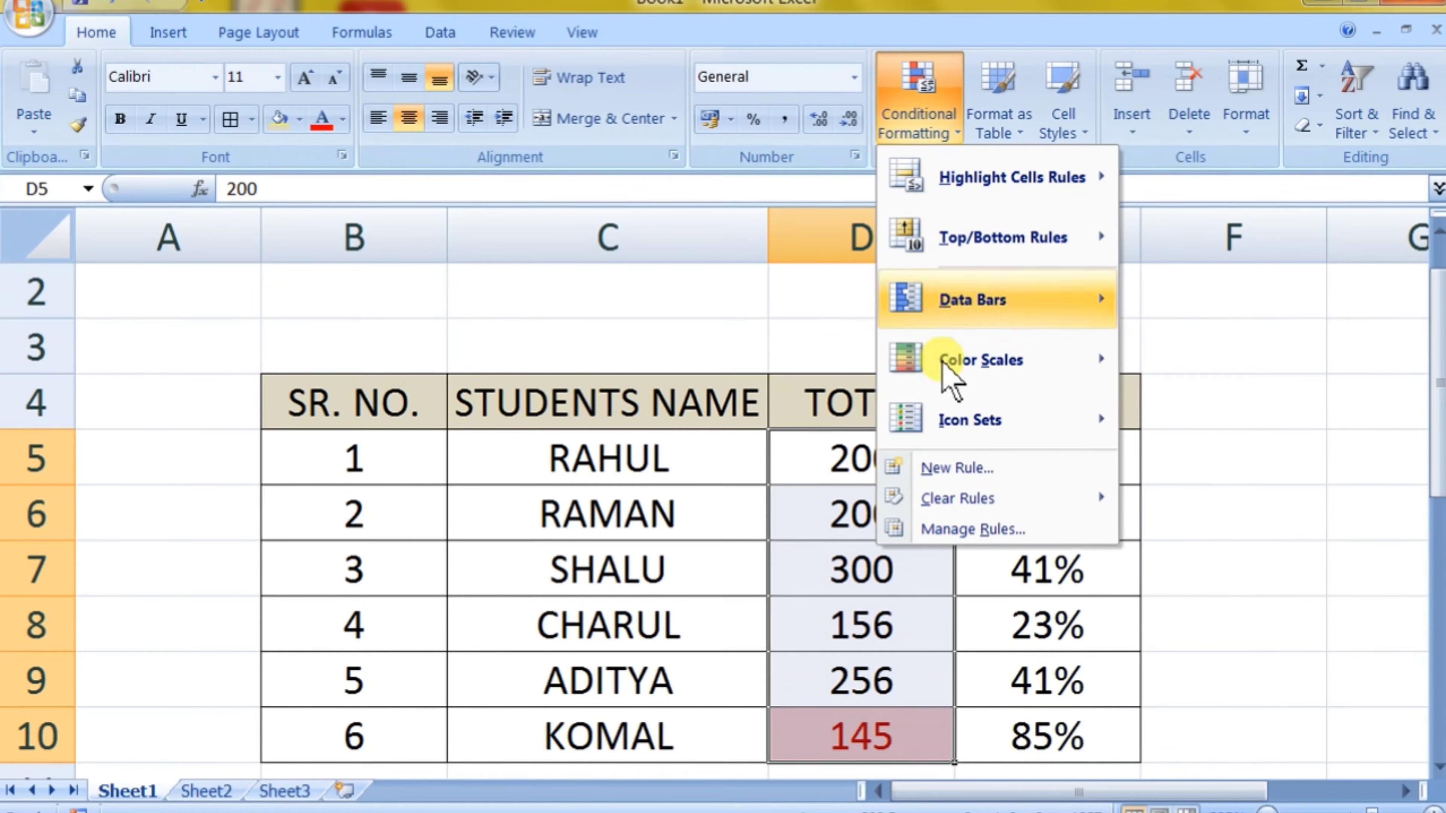
{"action": "mouse_move", "coordinate": [979, 500]}
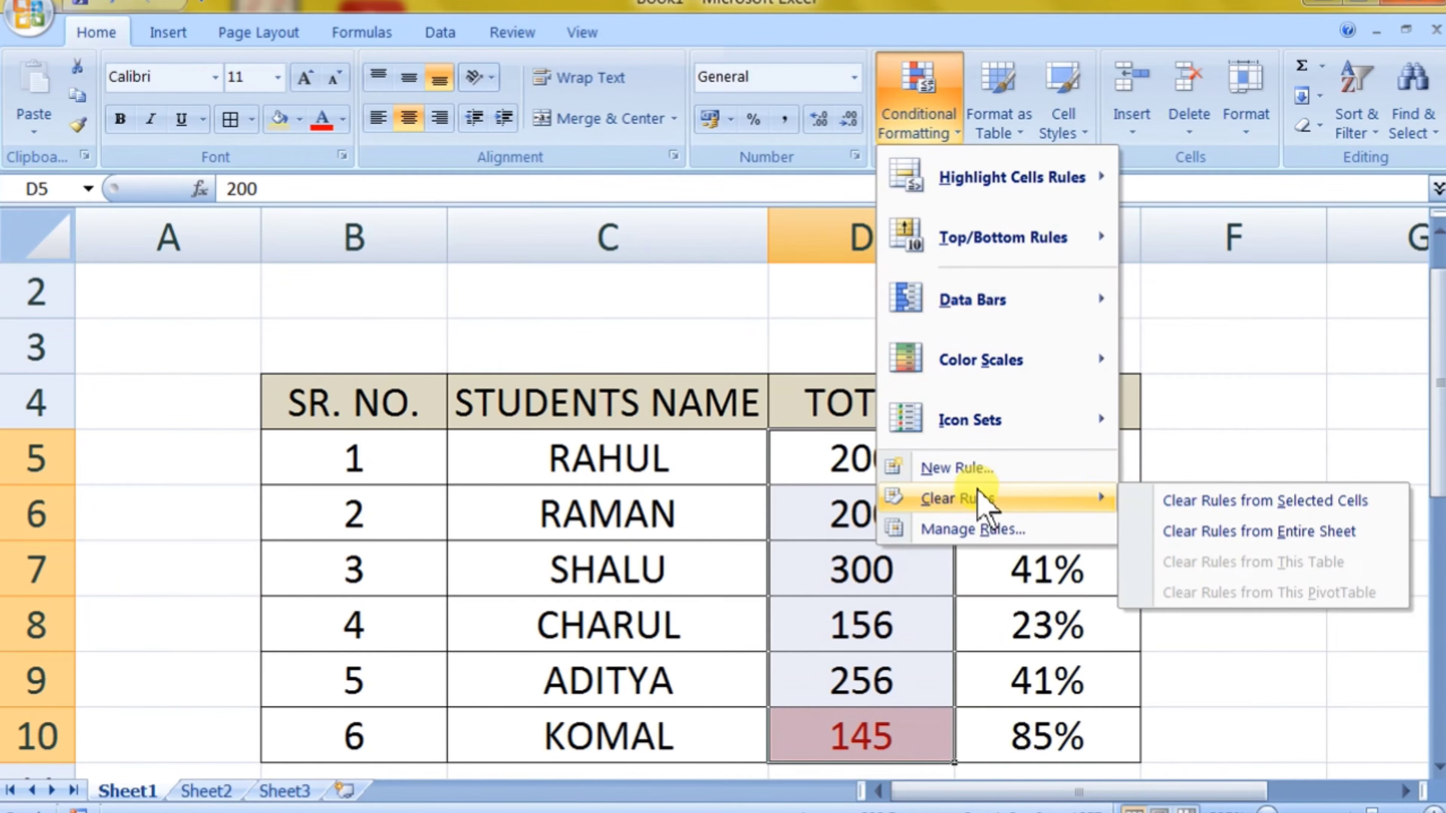
{"action": "left_click", "coordinate": [1181, 504]}
Step: Add an Above Average rule to the TOTAL cells D5:D10 with Light Red Fill with Dark Red Text
{"action": "left_click", "coordinate": [897, 113]}
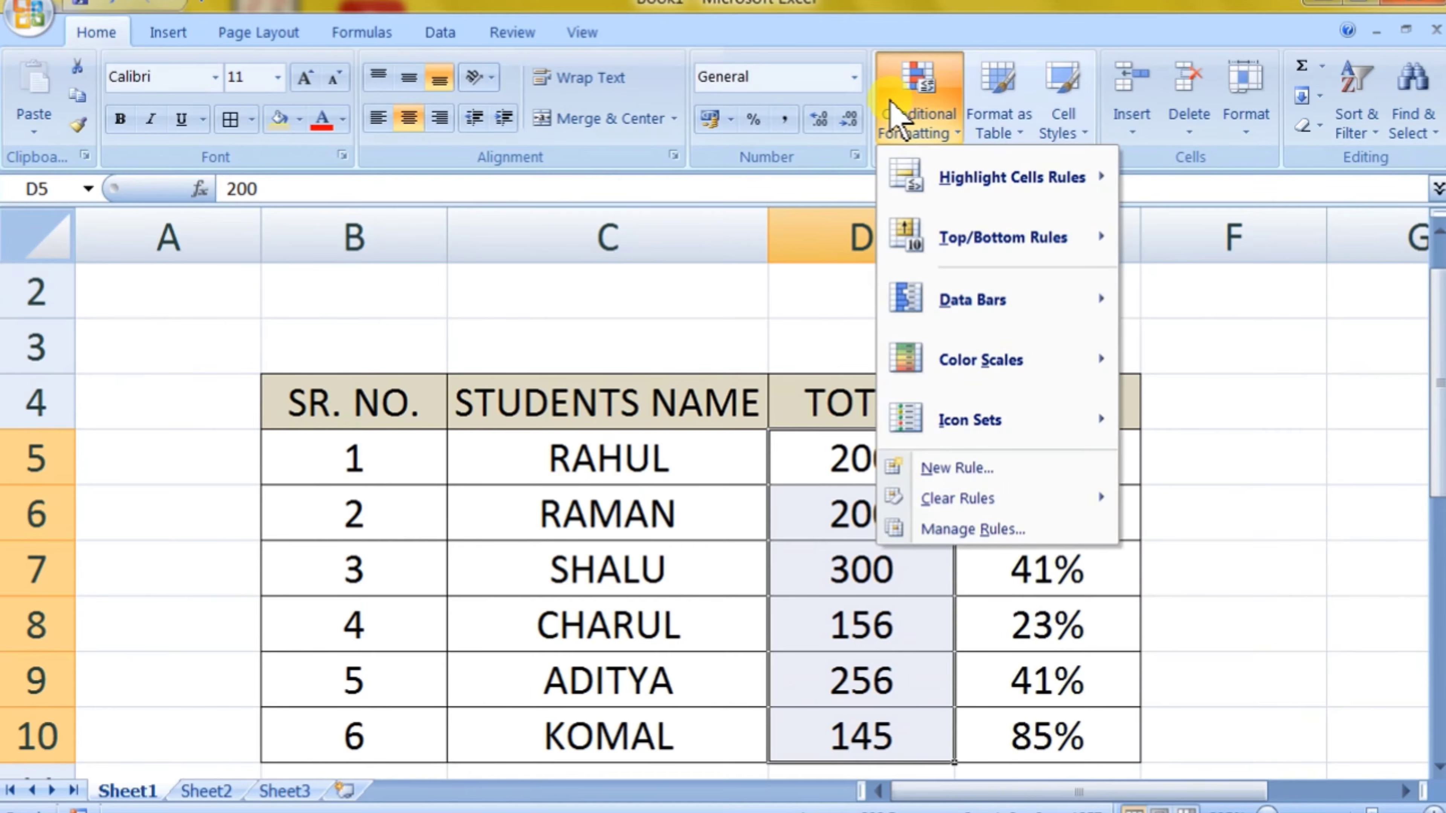
{"action": "mouse_move", "coordinate": [947, 191]}
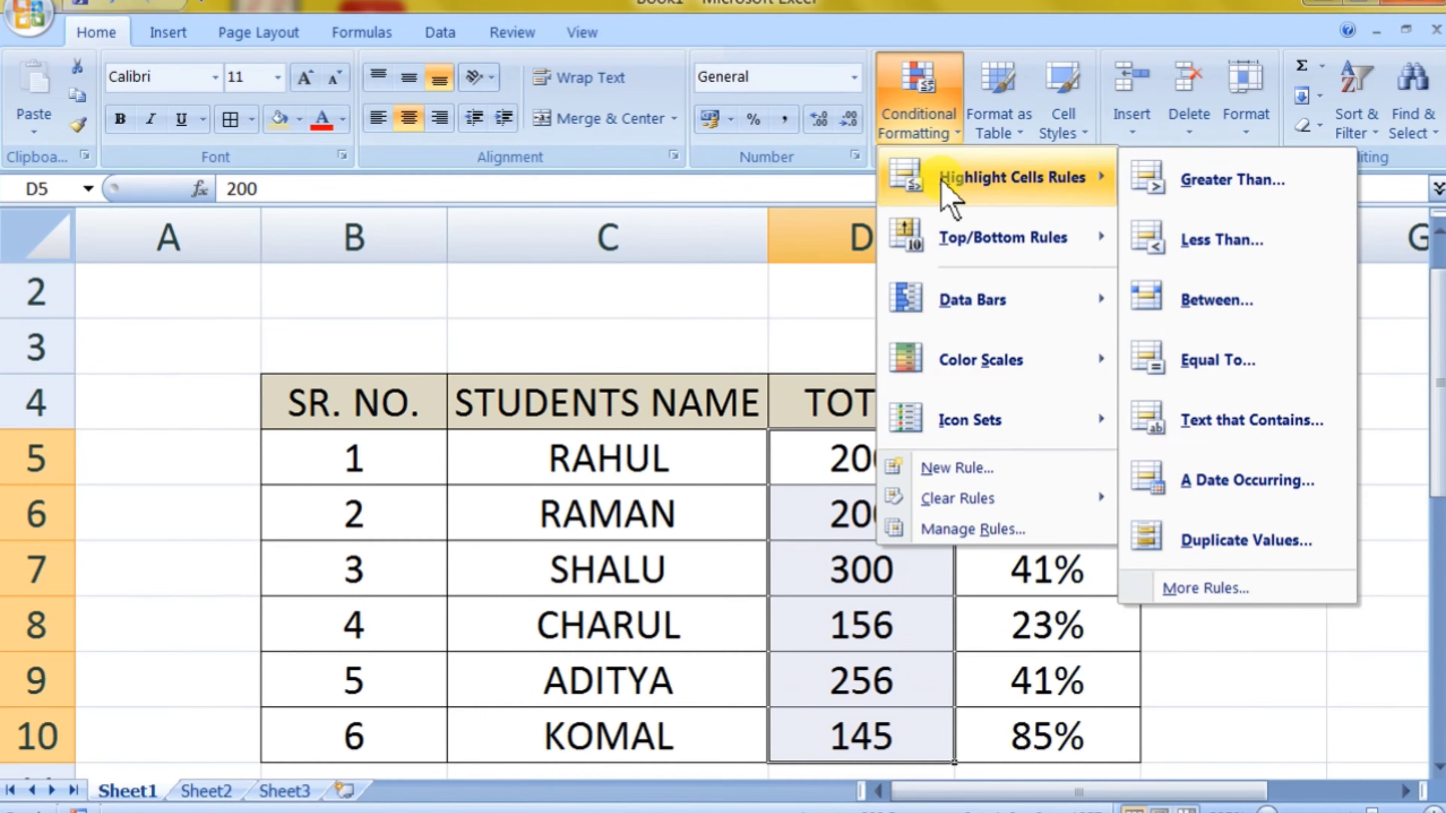
{"action": "mouse_move", "coordinate": [949, 236]}
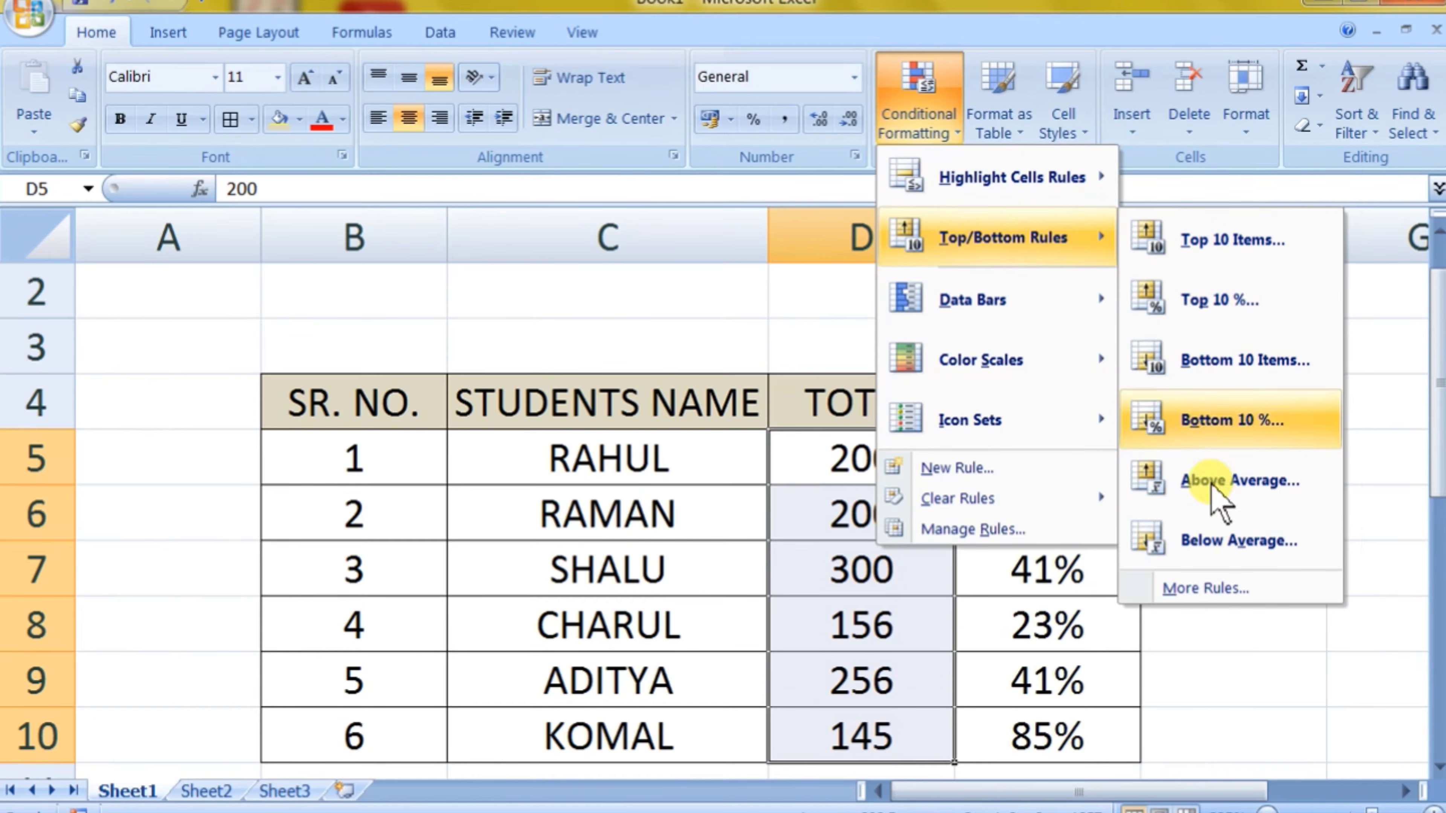
{"action": "left_click", "coordinate": [1277, 490]}
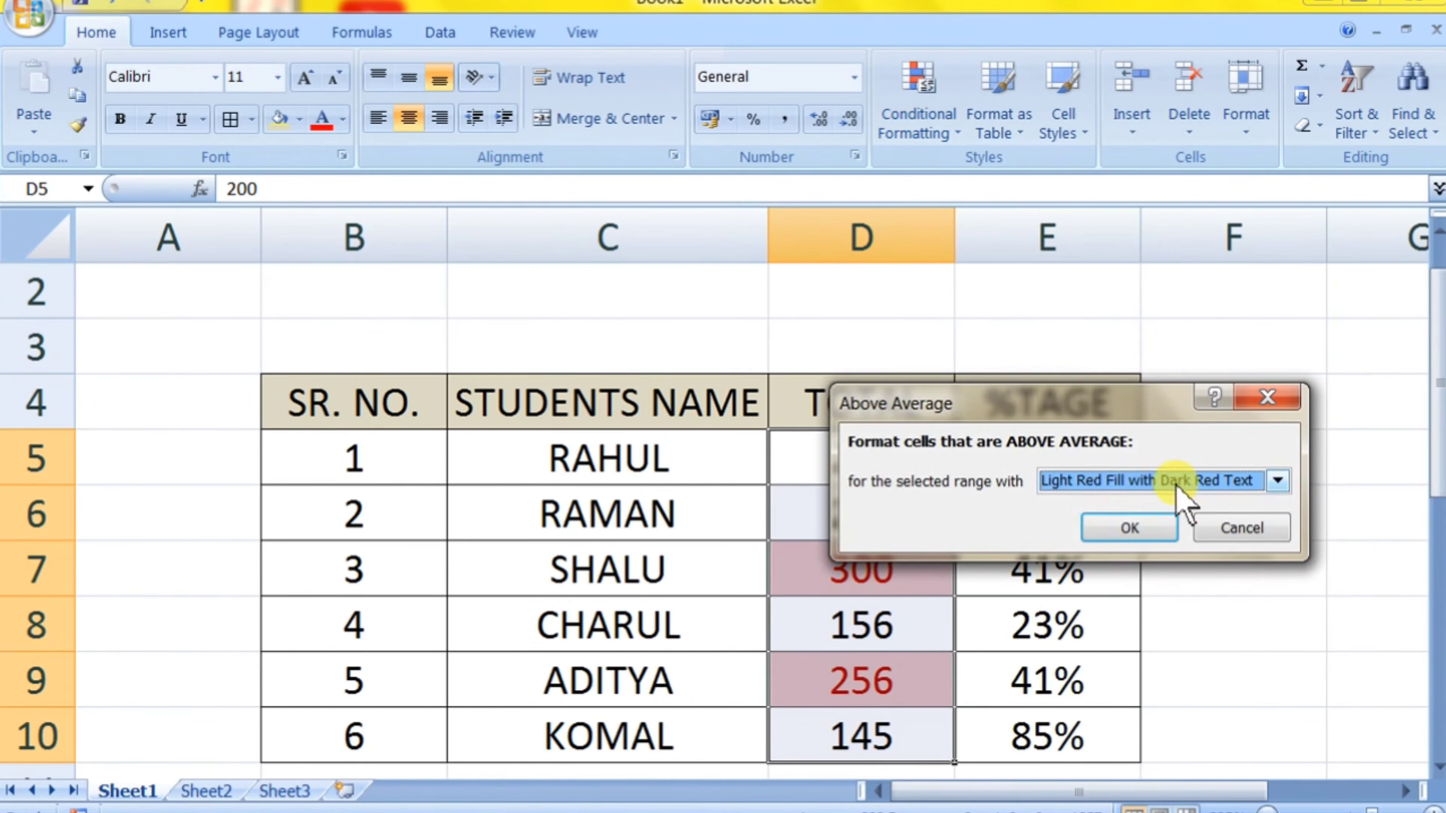
{"action": "left_click", "coordinate": [1117, 528]}
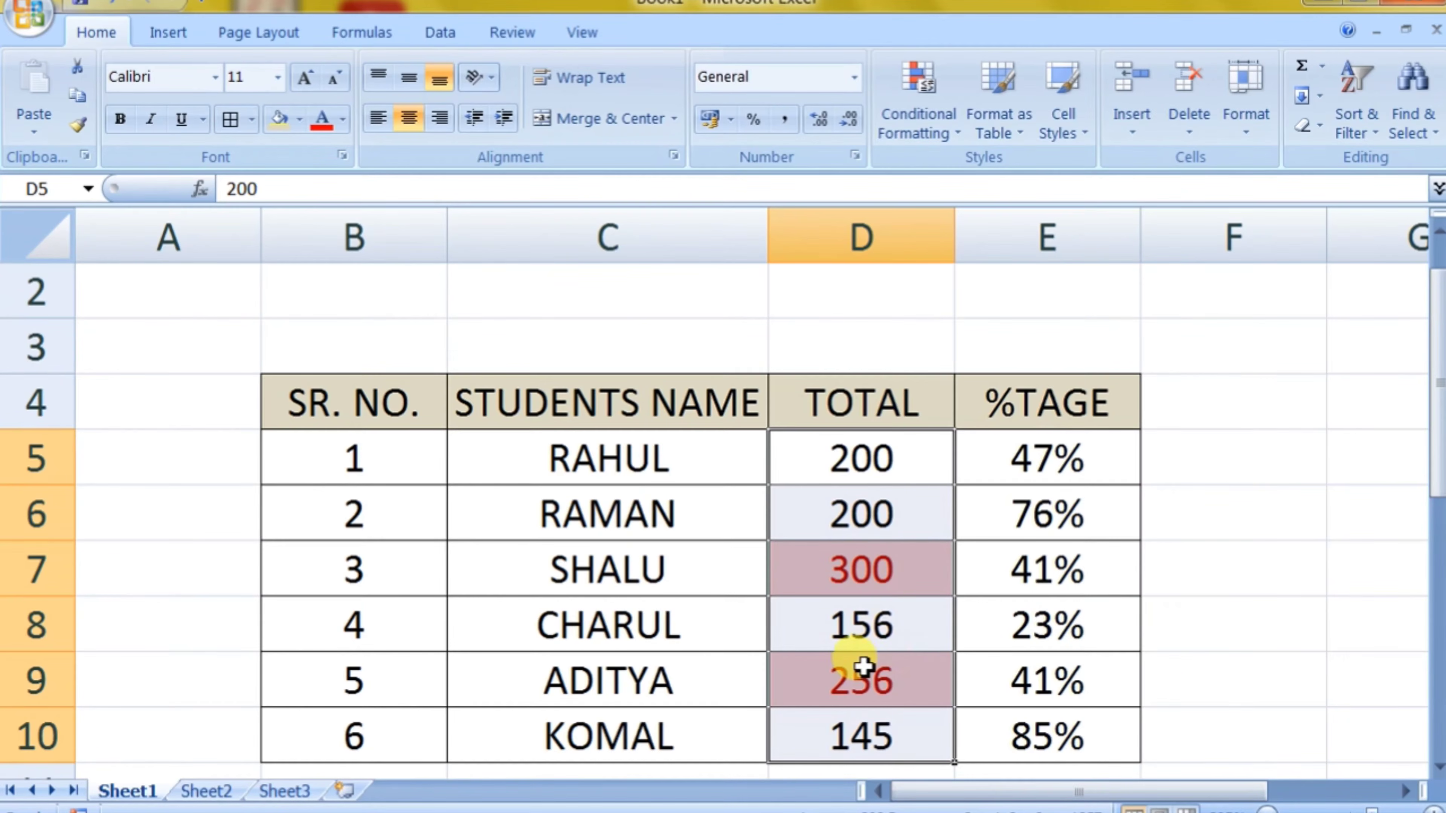
Step: Clear the Above Average rule from the selected TOTAL cells D5:D10
{"action": "left_click", "coordinate": [941, 131]}
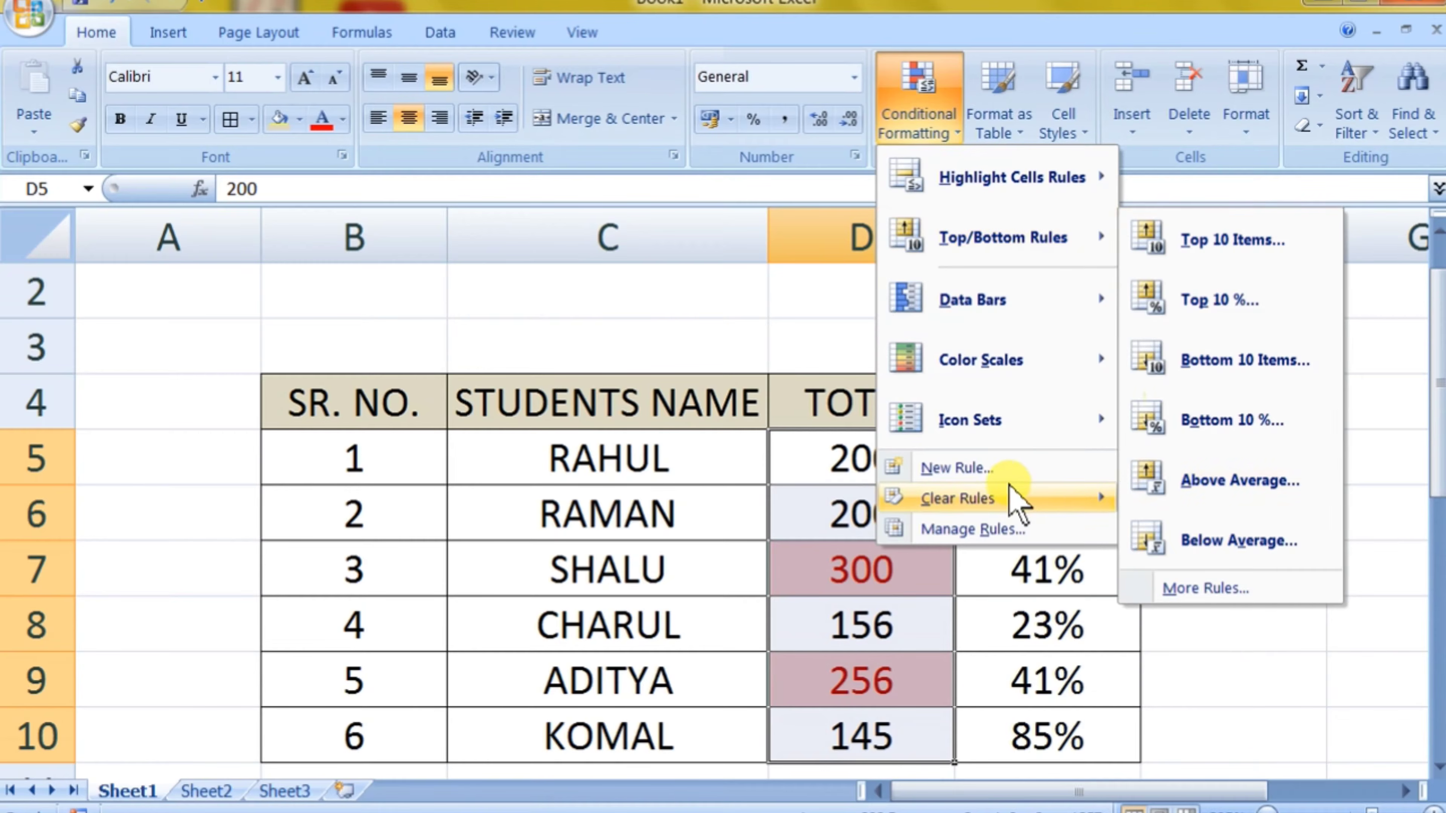
{"action": "mouse_move", "coordinate": [1014, 492]}
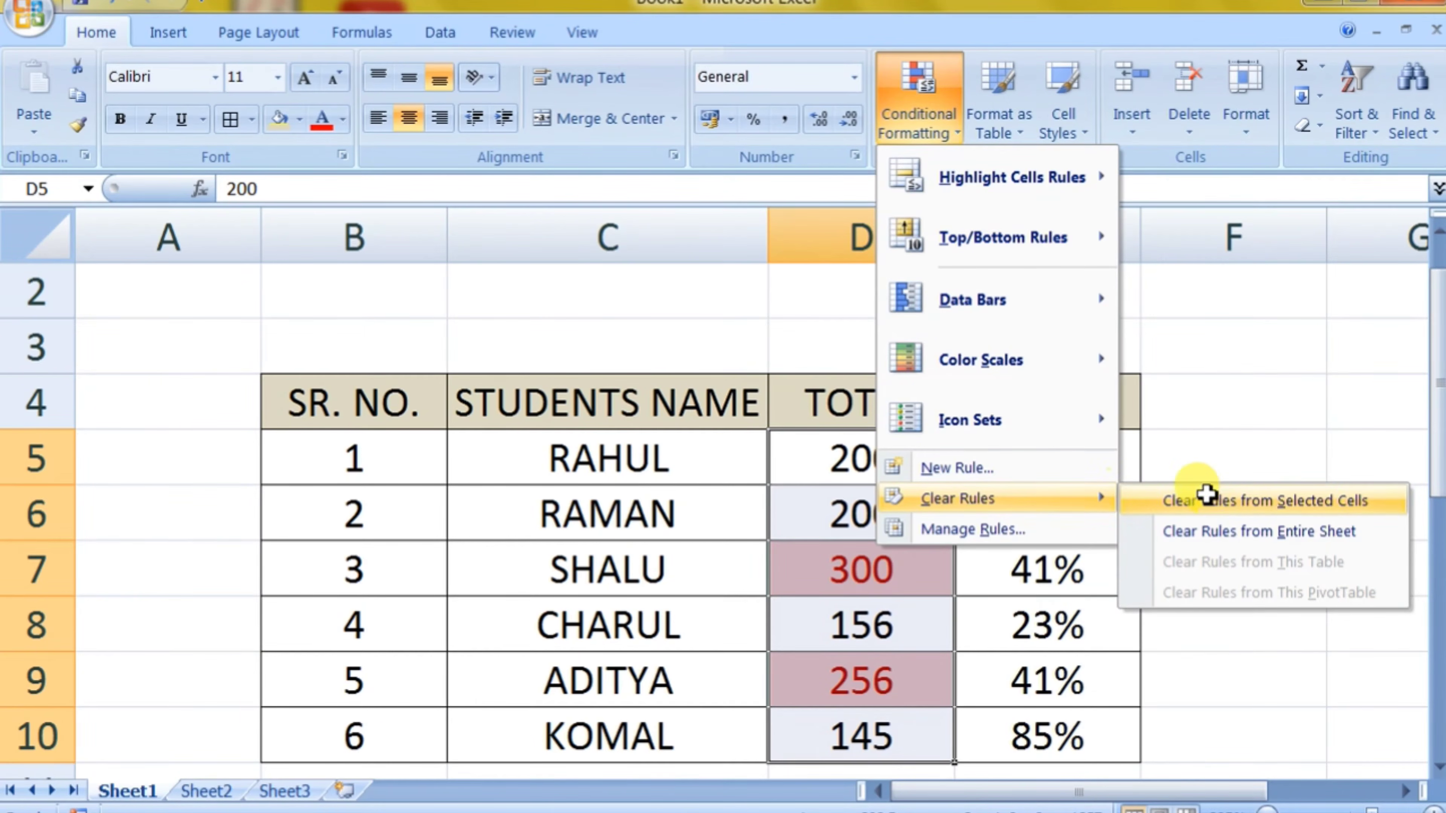
{"action": "left_click", "coordinate": [1201, 499]}
{"action": "left_click", "coordinate": [921, 114]}
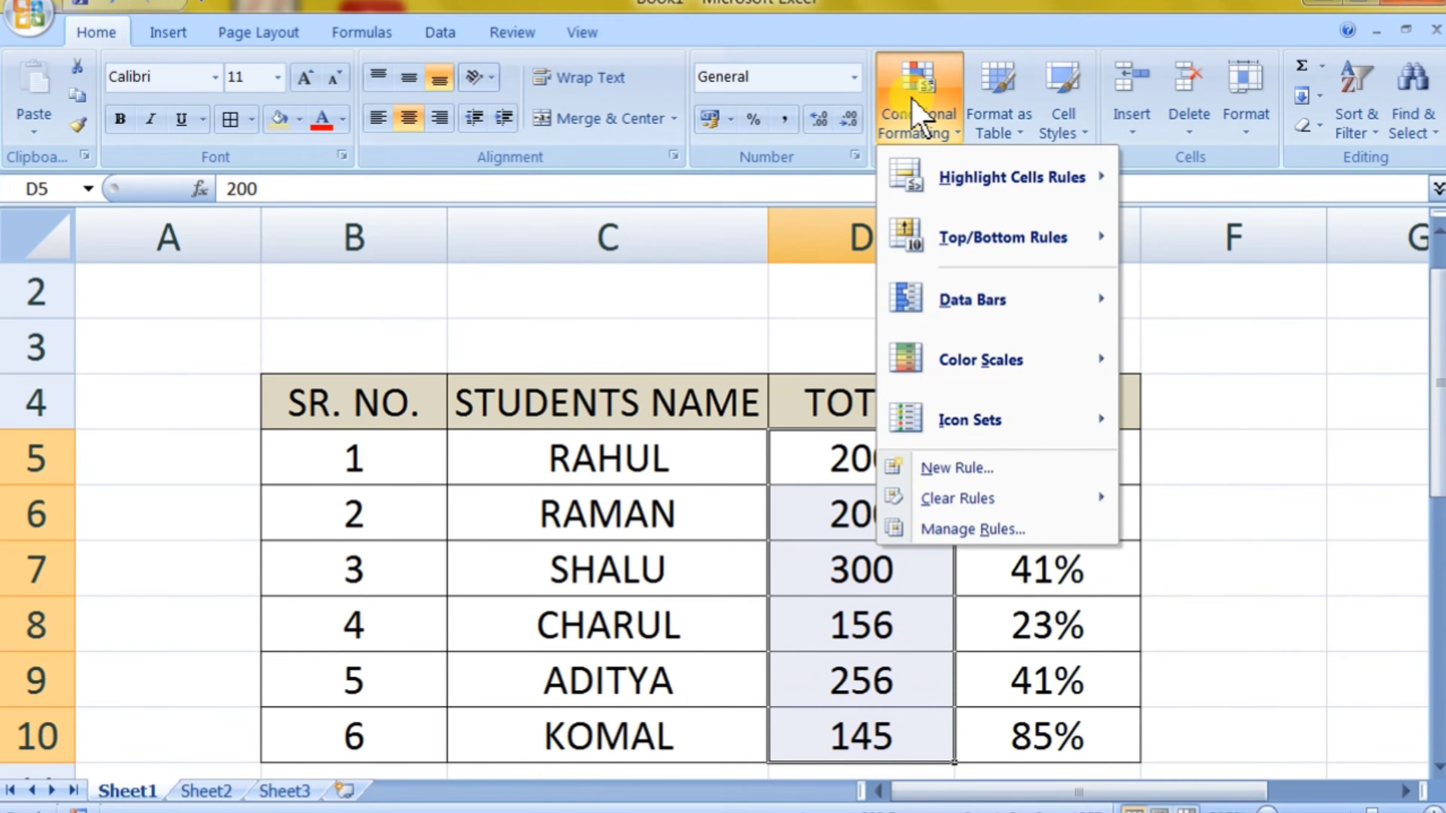
{"action": "mouse_move", "coordinate": [1007, 250]}
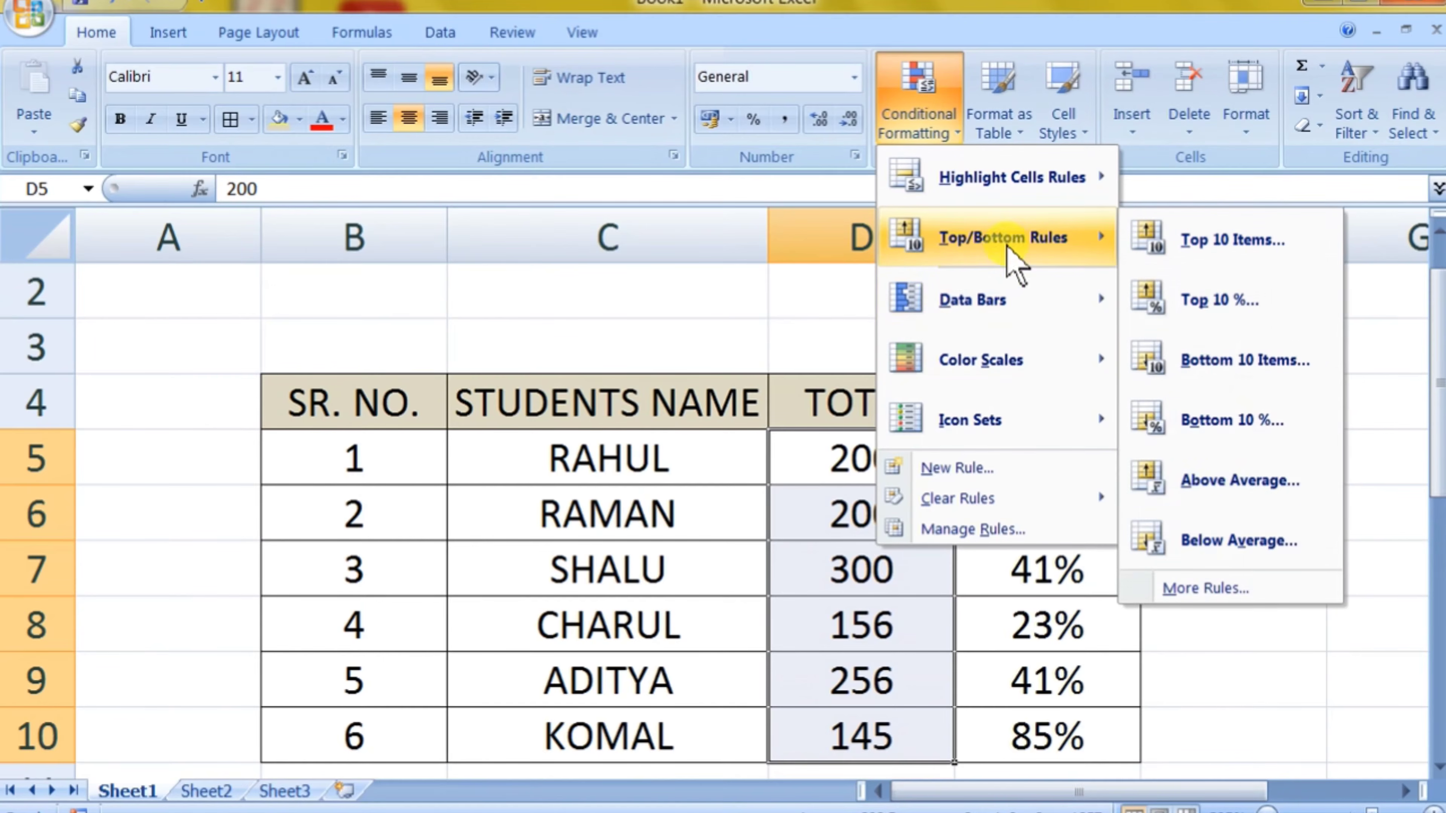
{"action": "mouse_move", "coordinate": [993, 319]}
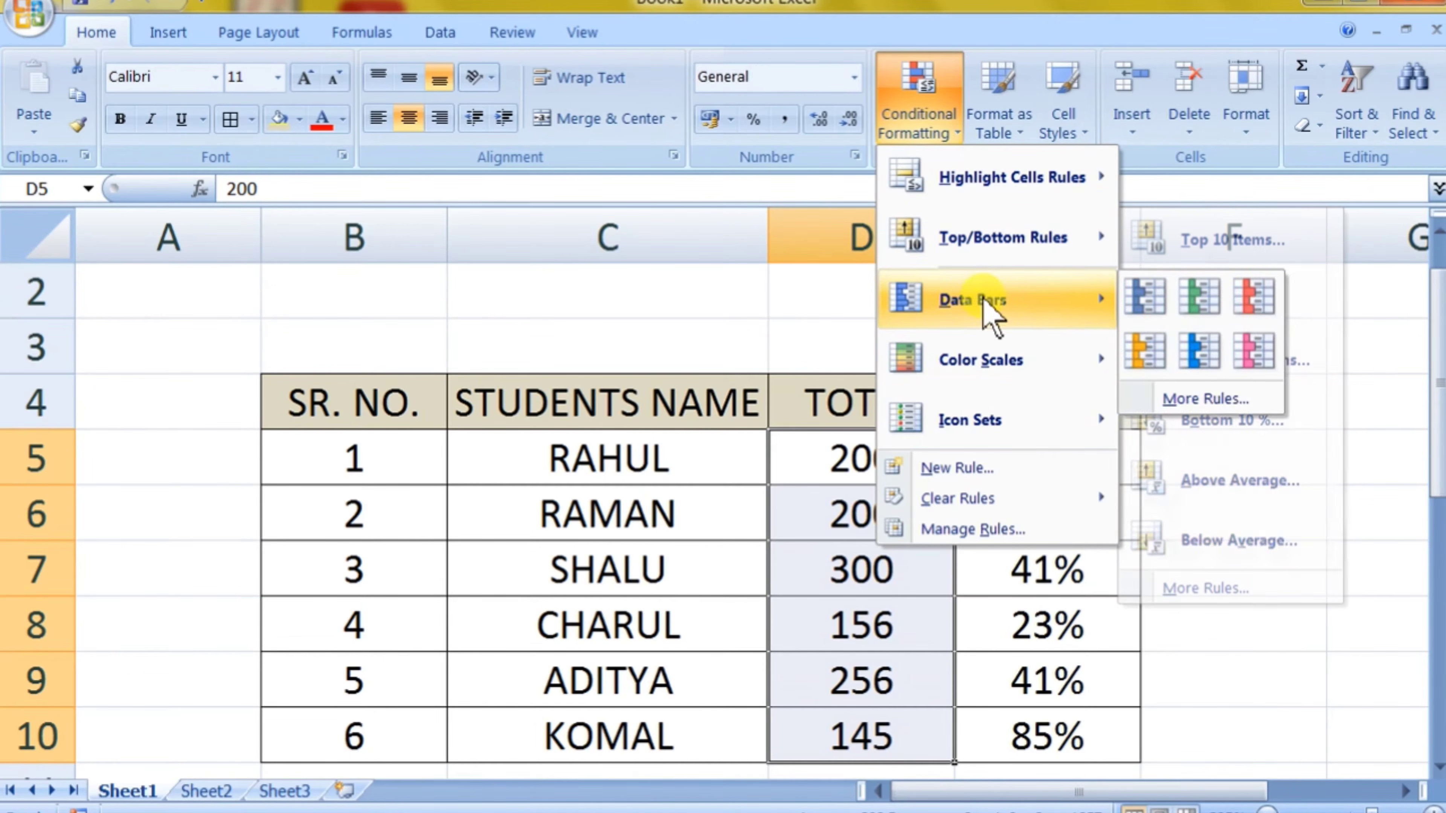
{"action": "left_click", "coordinate": [905, 595]}
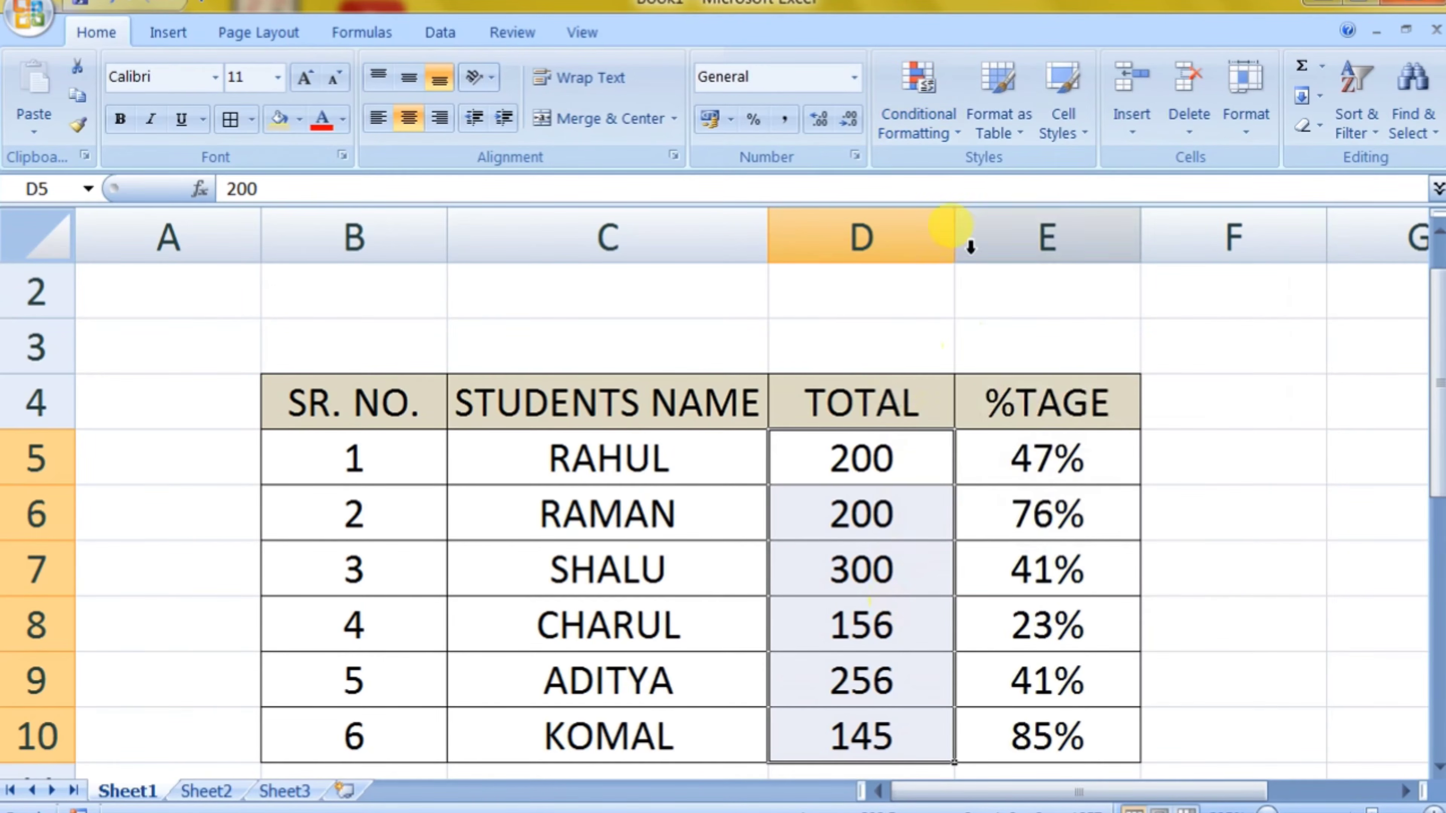
Step: Widen the TOTAL column D and the %TAGE column E to roughly double their widths
{"action": "left_click_drag", "start_coordinate": [952, 235], "coordinate": [1136, 262]}
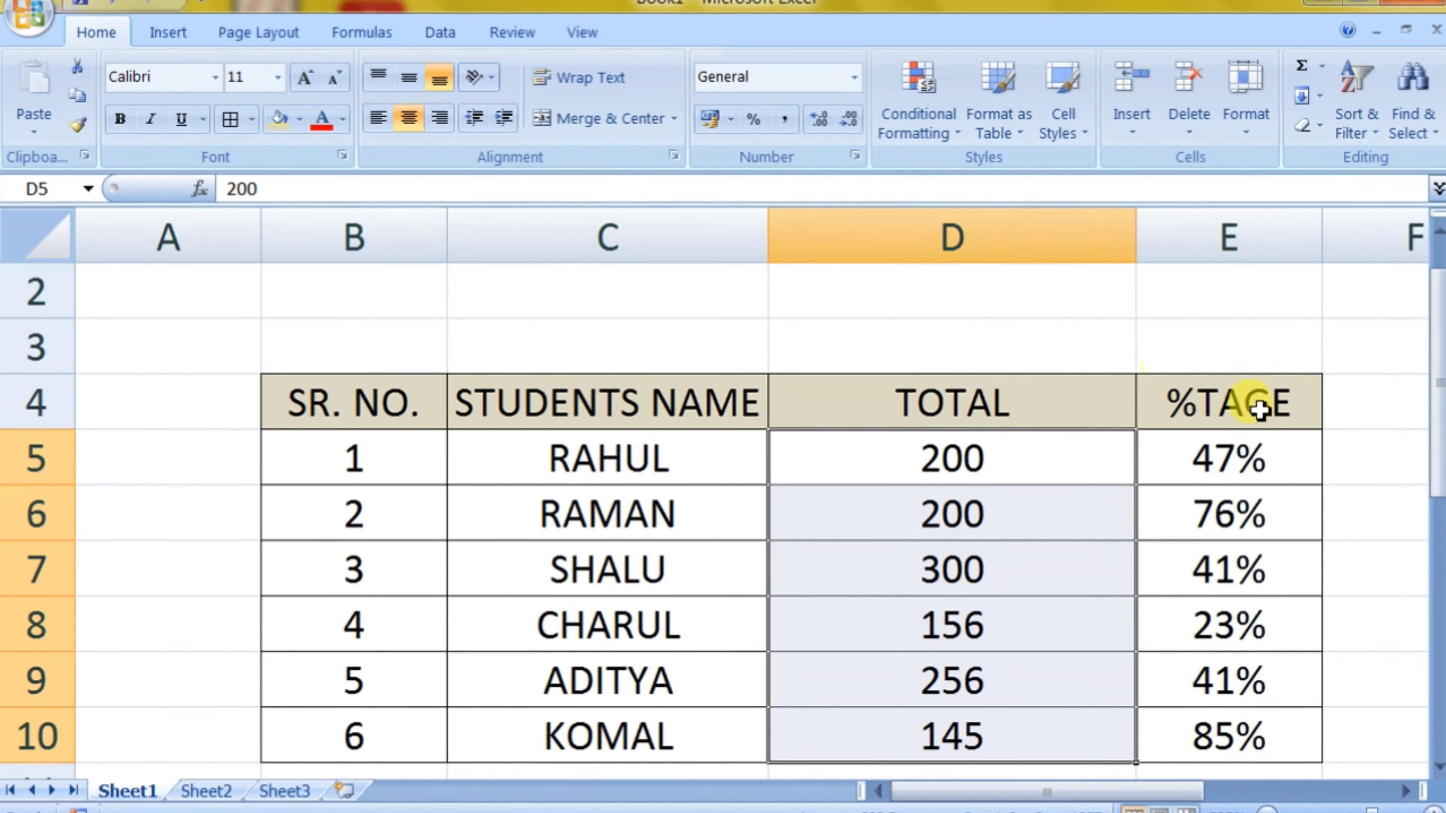
{"action": "left_click", "coordinate": [1243, 456]}
{"action": "left_click_drag", "start_coordinate": [1319, 235], "coordinate": [1416, 239]}
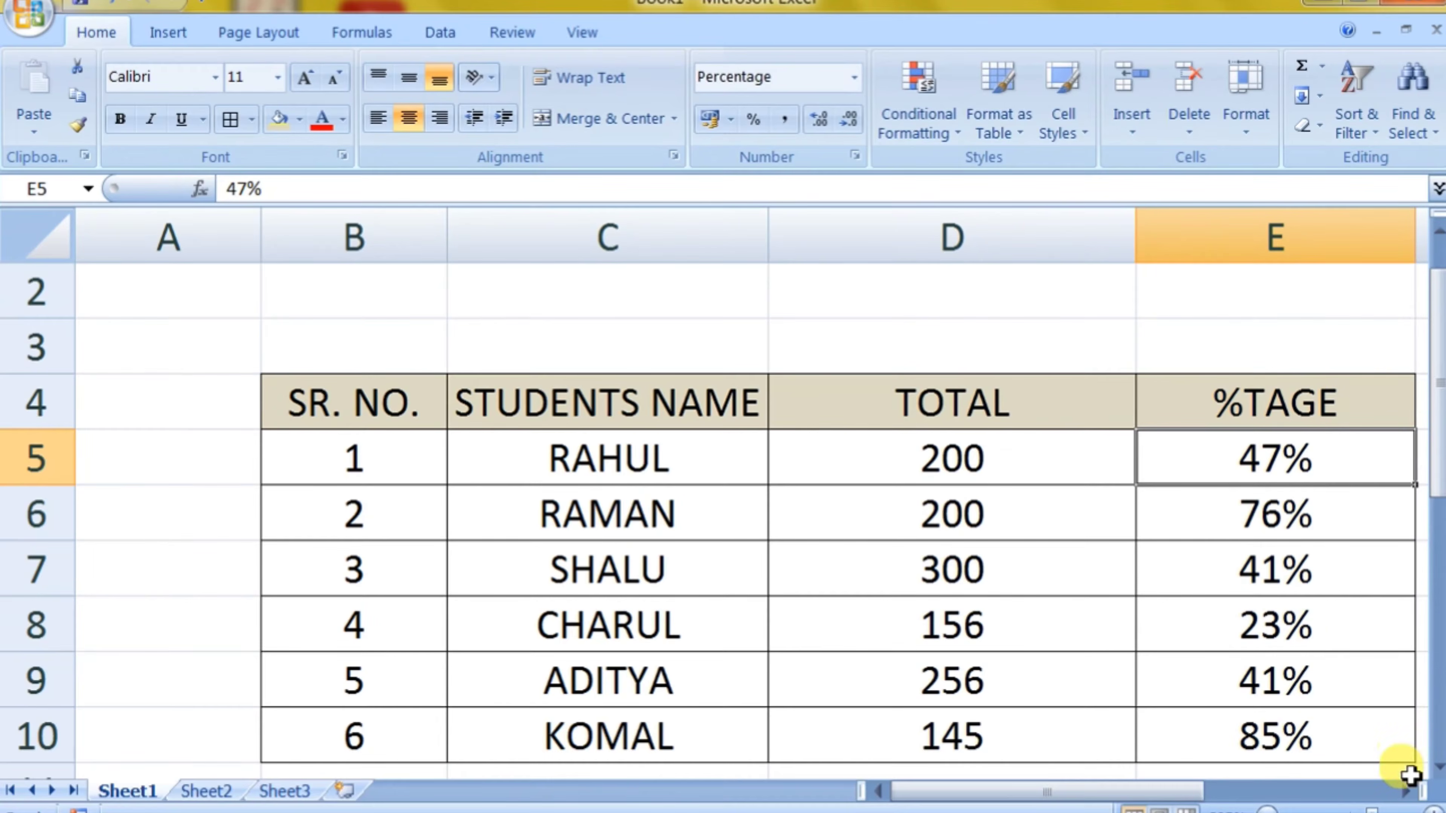
{"action": "left_click", "coordinate": [1405, 791]}
{"action": "left_click", "coordinate": [979, 612]}
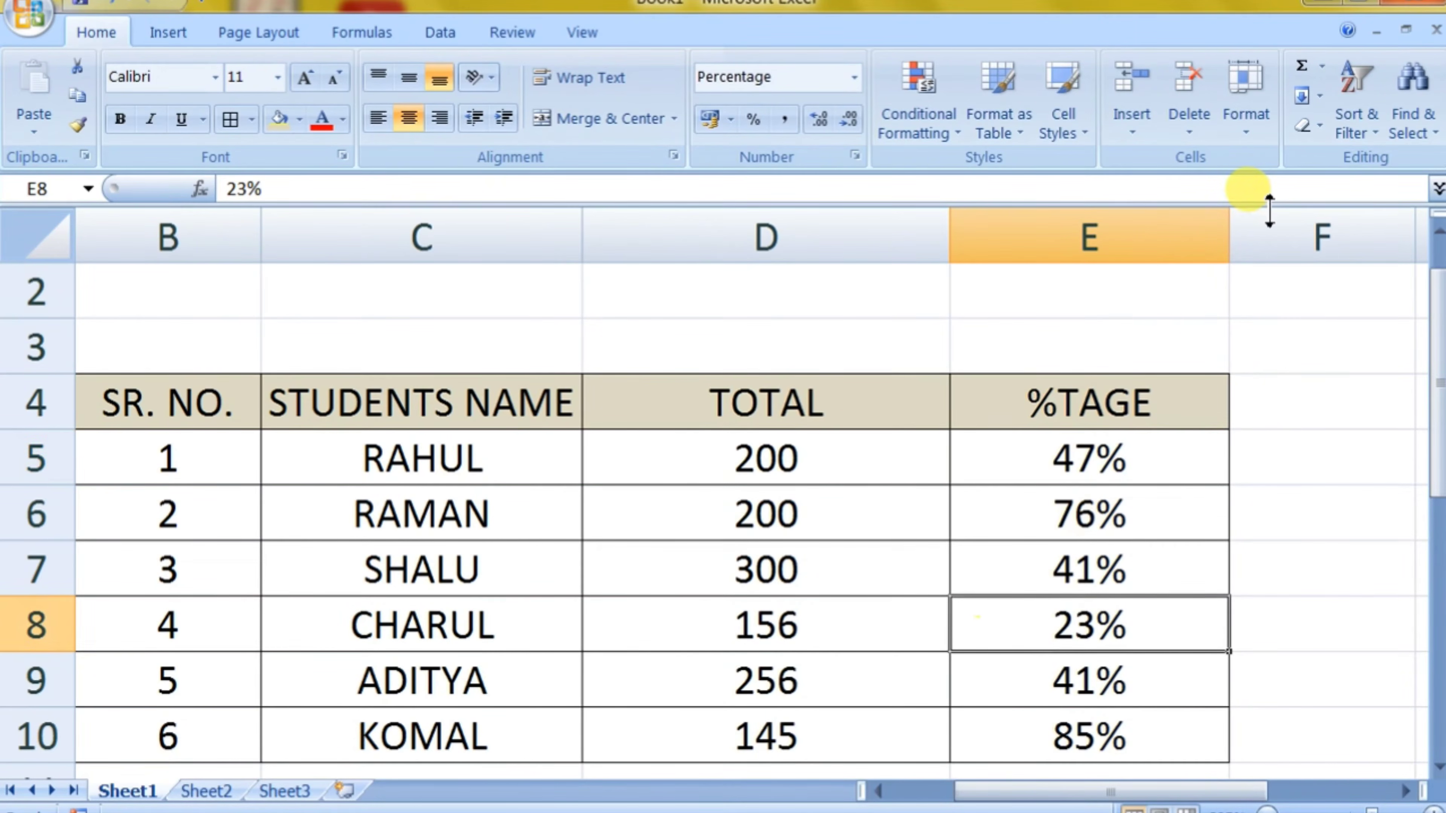
{"action": "left_click_drag", "start_coordinate": [1235, 222], "coordinate": [1338, 233]}
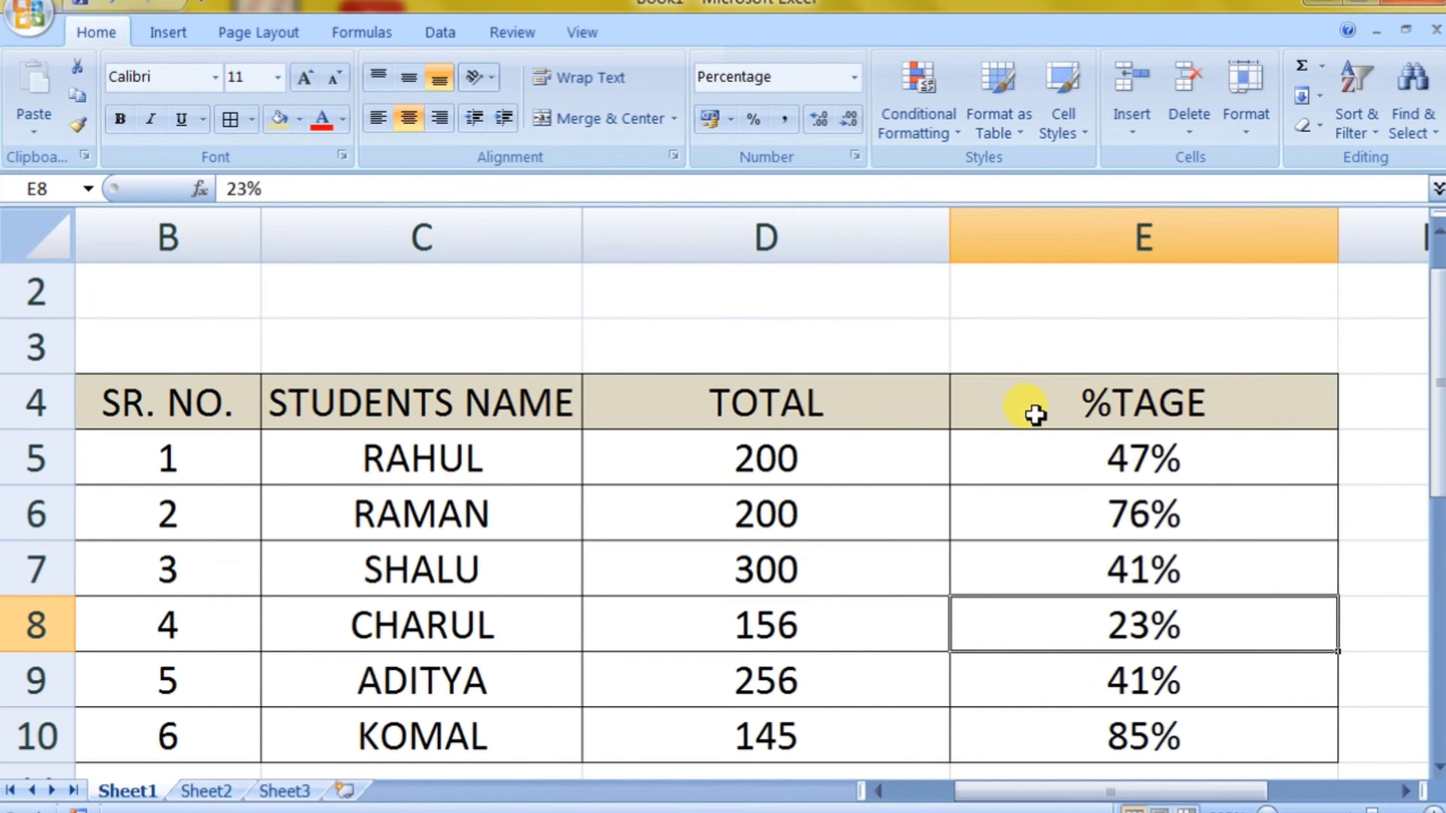
Step: Right-align the TOTAL and %TAGE values in D5:E10 and apply blue data bars to them
{"action": "left_click_drag", "start_coordinate": [736, 458], "coordinate": [1036, 728]}
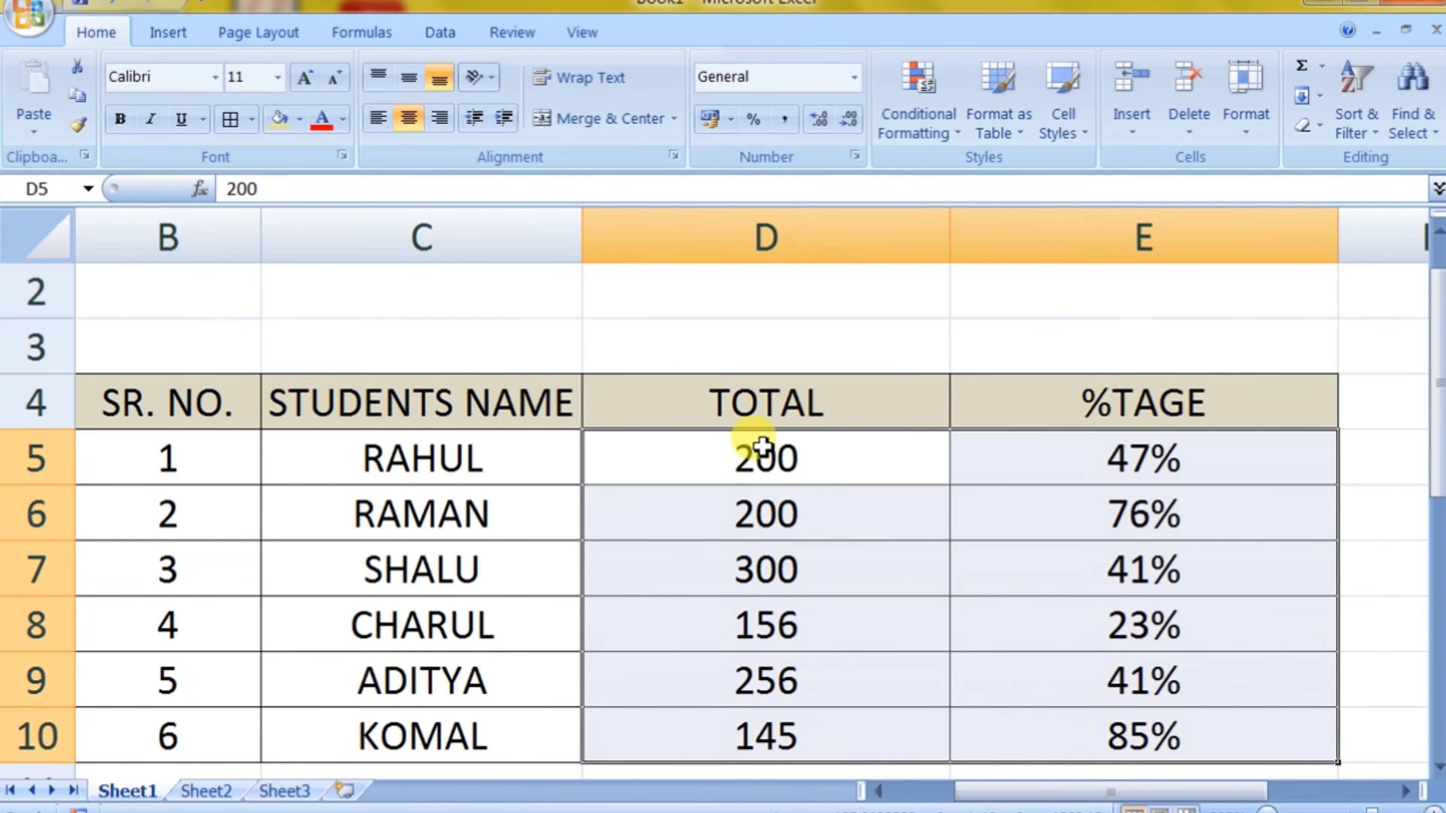
{"action": "left_click", "coordinate": [439, 118]}
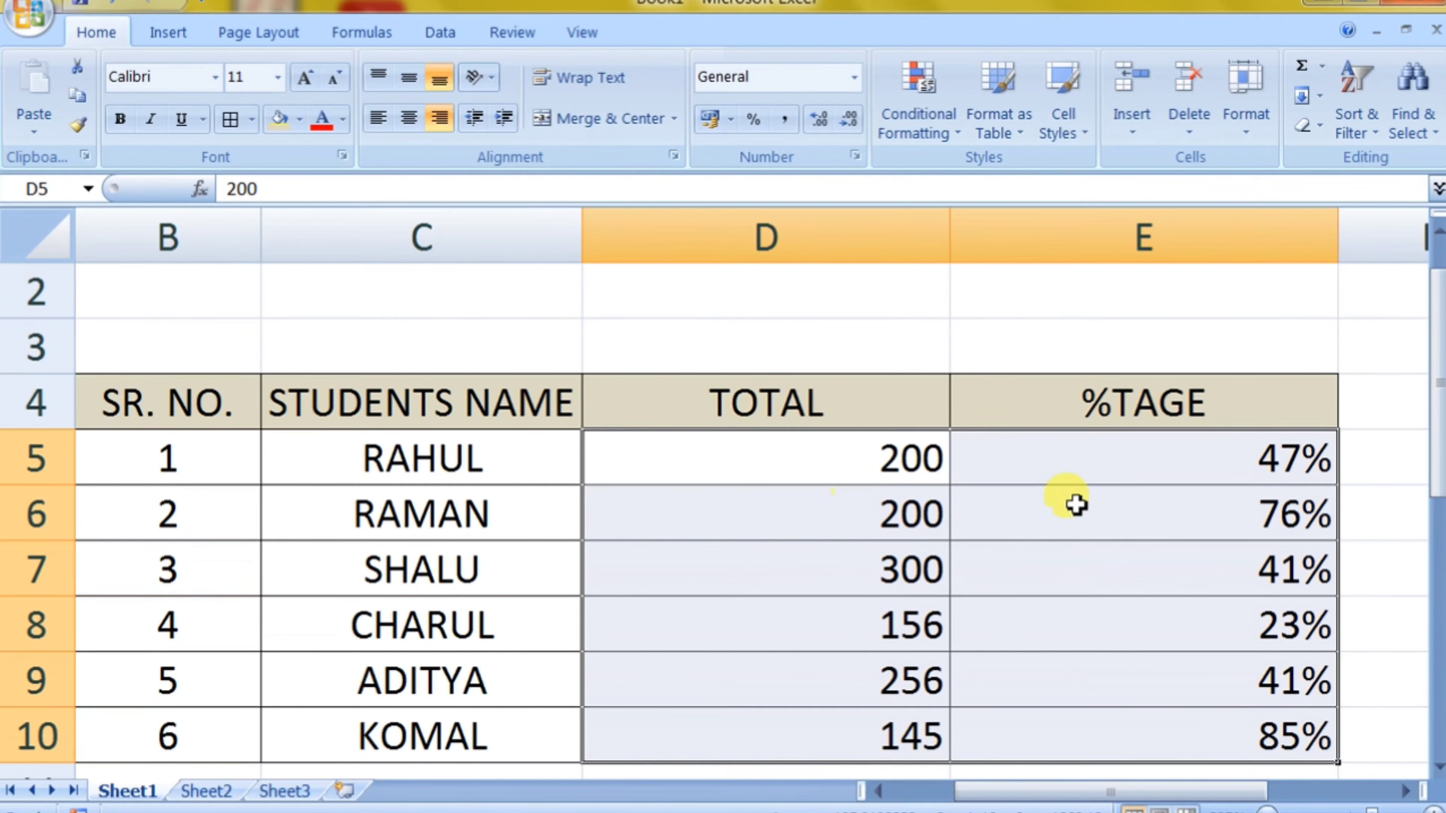
{"action": "left_click", "coordinate": [894, 123]}
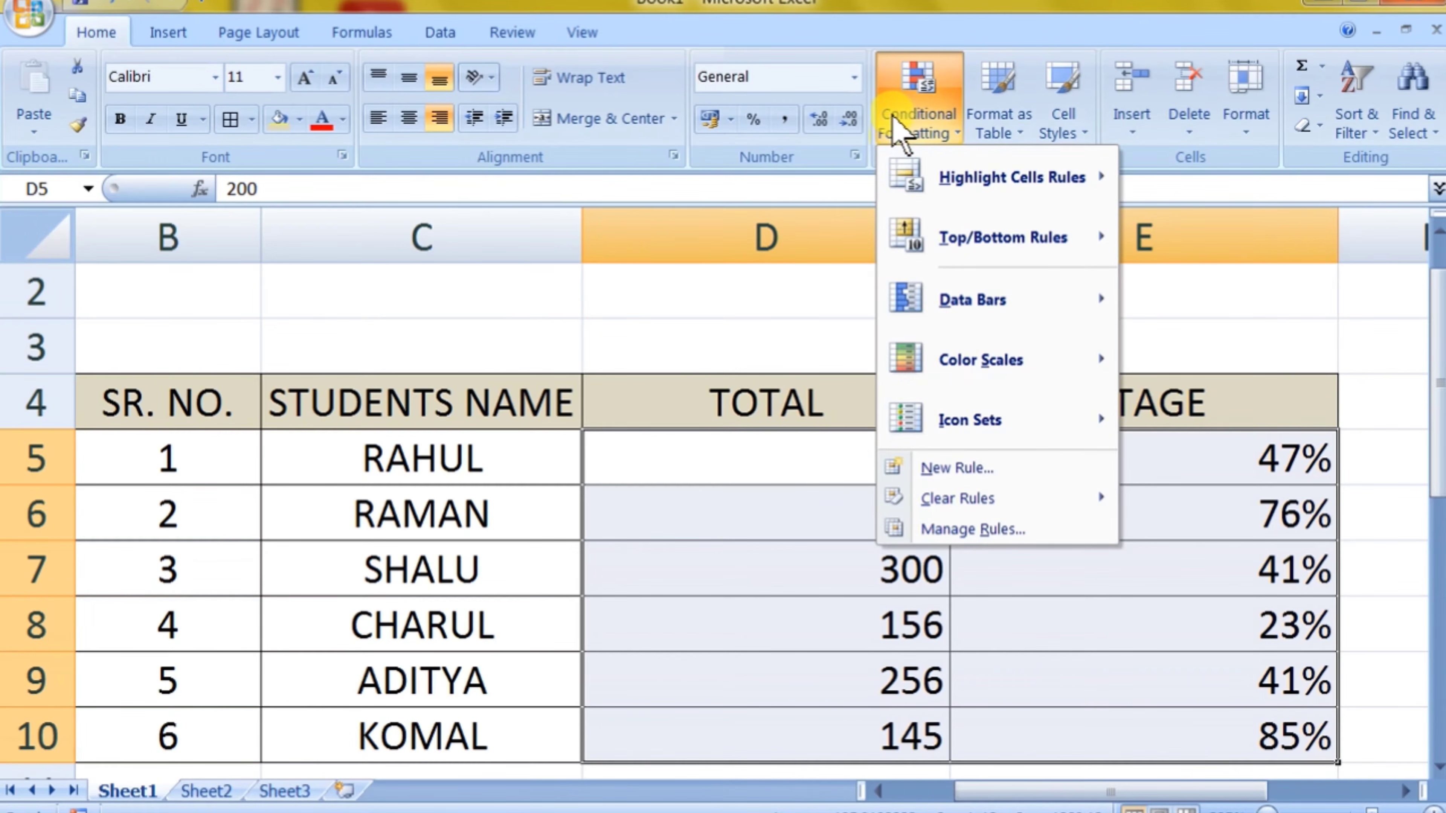
{"action": "mouse_move", "coordinate": [961, 308]}
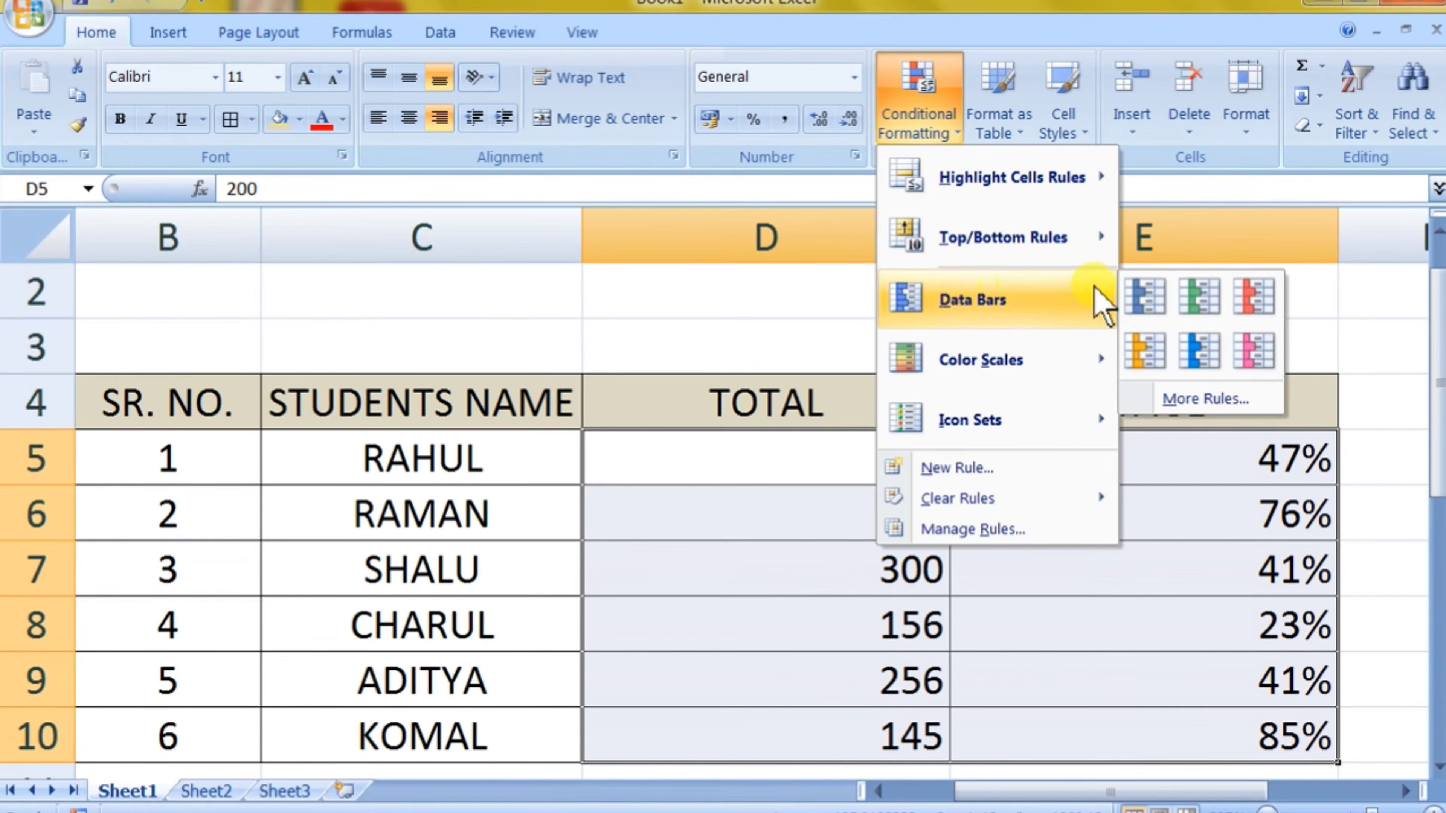
{"action": "left_click", "coordinate": [1148, 300]}
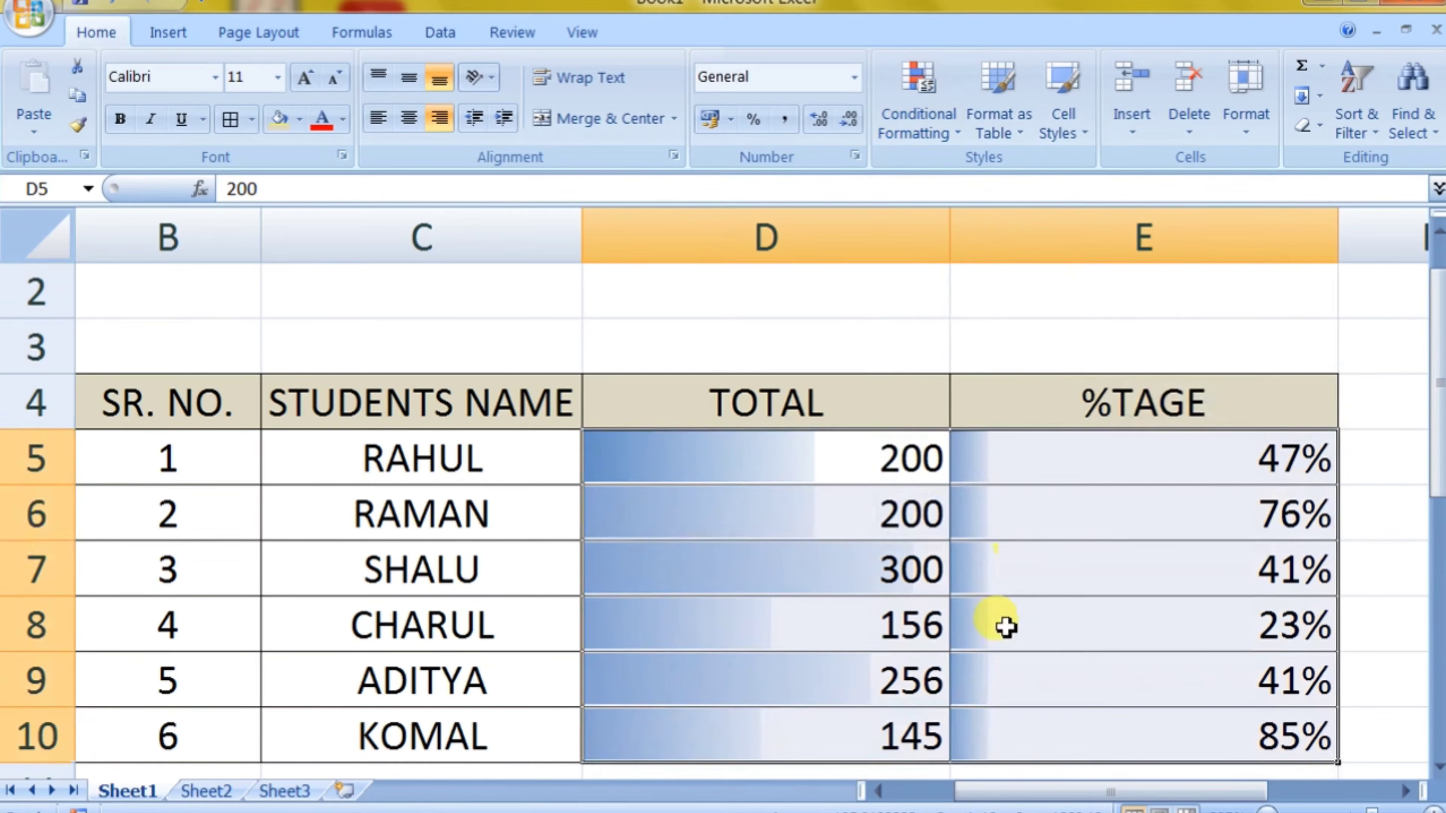
Step: Examine how the data bar lengths in the TOTAL and %TAGE columns compare with the cell values
{"action": "left_click", "coordinate": [1006, 627]}
{"action": "left_click", "coordinate": [799, 464]}
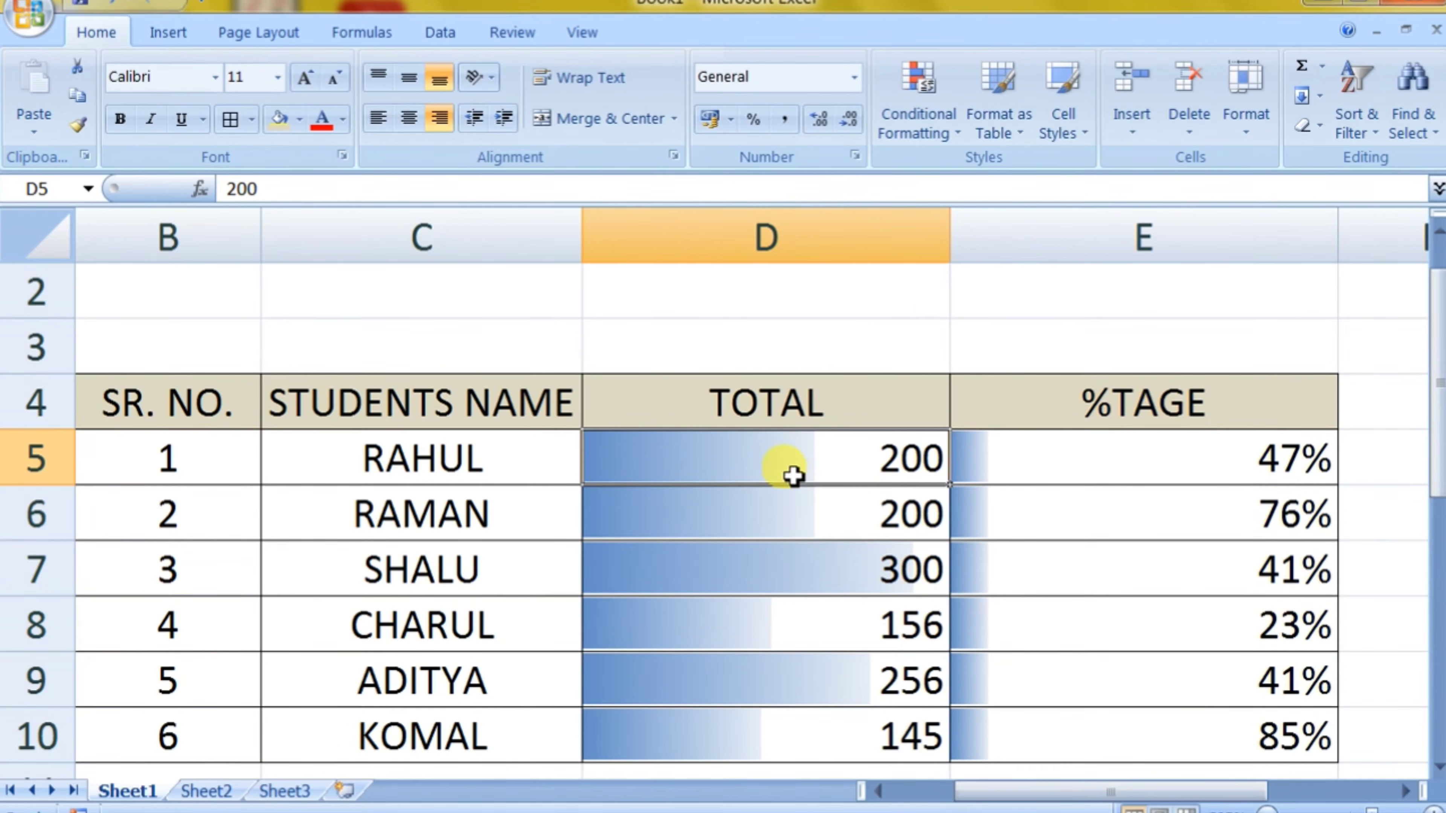
{"action": "left_click", "coordinate": [1047, 562]}
{"action": "left_click", "coordinate": [1001, 455]}
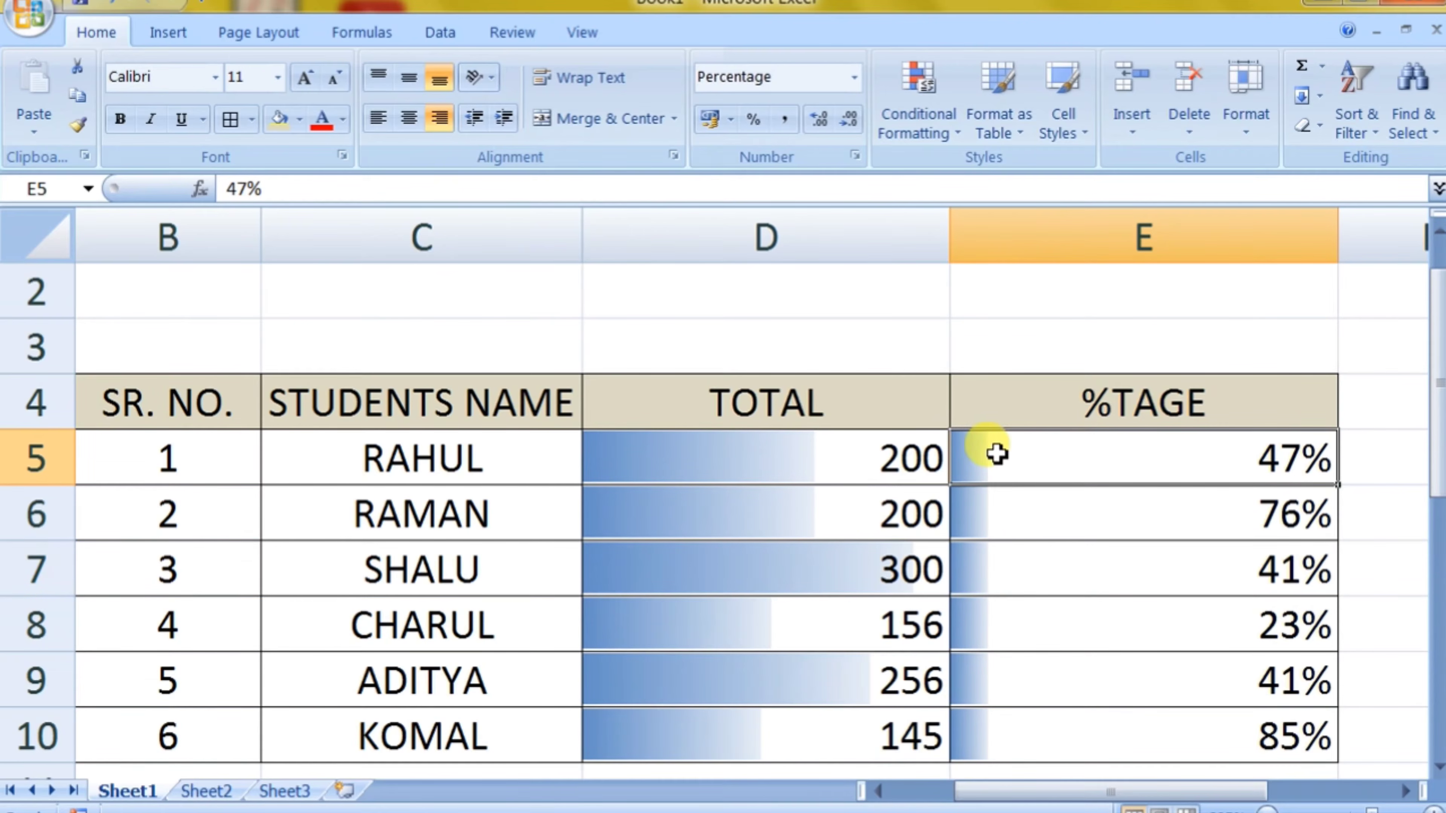
{"action": "left_click_drag", "start_coordinate": [1013, 474], "coordinate": [1031, 705]}
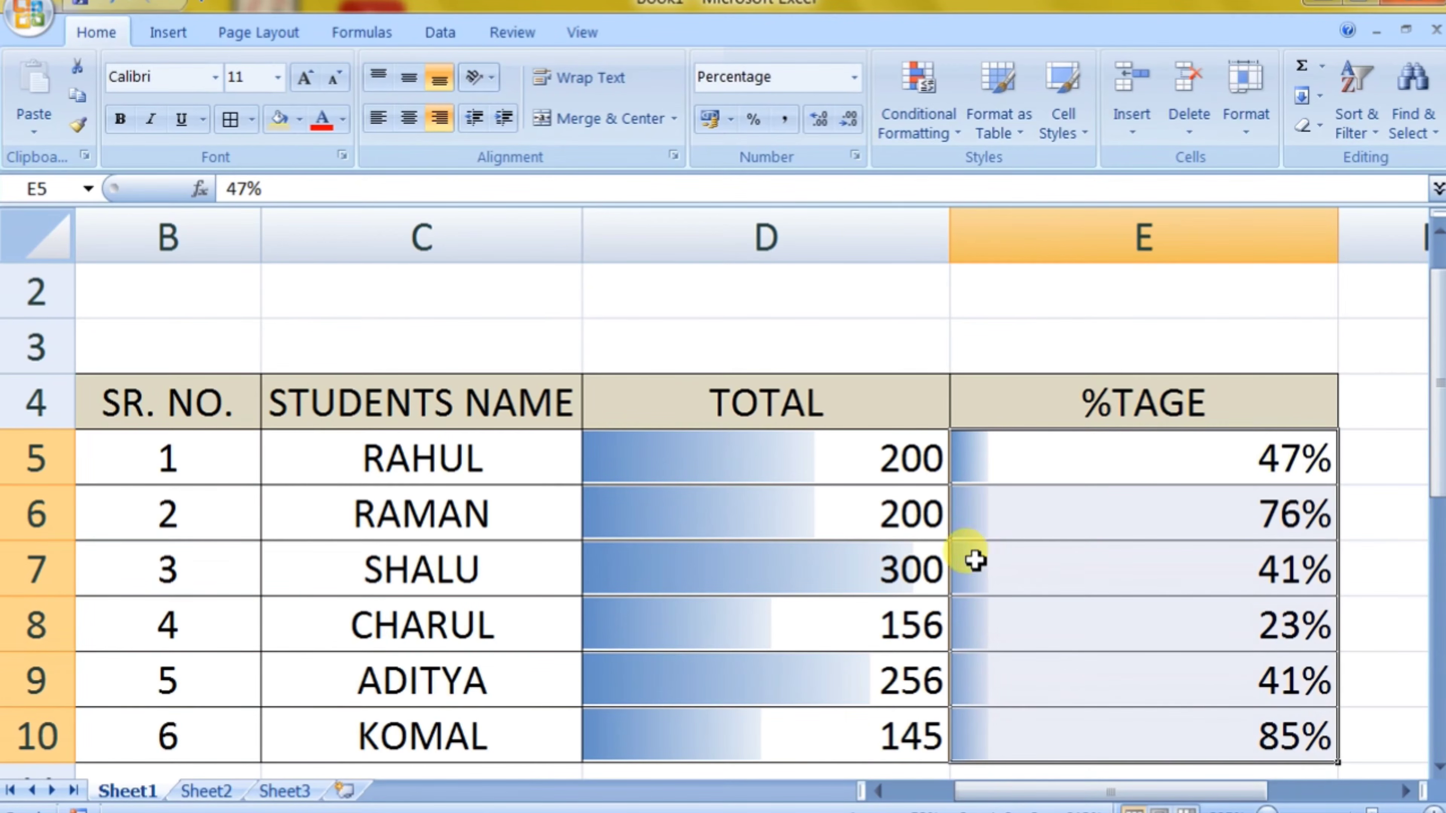
{"action": "left_click", "coordinate": [791, 516]}
{"action": "left_click_drag", "start_coordinate": [790, 458], "coordinate": [834, 692]}
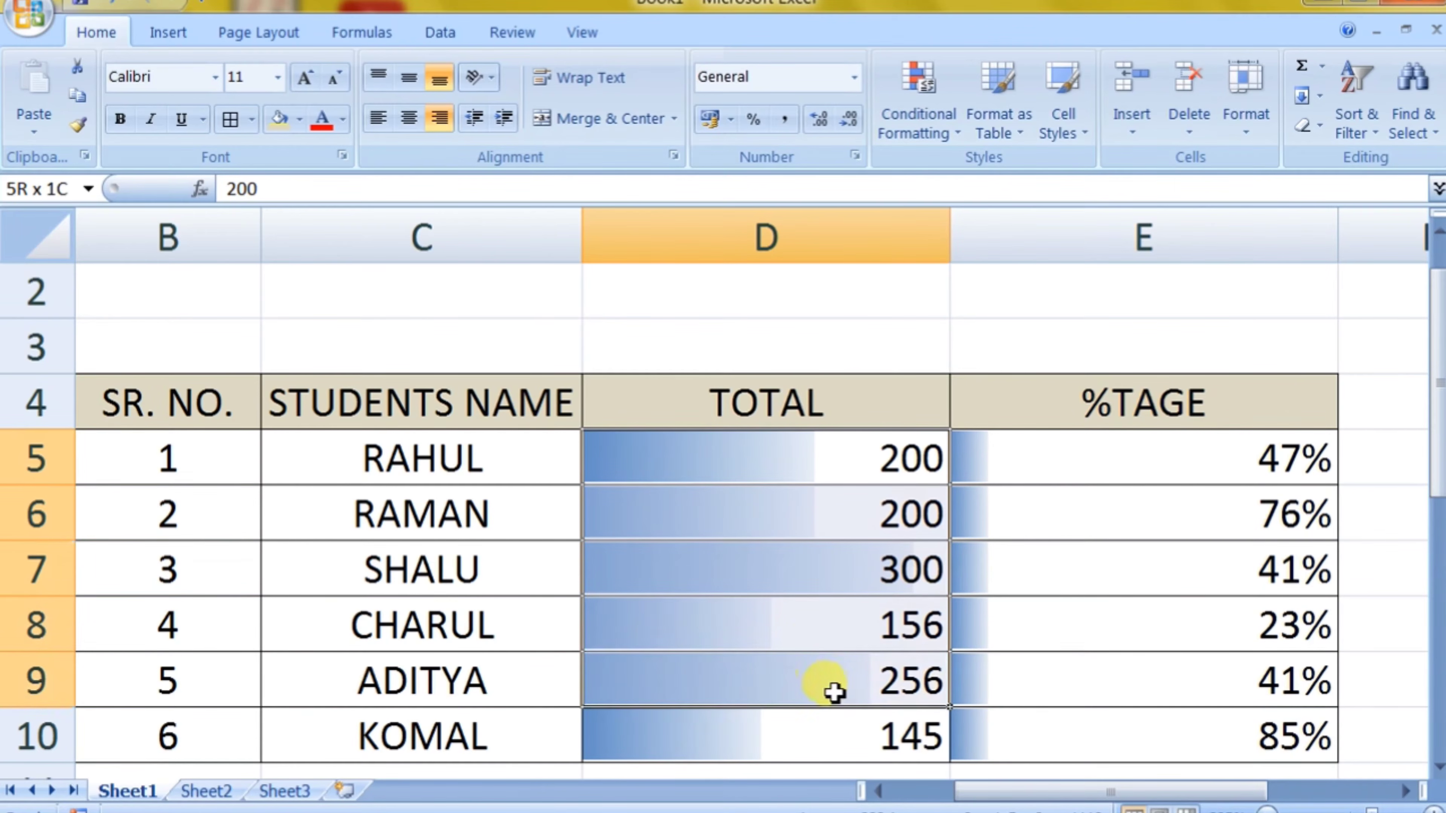
{"action": "left_click", "coordinate": [785, 503]}
{"action": "left_click", "coordinate": [817, 592]}
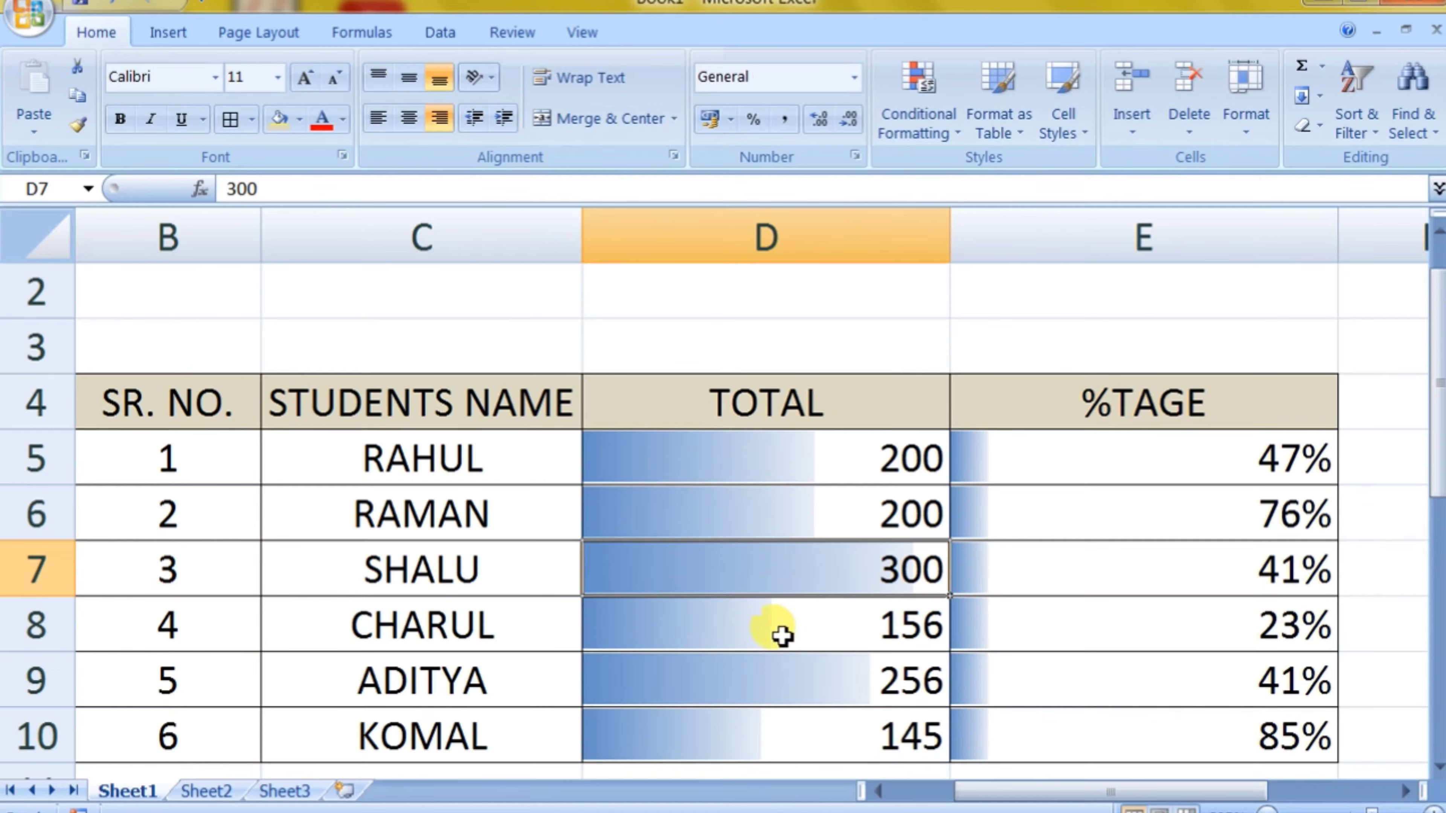
{"action": "left_click", "coordinate": [790, 679]}
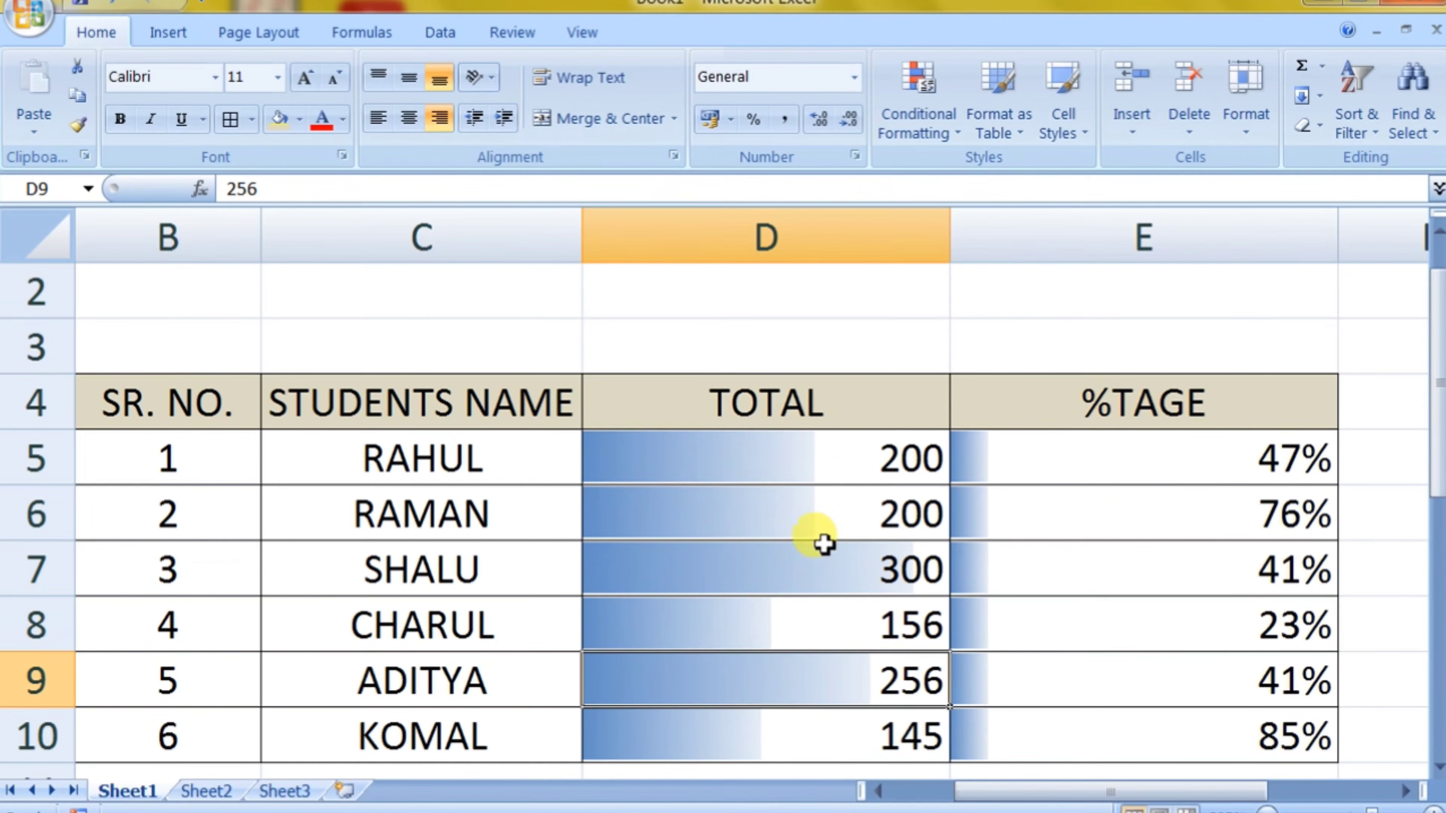
{"action": "left_click", "coordinate": [828, 513]}
Step: Change the first student's total in cell D5 to 101
{"action": "left_click", "coordinate": [832, 458]}
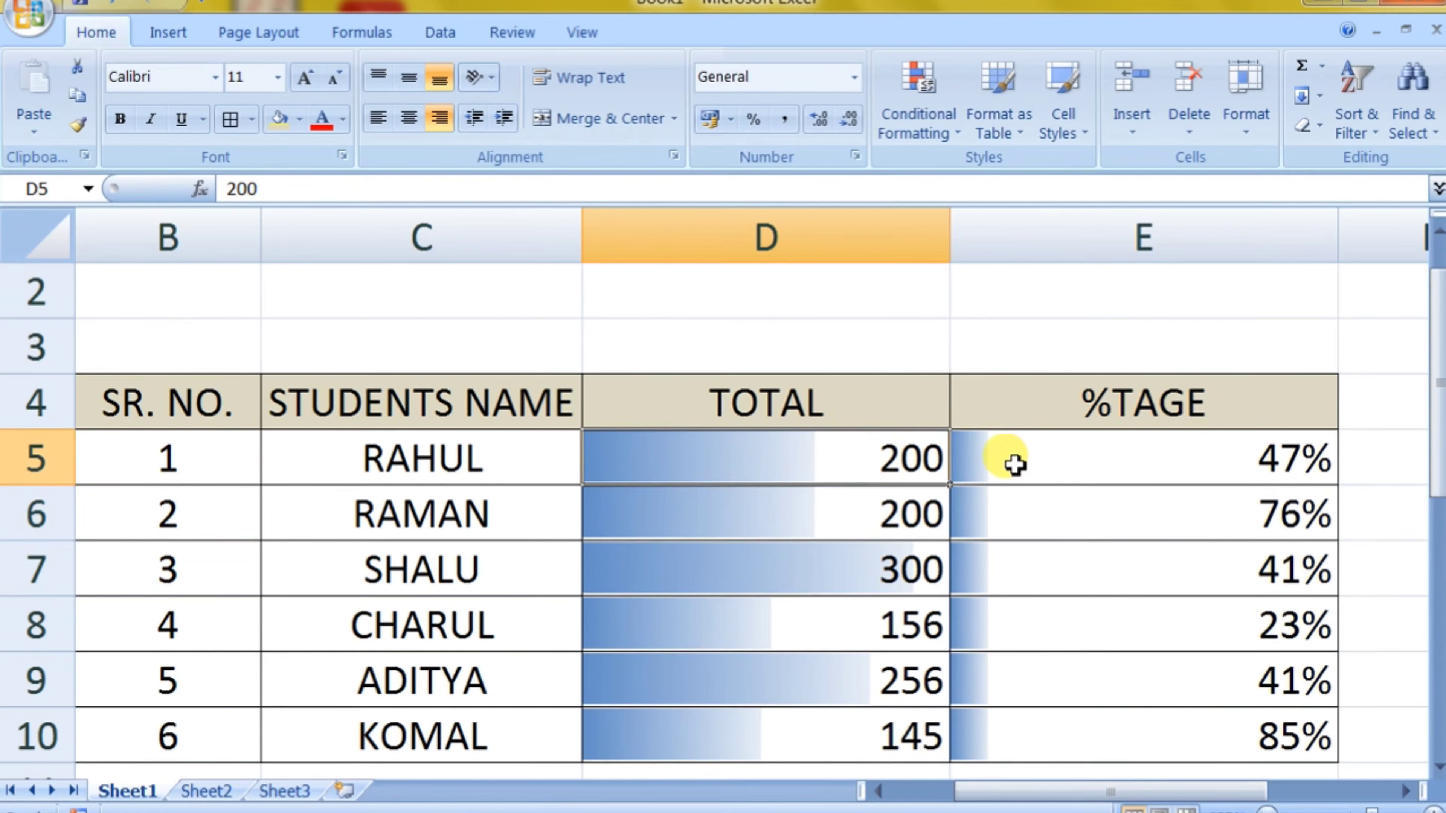
{"action": "type", "text": "101"}
{"action": "key", "text": "Return"}
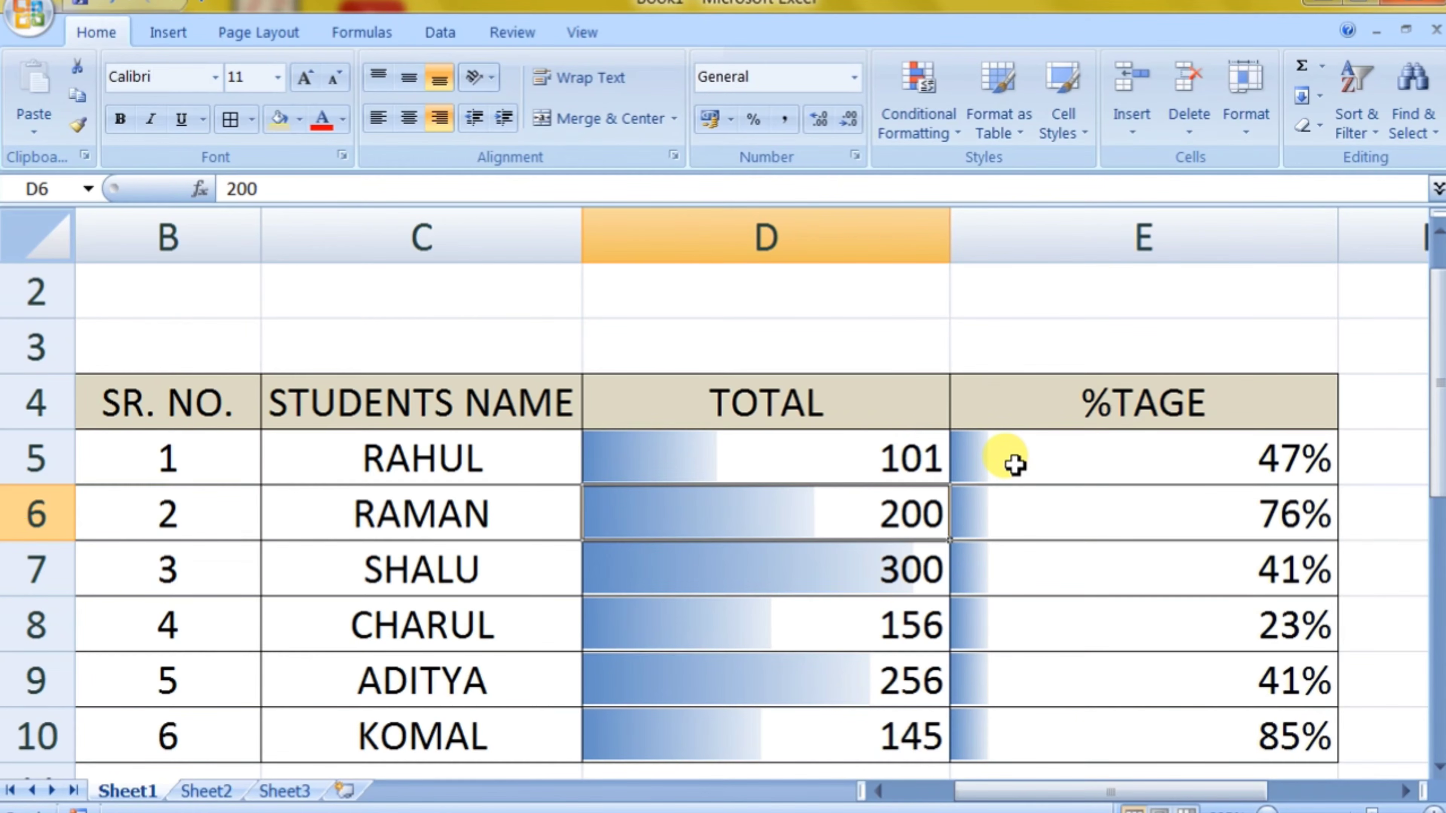
{"action": "left_click", "coordinate": [898, 446]}
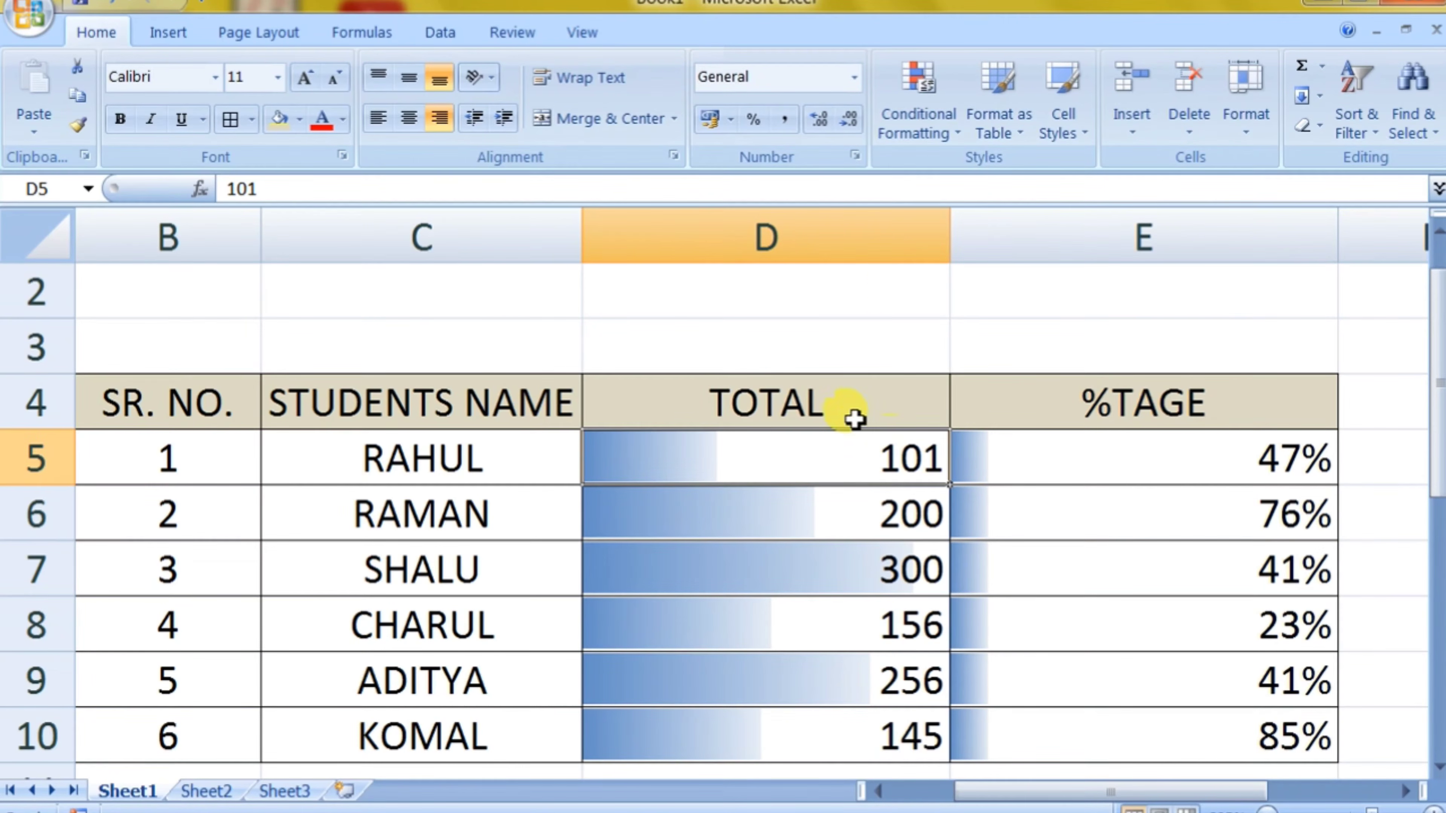
Step: Select the TOTAL values D5:D10 and clear the data bars from the selected cells
{"action": "left_click", "coordinate": [919, 128]}
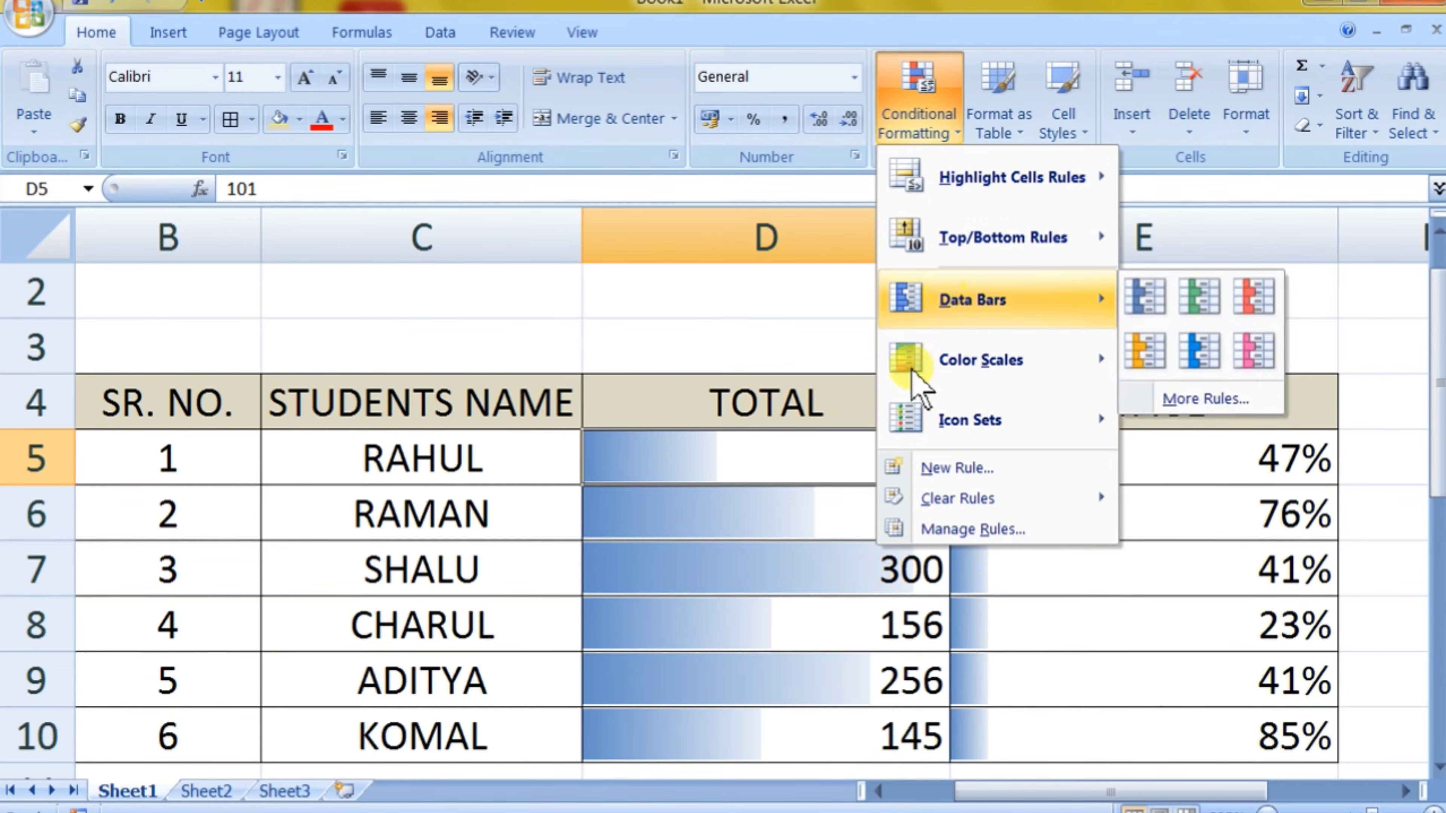
{"action": "left_click", "coordinate": [780, 462]}
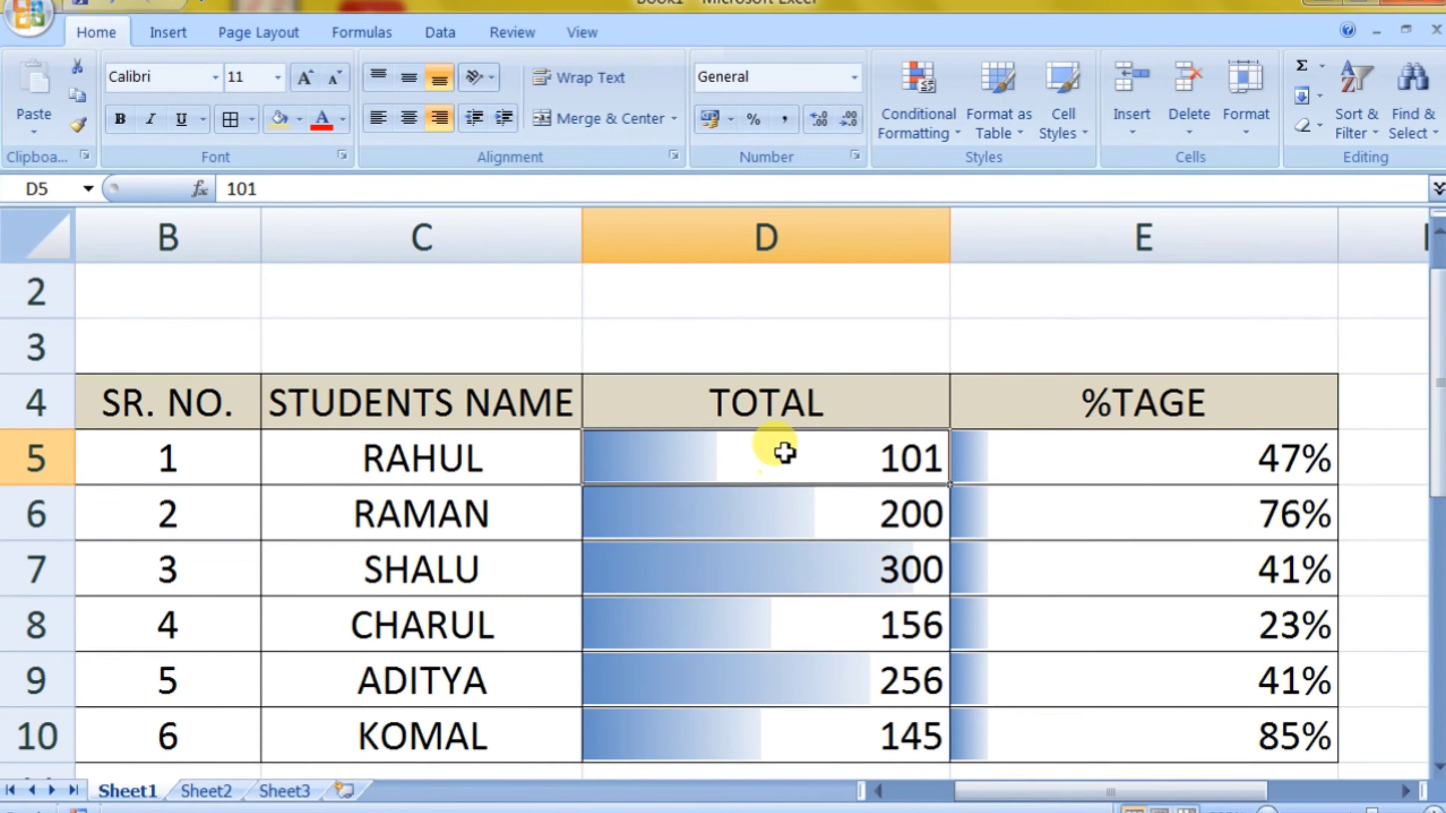
{"action": "left_click_drag", "start_coordinate": [784, 453], "coordinate": [796, 740]}
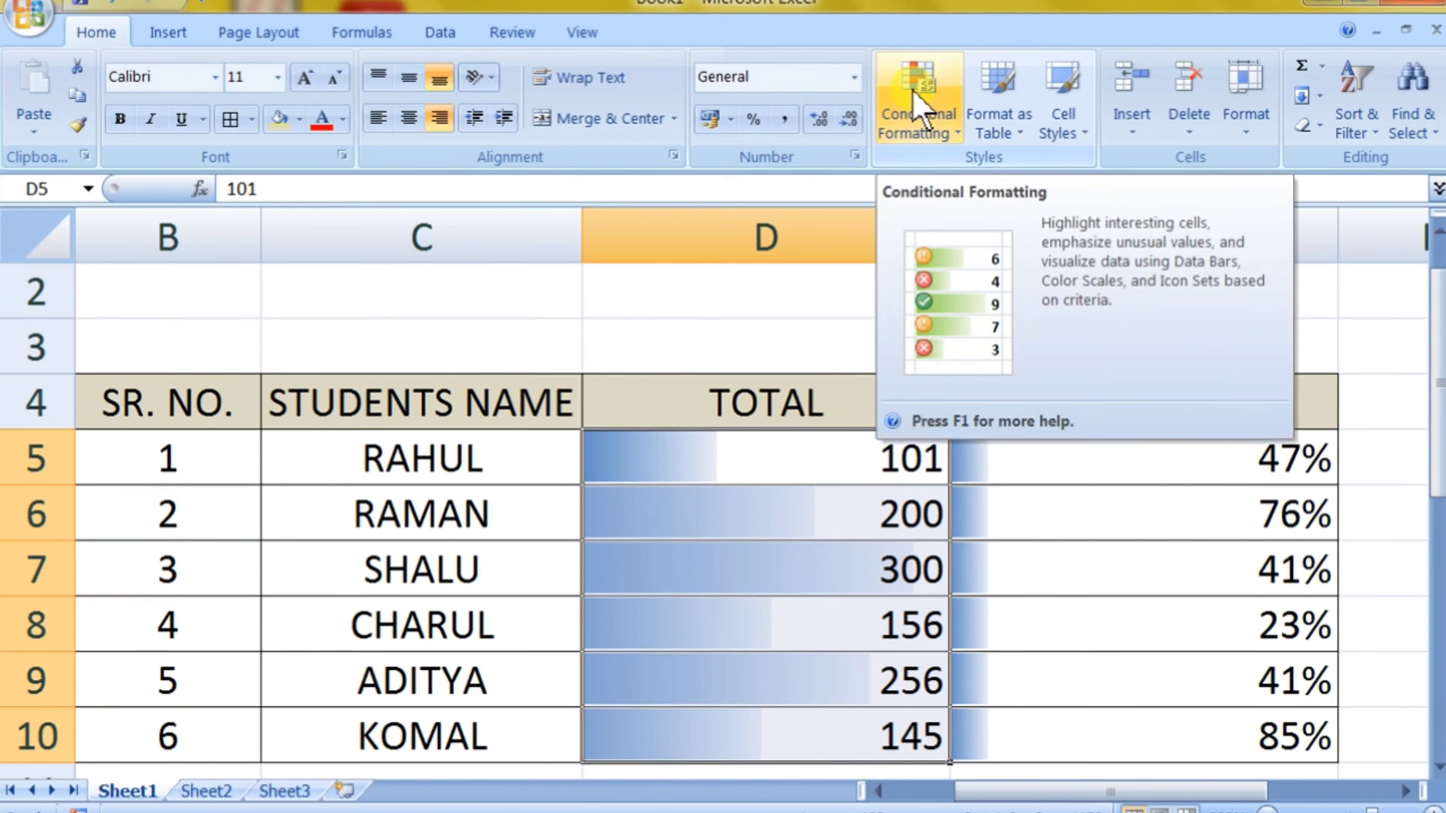
{"action": "left_click", "coordinate": [920, 105]}
{"action": "mouse_move", "coordinate": [1025, 501]}
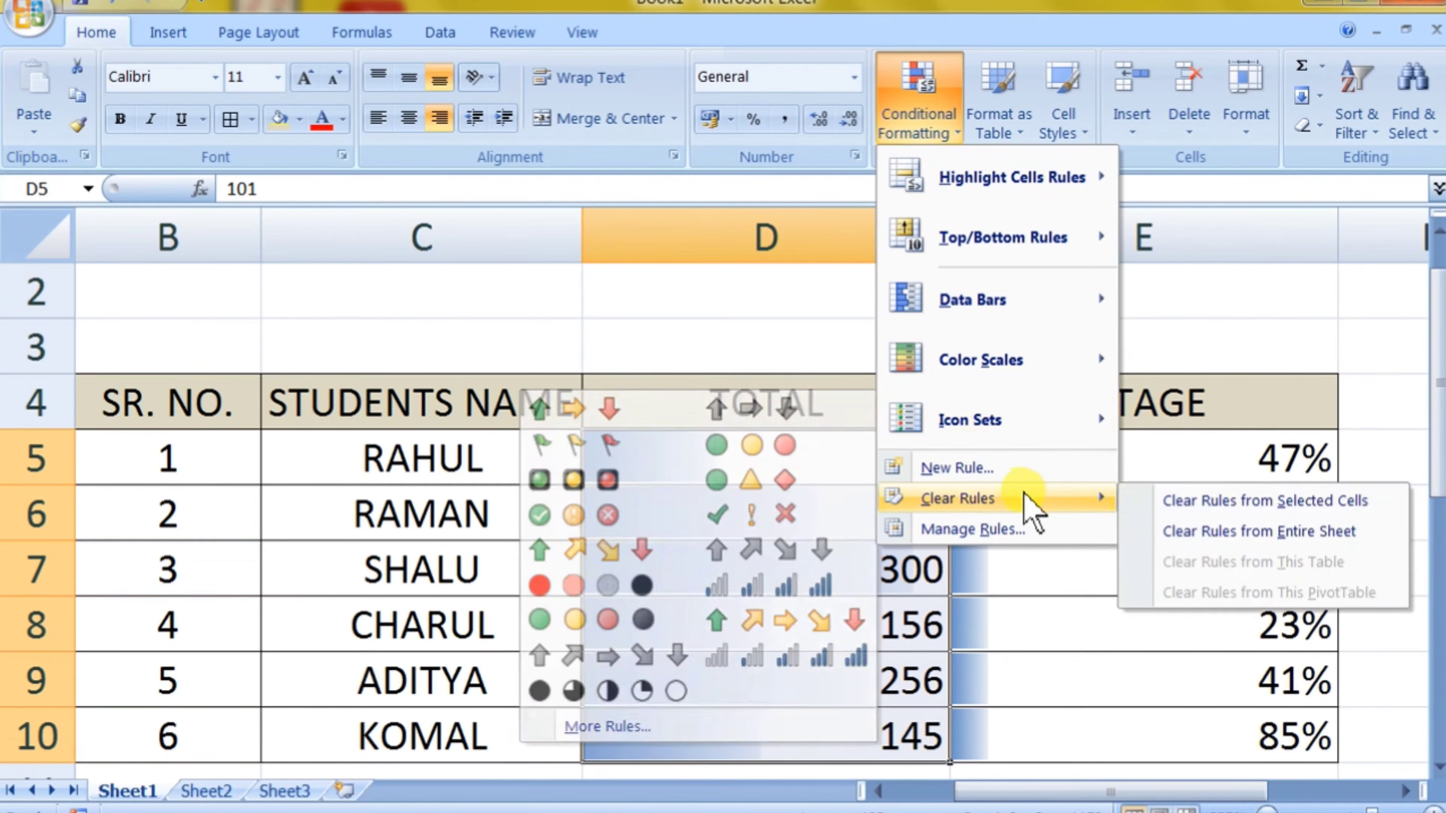
{"action": "left_click", "coordinate": [1201, 504]}
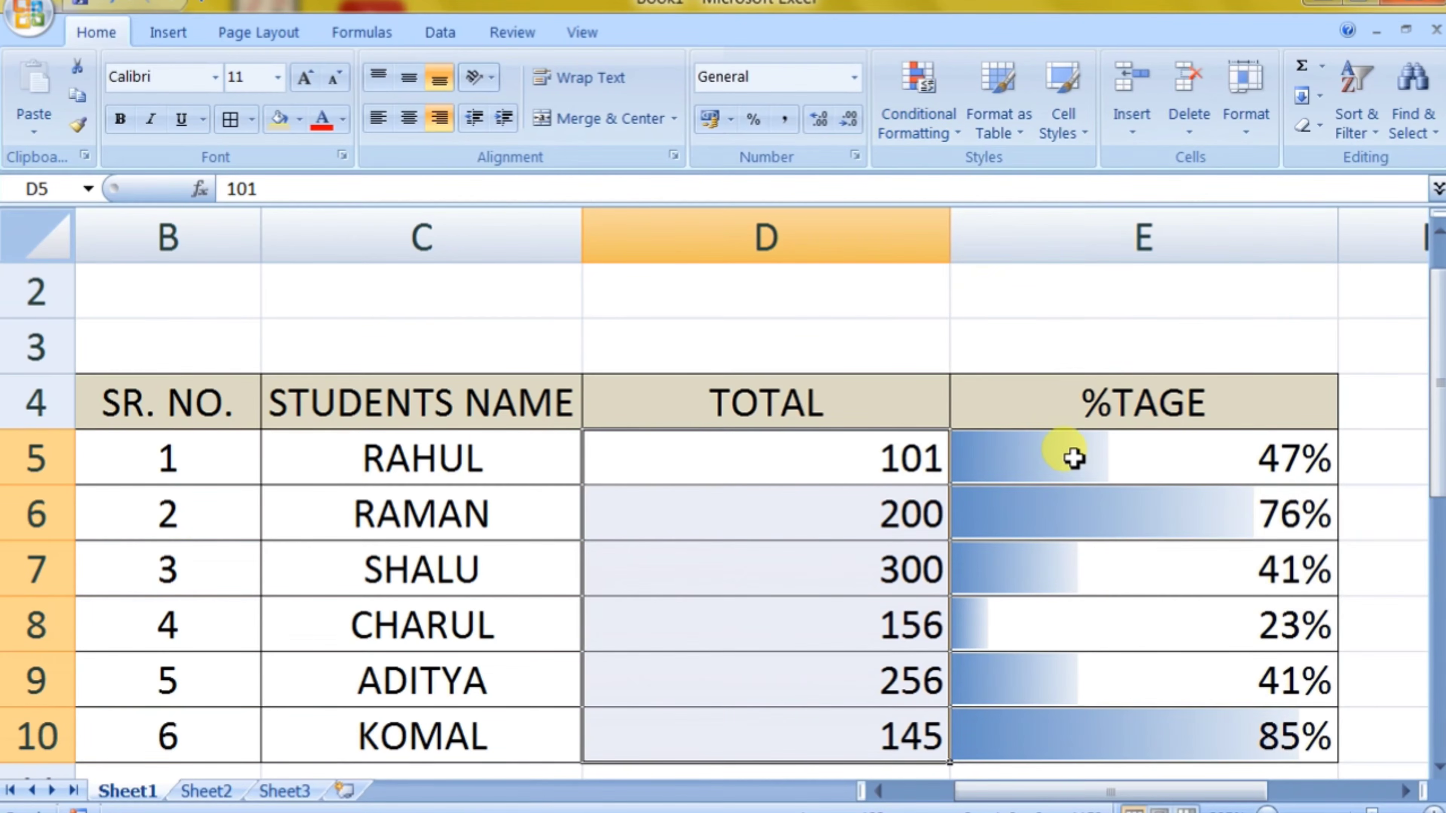
Step: Select the %TAGE values E5:E10 and clear the data bar rules from the selected cells
{"action": "left_click_drag", "start_coordinate": [1073, 459], "coordinate": [1098, 717]}
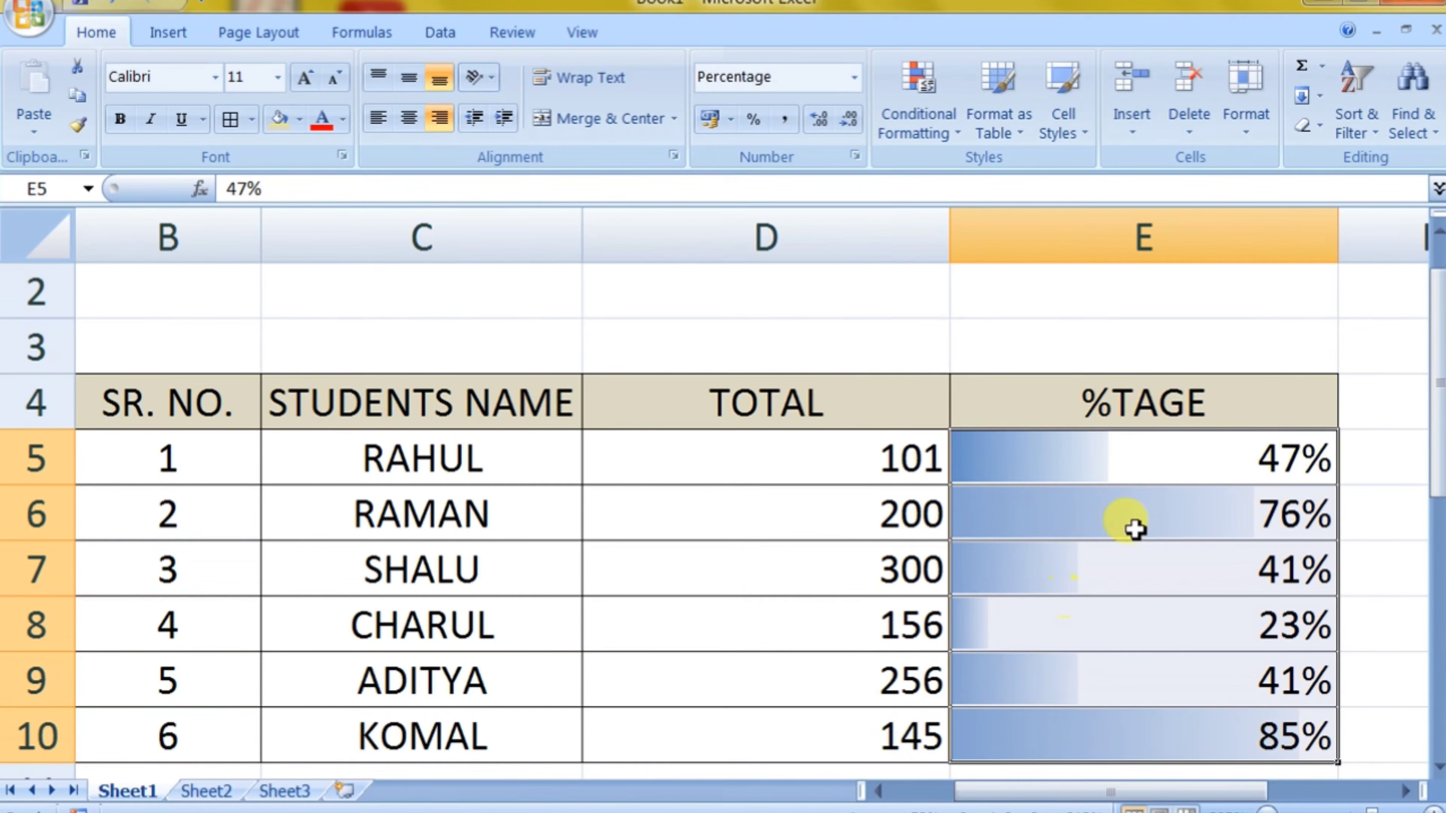
{"action": "left_click", "coordinate": [1106, 457]}
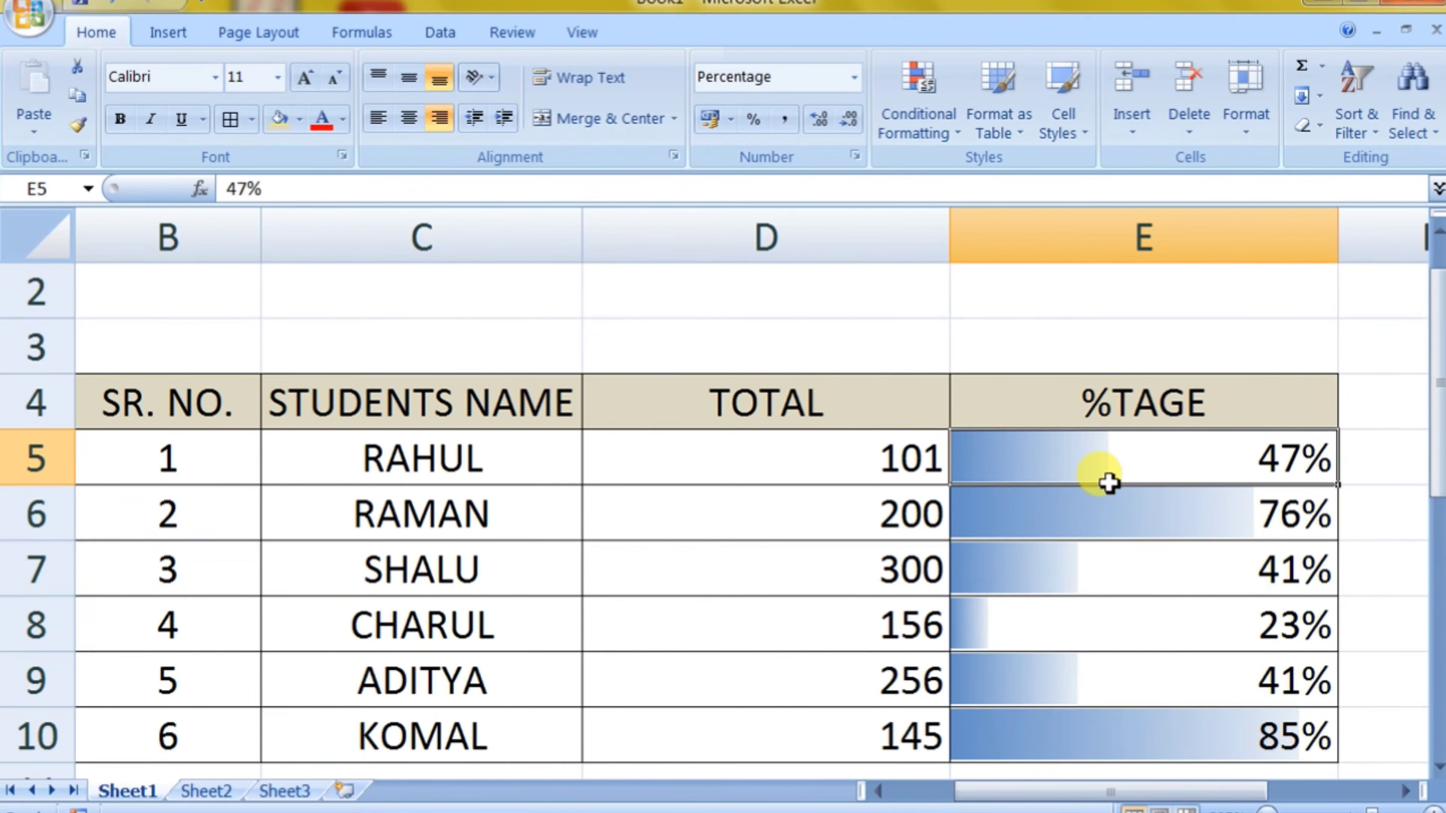
{"action": "left_click", "coordinate": [1090, 537]}
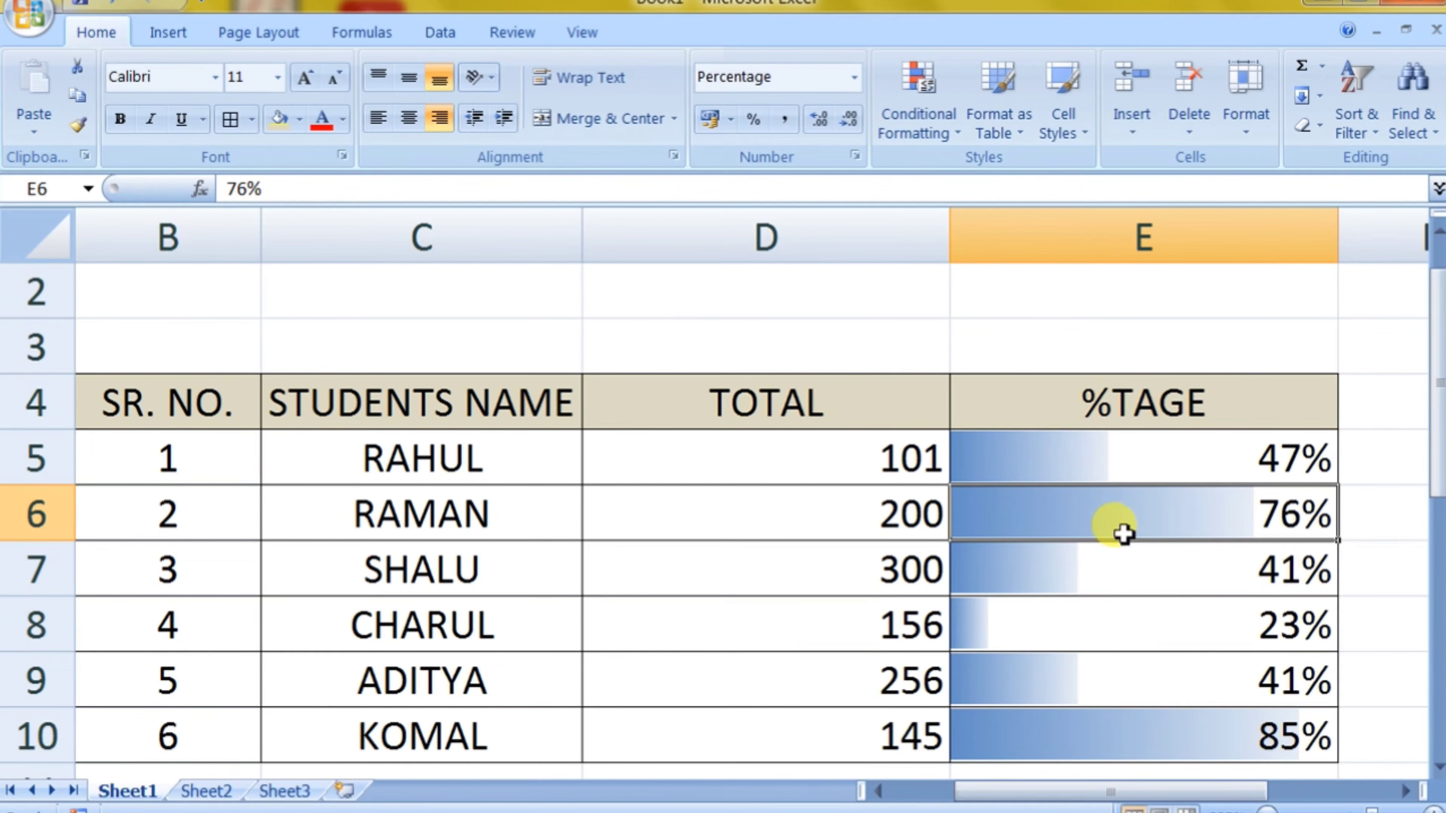
{"action": "left_click_drag", "start_coordinate": [1085, 456], "coordinate": [1099, 732]}
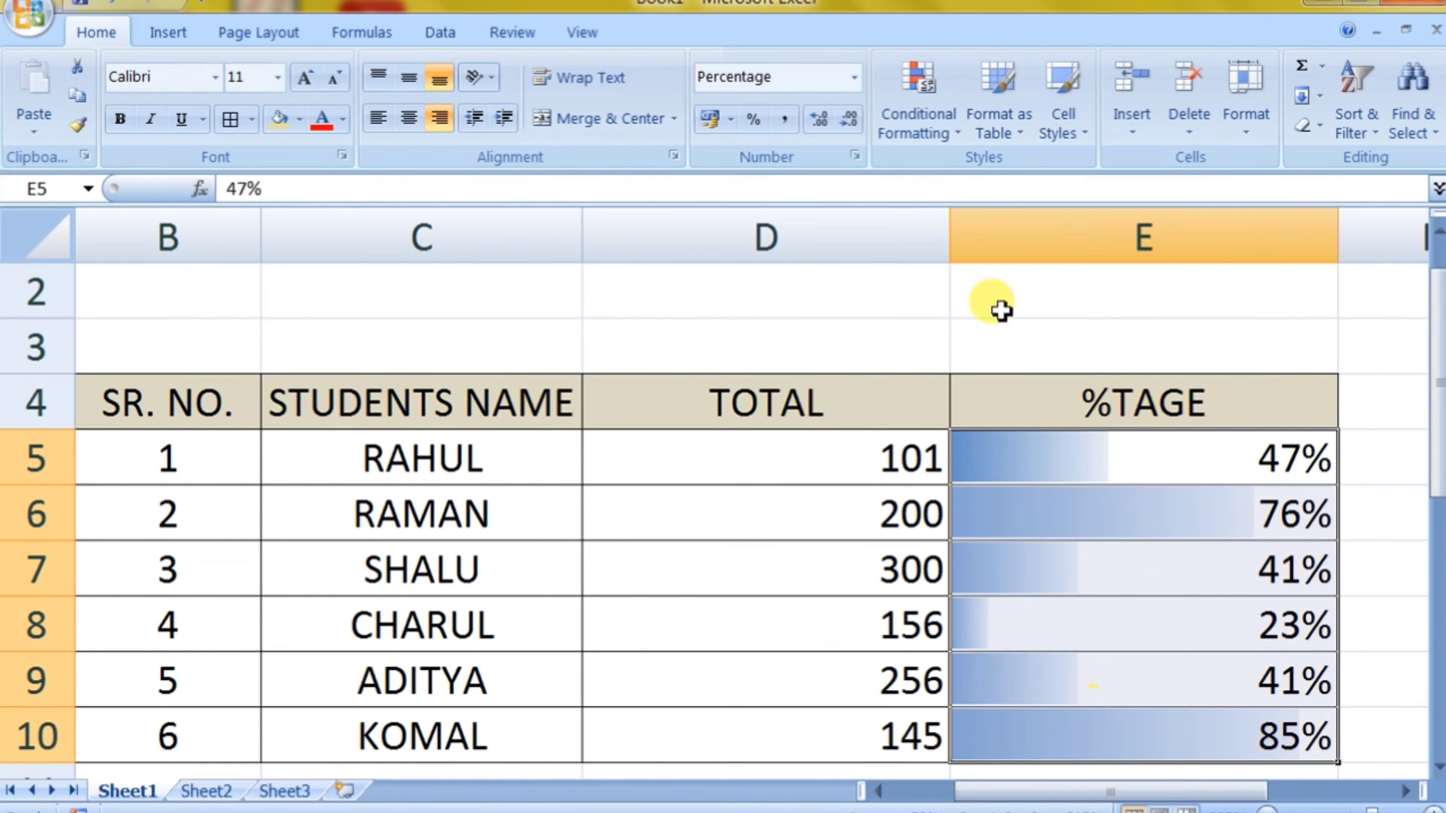
{"action": "left_click", "coordinate": [925, 133]}
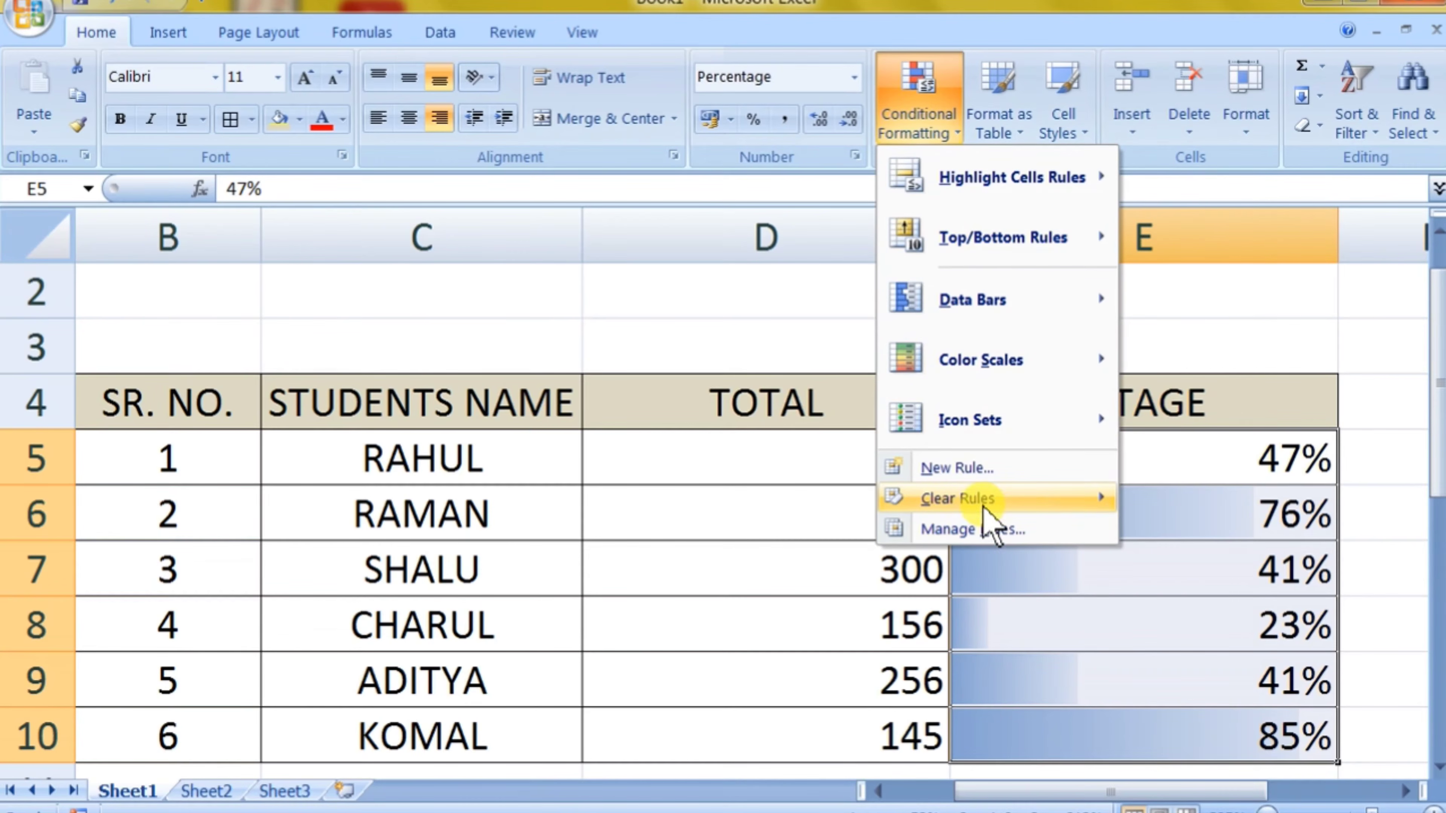
{"action": "mouse_move", "coordinate": [997, 507]}
{"action": "left_click", "coordinate": [1234, 501]}
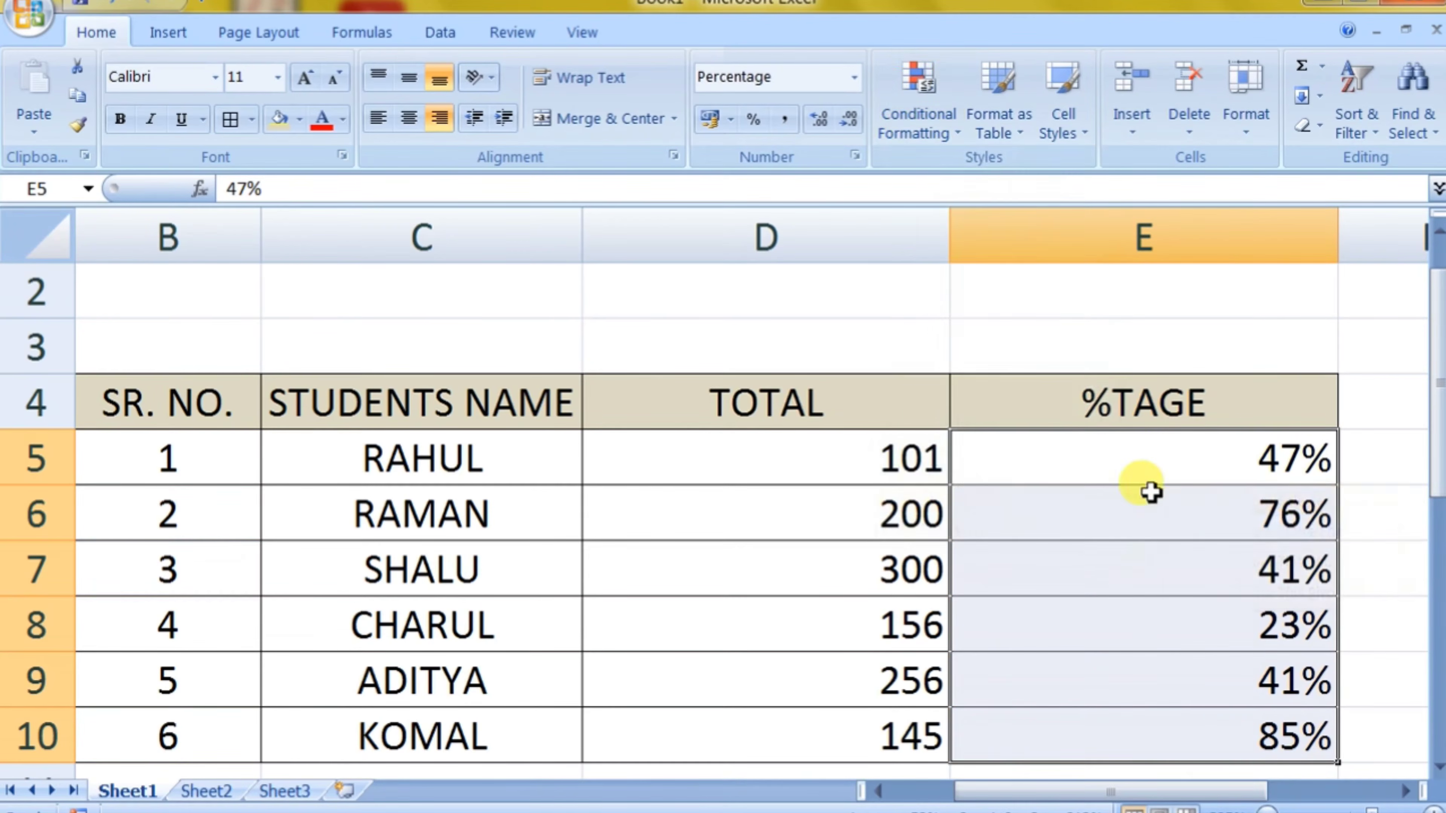
Step: Apply the Green - Yellow - Red color scale to the TOTAL values D5:D10 and check how the cells are shaded
{"action": "left_click_drag", "start_coordinate": [871, 468], "coordinate": [892, 719]}
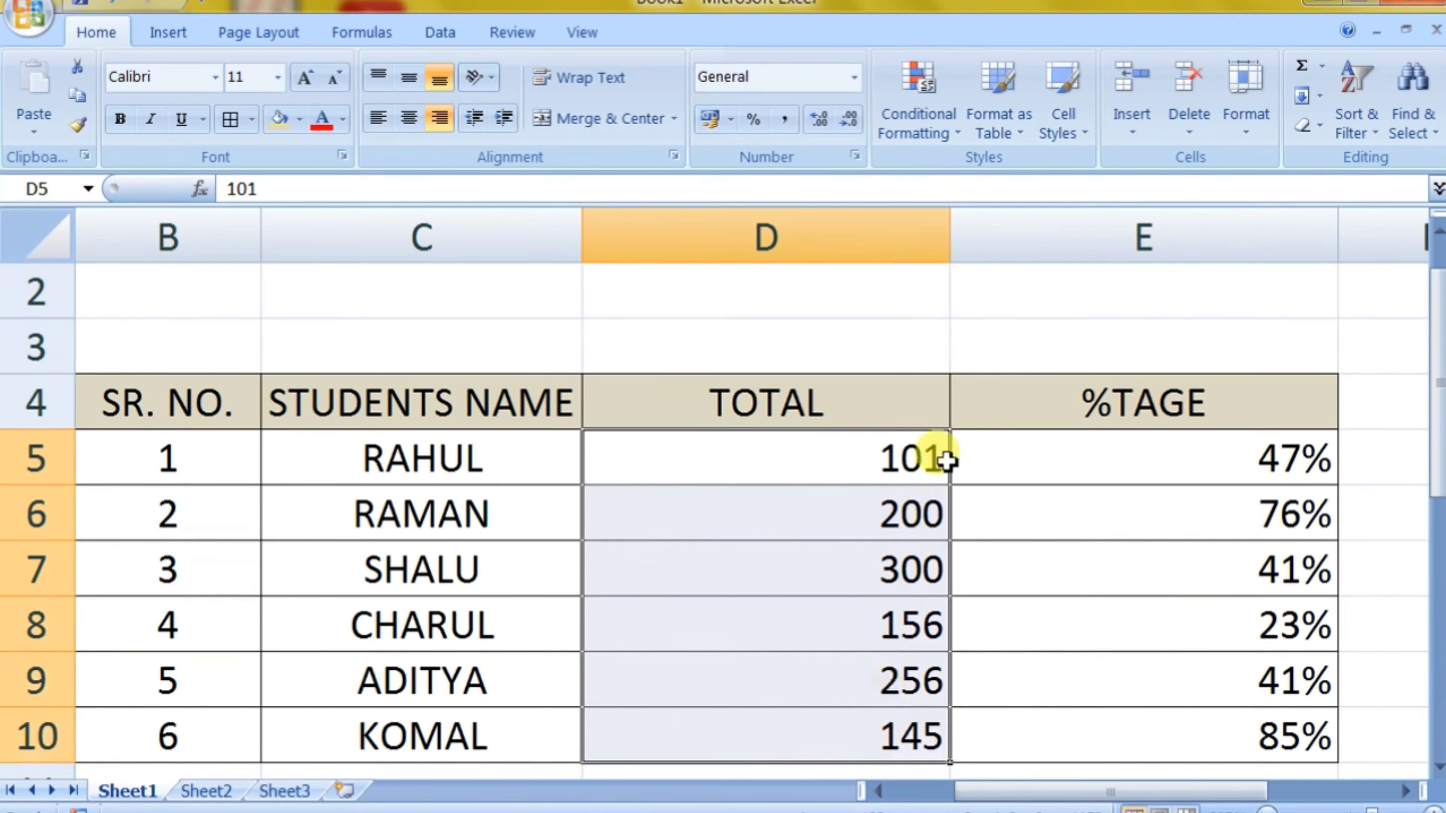
{"action": "left_click", "coordinate": [920, 111]}
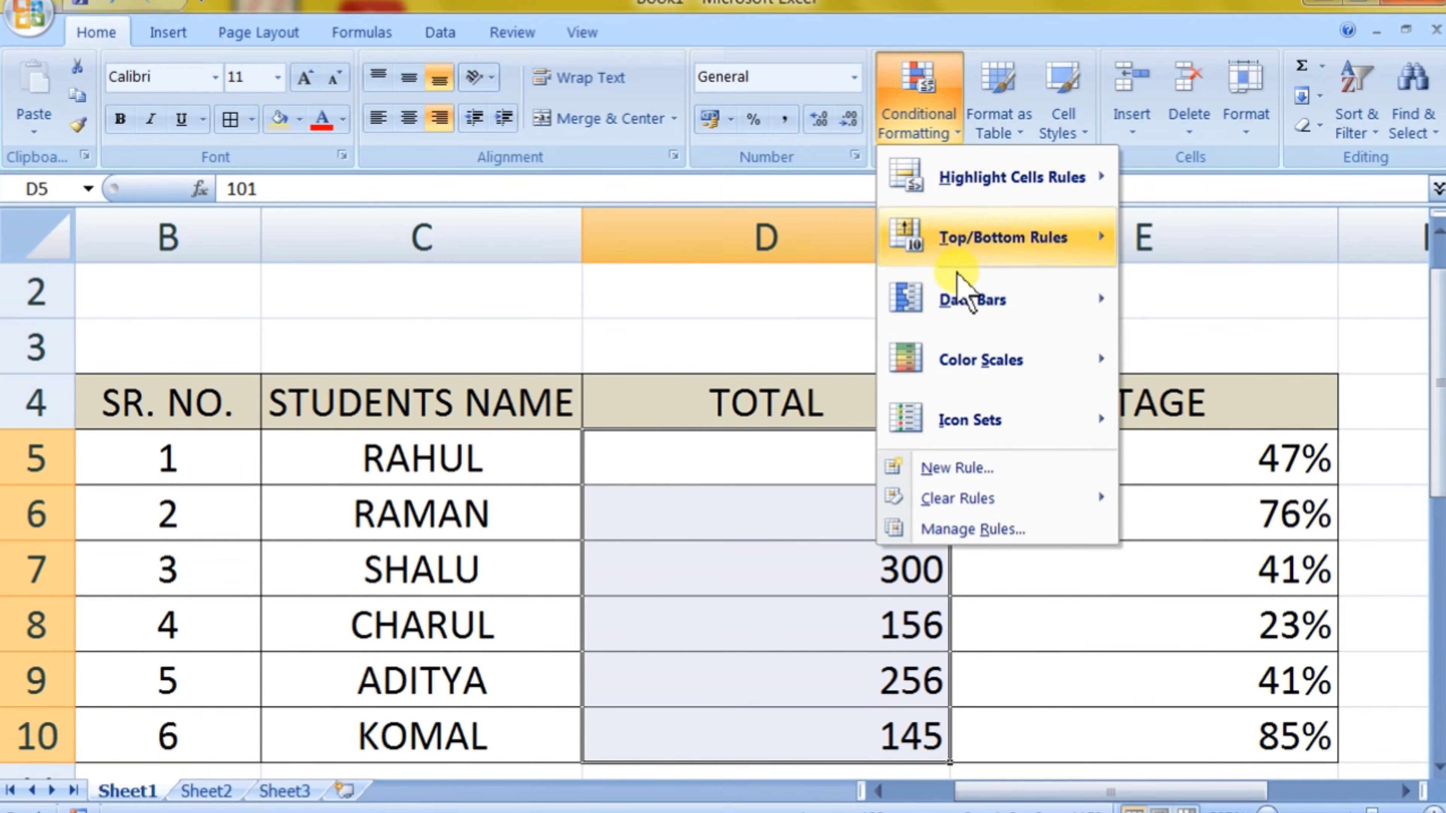
{"action": "mouse_move", "coordinate": [987, 365]}
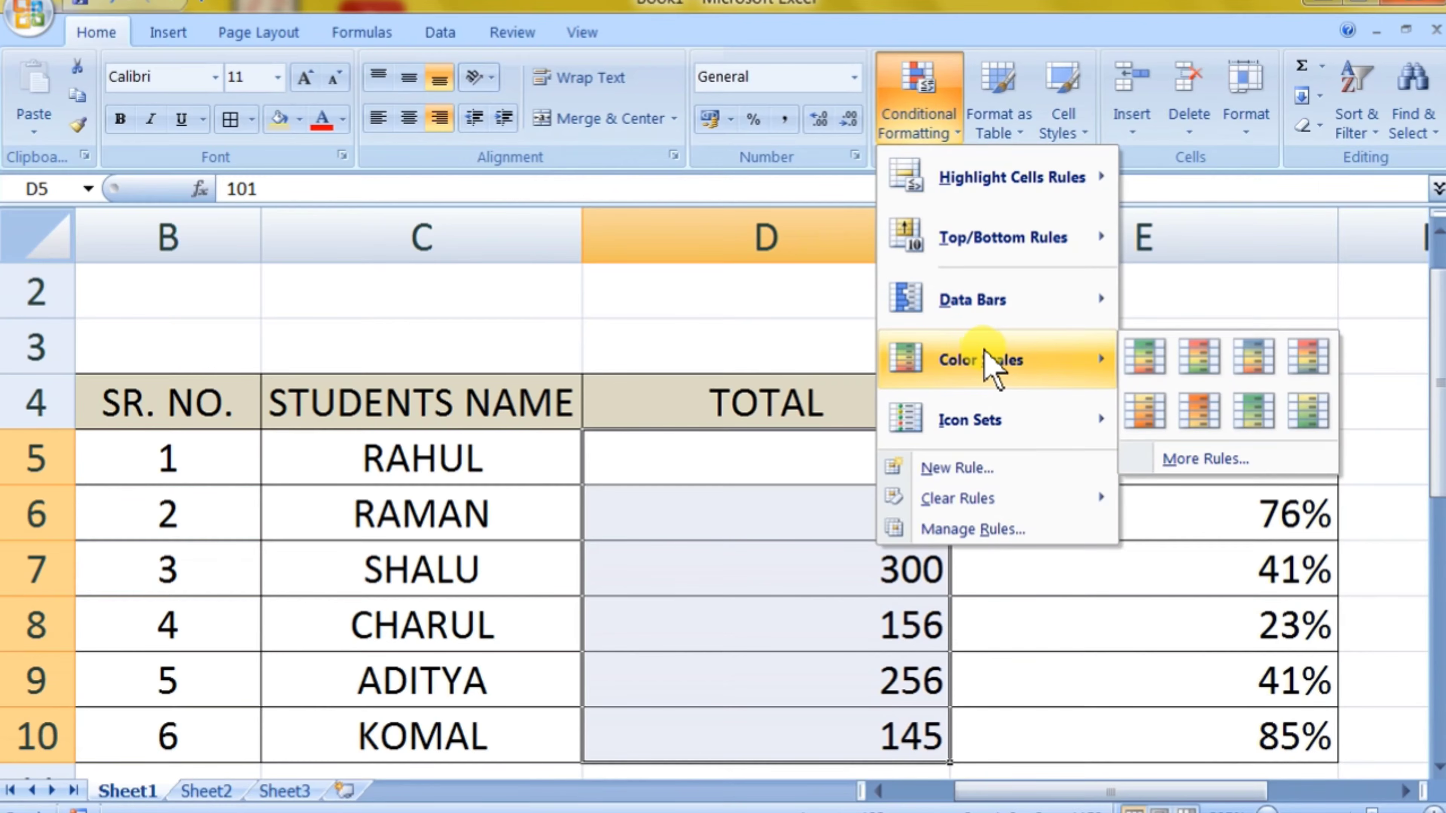
{"action": "left_click", "coordinate": [1152, 369]}
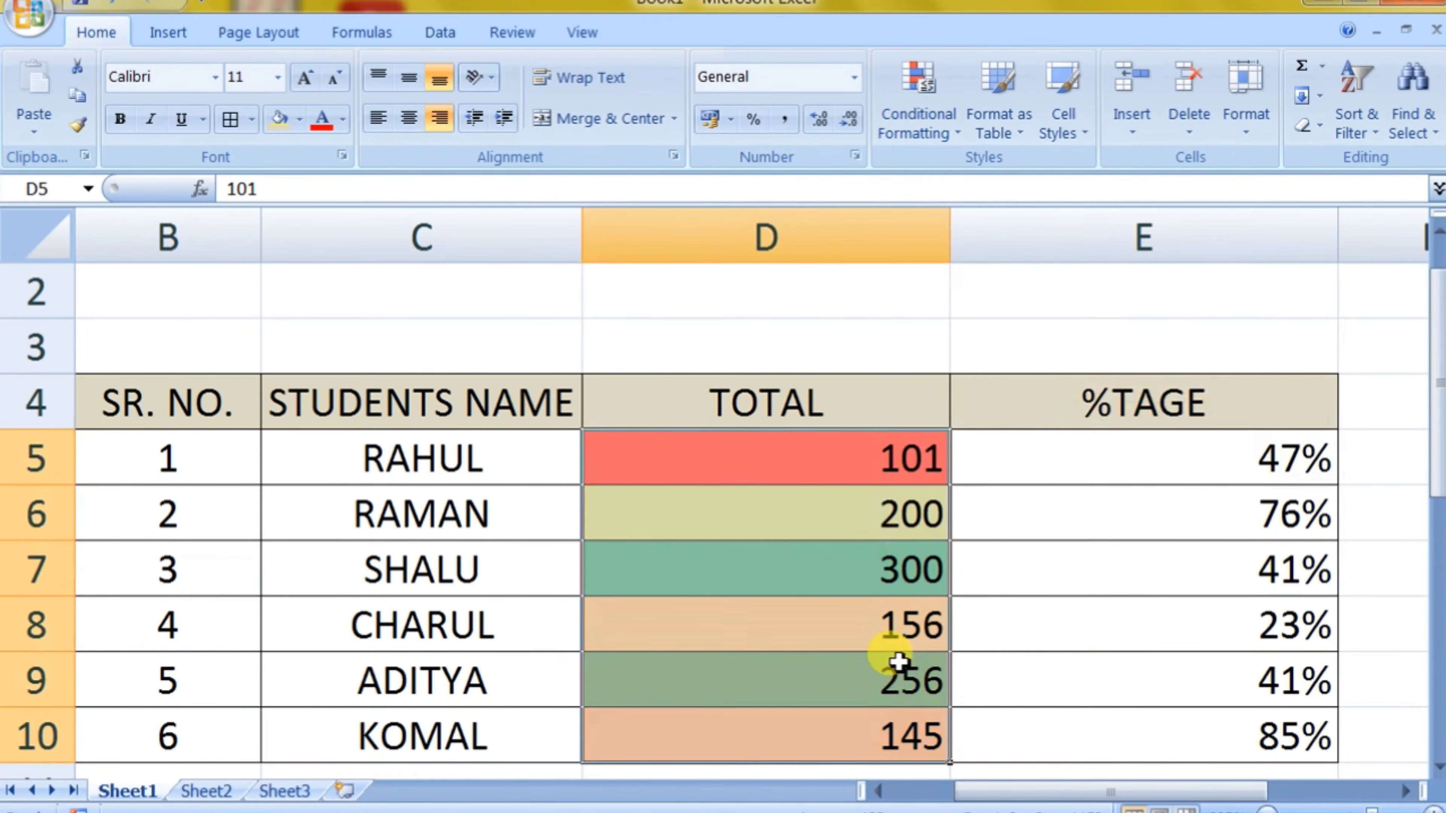
{"action": "left_click", "coordinate": [1053, 584]}
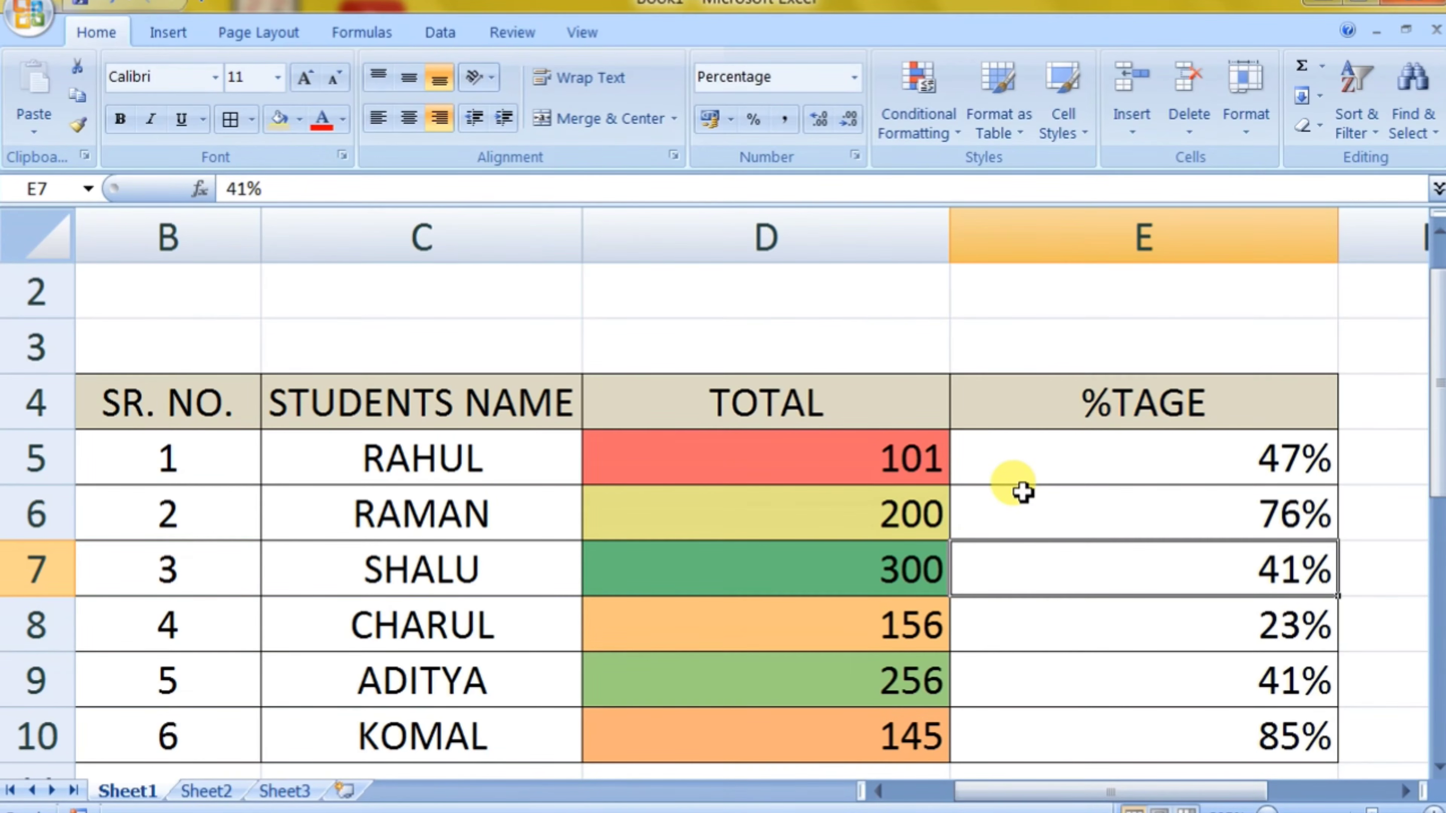
{"action": "left_click", "coordinate": [828, 713]}
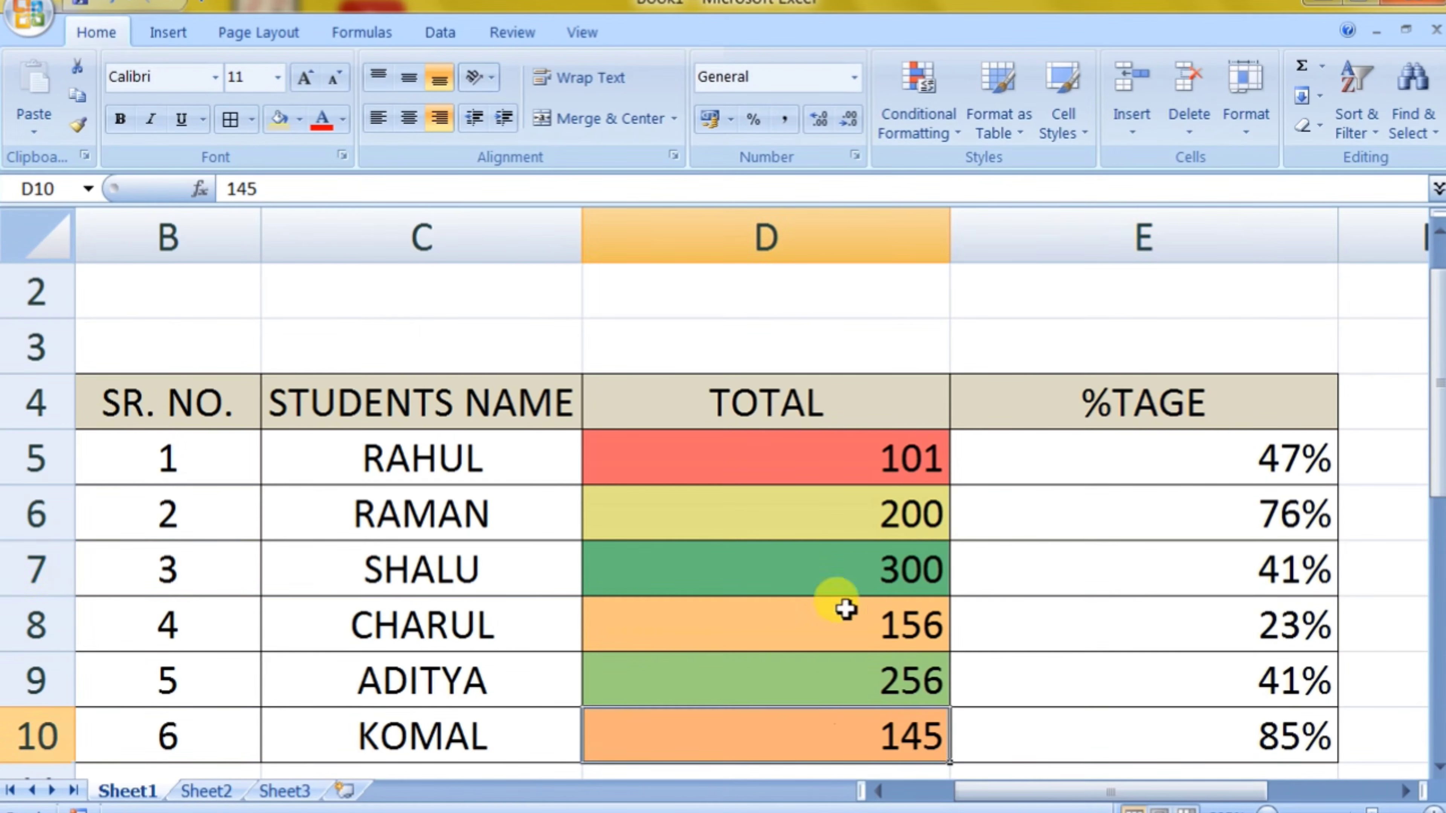
{"action": "left_click", "coordinate": [828, 569]}
{"action": "left_click", "coordinate": [804, 461]}
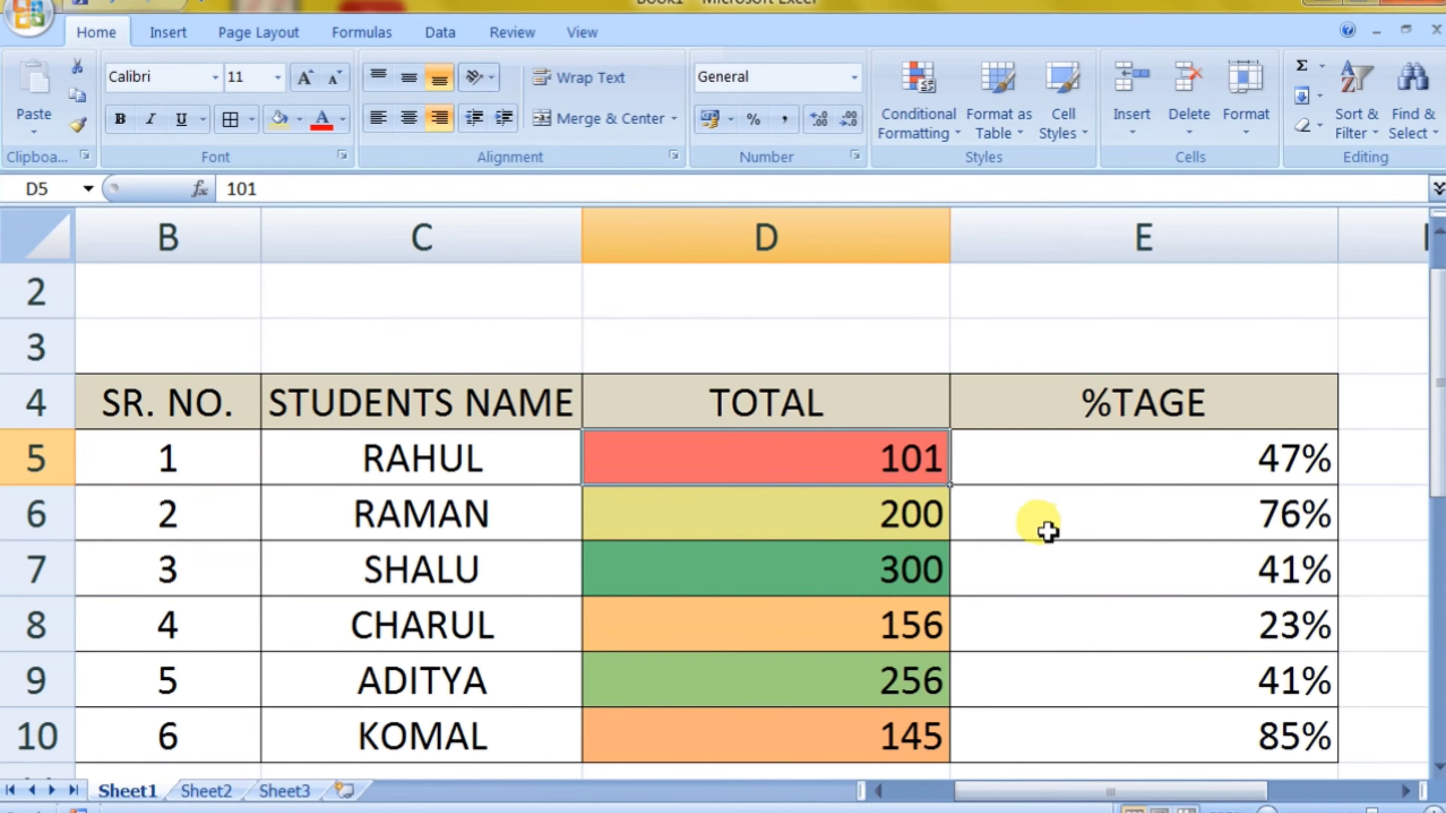
Step: Clear the color scale rule from the selected TOTAL cells D5:D10
{"action": "left_click_drag", "start_coordinate": [908, 480], "coordinate": [916, 721]}
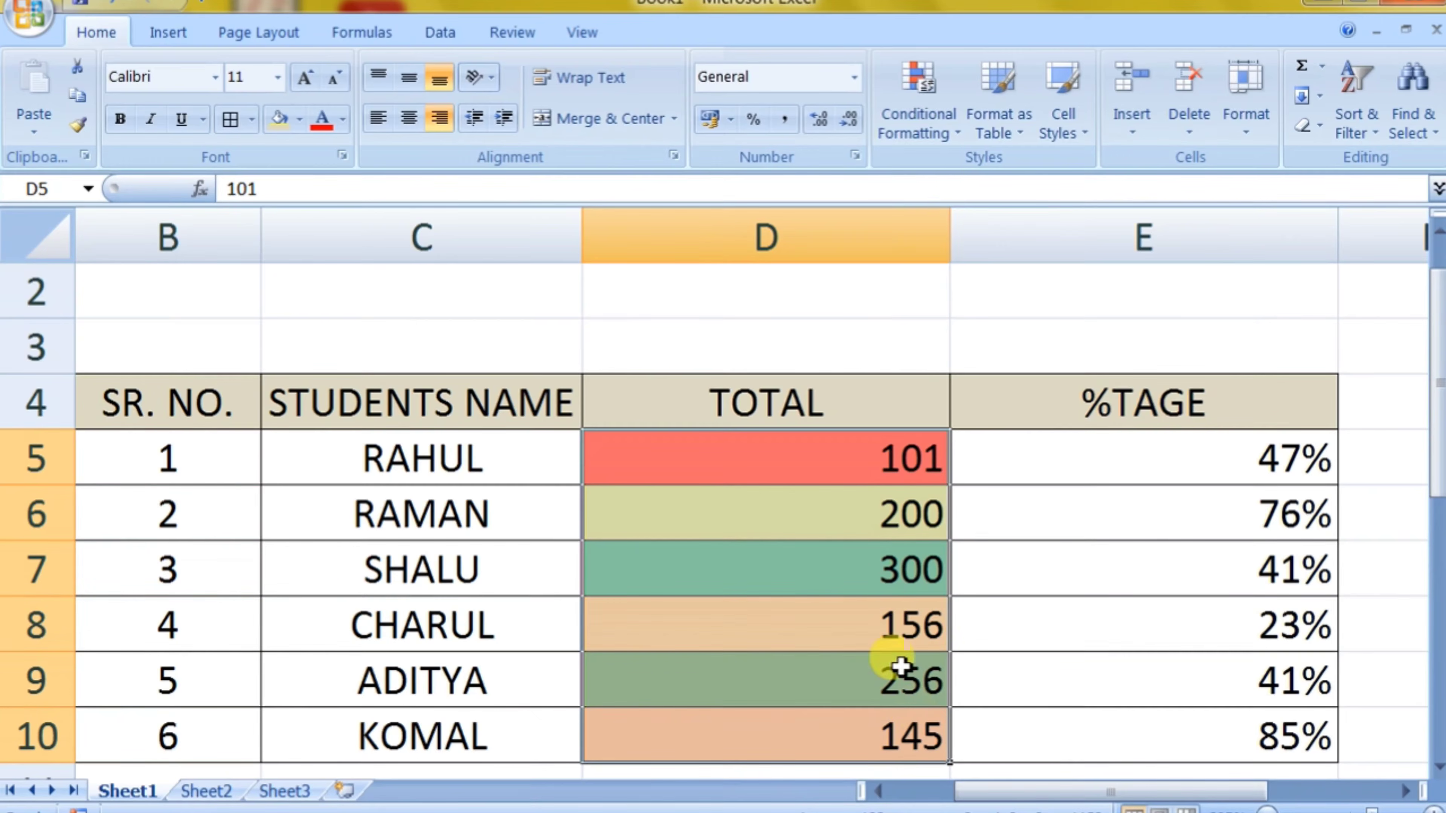
{"action": "left_click", "coordinate": [918, 125]}
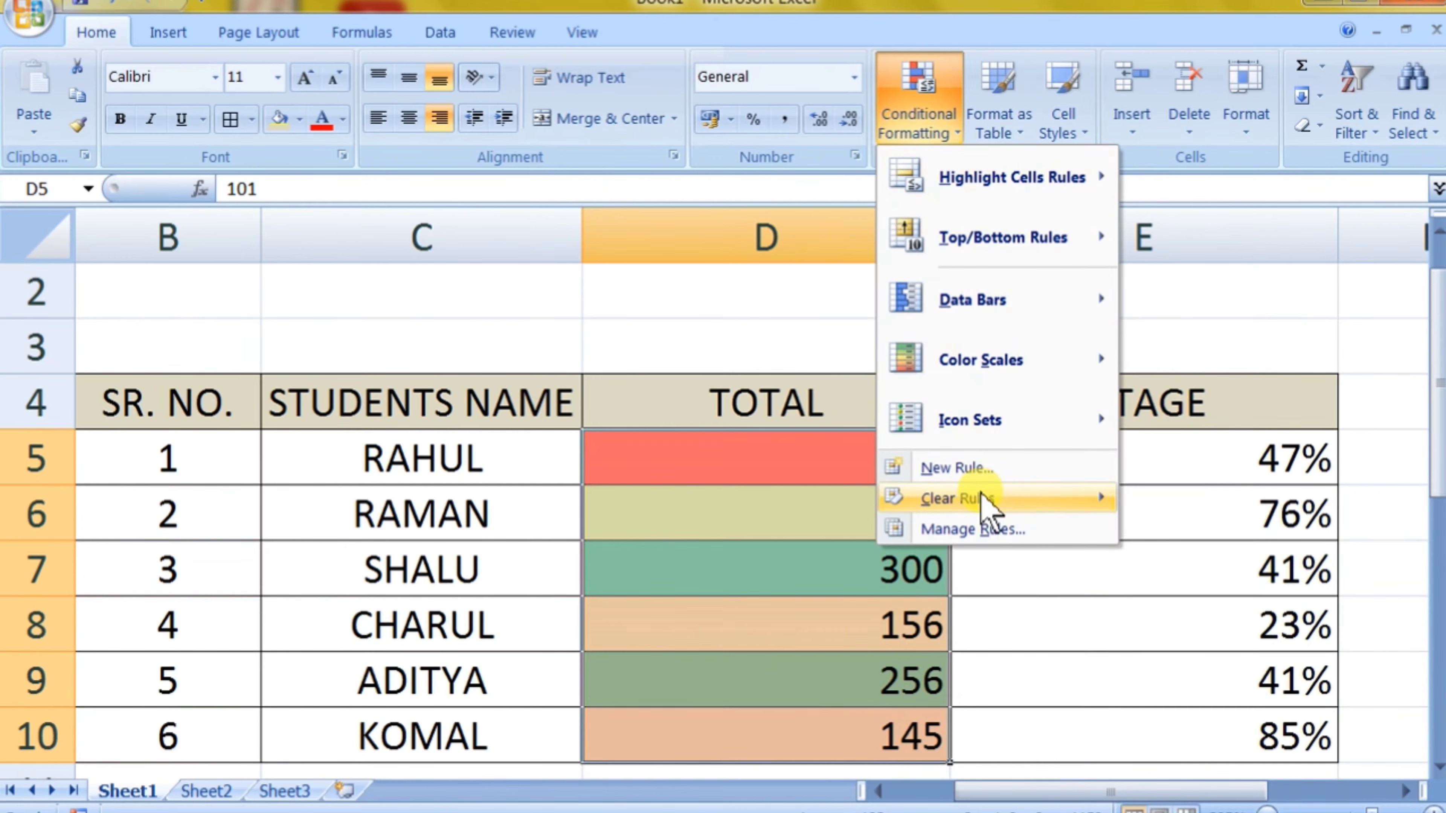
{"action": "mouse_move", "coordinate": [990, 499]}
{"action": "left_click", "coordinate": [1183, 499]}
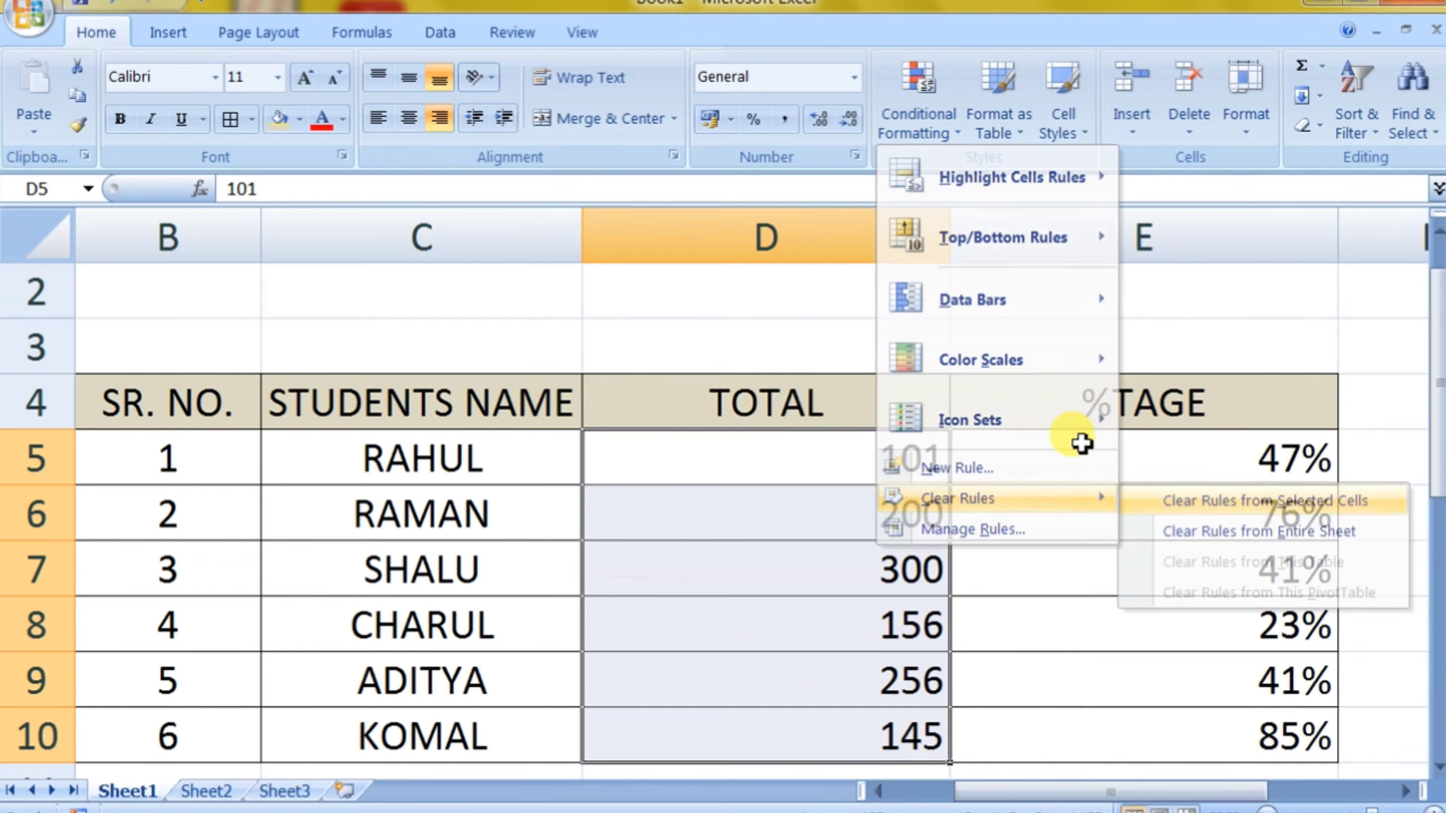
Step: Apply the icon set with four blue signal bars to the TOTAL values D5:D10 and compare the icons with the totals
{"action": "left_click", "coordinate": [951, 132]}
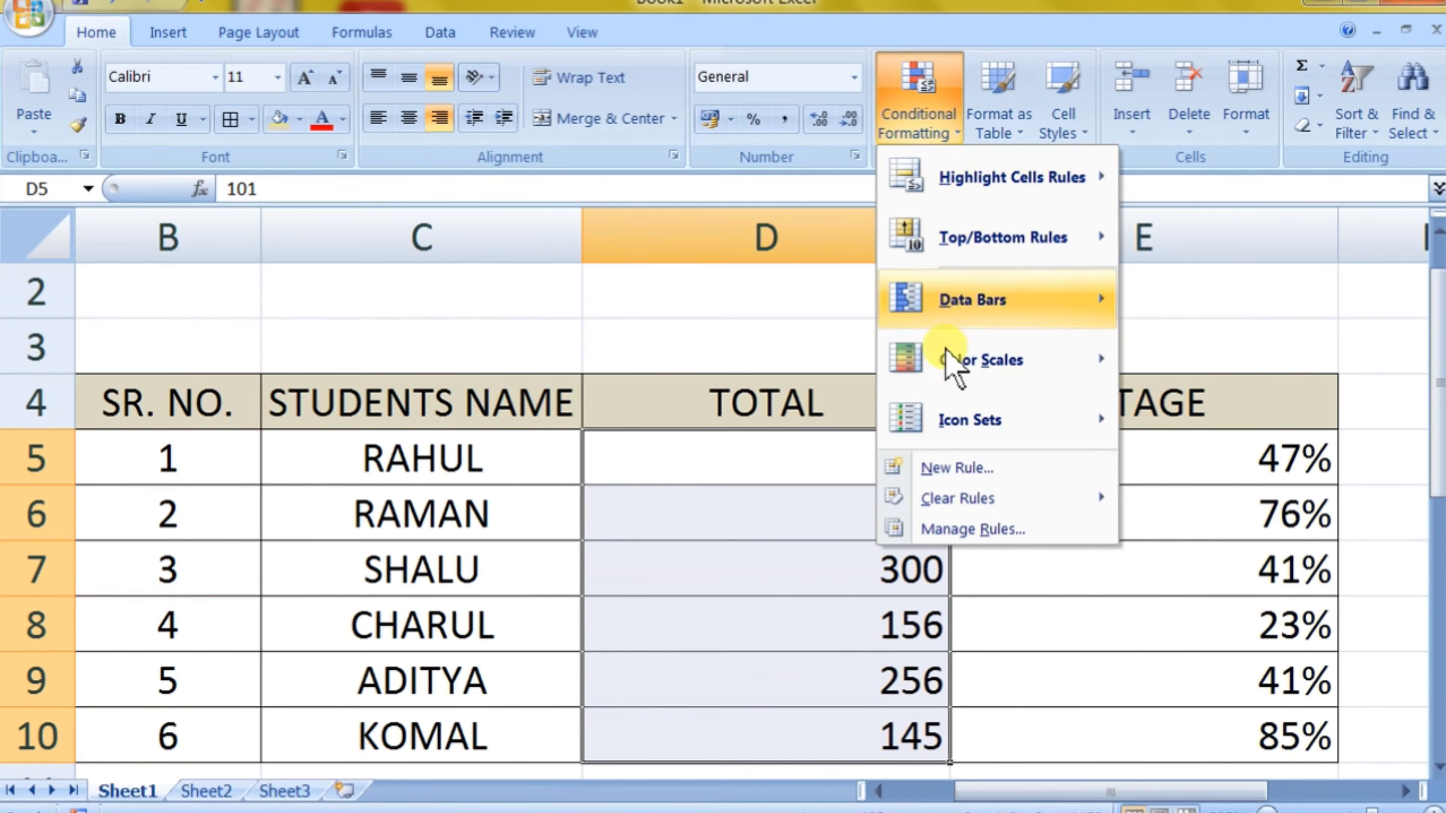
{"action": "mouse_move", "coordinate": [961, 425]}
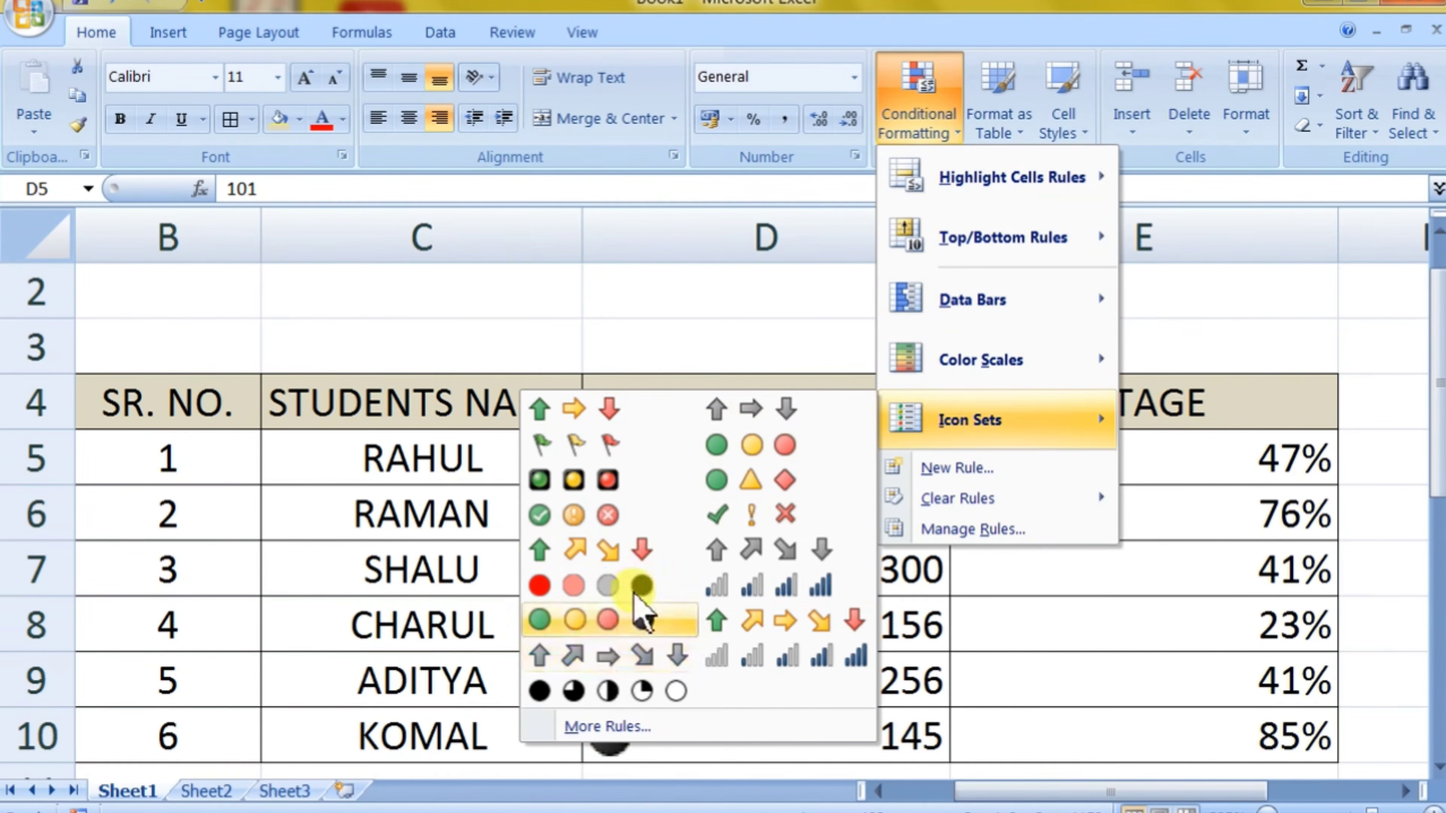
{"action": "left_click", "coordinate": [750, 587]}
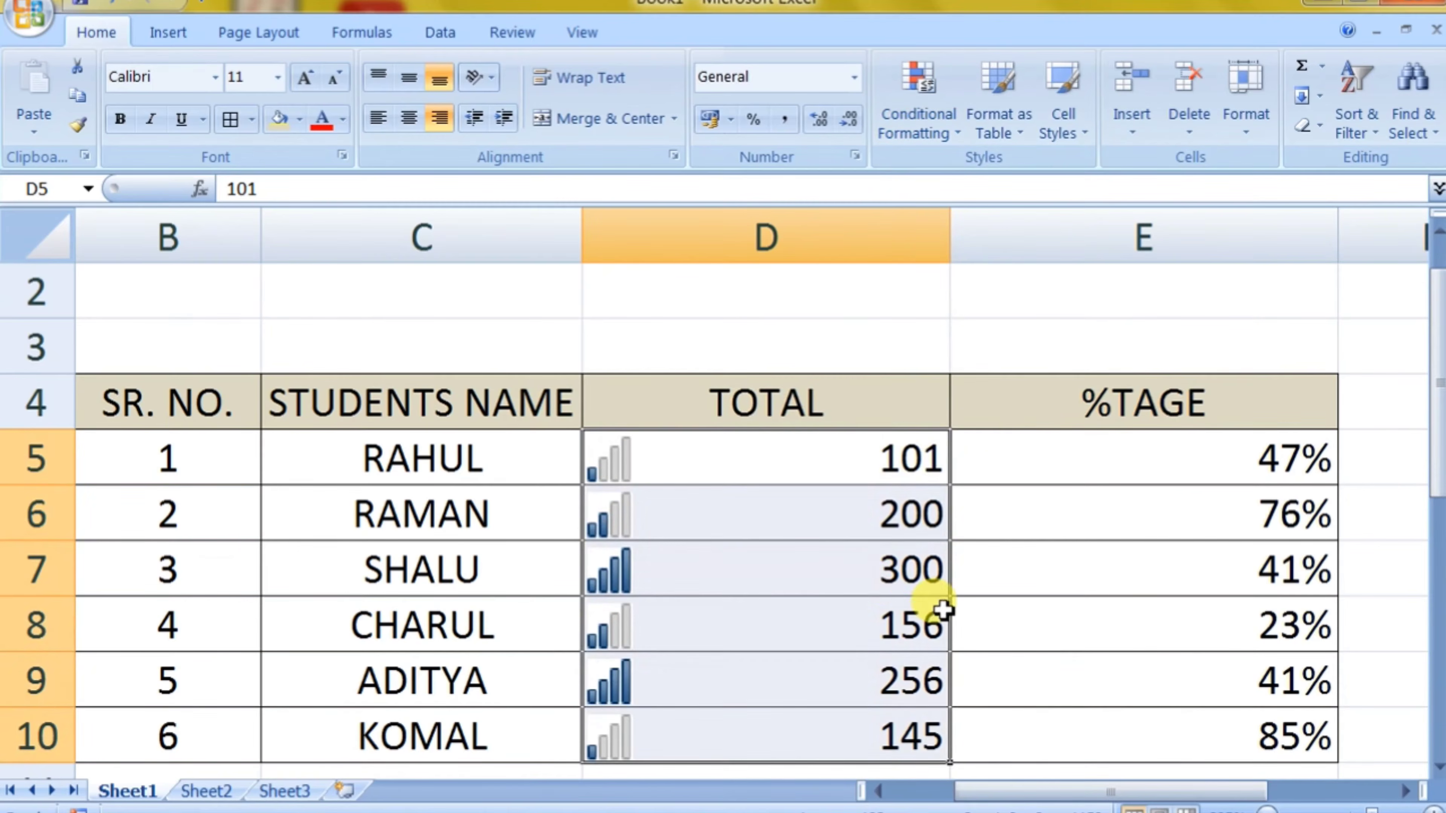
{"action": "left_click", "coordinate": [854, 576]}
{"action": "left_click", "coordinate": [604, 461]}
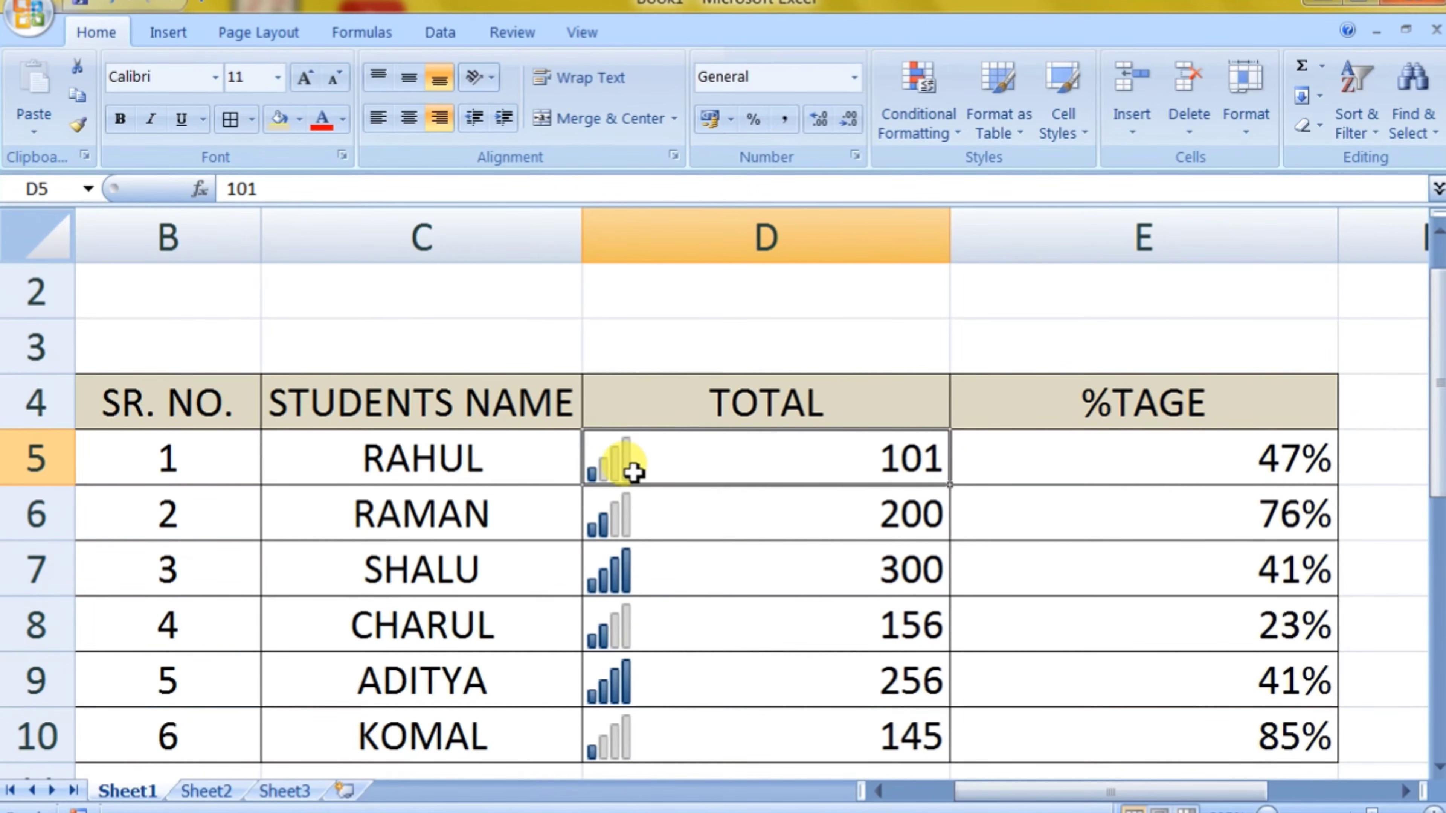
{"action": "left_click", "coordinate": [841, 512]}
{"action": "left_click", "coordinate": [808, 593]}
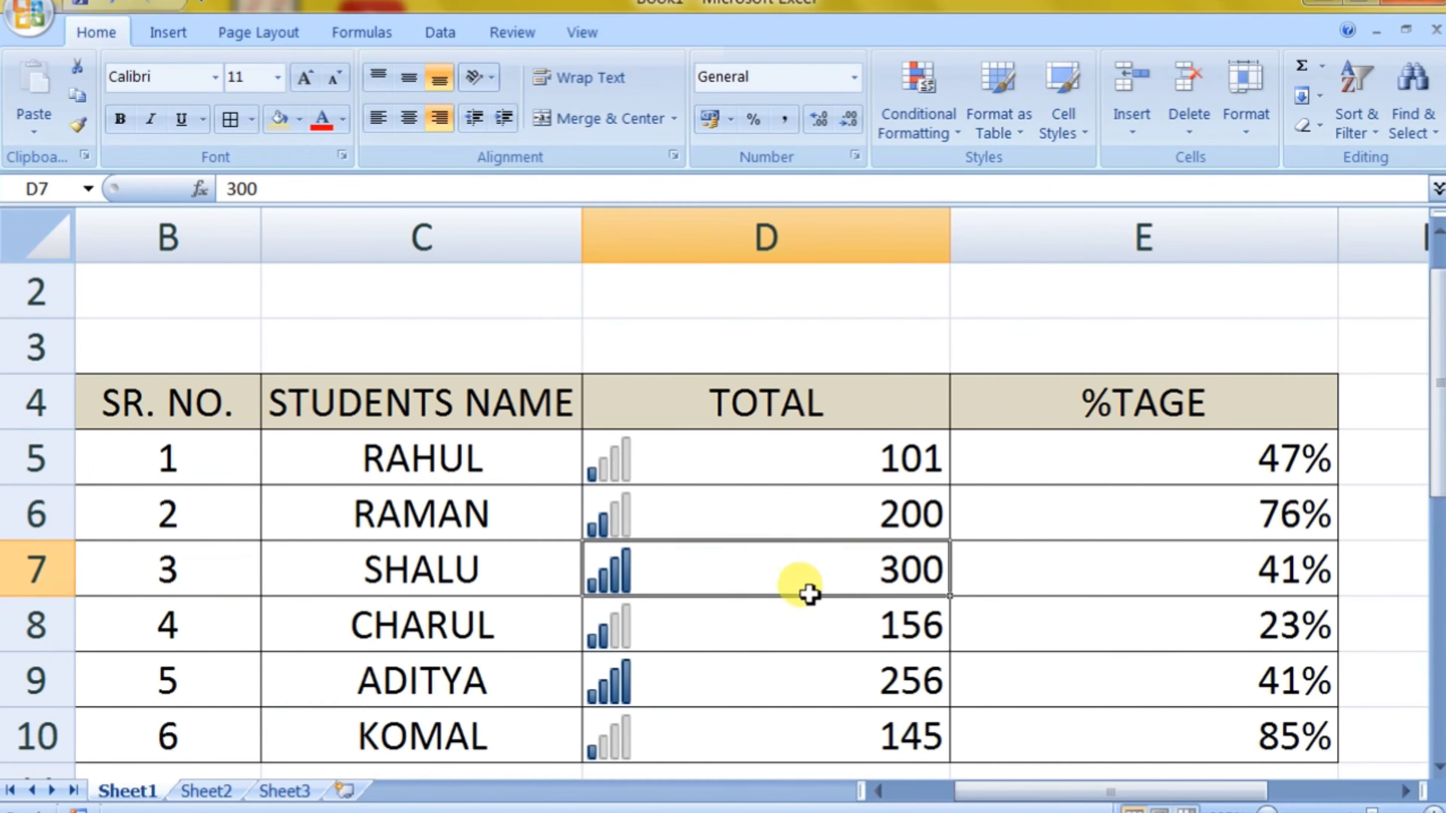
{"action": "left_click", "coordinate": [830, 687]}
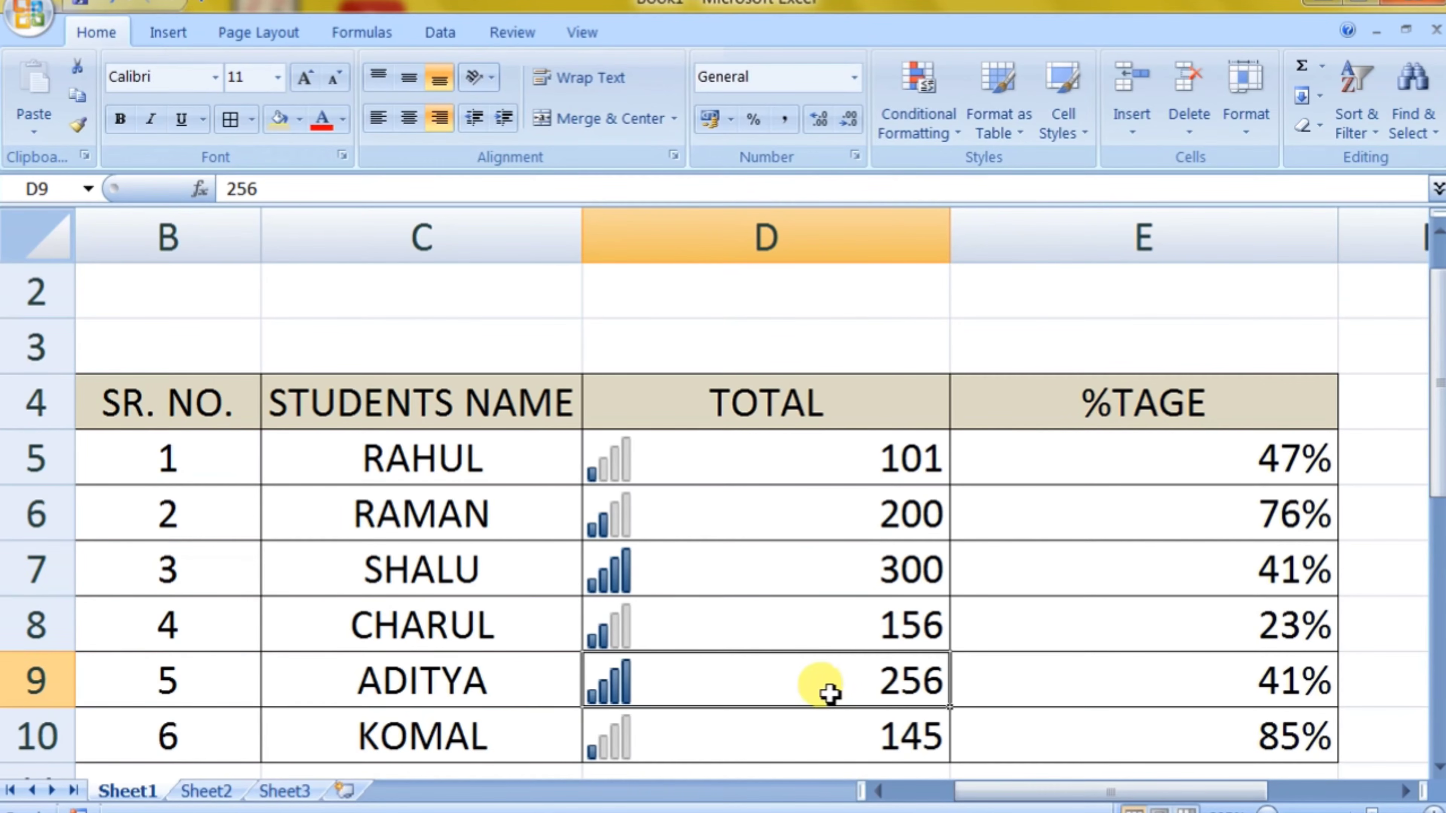
Step: Switch the TOTAL values D5:D10 to the uncircled check mark, exclamation mark and cross icon set, and review the icons
{"action": "left_click_drag", "start_coordinate": [666, 461], "coordinate": [712, 726]}
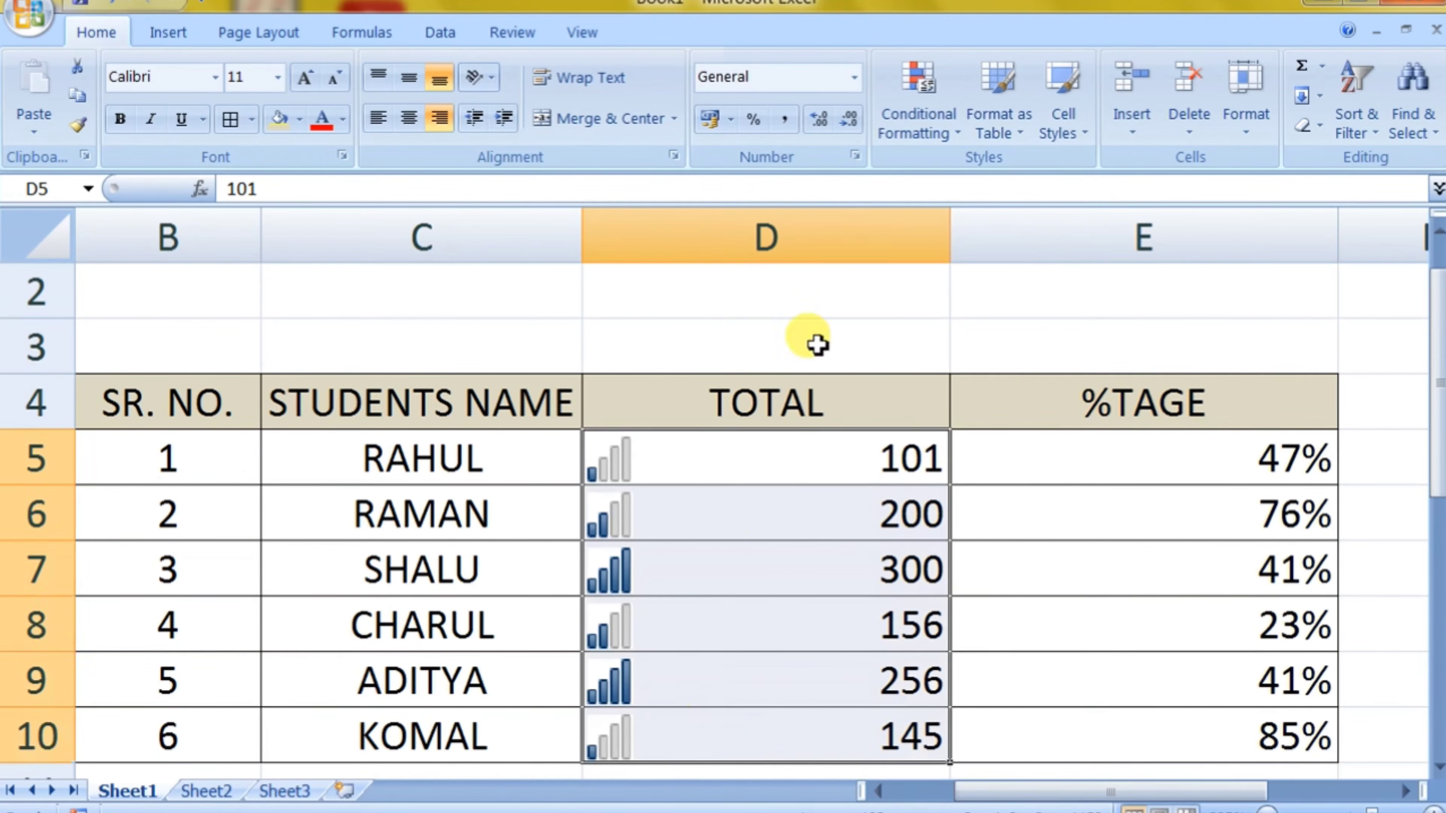
{"action": "left_click", "coordinate": [933, 133]}
{"action": "mouse_move", "coordinate": [953, 388]}
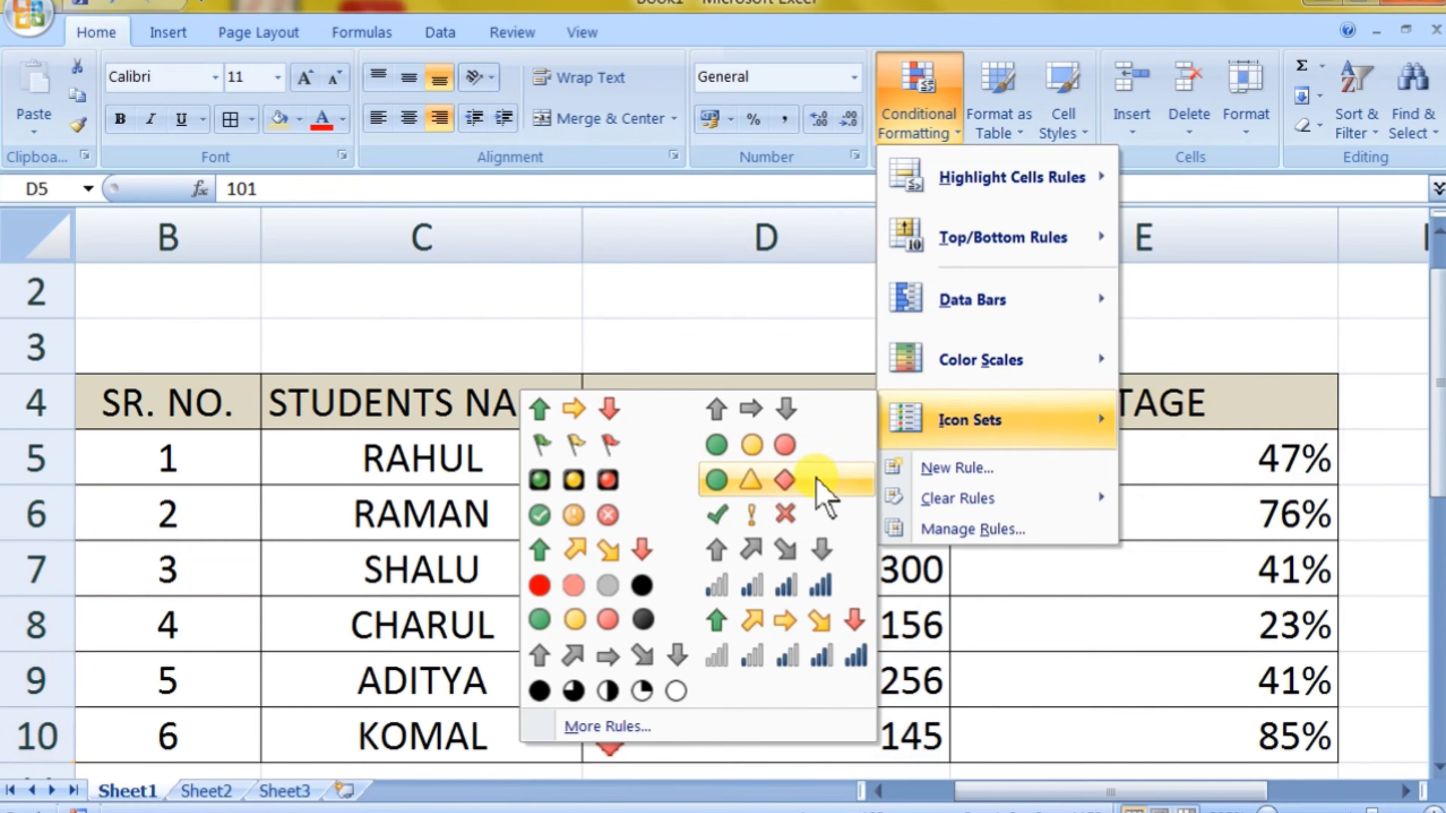
{"action": "left_click", "coordinate": [781, 526]}
{"action": "left_click", "coordinate": [1070, 576]}
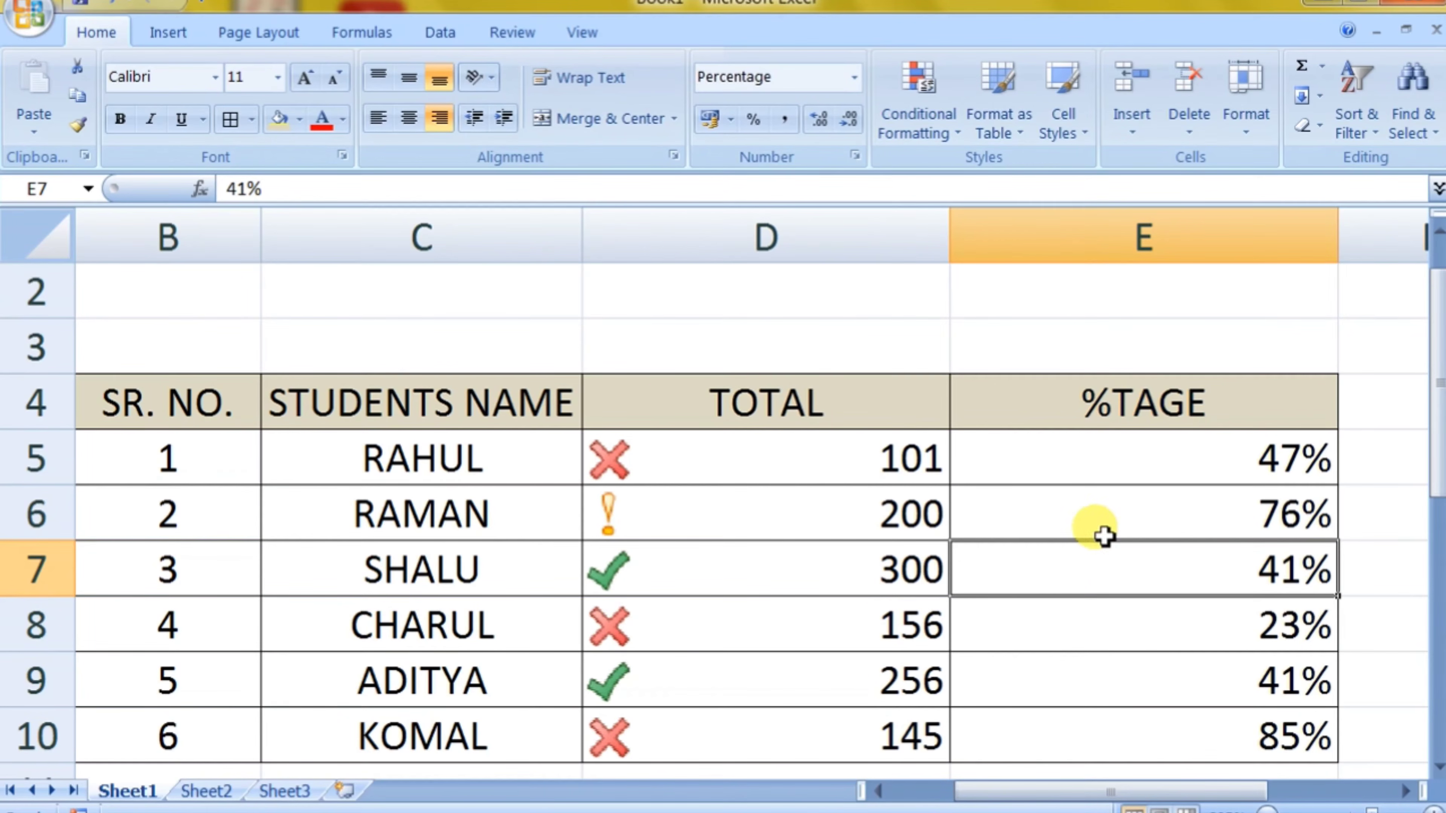
{"action": "left_click", "coordinate": [644, 507]}
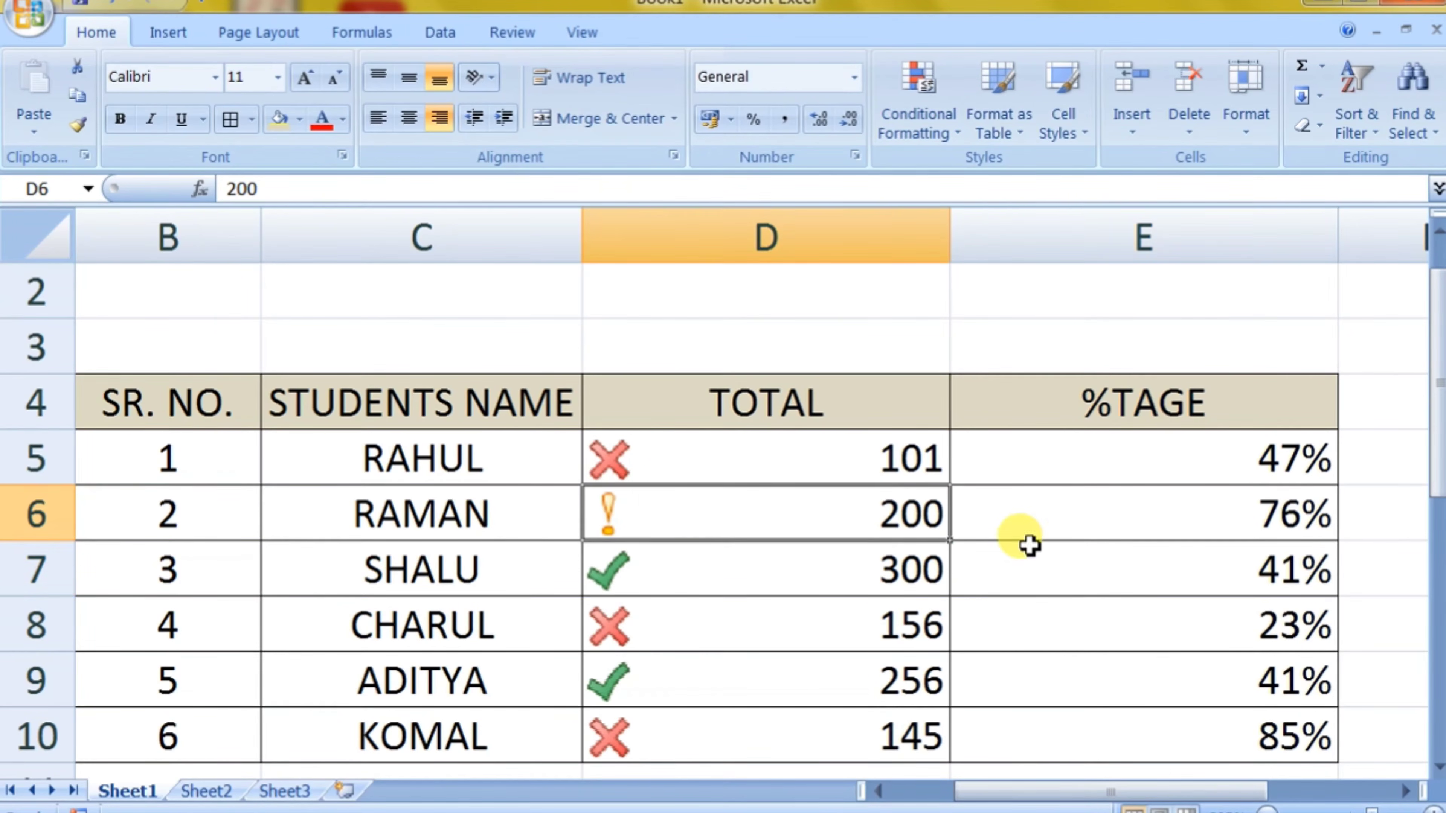
{"action": "left_click", "coordinate": [1092, 556]}
{"action": "left_click", "coordinate": [781, 565]}
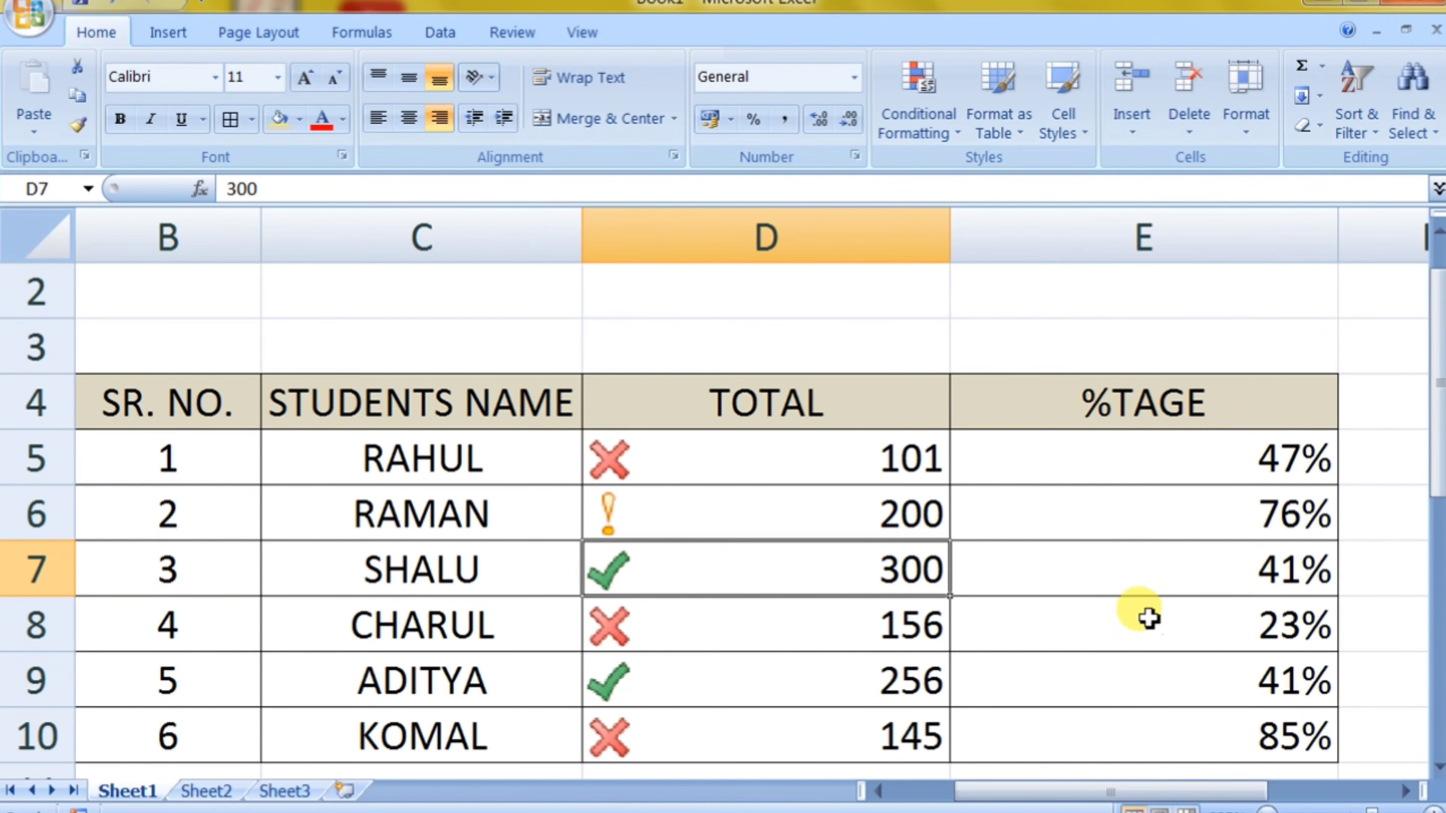
Step: Select the TOTAL values D5:D10 and clear the icon set rules from the selected cells
{"action": "left_click_drag", "start_coordinate": [838, 453], "coordinate": [836, 733]}
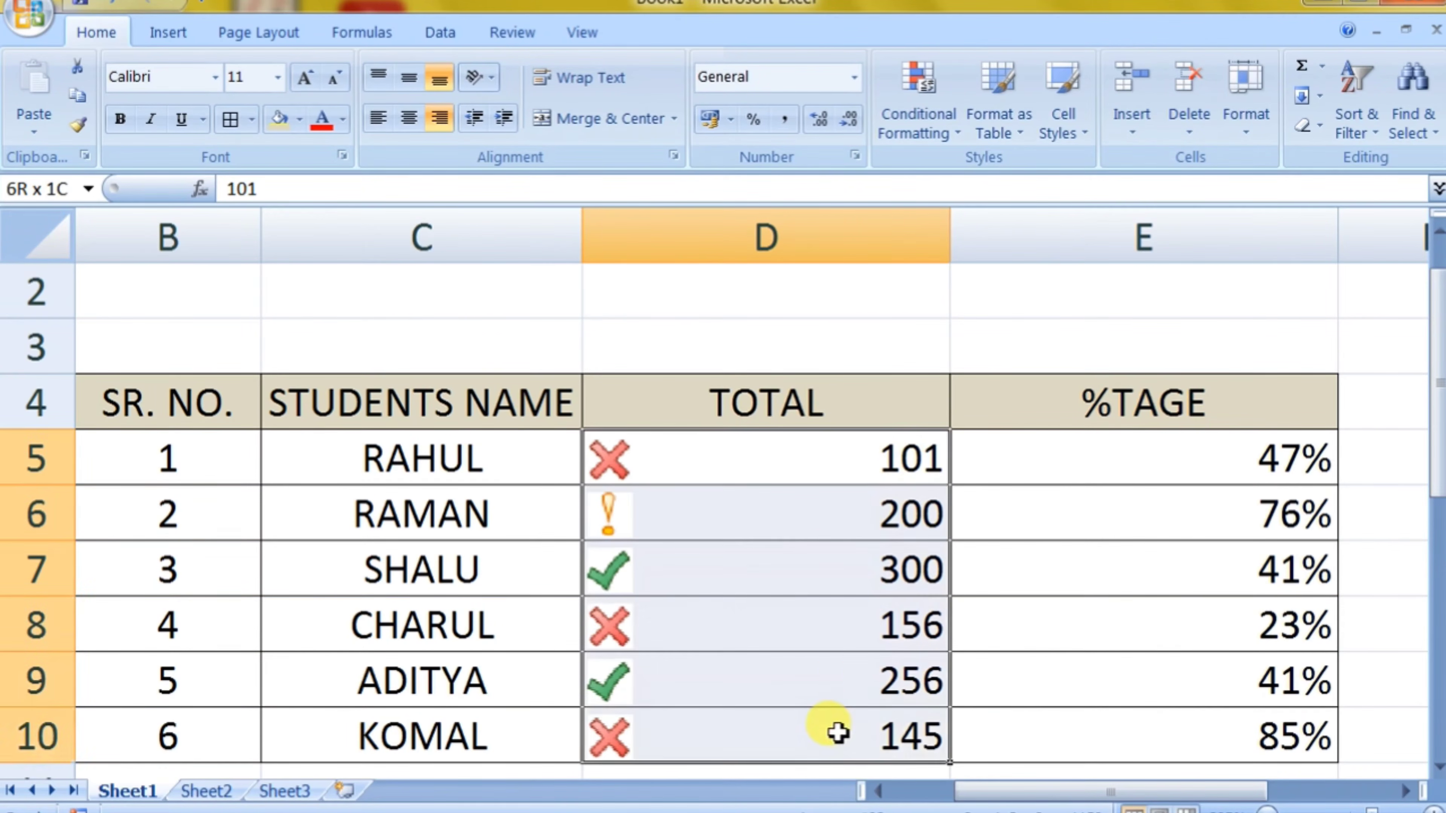
{"action": "left_click", "coordinate": [939, 114]}
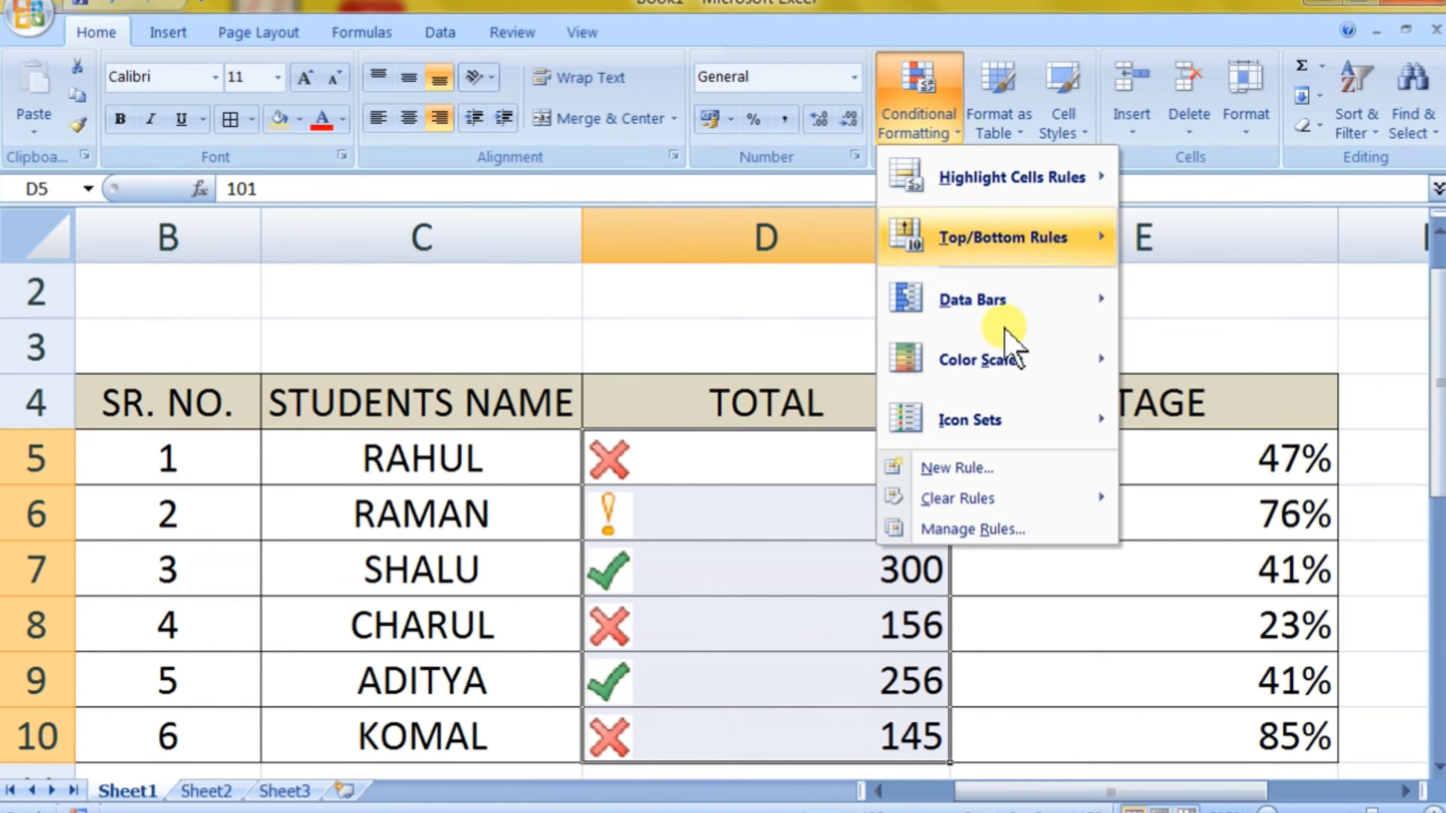
{"action": "mouse_move", "coordinate": [1039, 436]}
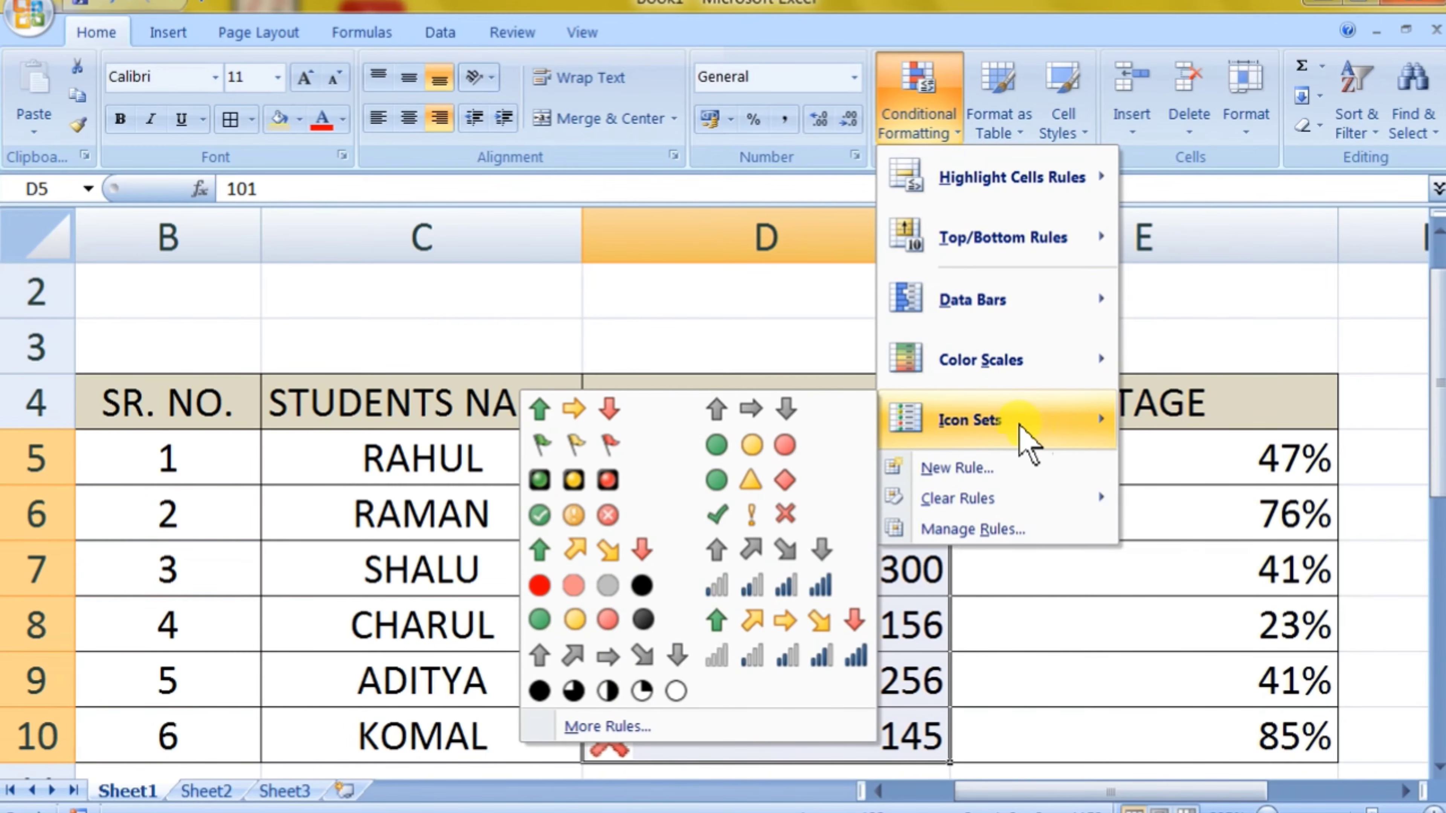
{"action": "mouse_move", "coordinate": [1010, 500]}
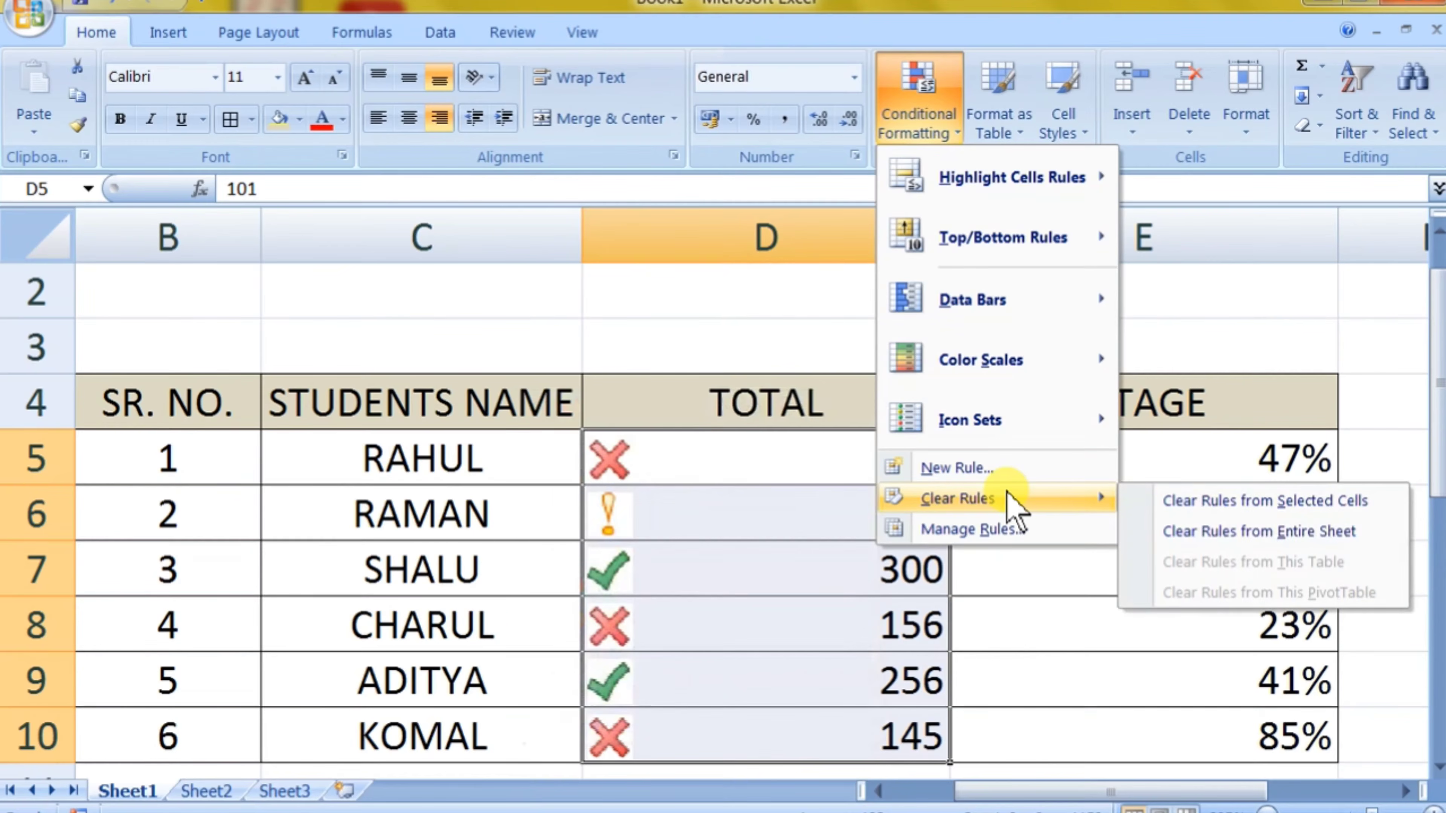
{"action": "left_click", "coordinate": [1201, 504]}
{"action": "left_click", "coordinate": [1068, 546]}
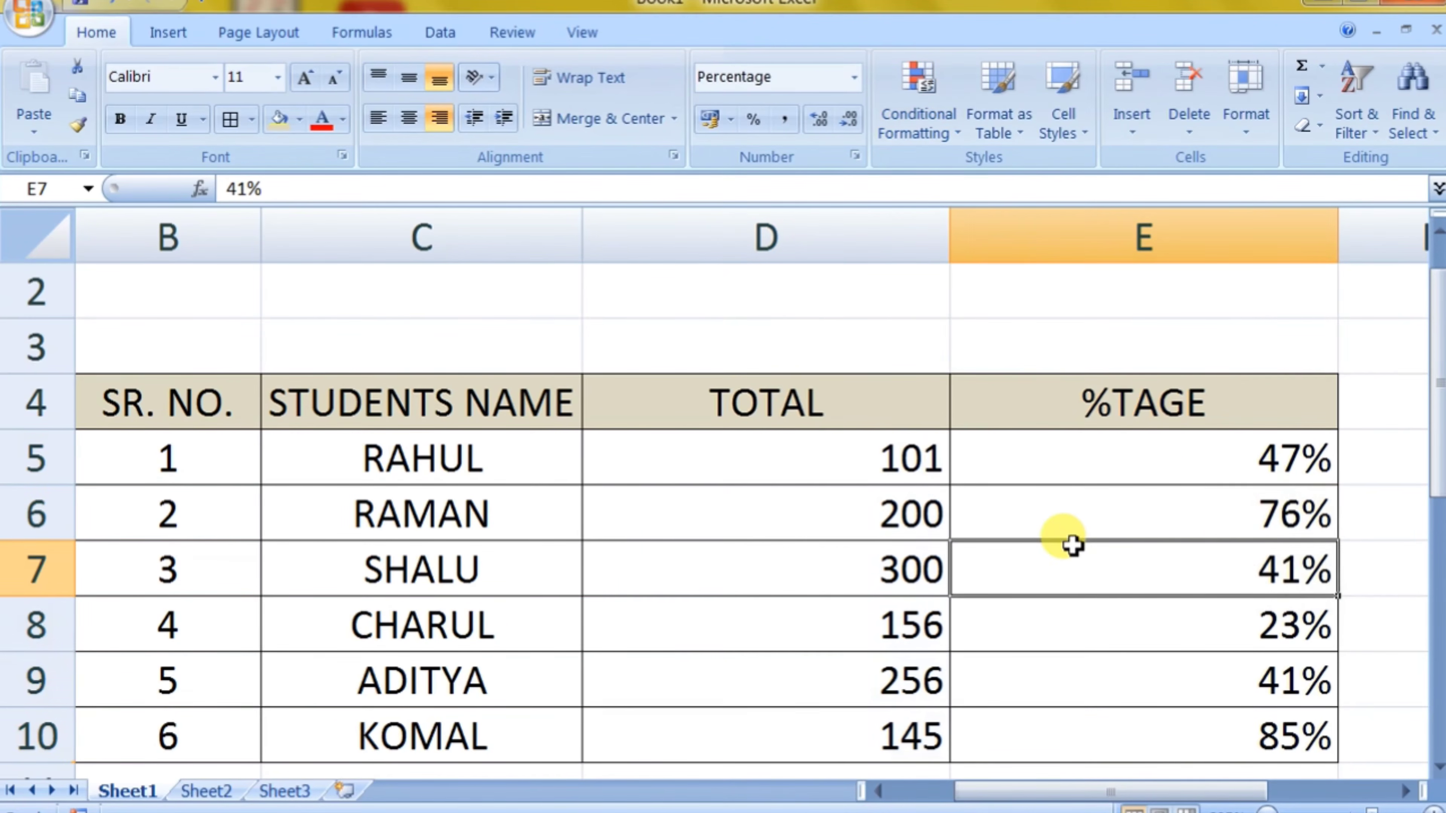
Step: Highlight the TOTAL values in D5:D10 that are between 151 and 250 with Light Red Fill with Dark Red Text
{"action": "left_click", "coordinate": [940, 131]}
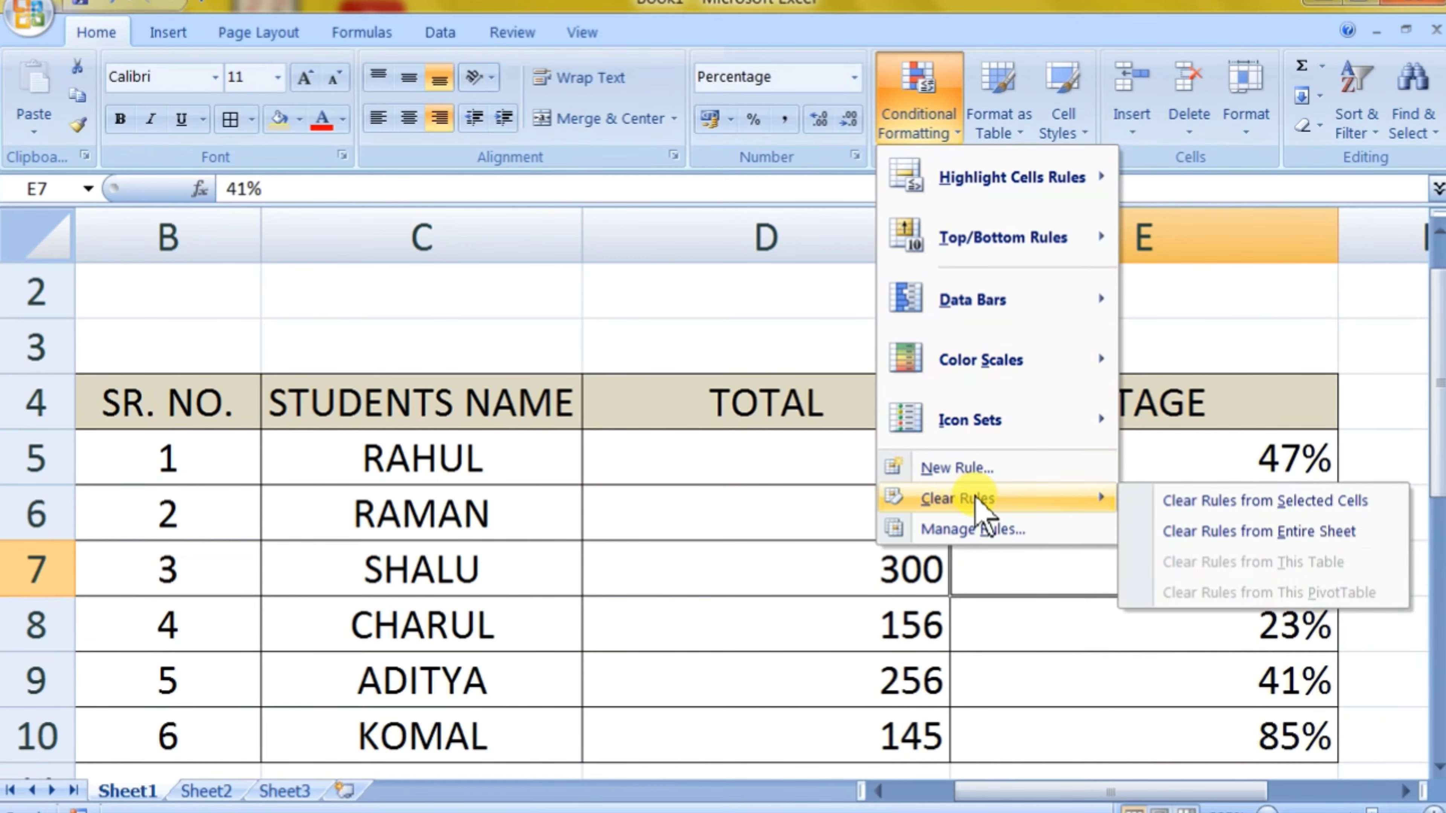
{"action": "left_click", "coordinate": [793, 464]}
{"action": "left_click_drag", "start_coordinate": [794, 465], "coordinate": [851, 719]}
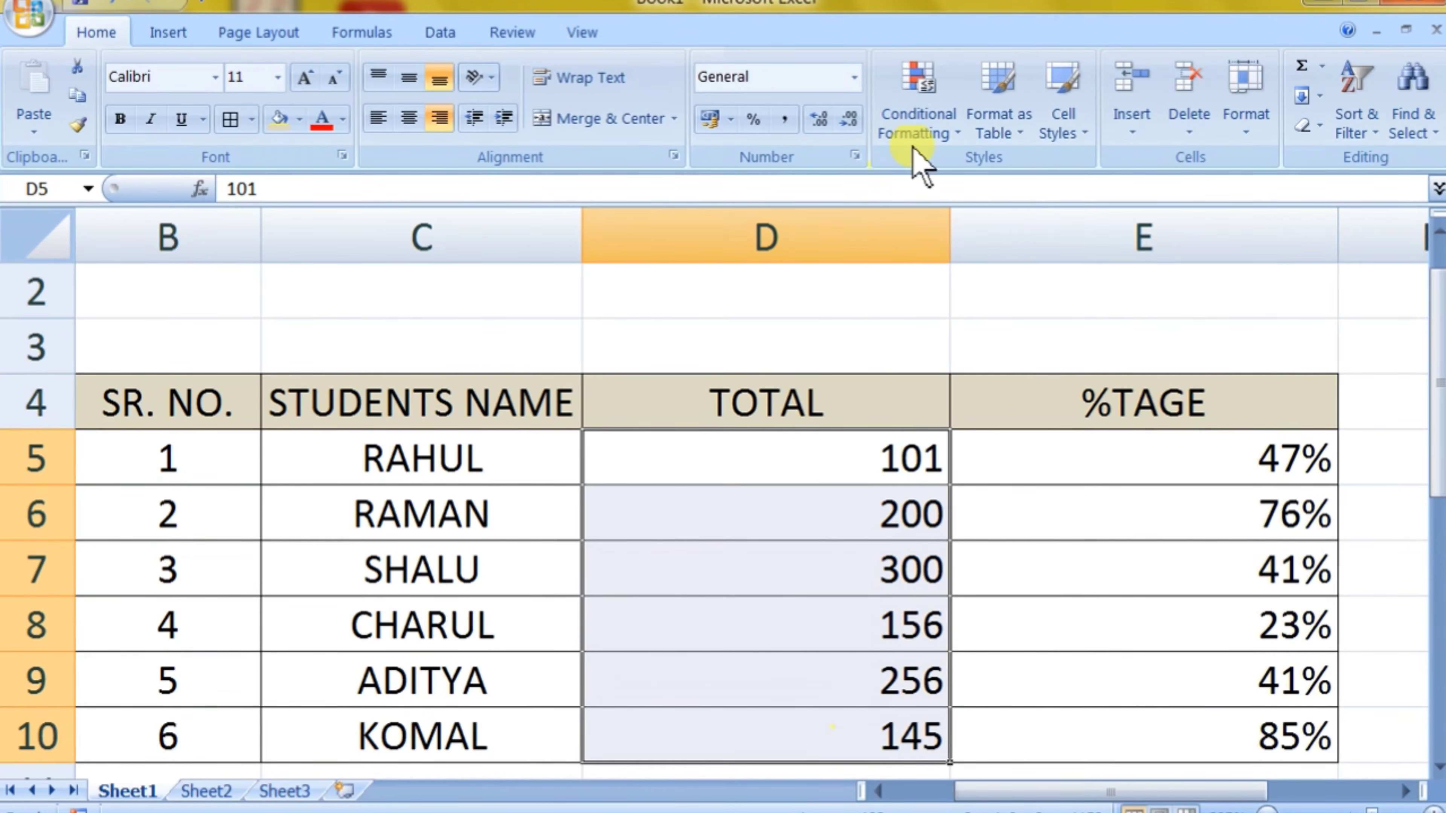
{"action": "left_click", "coordinate": [919, 132]}
{"action": "mouse_move", "coordinate": [936, 196]}
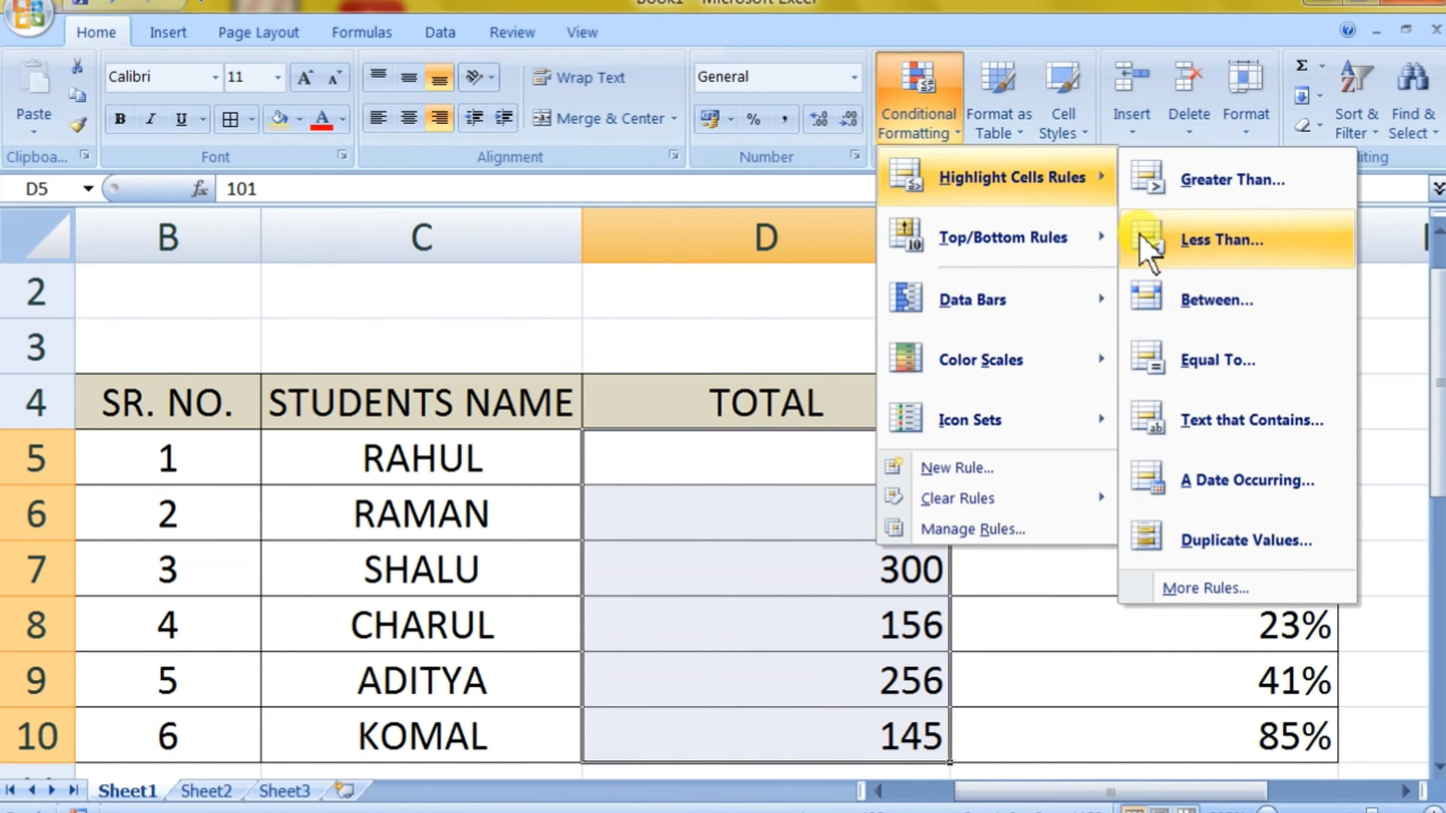
{"action": "left_click", "coordinate": [1149, 303]}
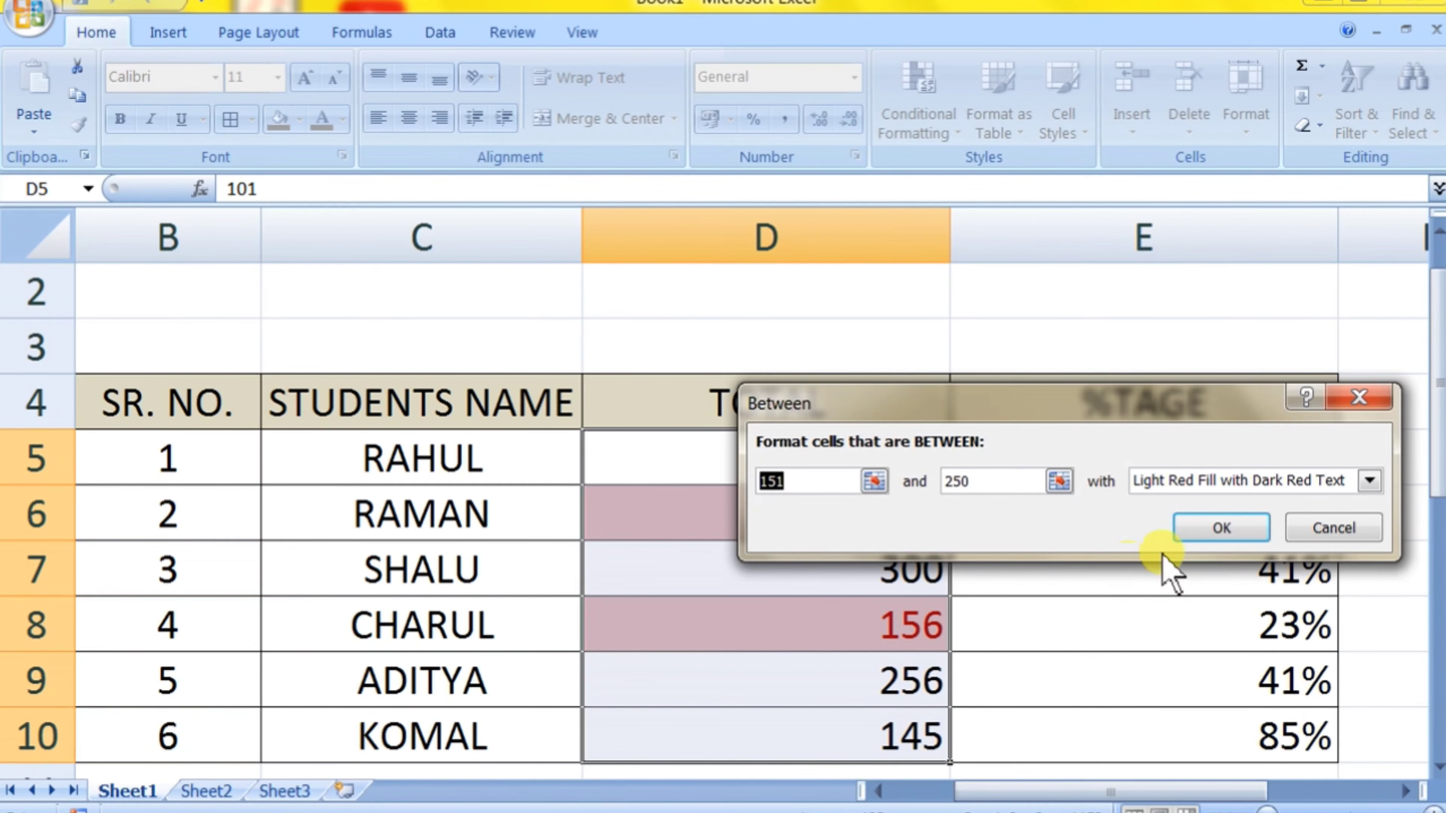
{"action": "left_click", "coordinate": [1191, 529]}
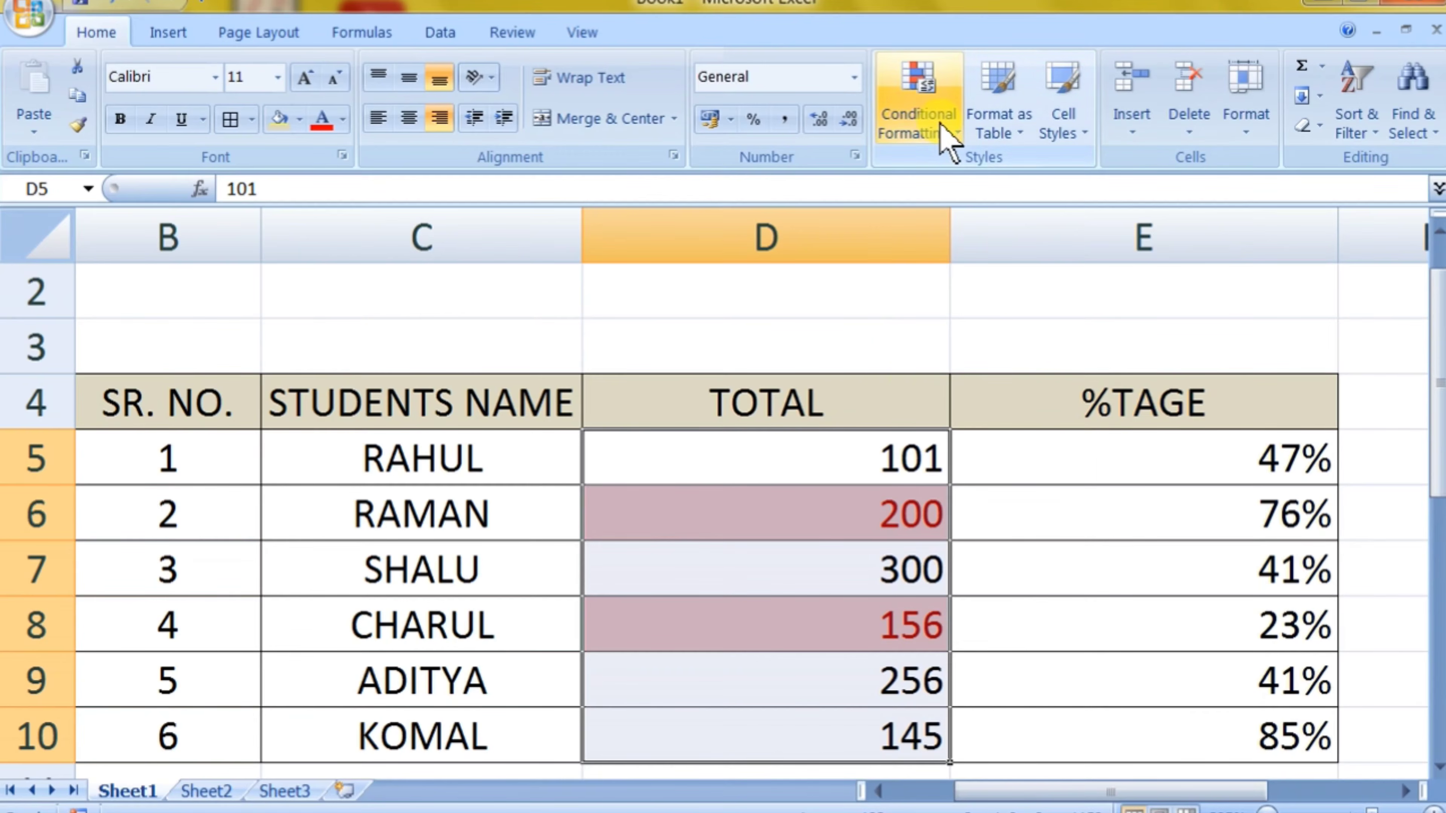
Step: Examine the Between rule for D5:D10 in the Conditional Formatting Rules Manager, reviewing its rule type, limits and format in Edit Formatting Rule
{"action": "left_click", "coordinate": [947, 140]}
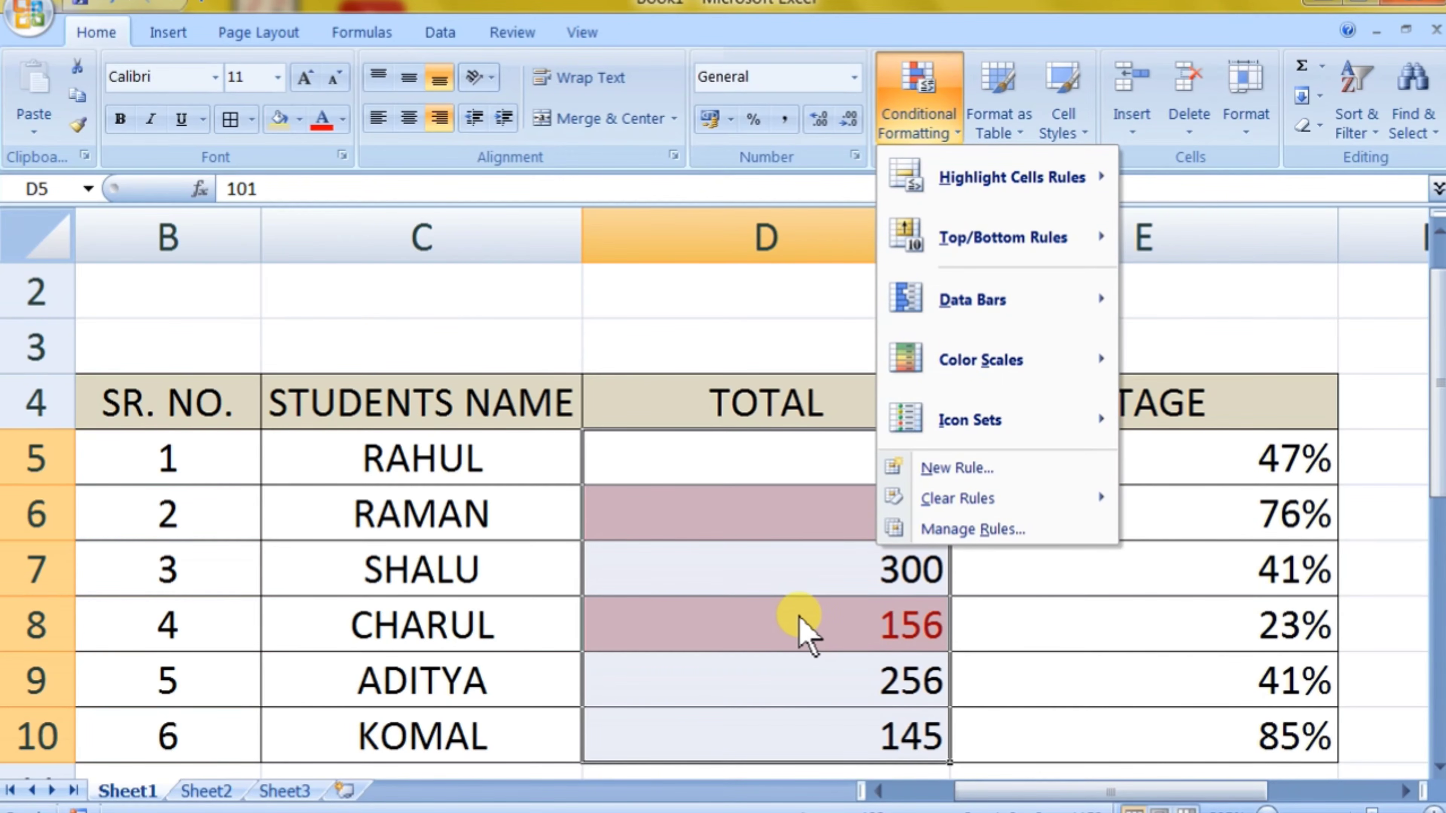
{"action": "left_click", "coordinate": [948, 529]}
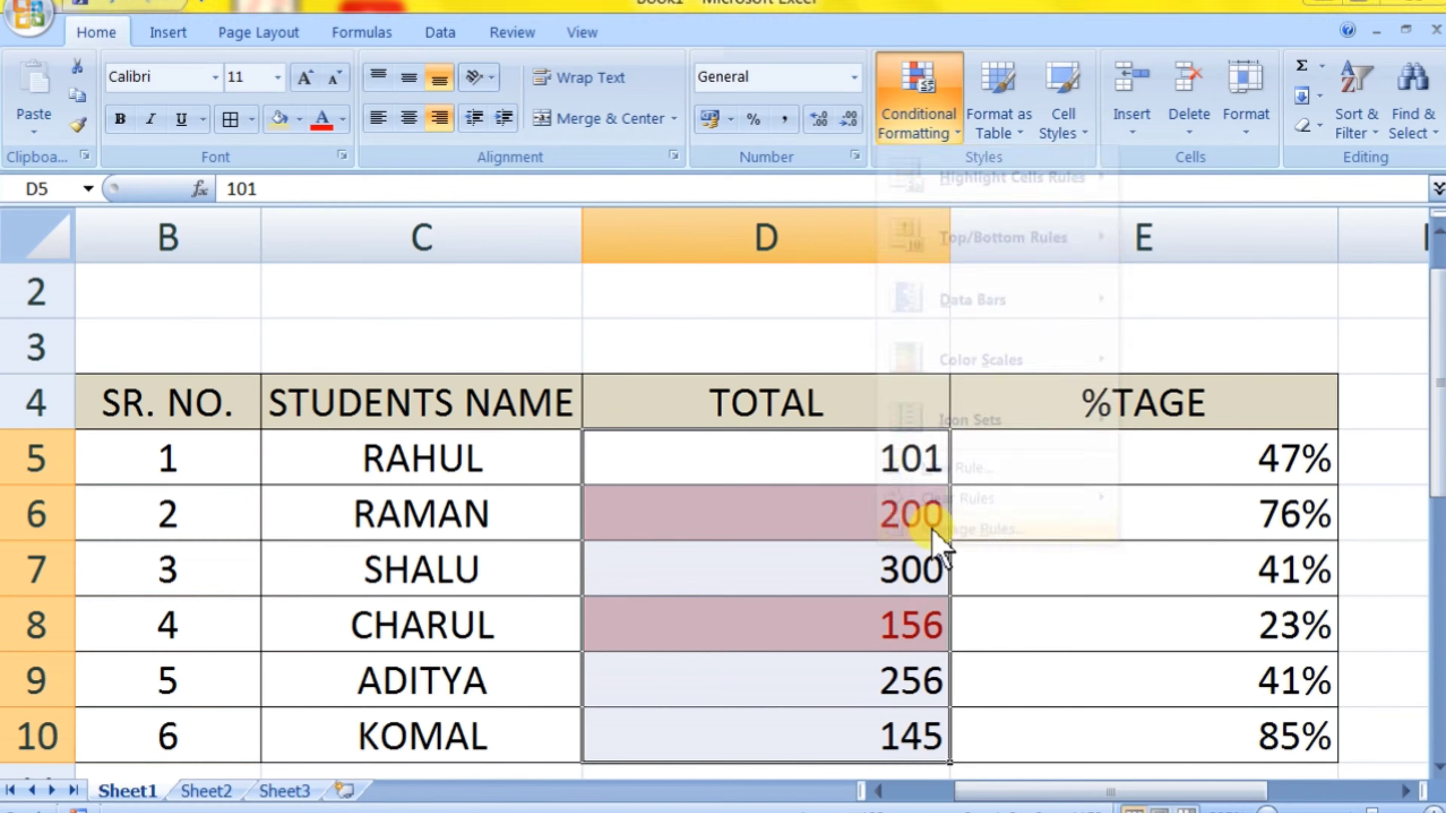
{"action": "left_click_drag", "start_coordinate": [736, 291], "coordinate": [455, 247]}
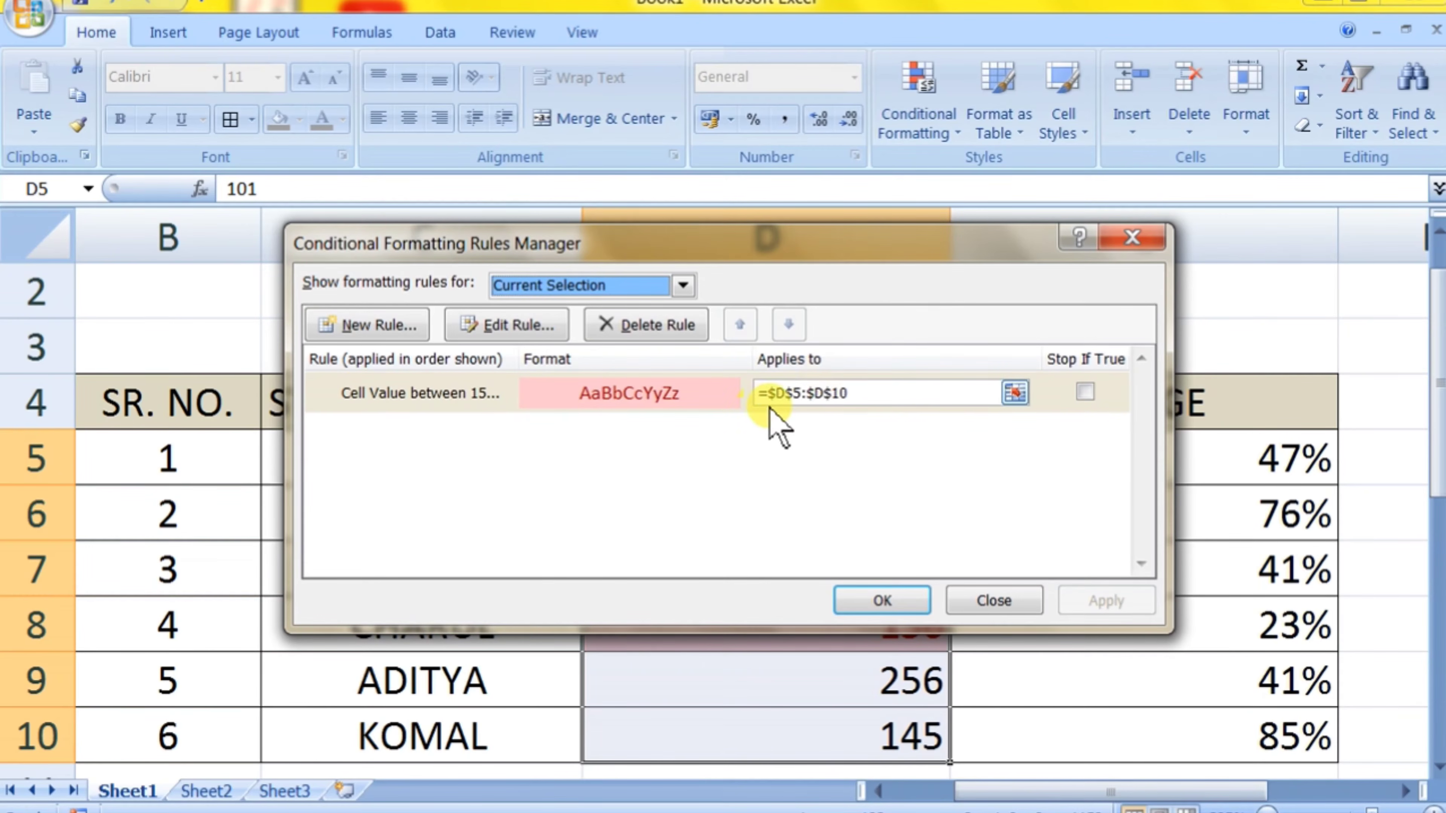
{"action": "left_click", "coordinate": [501, 327]}
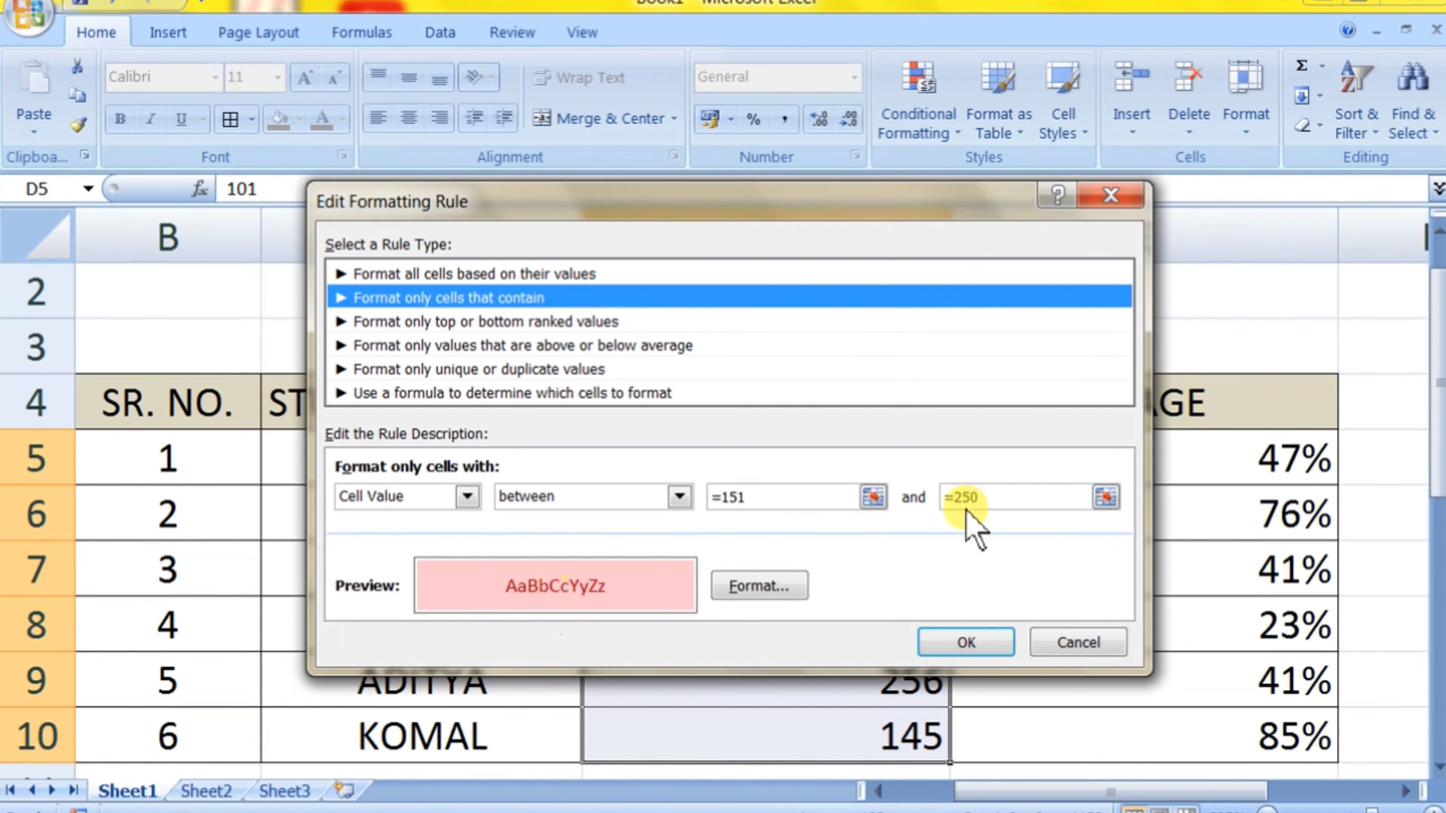
{"action": "left_click", "coordinate": [988, 646]}
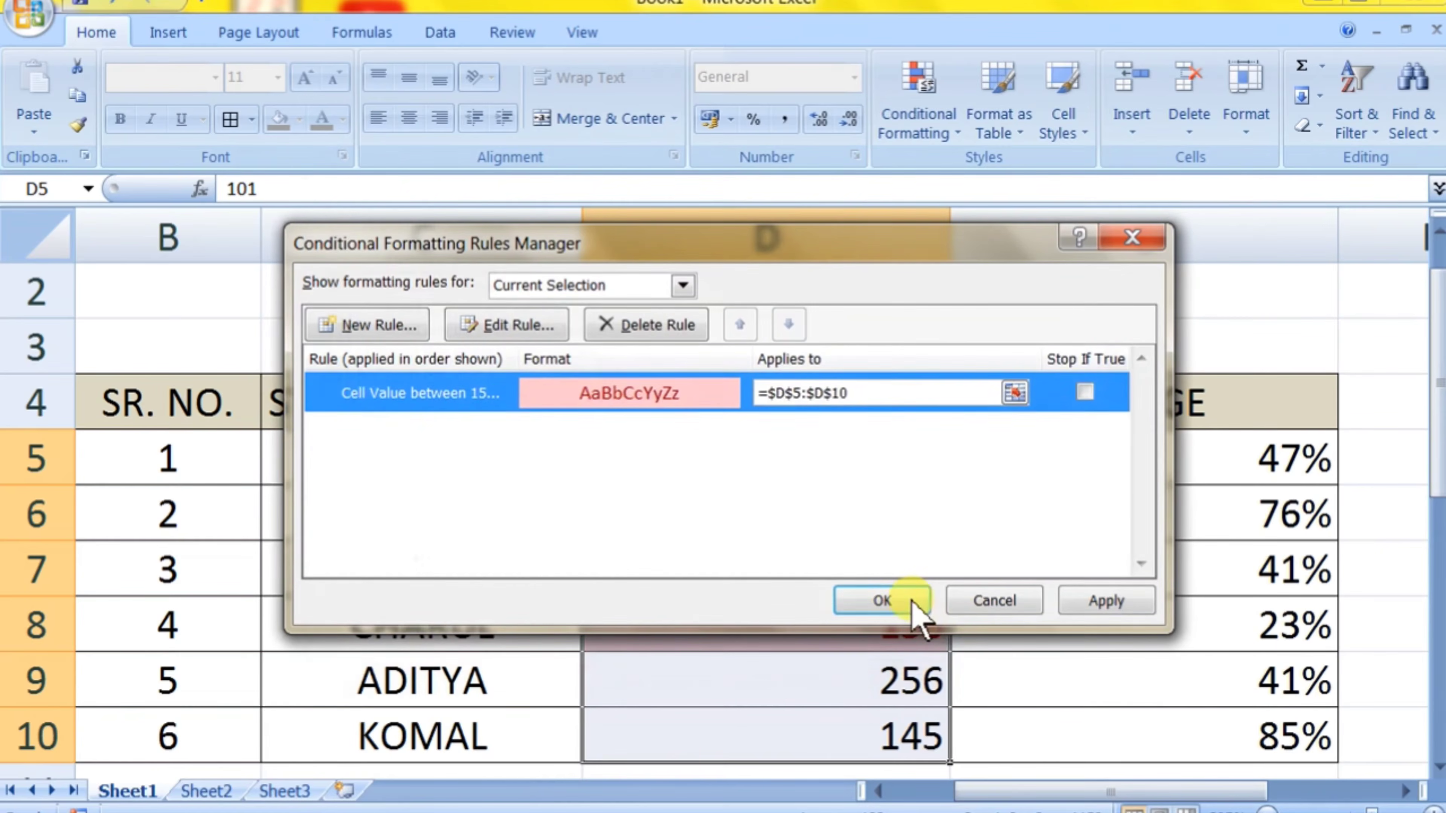
{"action": "left_click", "coordinate": [905, 603]}
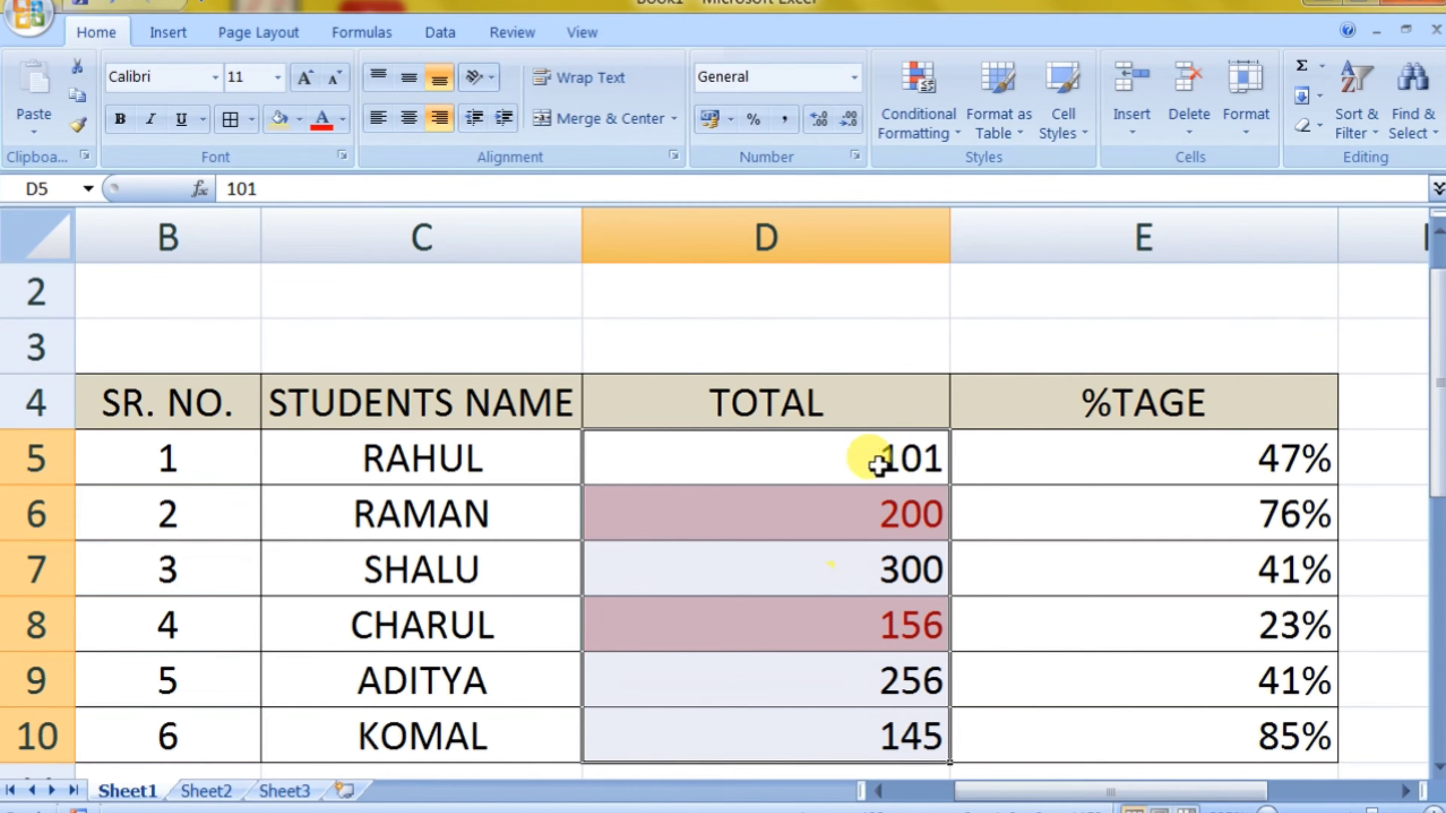
{"action": "left_click", "coordinate": [928, 115]}
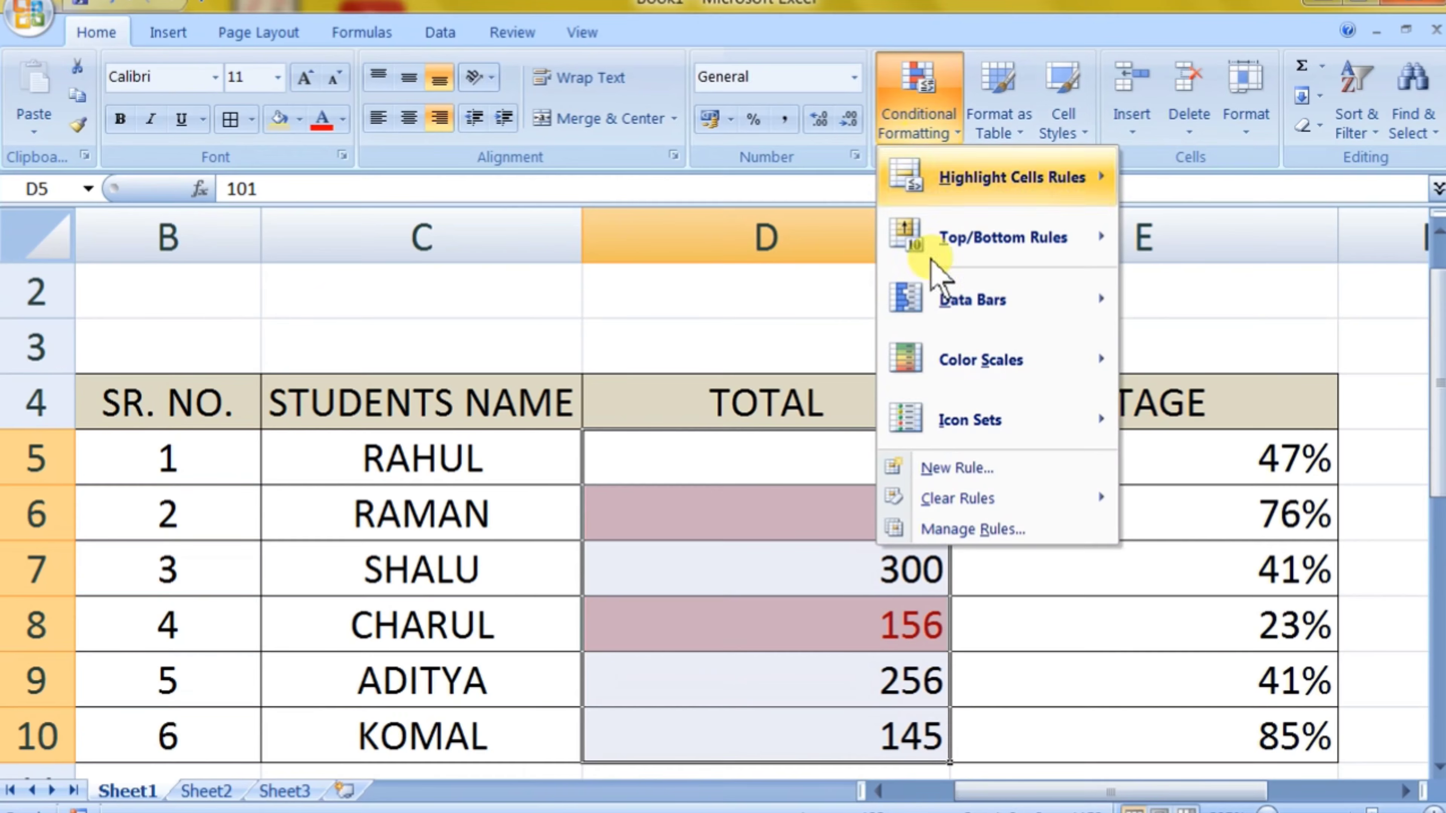
{"action": "left_click", "coordinate": [958, 535]}
{"action": "left_click", "coordinate": [547, 325]}
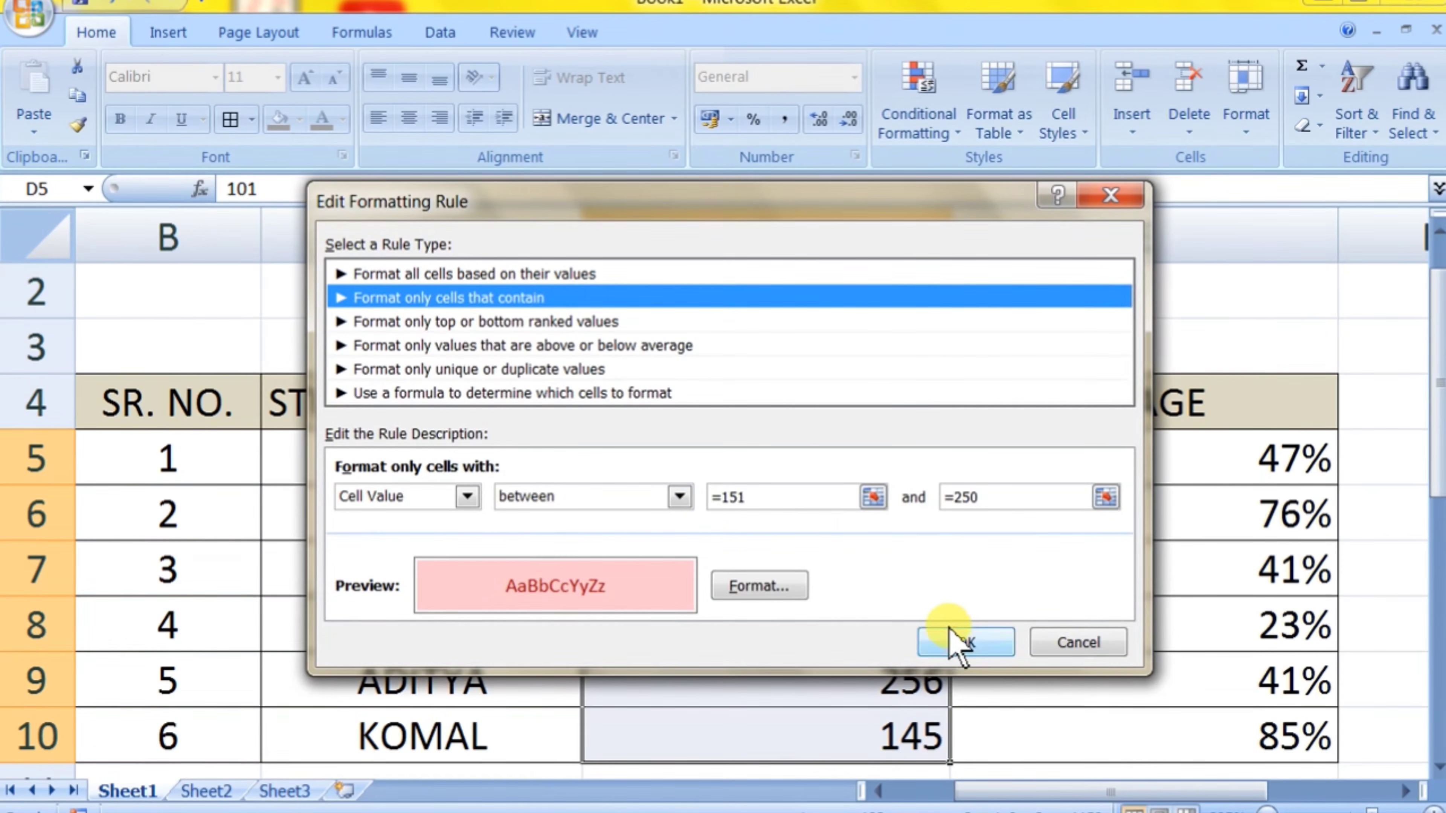
{"action": "left_click", "coordinate": [1069, 642]}
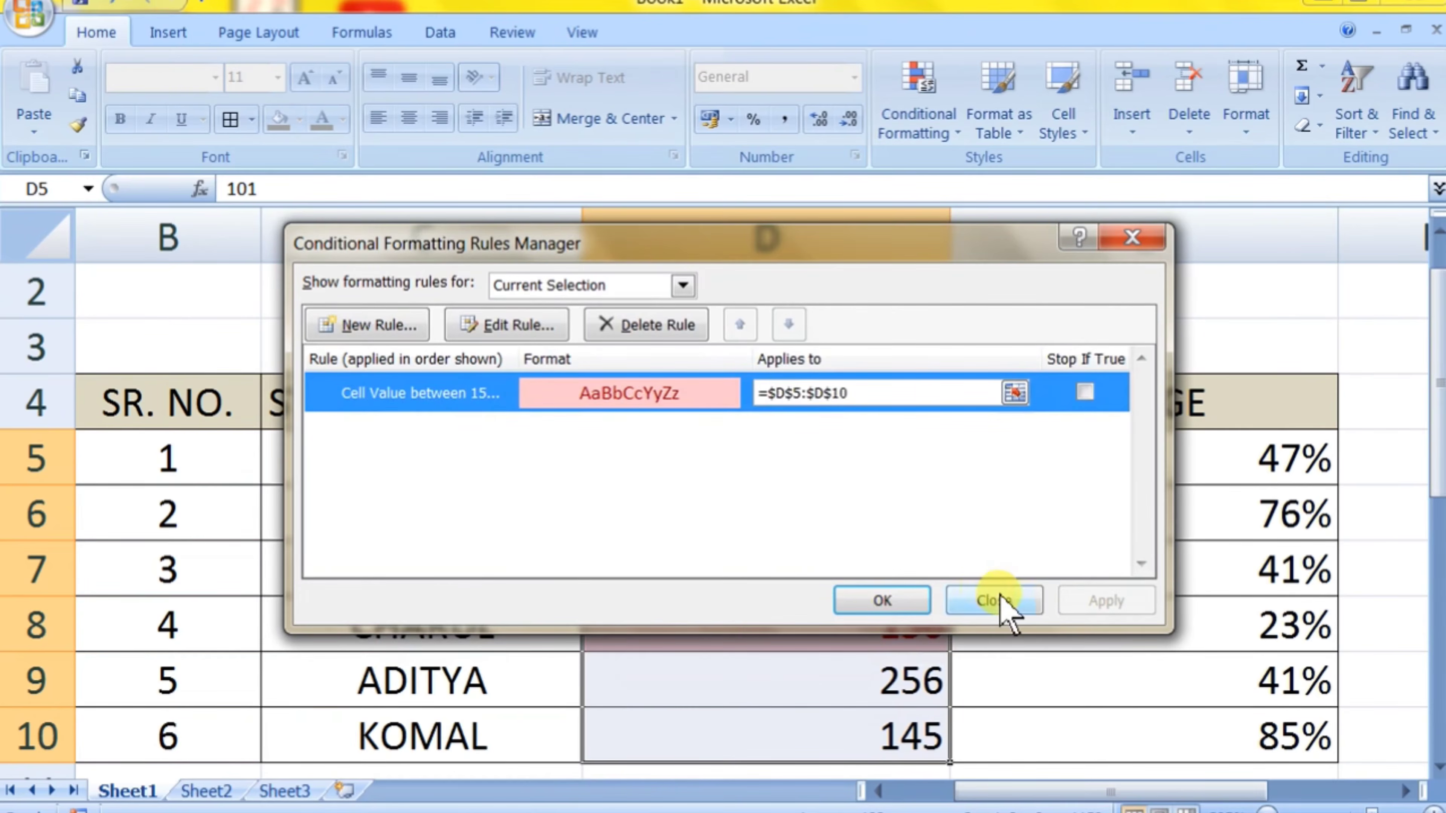
{"action": "left_click", "coordinate": [1001, 602]}
Step: Clear the conditional formatting rules from the entire sheet and deselect the TOTAL values
{"action": "left_click", "coordinate": [919, 126]}
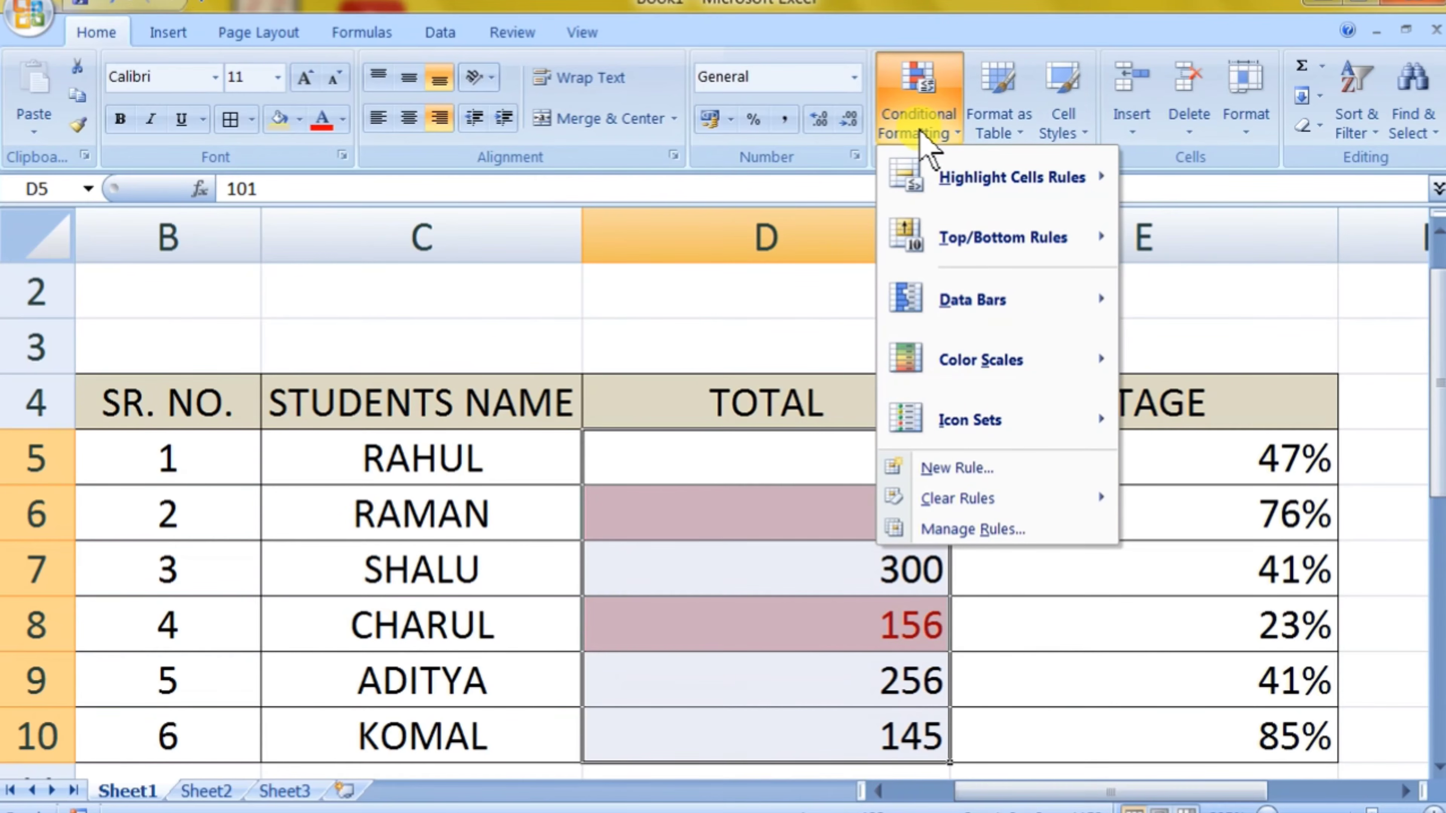
{"action": "mouse_move", "coordinate": [991, 506]}
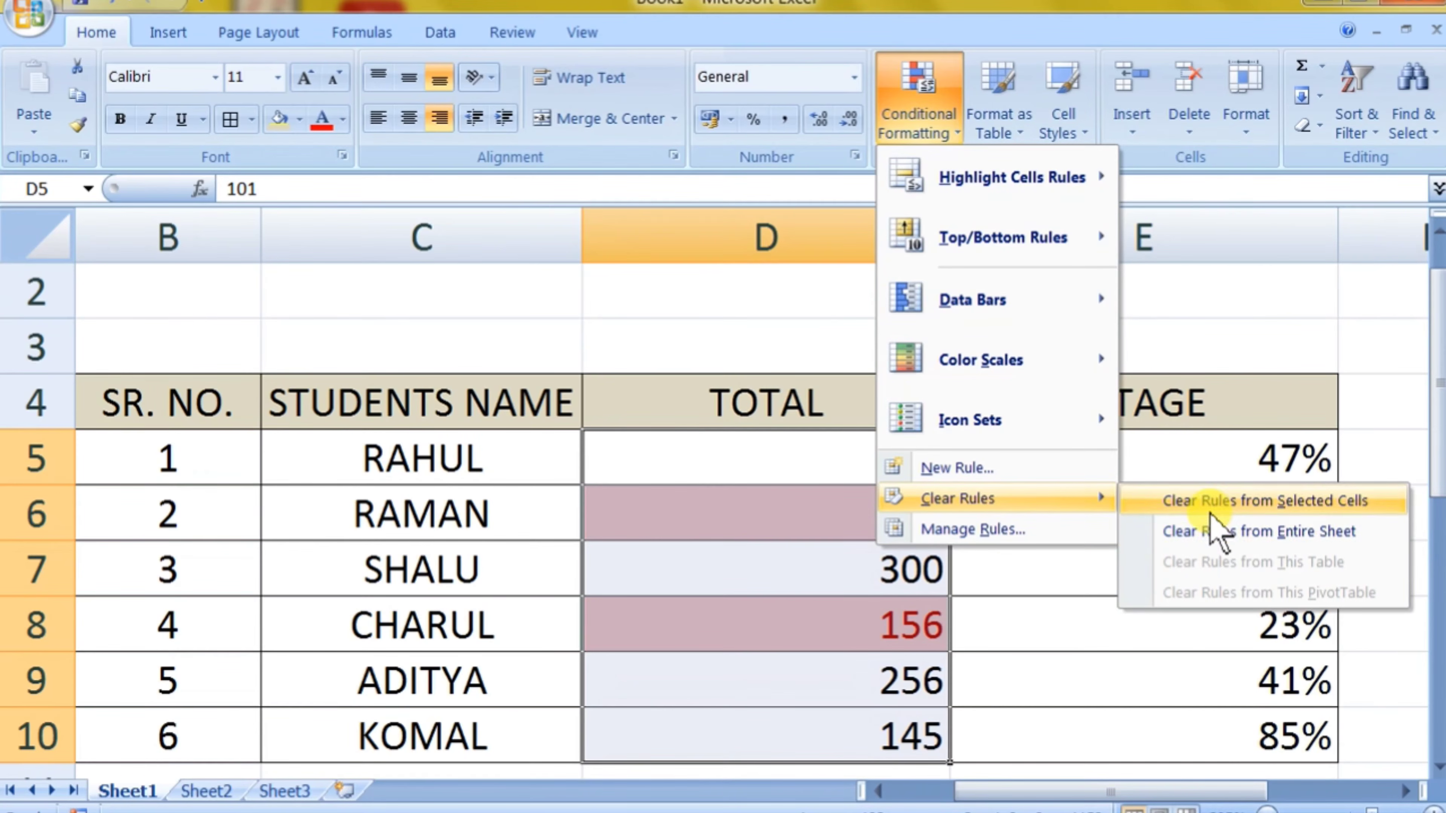
{"action": "left_click", "coordinate": [1212, 532]}
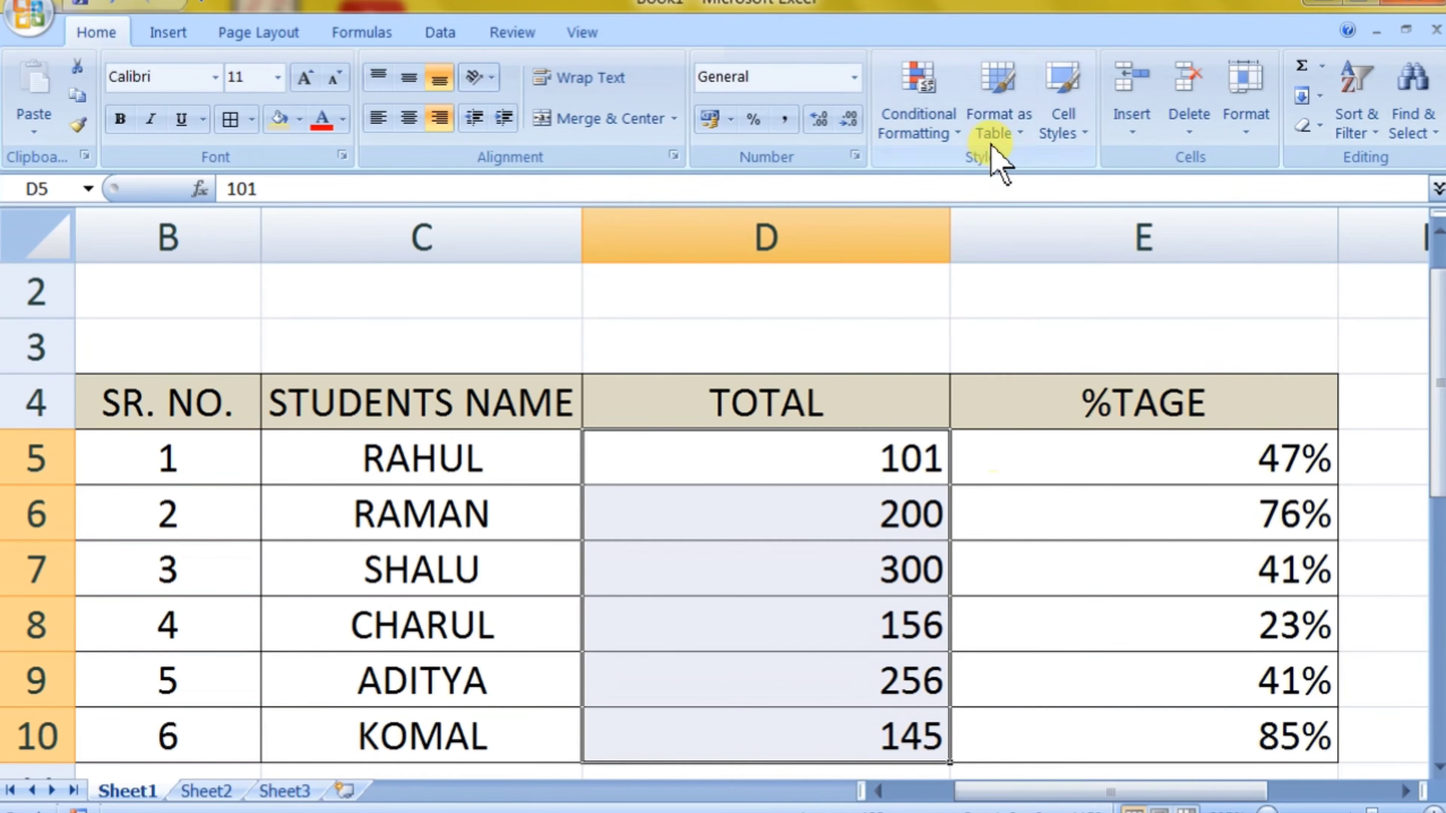
{"action": "left_click", "coordinate": [990, 491]}
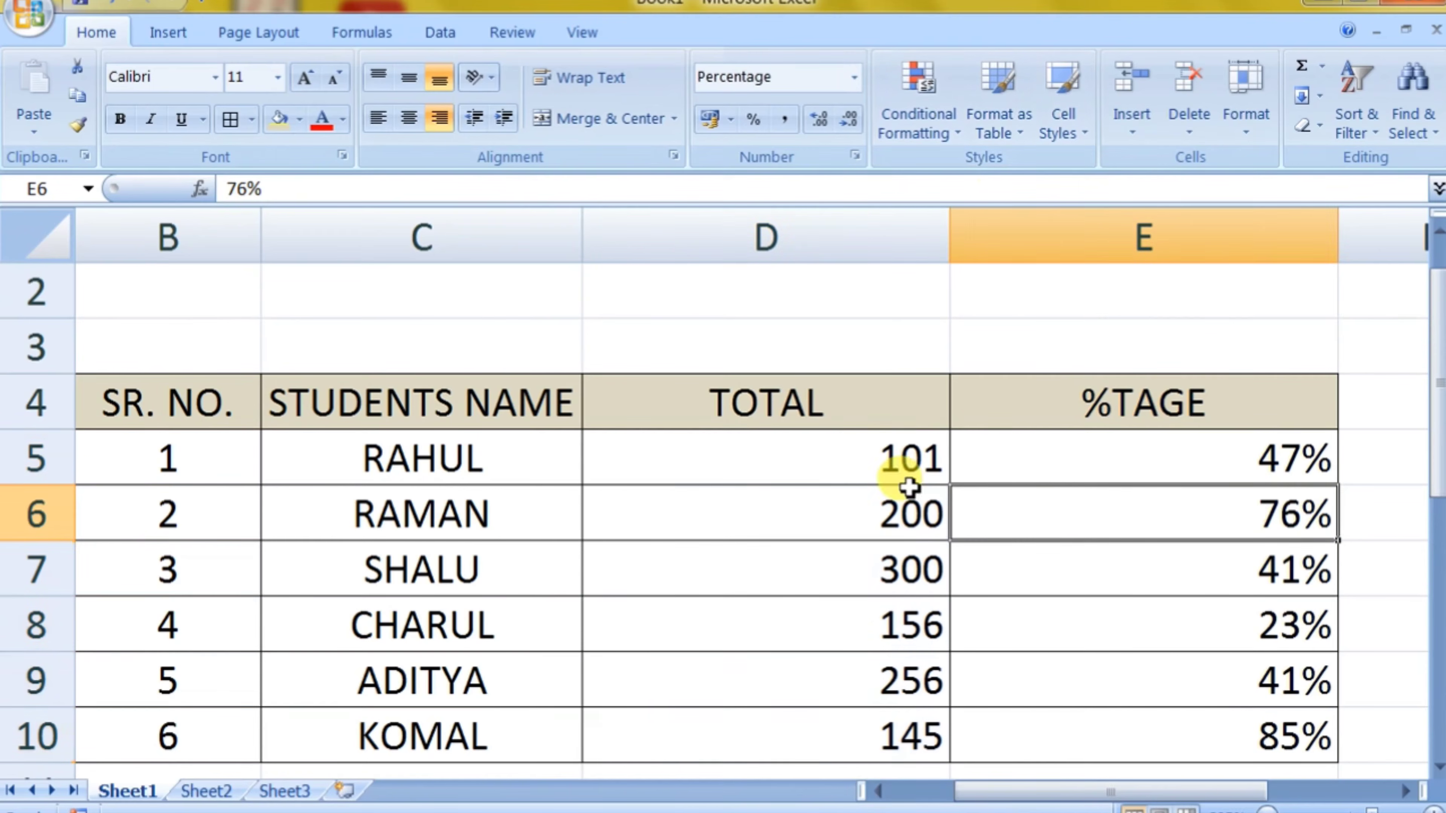
Step: AutoFit the widths of the TOTAL and %TAGE columns, D and E, to their contents
{"action": "left_click", "coordinate": [846, 444]}
{"action": "double_click", "coordinate": [950, 251]}
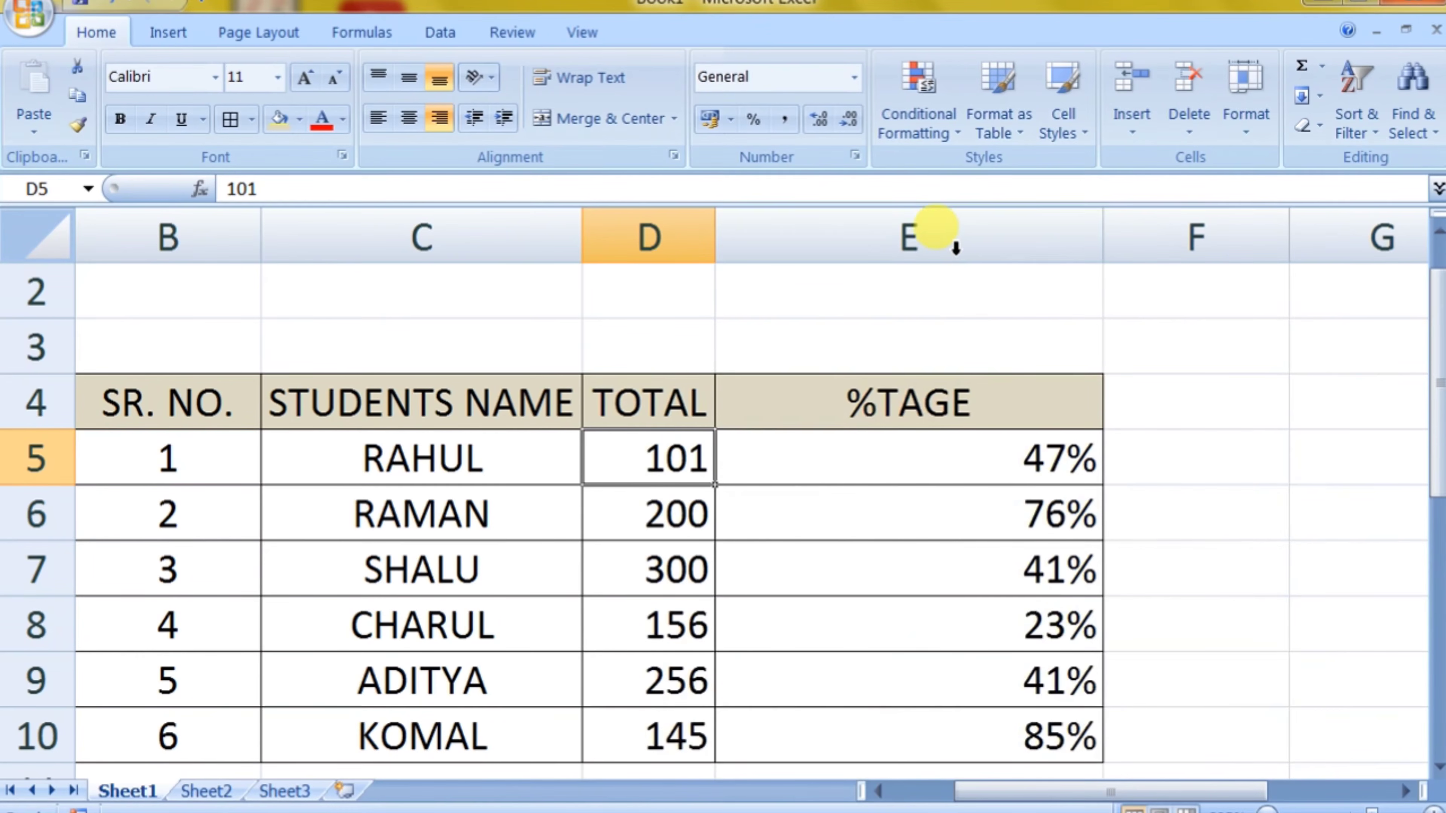
{"action": "double_click", "coordinate": [1100, 234]}
{"action": "left_click", "coordinate": [1020, 462]}
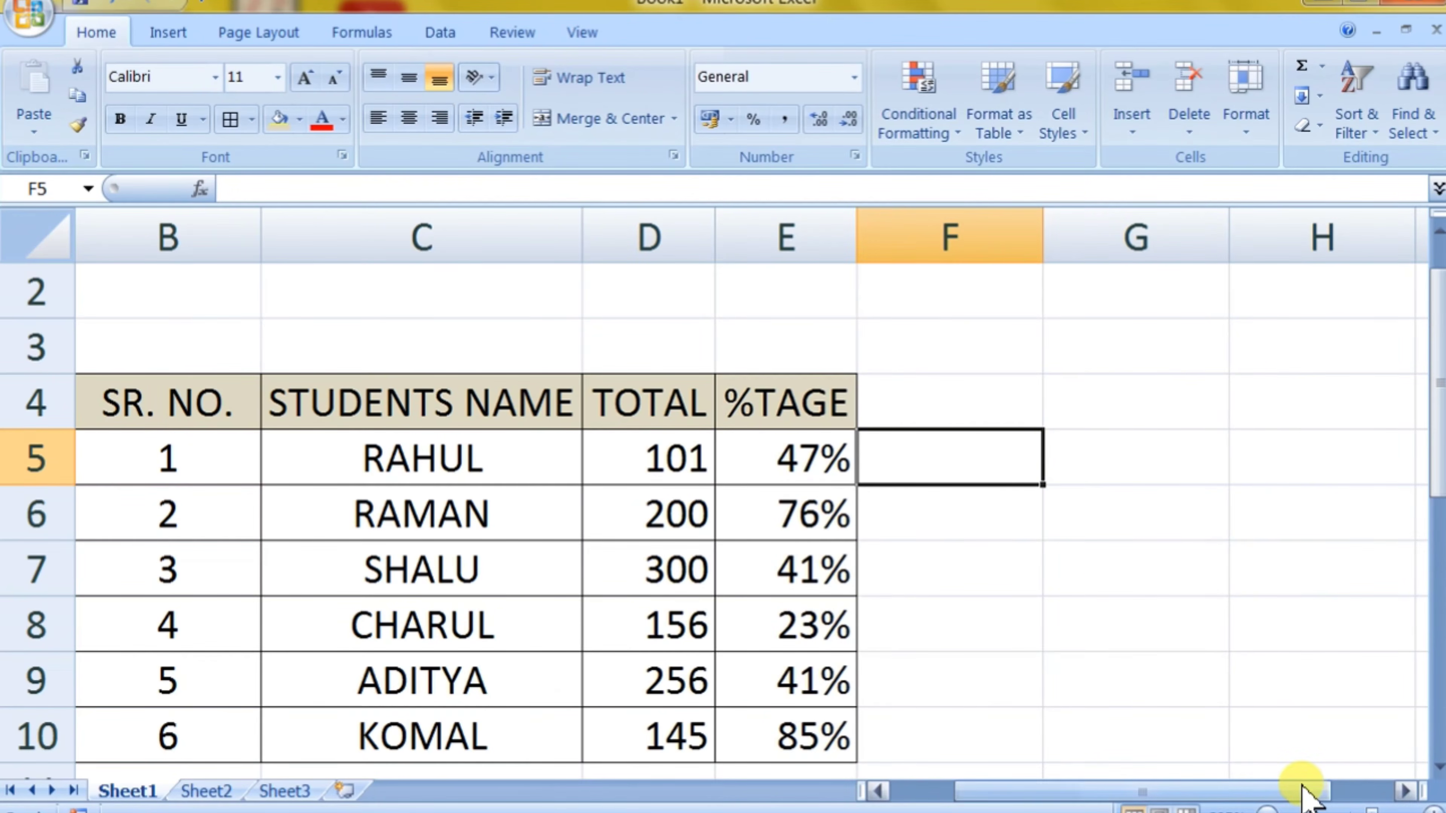
{"action": "left_click_drag", "start_coordinate": [1303, 794], "coordinate": [1239, 795]}
Step: Set the fill color of the whole student table B4:E10 to white, replacing the tan header shading
{"action": "left_click_drag", "start_coordinate": [408, 424], "coordinate": [938, 727]}
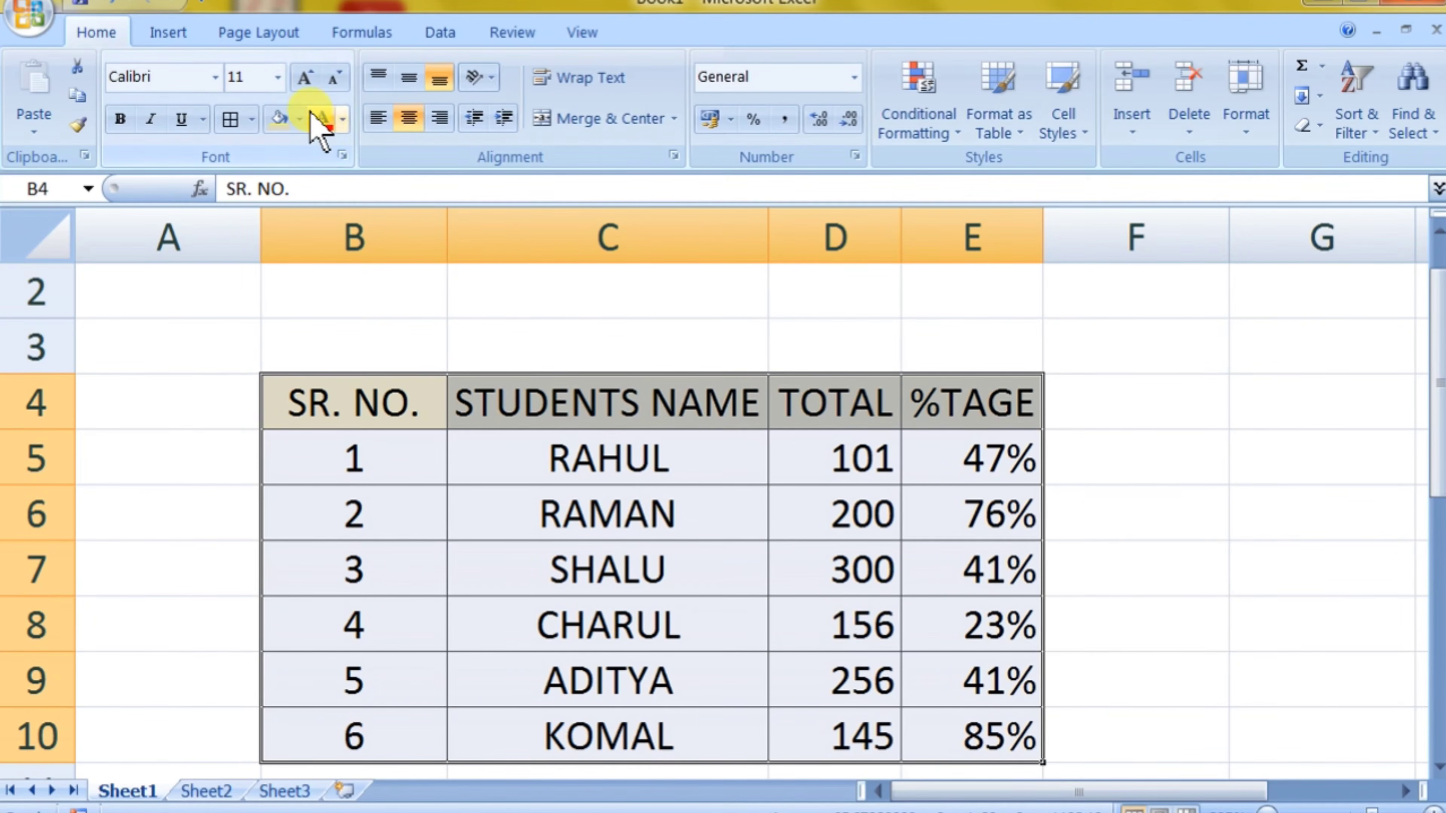
{"action": "left_click", "coordinate": [299, 119]}
{"action": "left_click", "coordinate": [290, 219]}
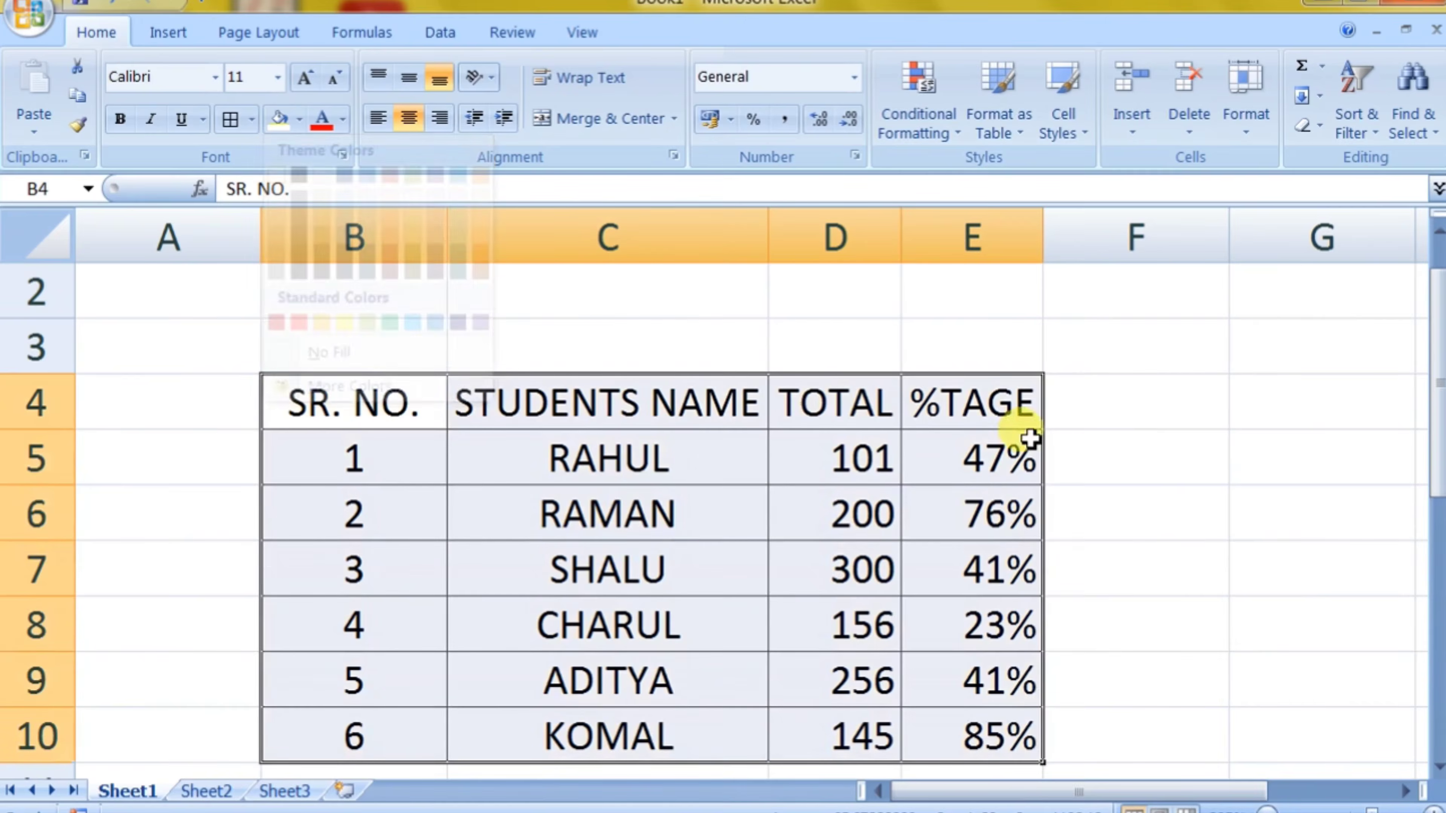
{"action": "left_click", "coordinate": [1178, 470]}
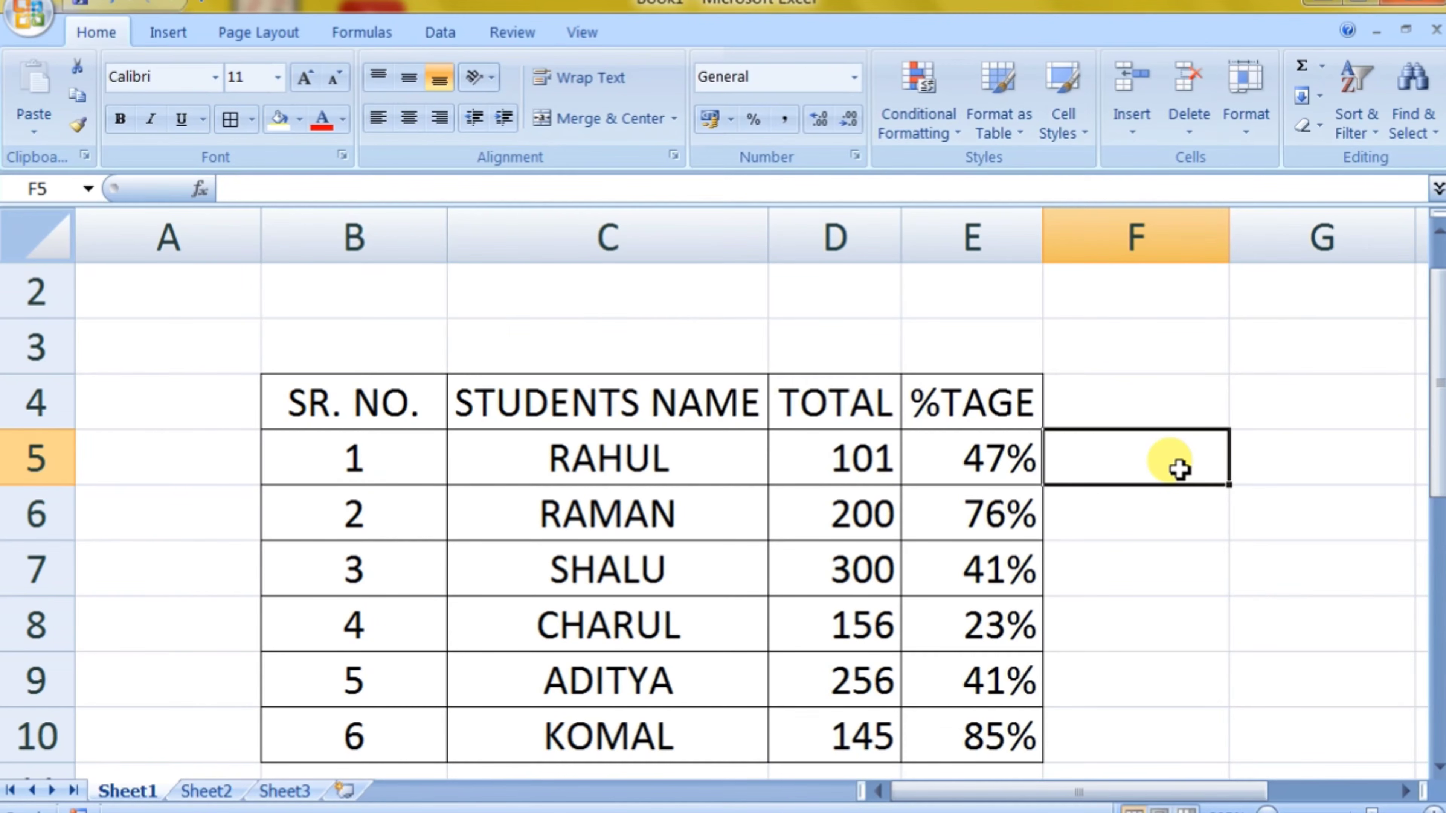
Step: Select the student table B4:E10 and look over the Format as Table styles and a blue fill preview without applying either
{"action": "left_click_drag", "start_coordinate": [371, 404], "coordinate": [921, 739]}
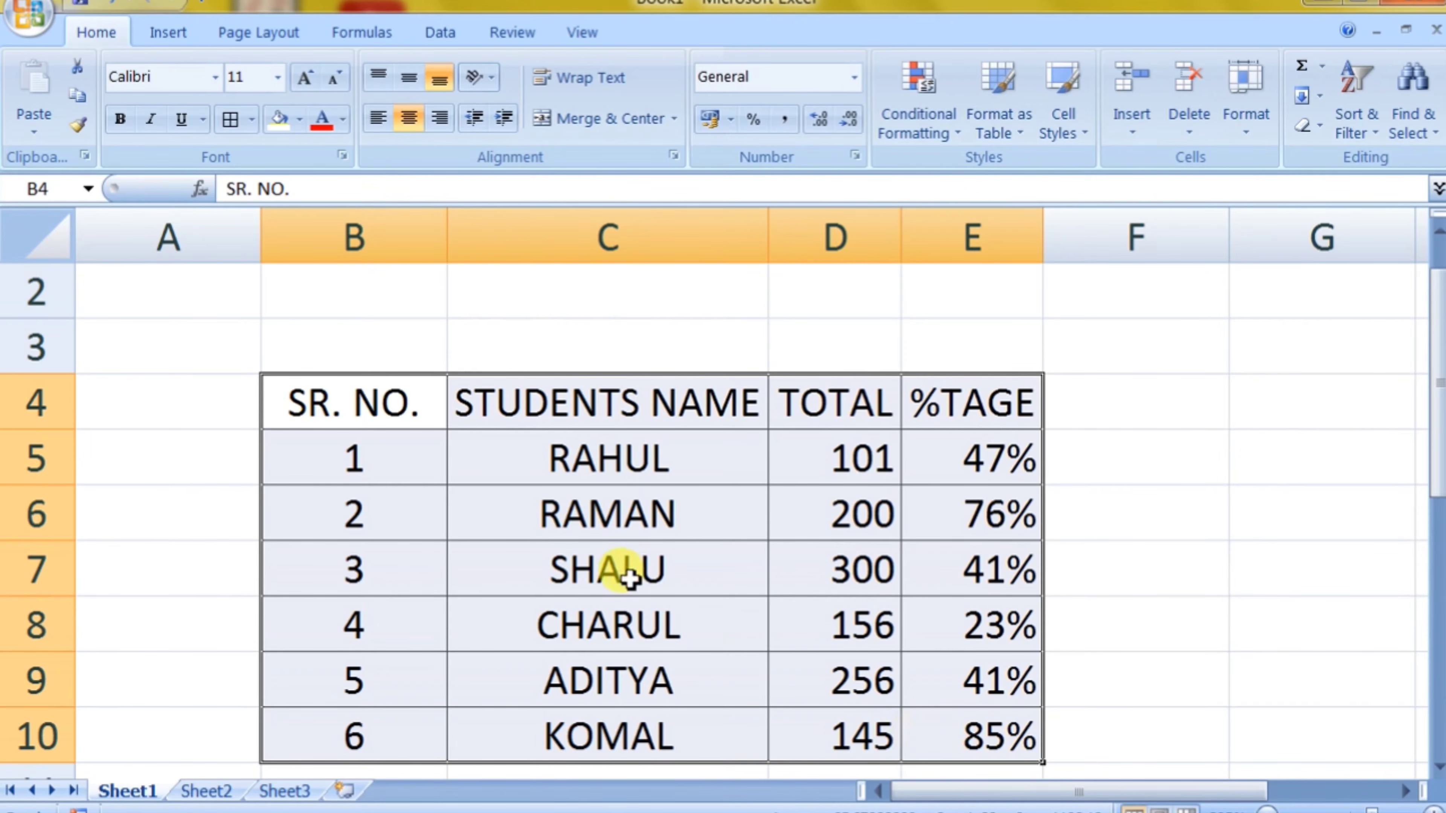
{"action": "left_click_drag", "start_coordinate": [300, 381], "coordinate": [961, 731]}
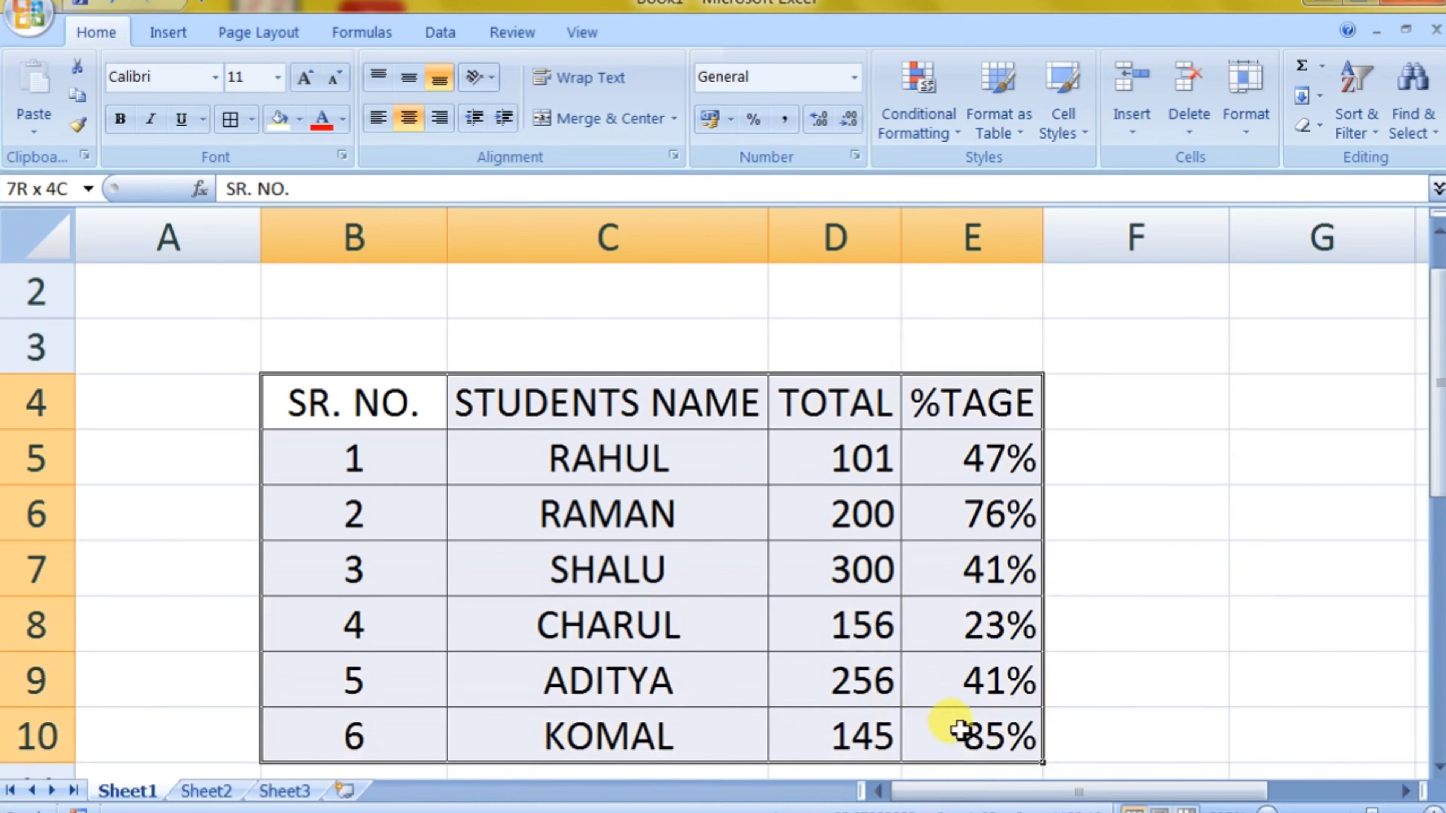
{"action": "left_click", "coordinate": [1002, 143]}
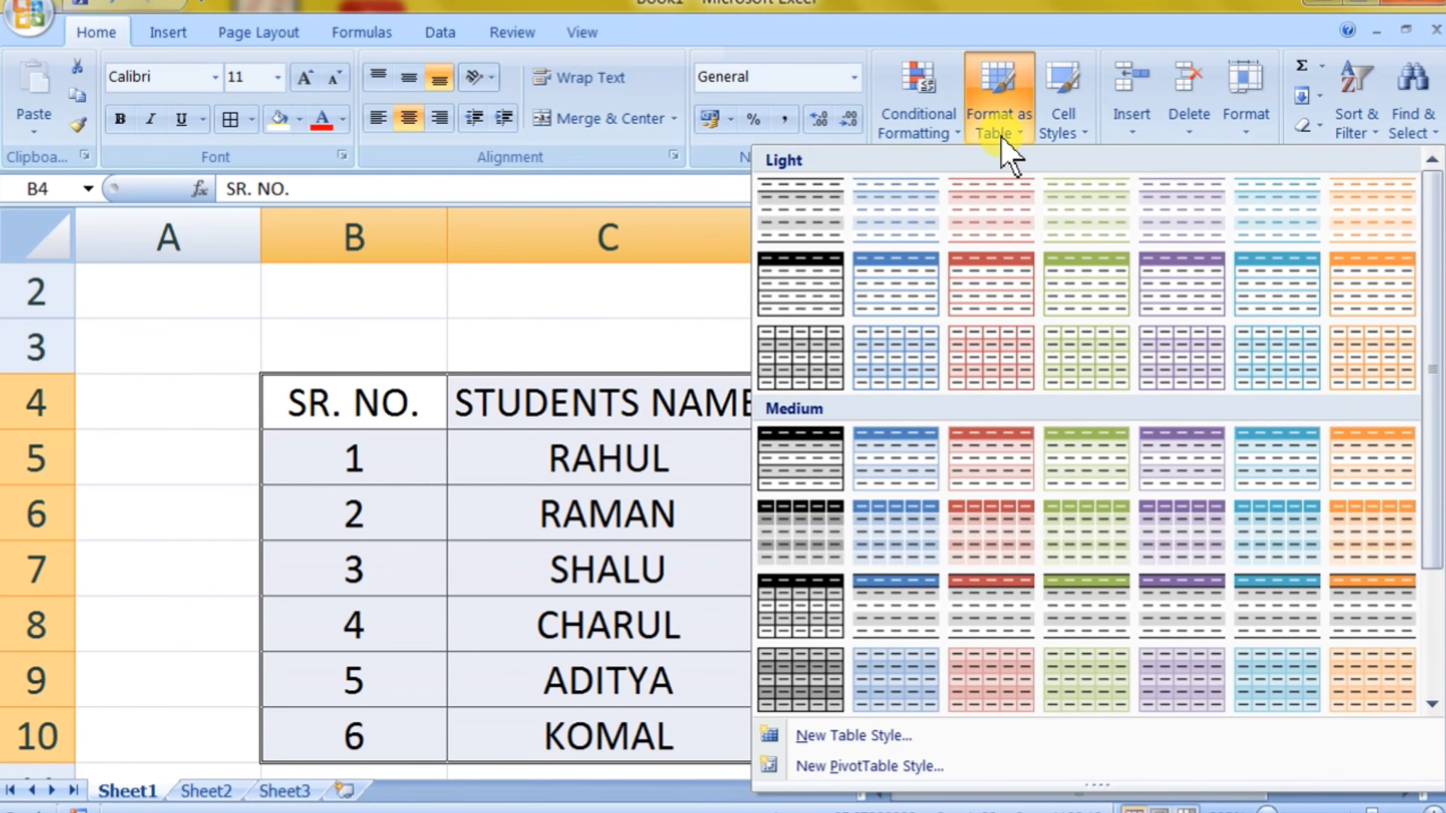
{"action": "left_click", "coordinate": [497, 280]}
{"action": "left_click", "coordinate": [301, 122]}
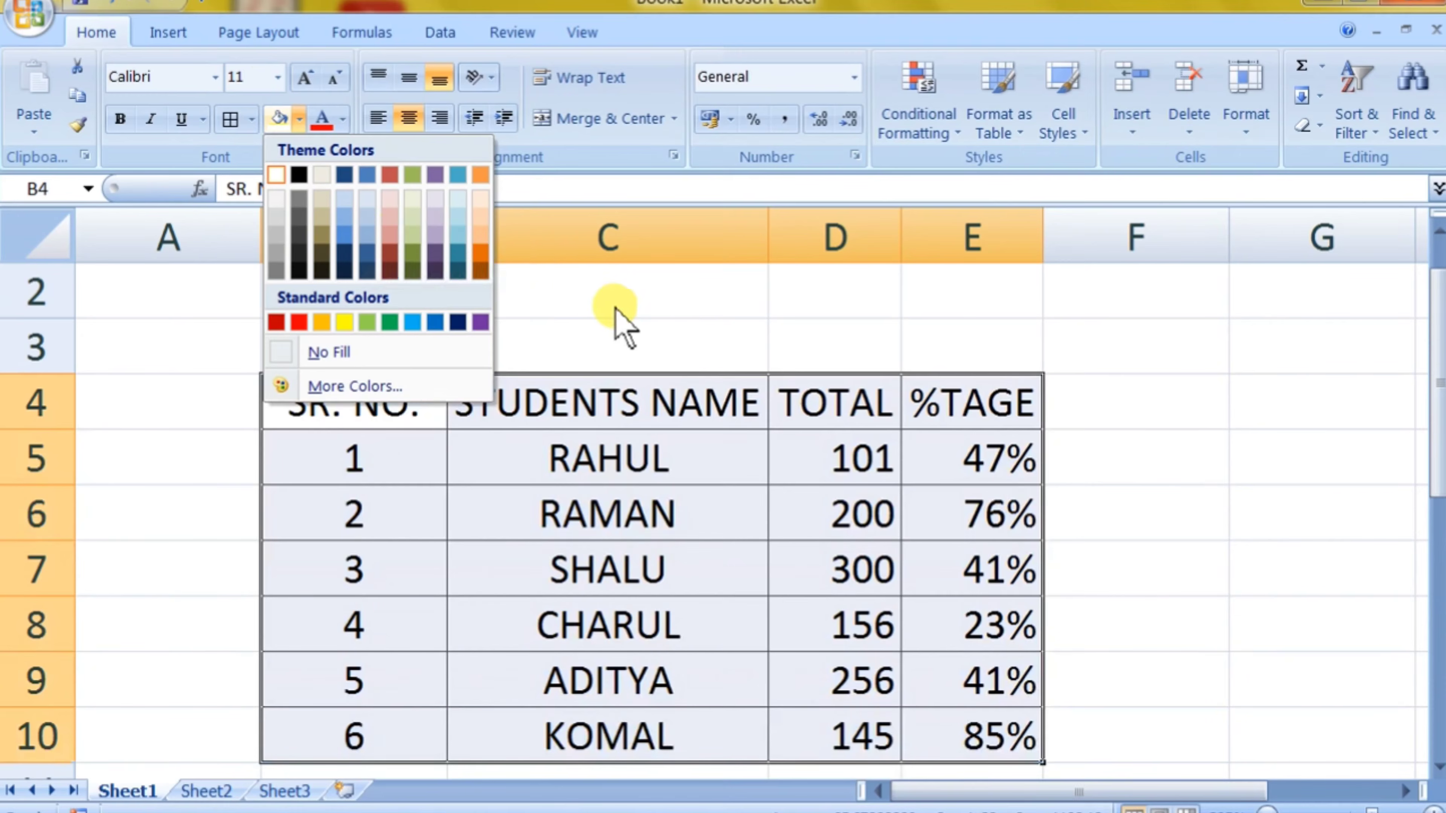
{"action": "left_click", "coordinate": [609, 302]}
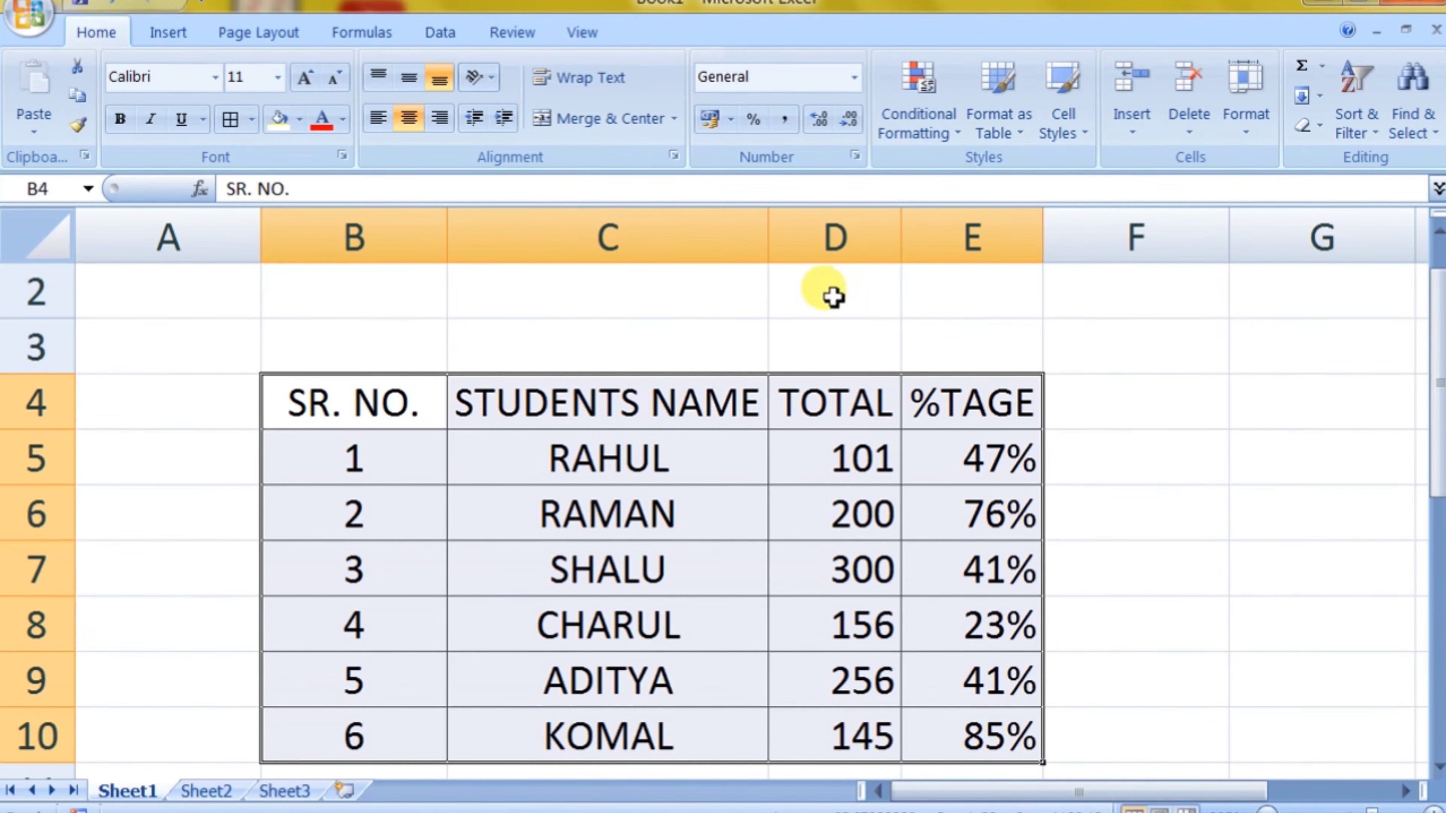
Step: Format the student range B4:E10 as a table with headers, using the blue style from the Dark group
{"action": "left_click", "coordinate": [1000, 142]}
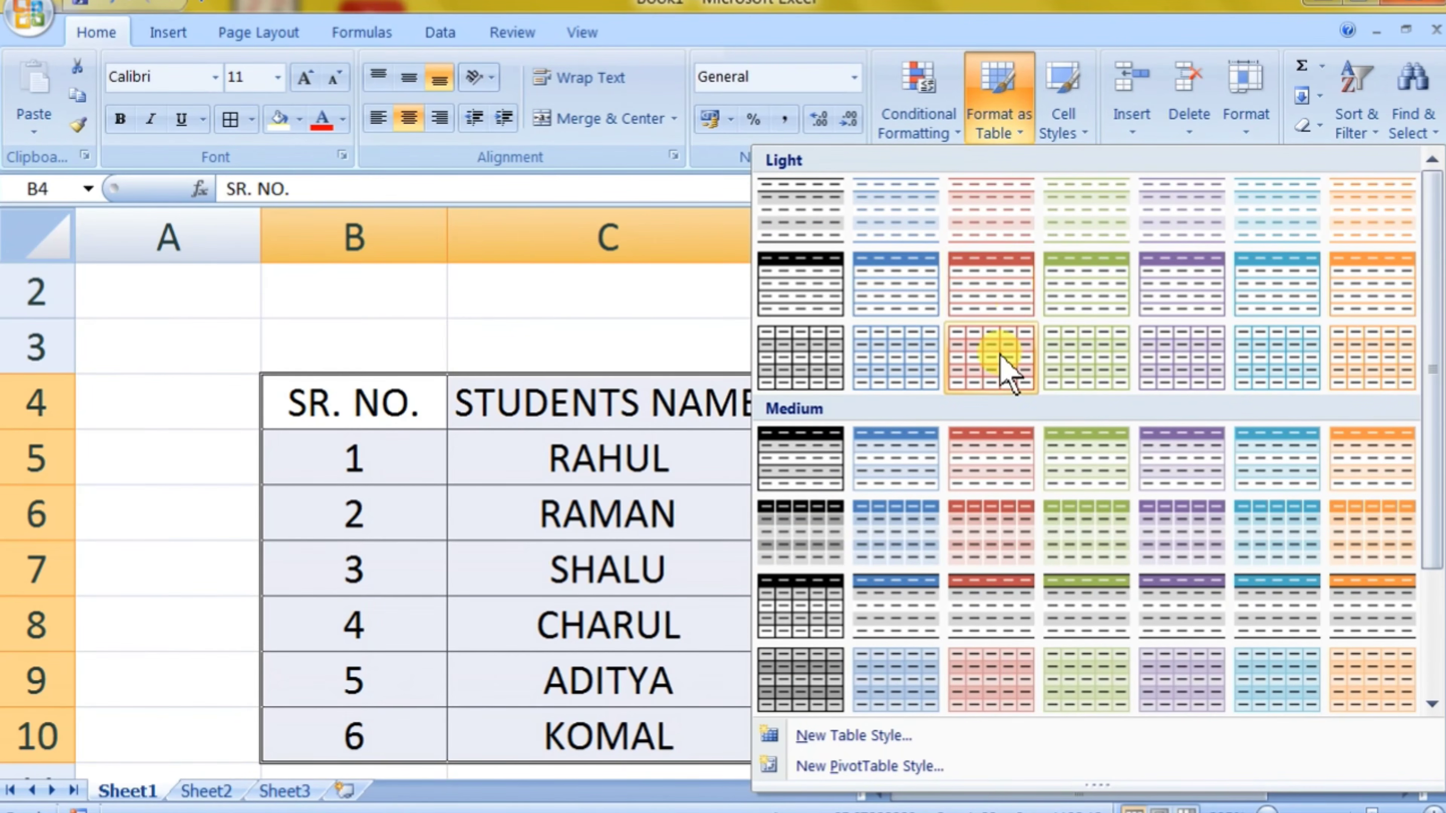
{"action": "scroll", "coordinate": [1004, 370], "scroll_direction": "down", "scroll_amount": 2}
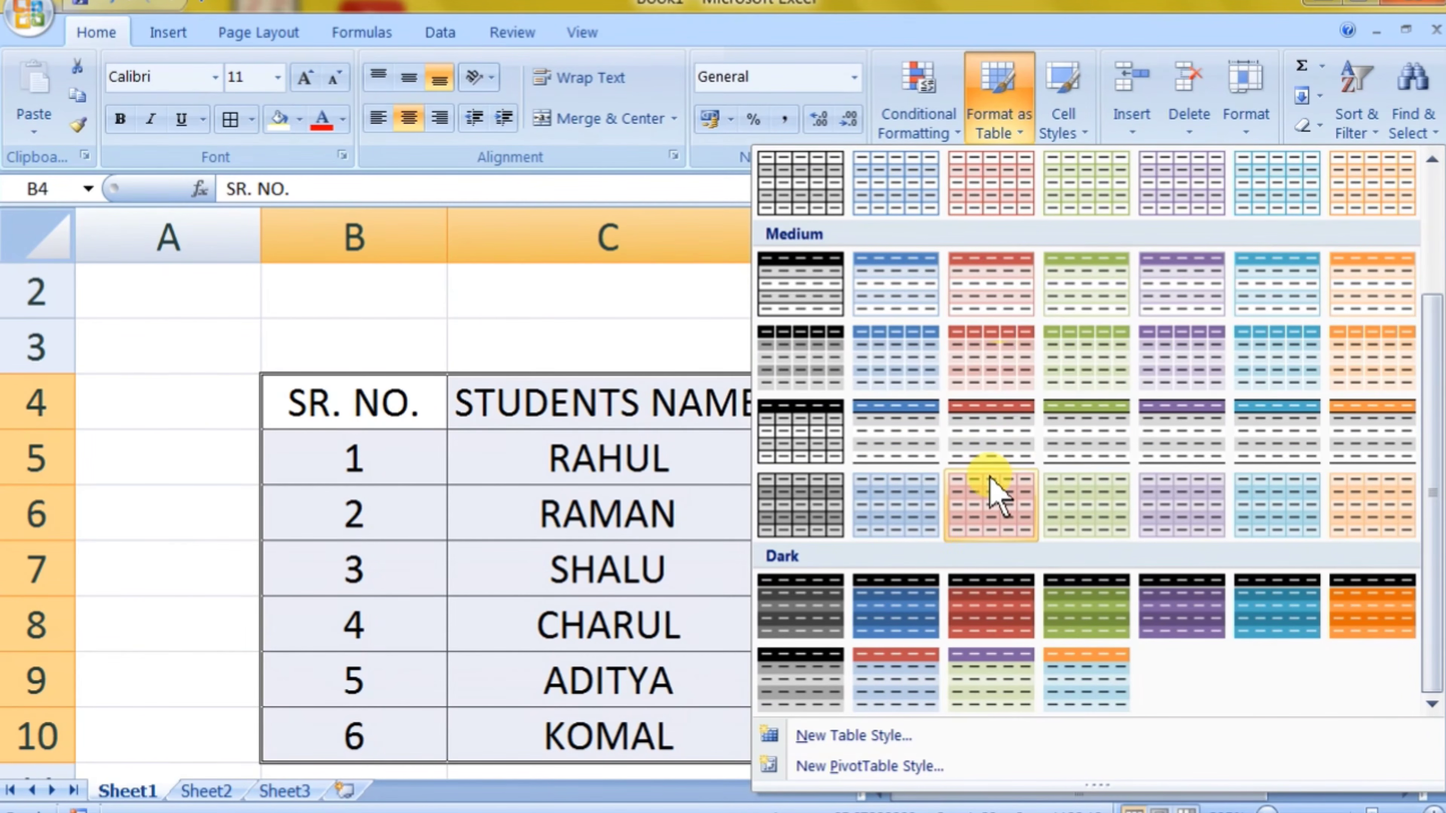
{"action": "scroll", "coordinate": [993, 490], "scroll_direction": "up", "scroll_amount": 2}
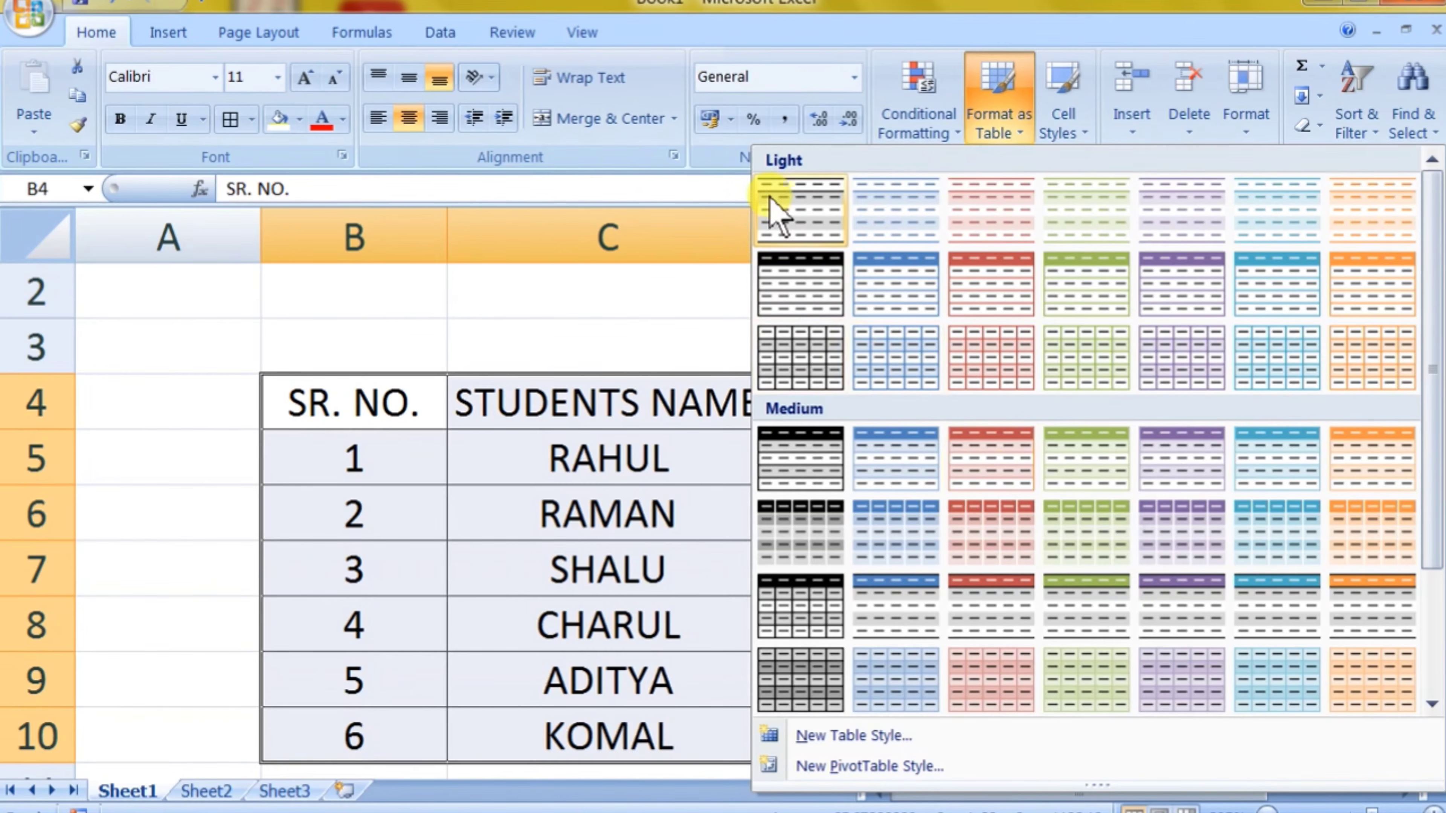
{"action": "scroll", "coordinate": [833, 473], "scroll_direction": "down", "scroll_amount": 2}
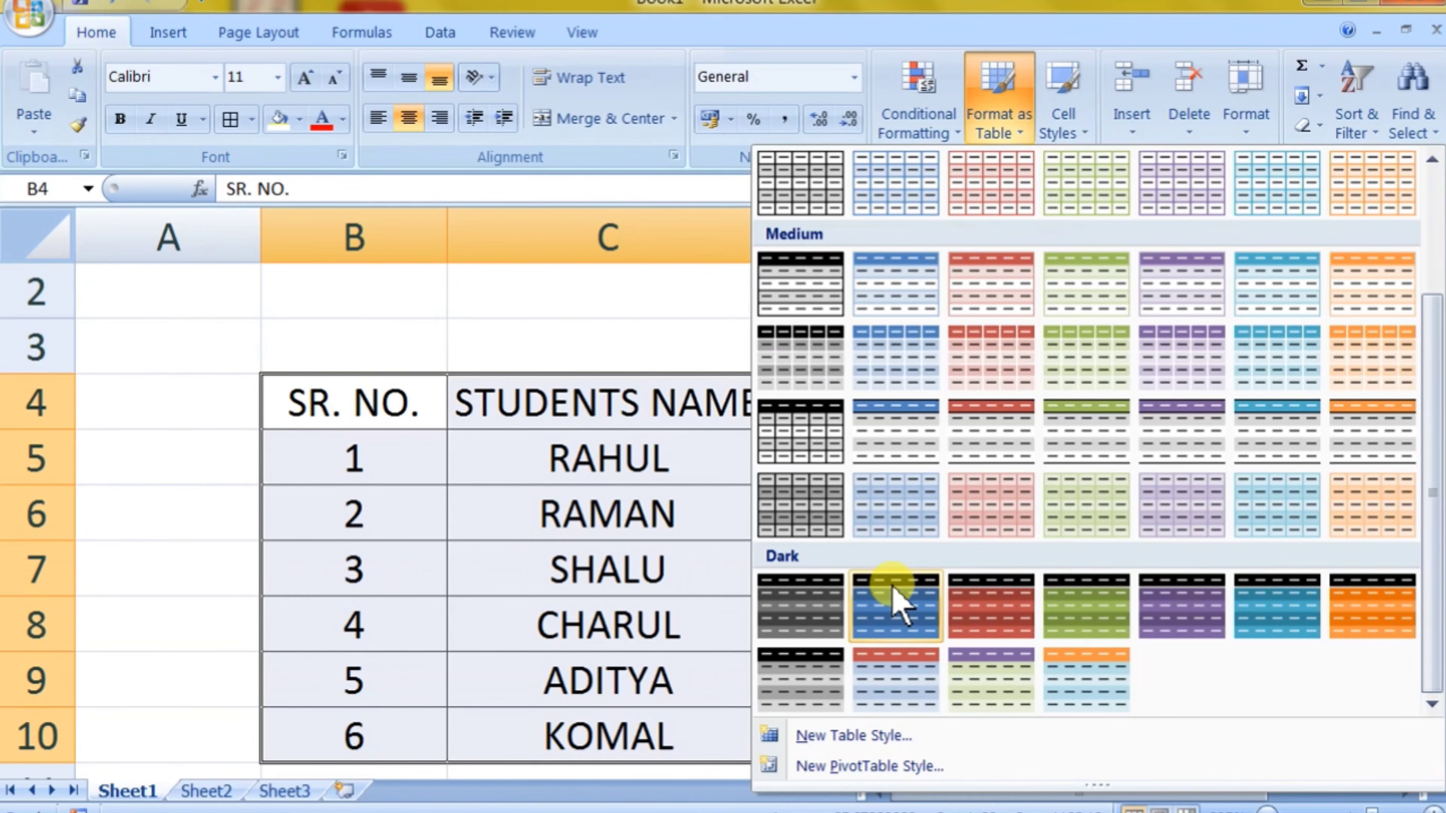
{"action": "left_click", "coordinate": [646, 518]}
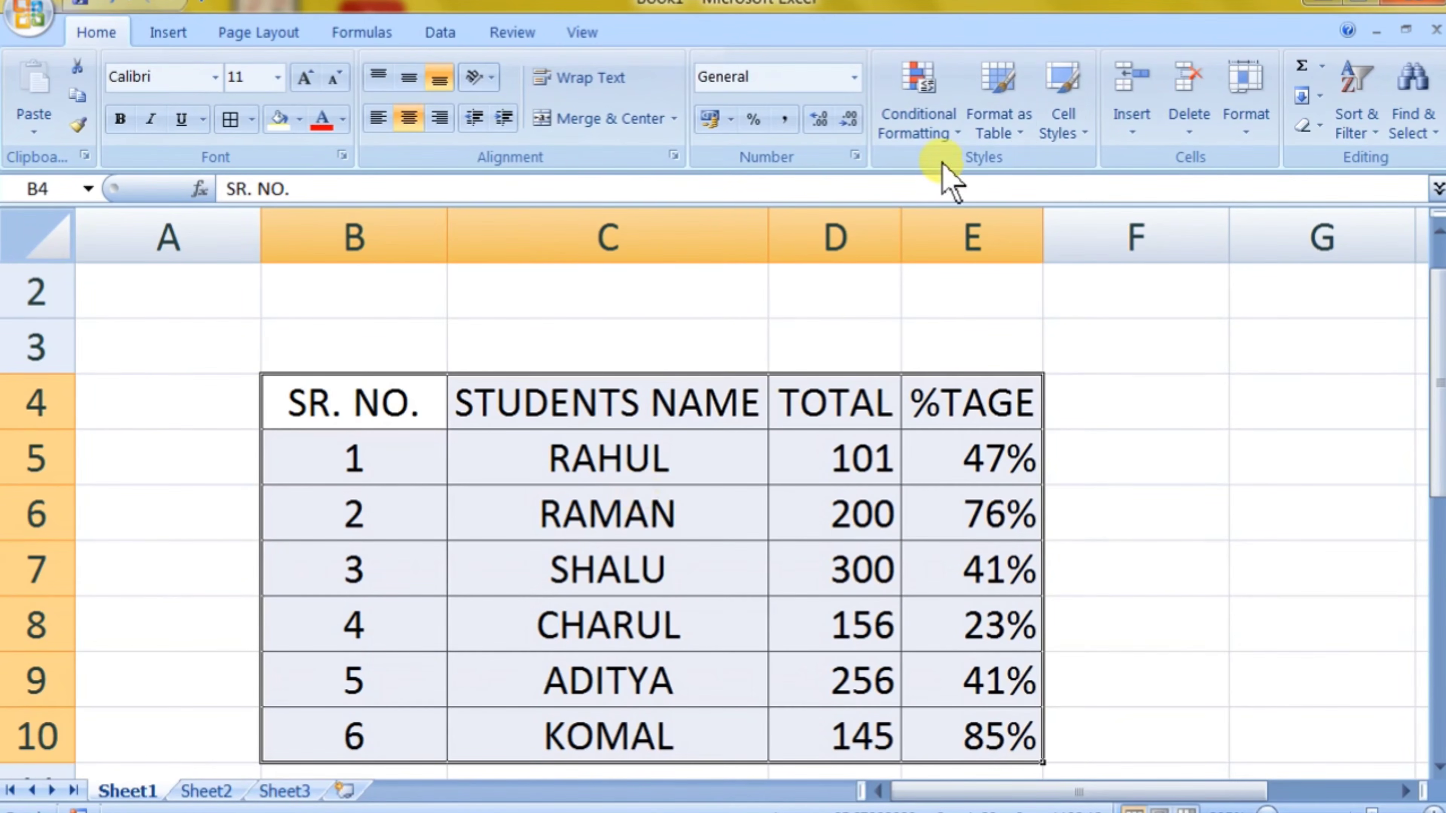
{"action": "left_click", "coordinate": [1003, 120]}
{"action": "scroll", "coordinate": [908, 490], "scroll_direction": "down", "scroll_amount": 2}
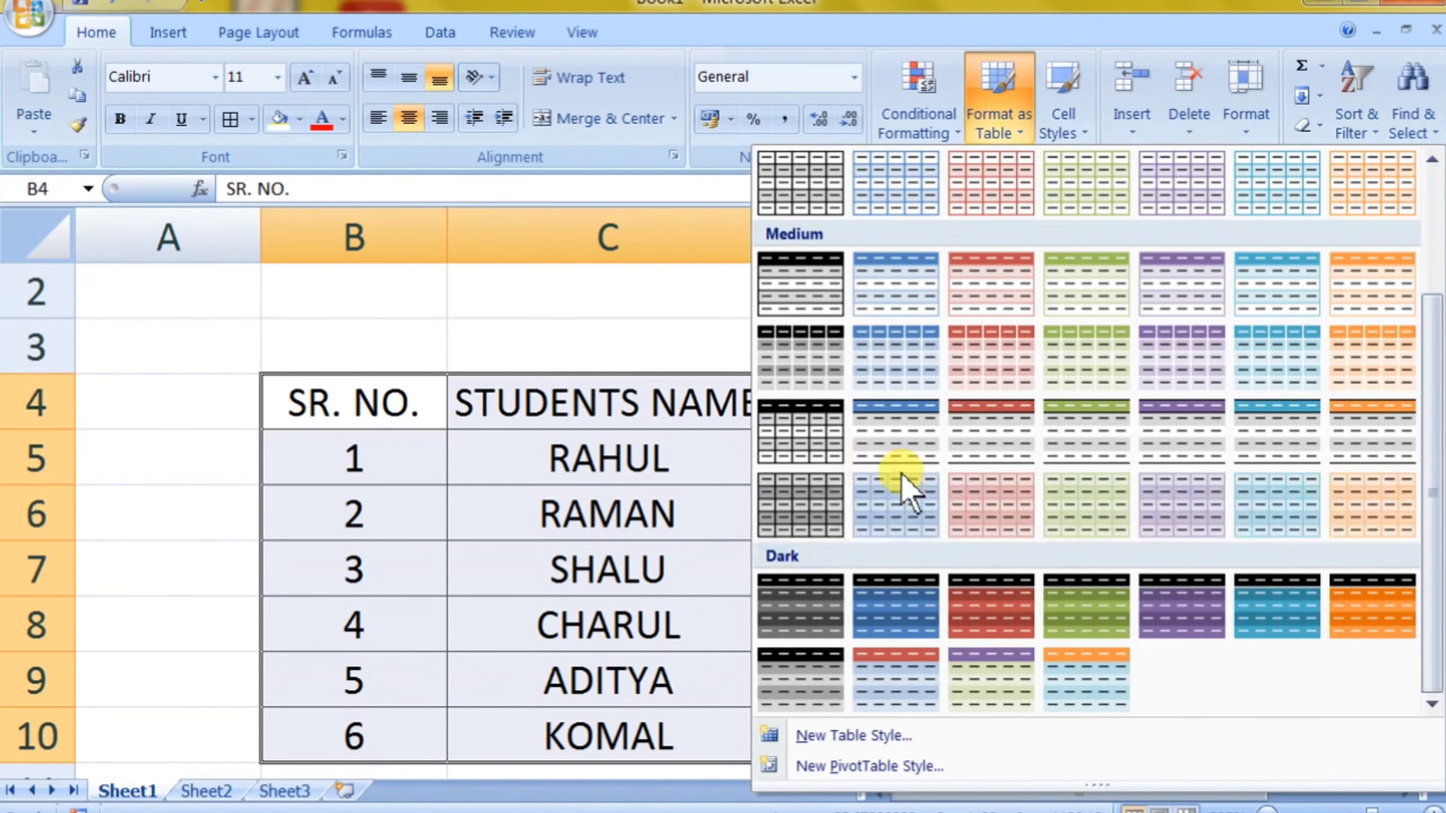
{"action": "left_click", "coordinate": [900, 618]}
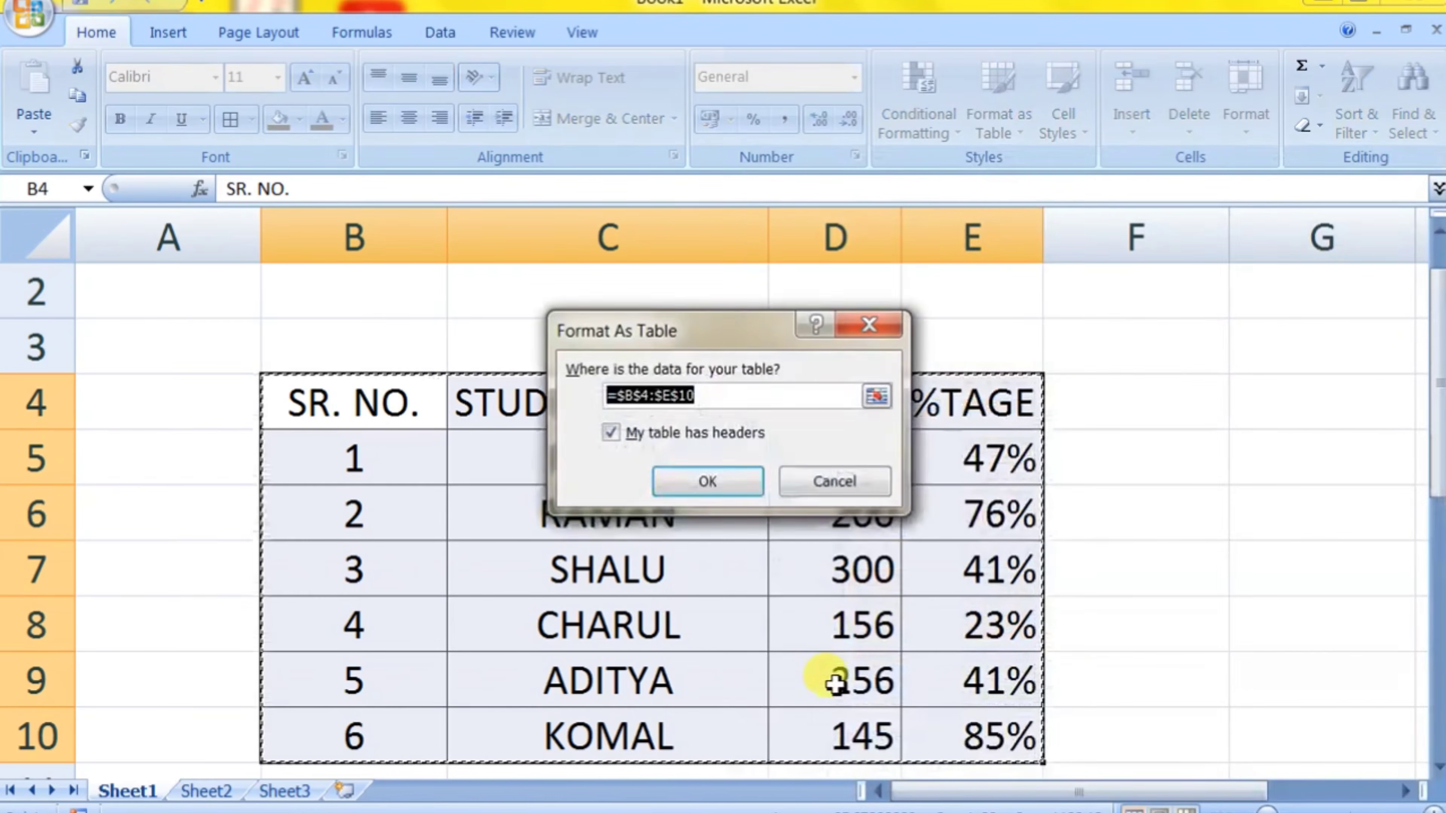
{"action": "left_click", "coordinate": [739, 481]}
{"action": "left_click", "coordinate": [1181, 546]}
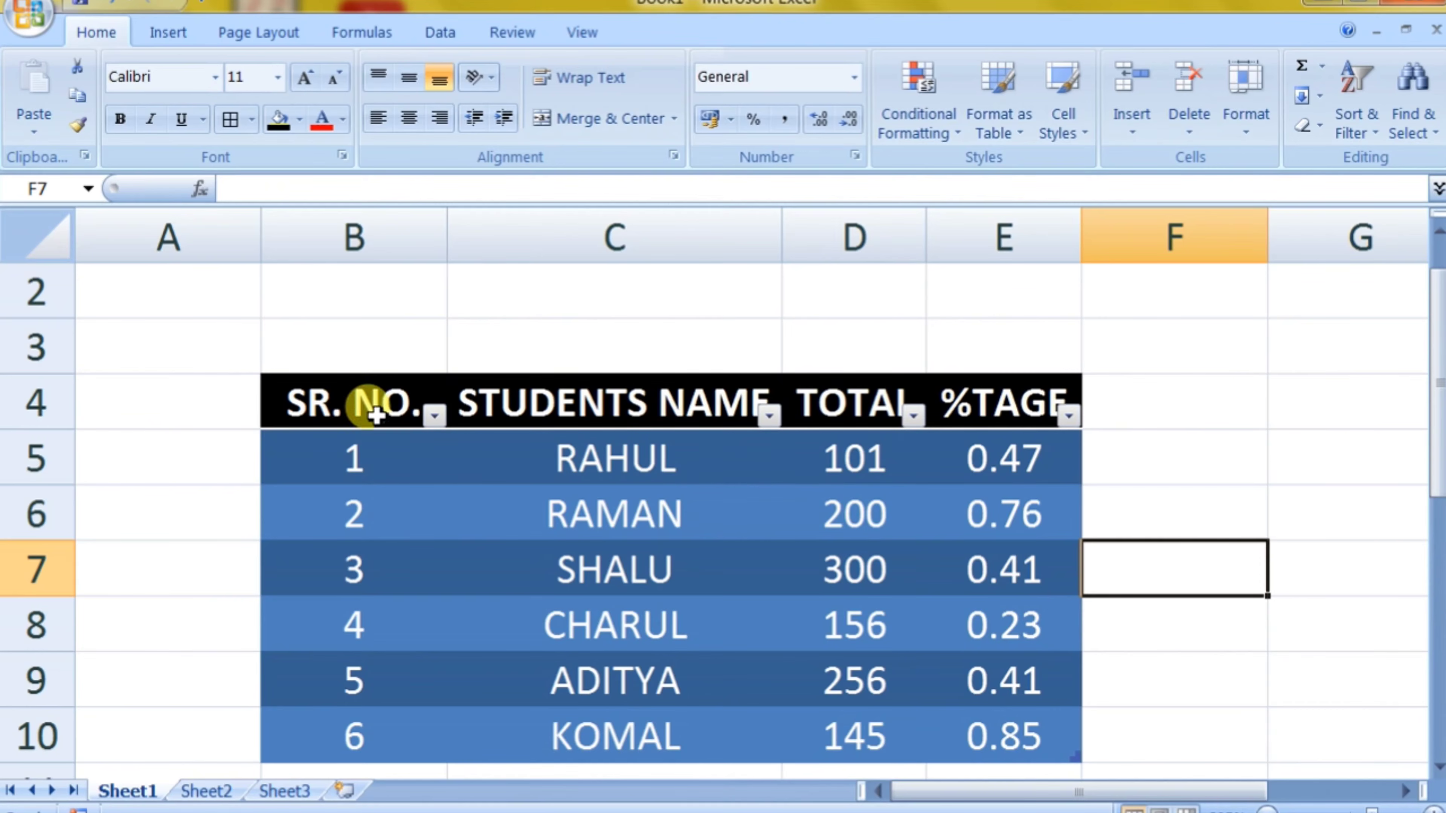
Step: Remove the filter buttons from the student table's header row B4:E4
{"action": "left_click_drag", "start_coordinate": [377, 404], "coordinate": [843, 405]}
{"action": "left_click_drag", "start_coordinate": [993, 410], "coordinate": [990, 411]}
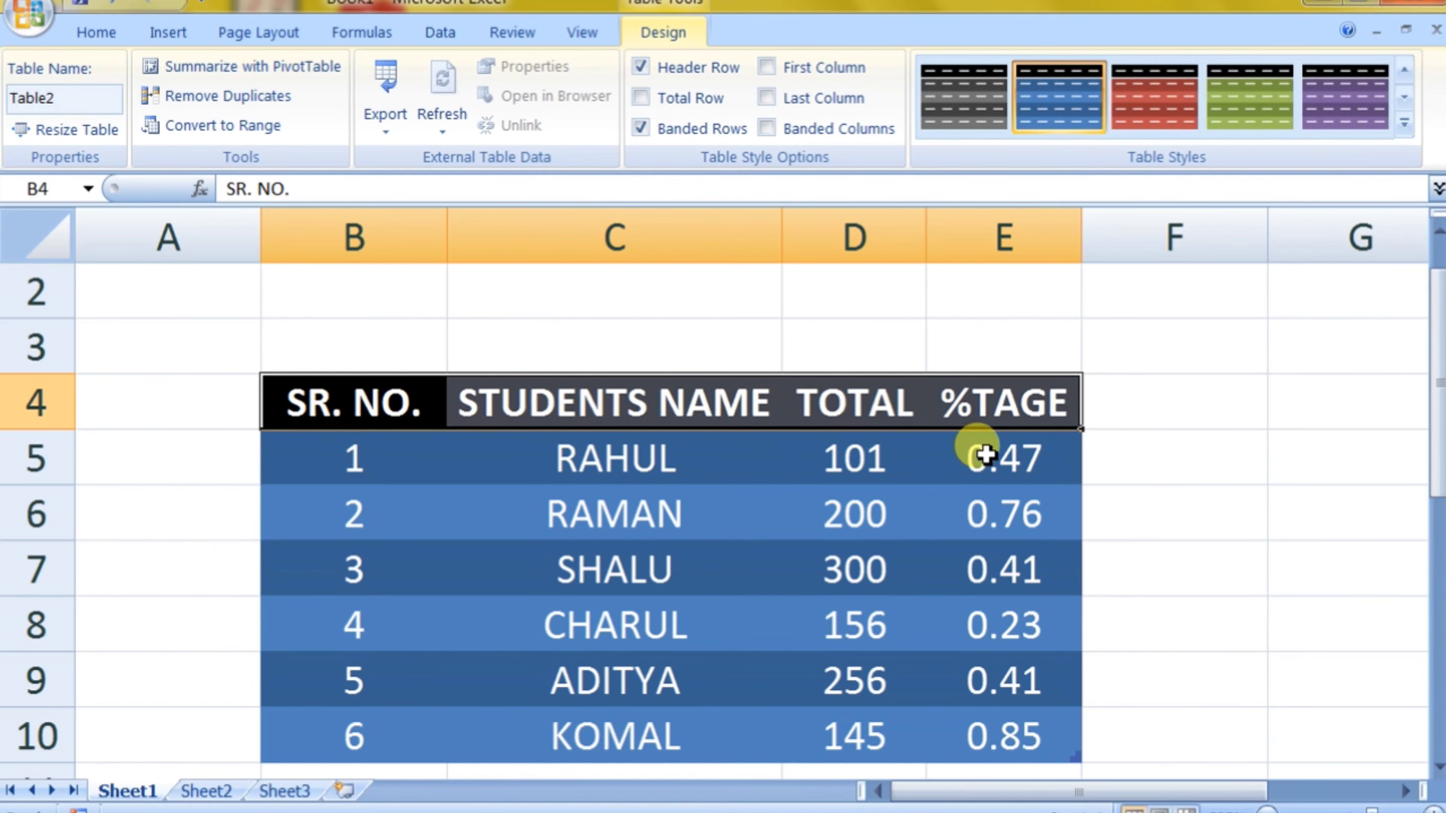
{"action": "left_click", "coordinate": [822, 457]}
{"action": "left_click", "coordinate": [1161, 496]}
{"action": "scroll", "coordinate": [1281, 472], "scroll_direction": "up", "scroll_amount": 1}
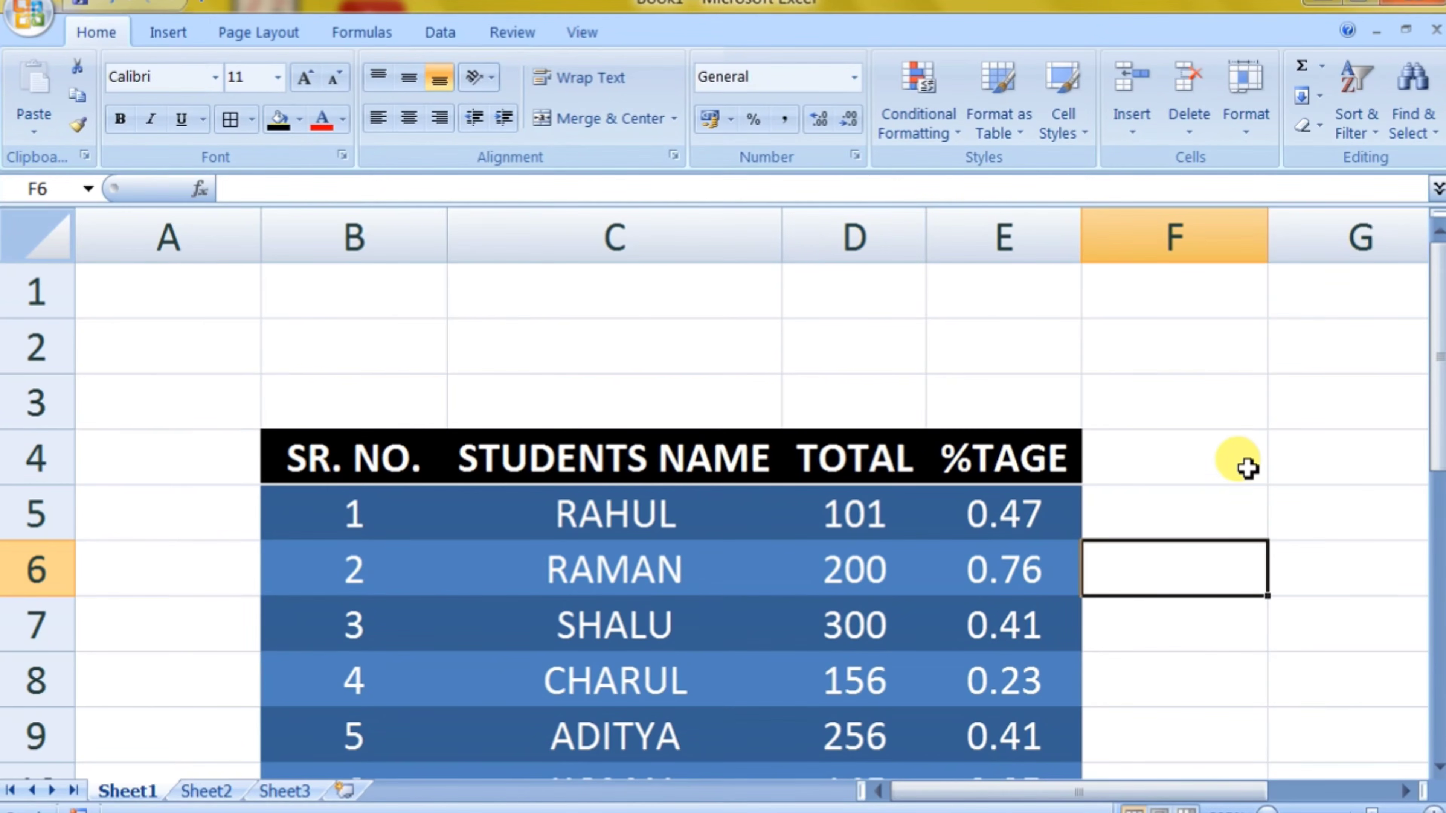
{"action": "scroll", "coordinate": [1224, 468], "scroll_direction": "down", "scroll_amount": 2}
{"action": "scroll", "coordinate": [1148, 497], "scroll_direction": "up", "scroll_amount": 2}
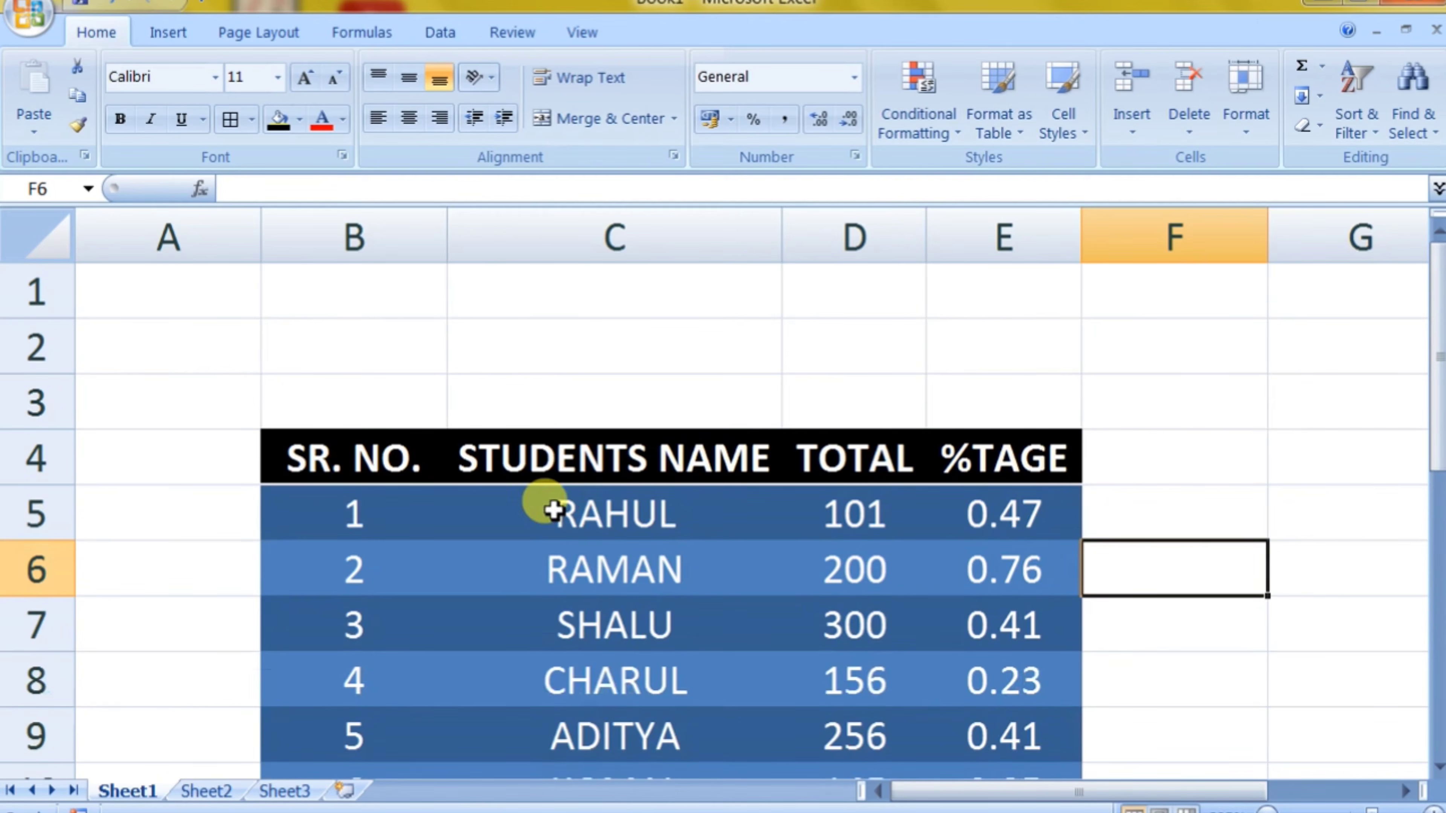
{"action": "left_click", "coordinate": [270, 402]}
{"action": "scroll", "coordinate": [846, 484], "scroll_direction": "down", "scroll_amount": 2}
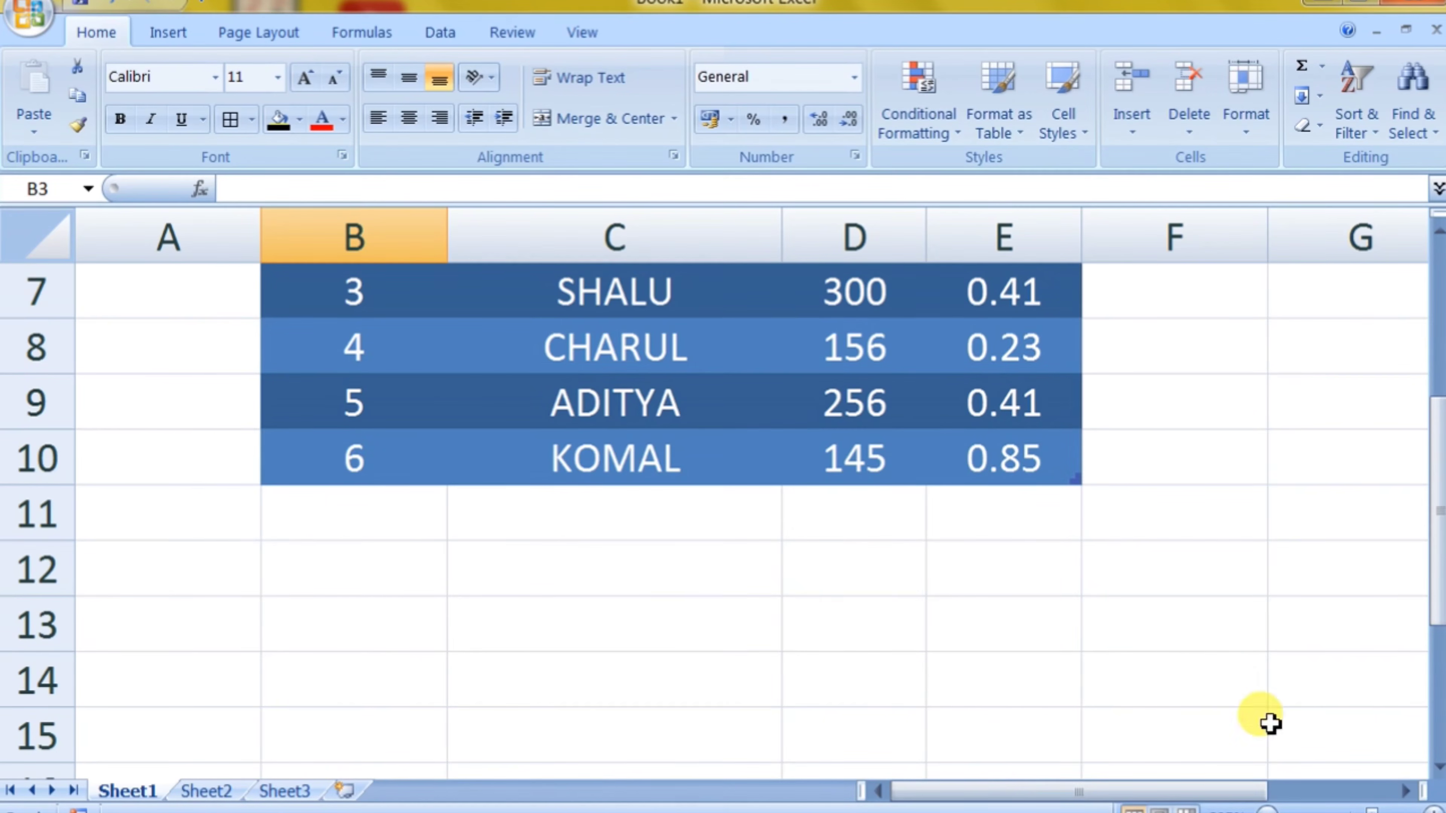
{"action": "scroll", "coordinate": [1193, 696], "scroll_direction": "up", "scroll_amount": 2}
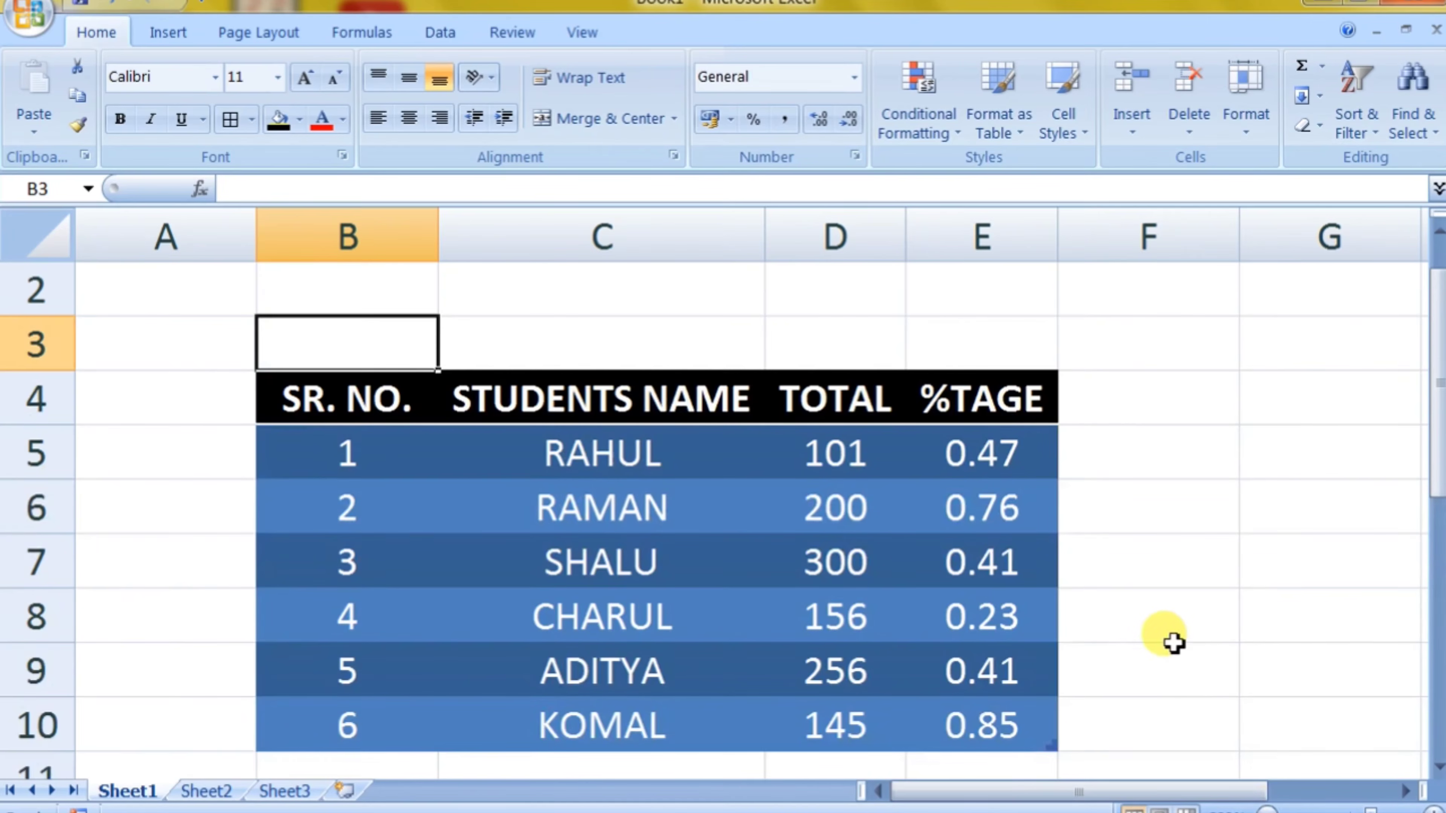
{"action": "left_click", "coordinate": [1158, 628]}
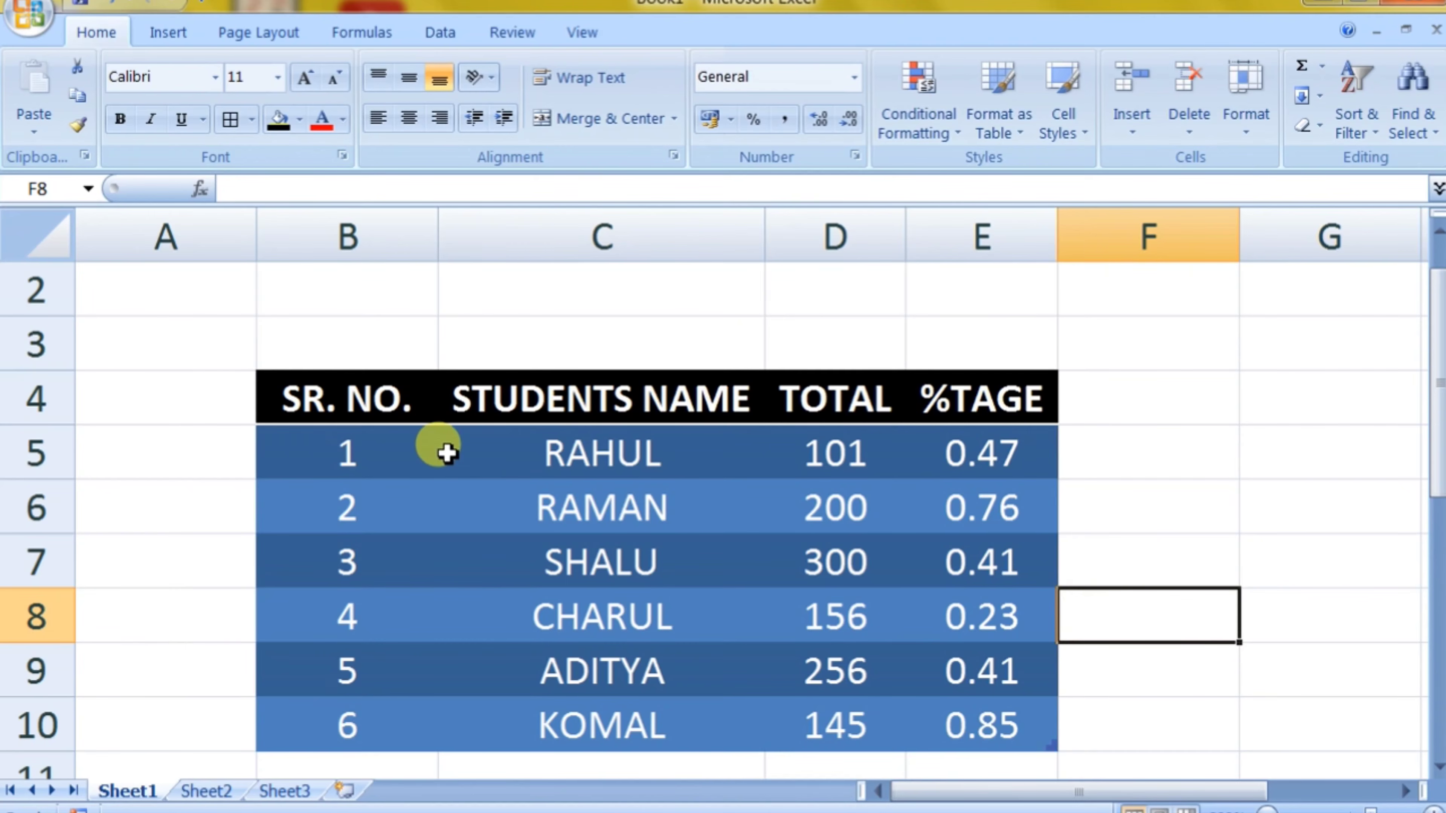
Step: Select the student table B4:E10 and change its table style to the orange one from the Dark group
{"action": "left_click", "coordinate": [690, 520]}
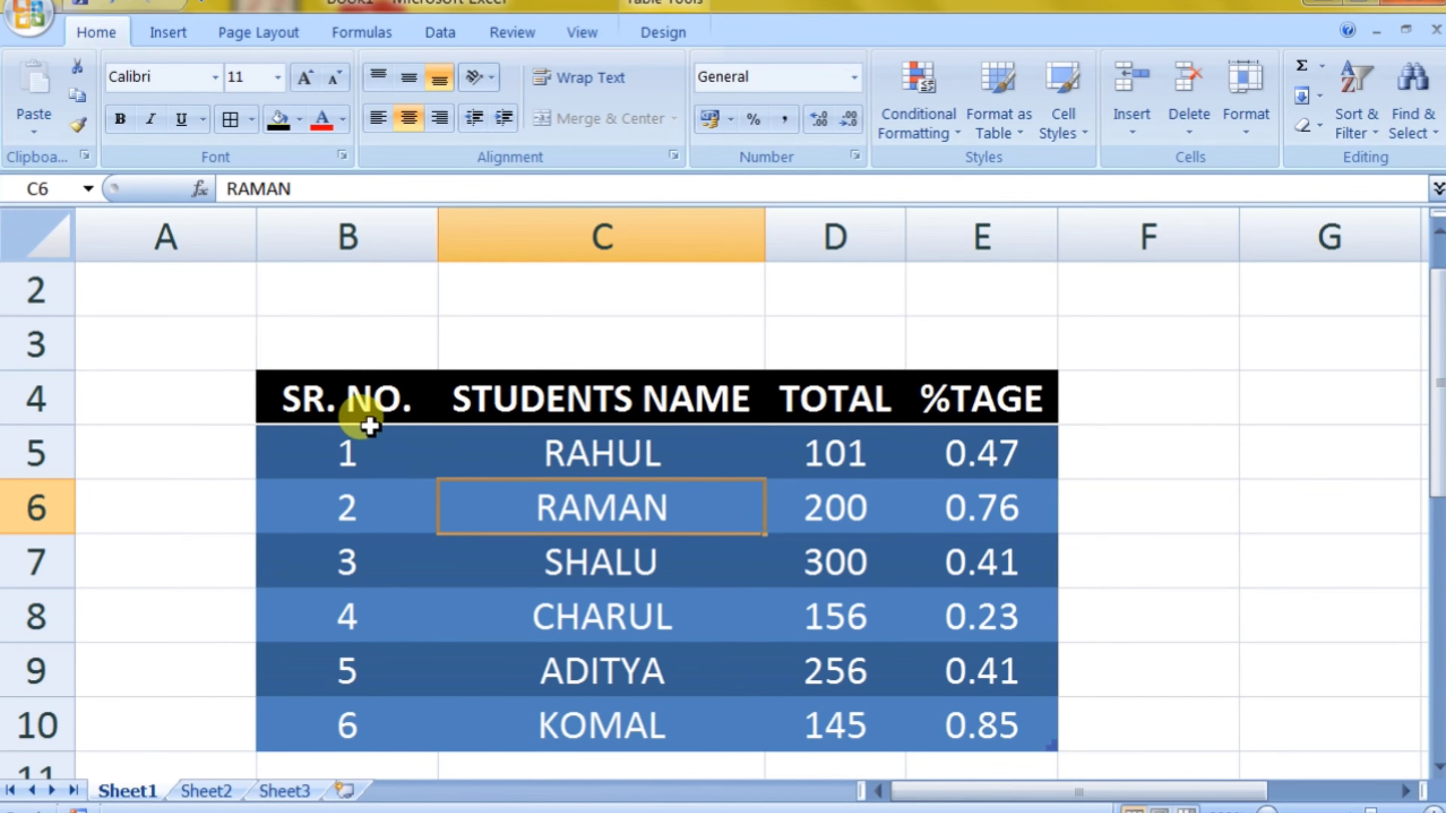
{"action": "left_click_drag", "start_coordinate": [376, 418], "coordinate": [908, 722]}
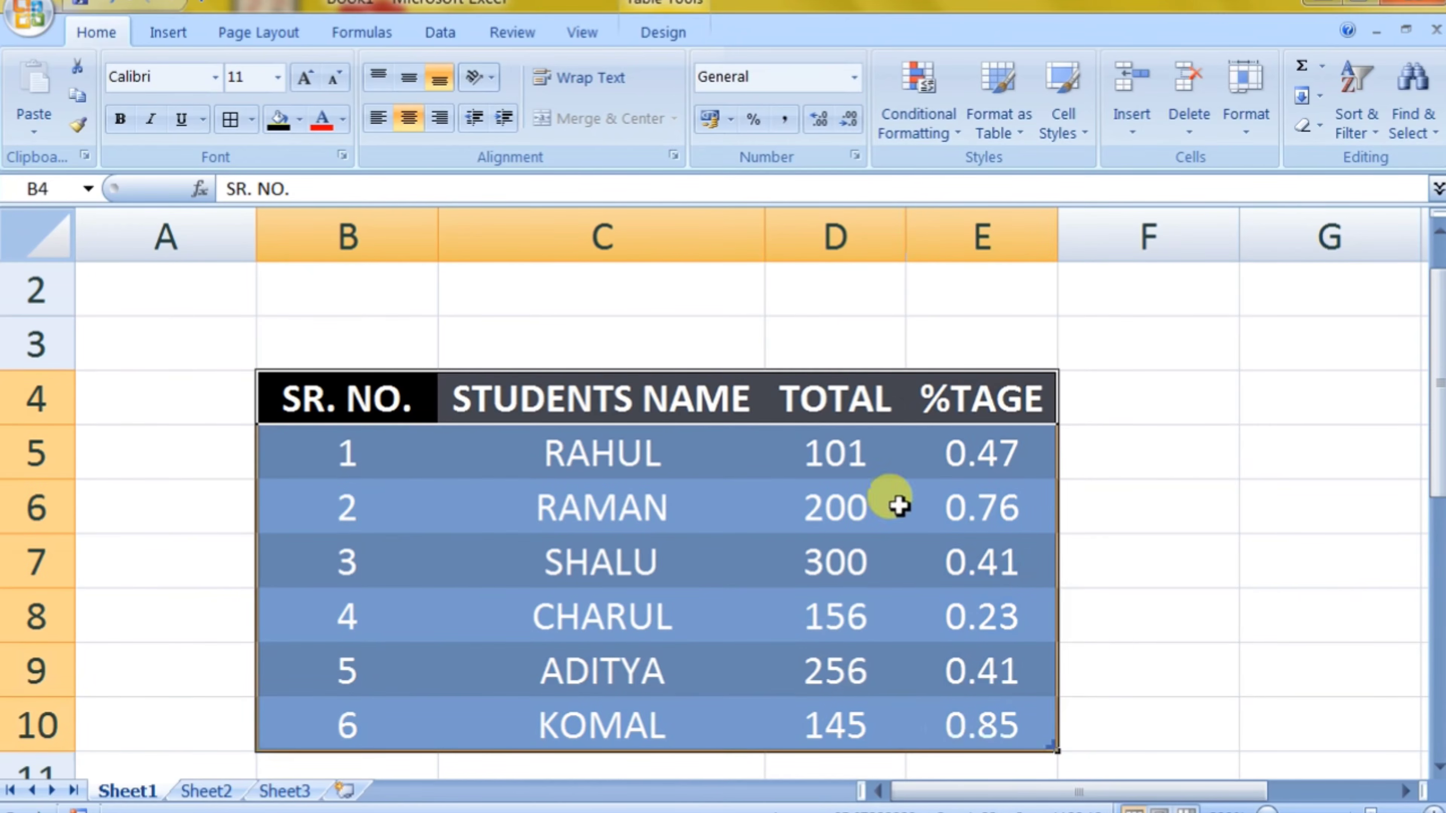
{"action": "left_click", "coordinate": [660, 33]}
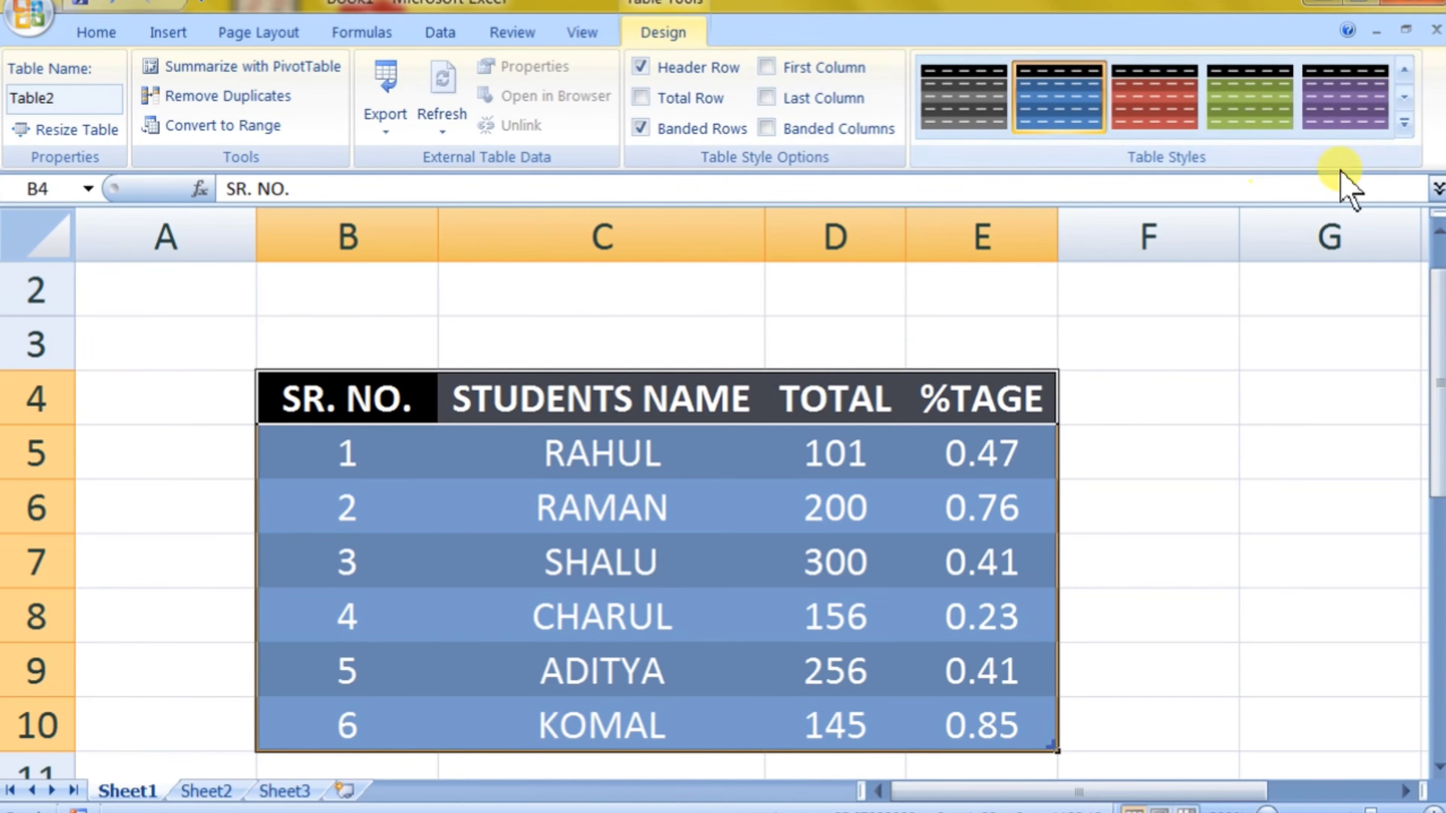
{"action": "left_click", "coordinate": [1406, 138]}
{"action": "scroll", "coordinate": [1146, 284], "scroll_direction": "down", "scroll_amount": 3}
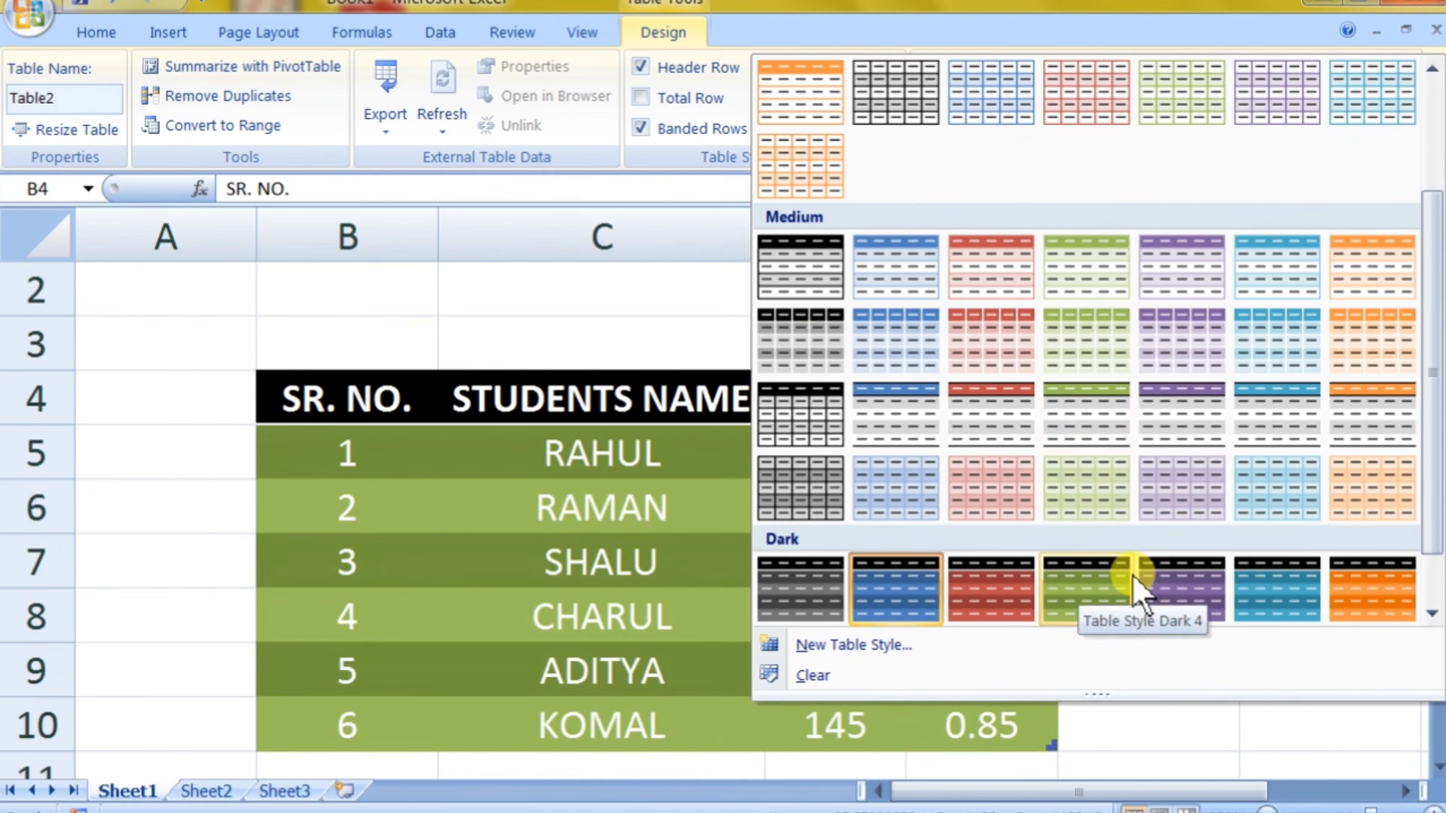
{"action": "scroll", "coordinate": [1252, 507], "scroll_direction": "up", "scroll_amount": 2}
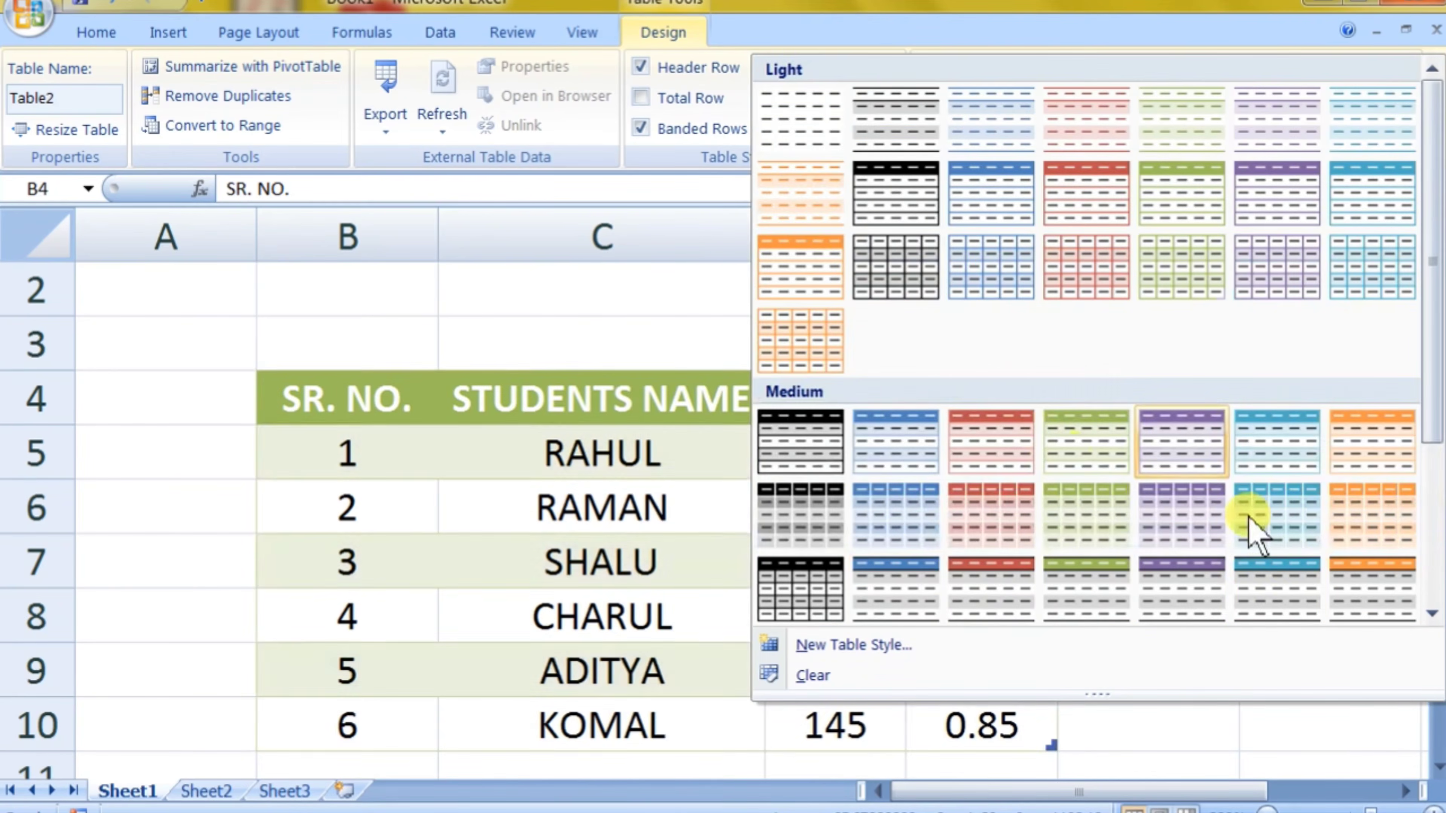
{"action": "scroll", "coordinate": [1277, 574], "scroll_direction": "down", "scroll_amount": 3}
{"action": "left_click", "coordinate": [1357, 544]}
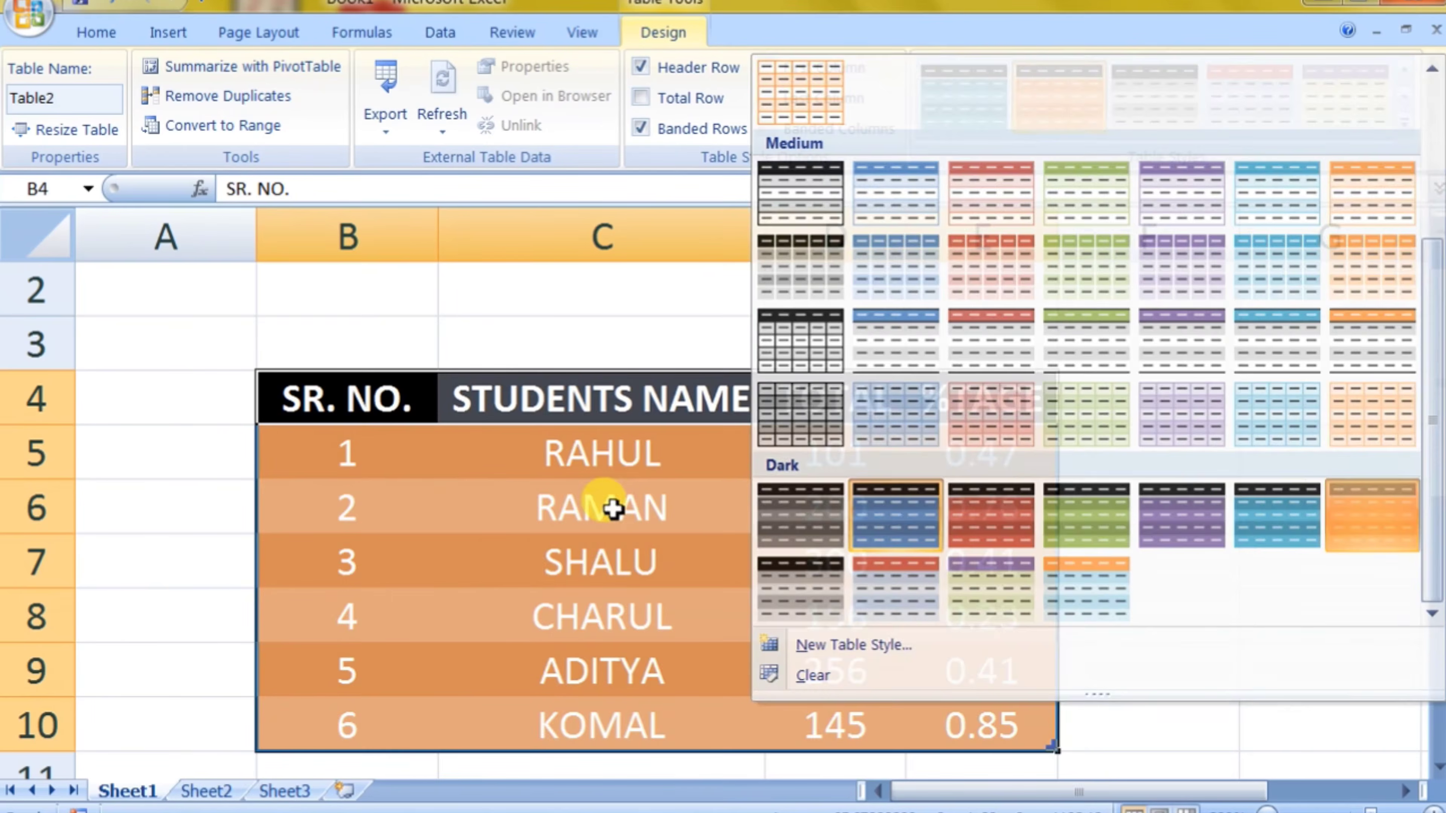
{"action": "left_click", "coordinate": [474, 597]}
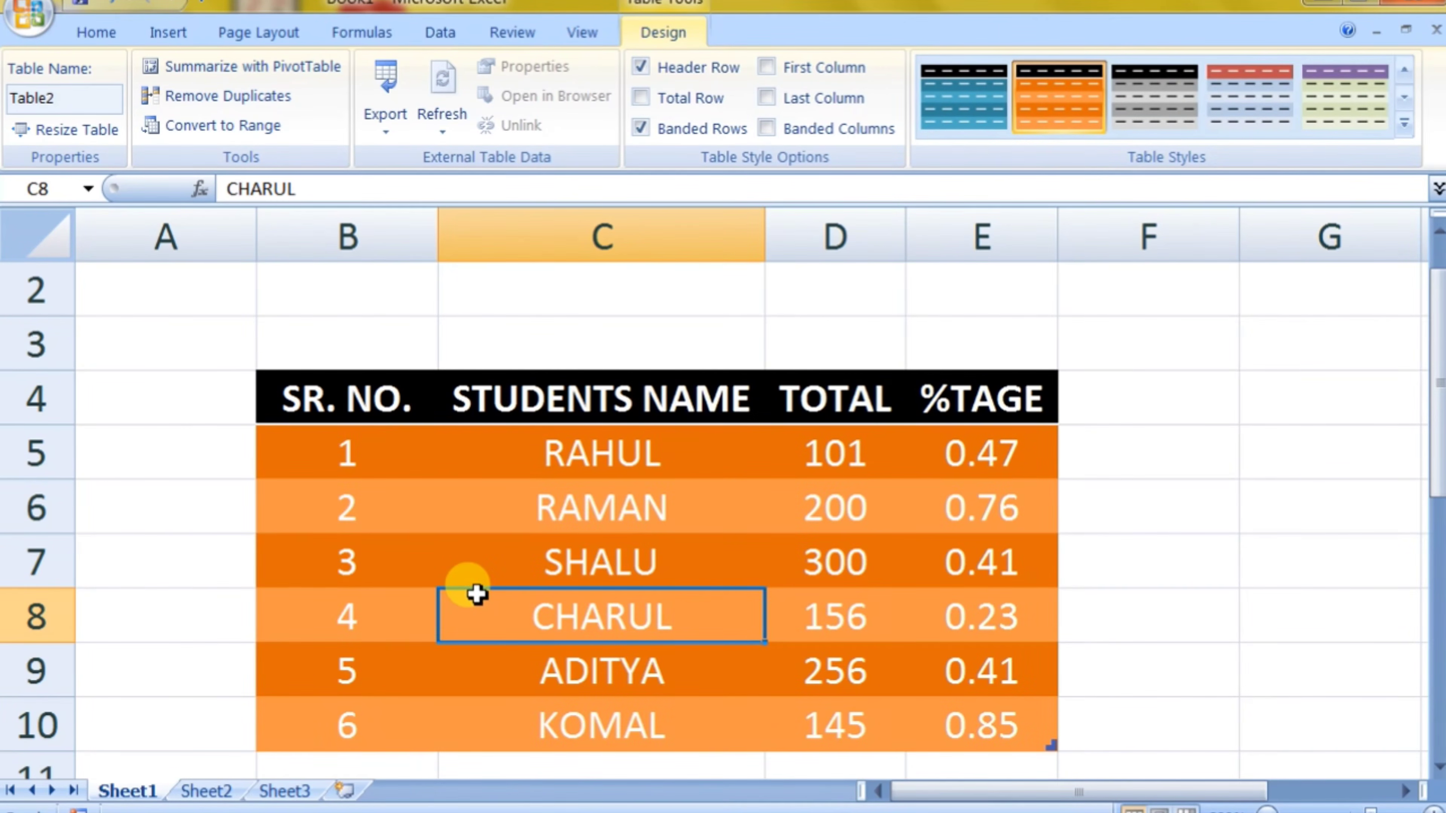
{"action": "left_click", "coordinate": [204, 493]}
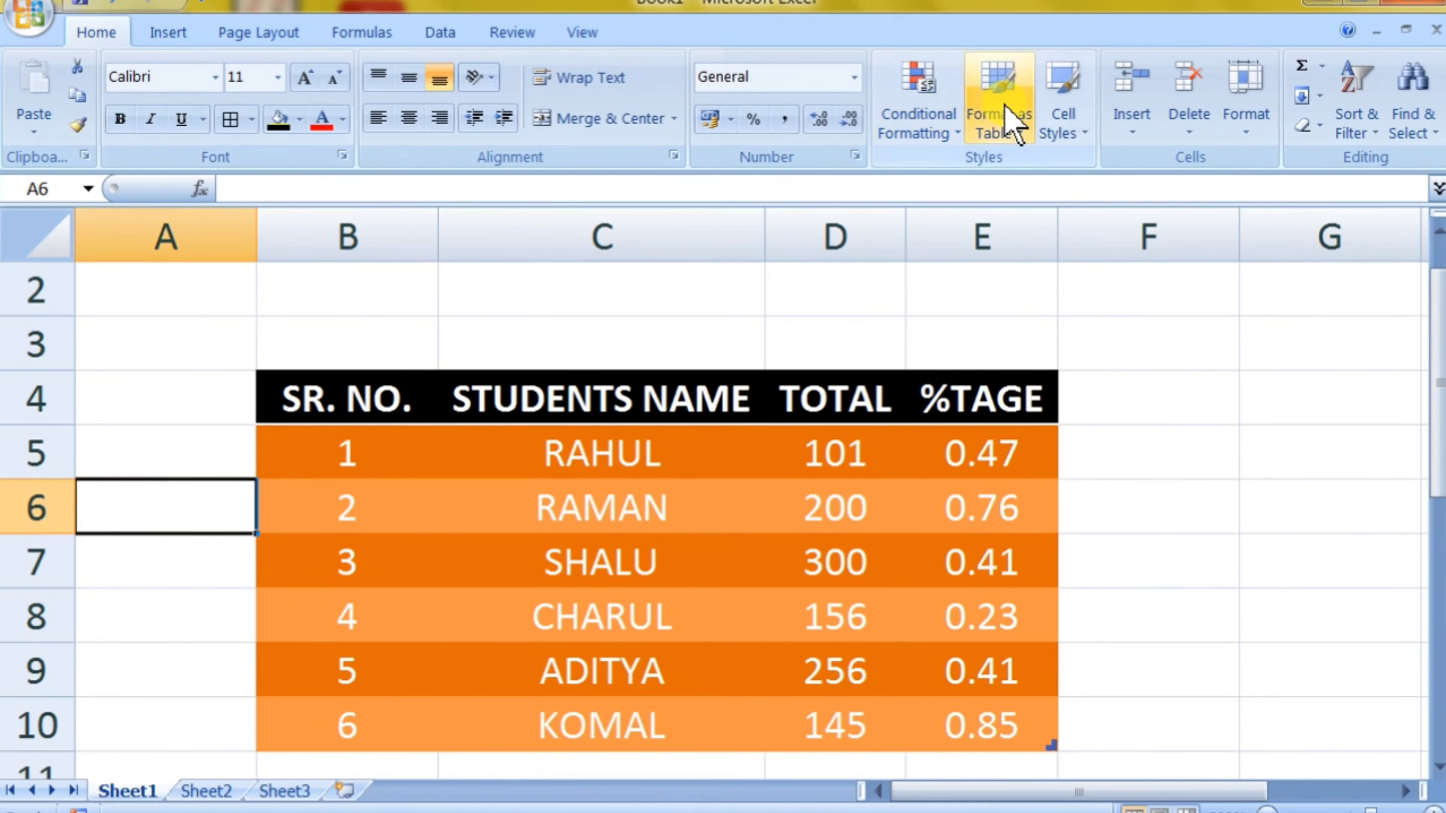
Step: Try clearing the formats of the student table B4:E10, undo the clearing and deselect the table
{"action": "left_click_drag", "start_coordinate": [373, 377], "coordinate": [1006, 731]}
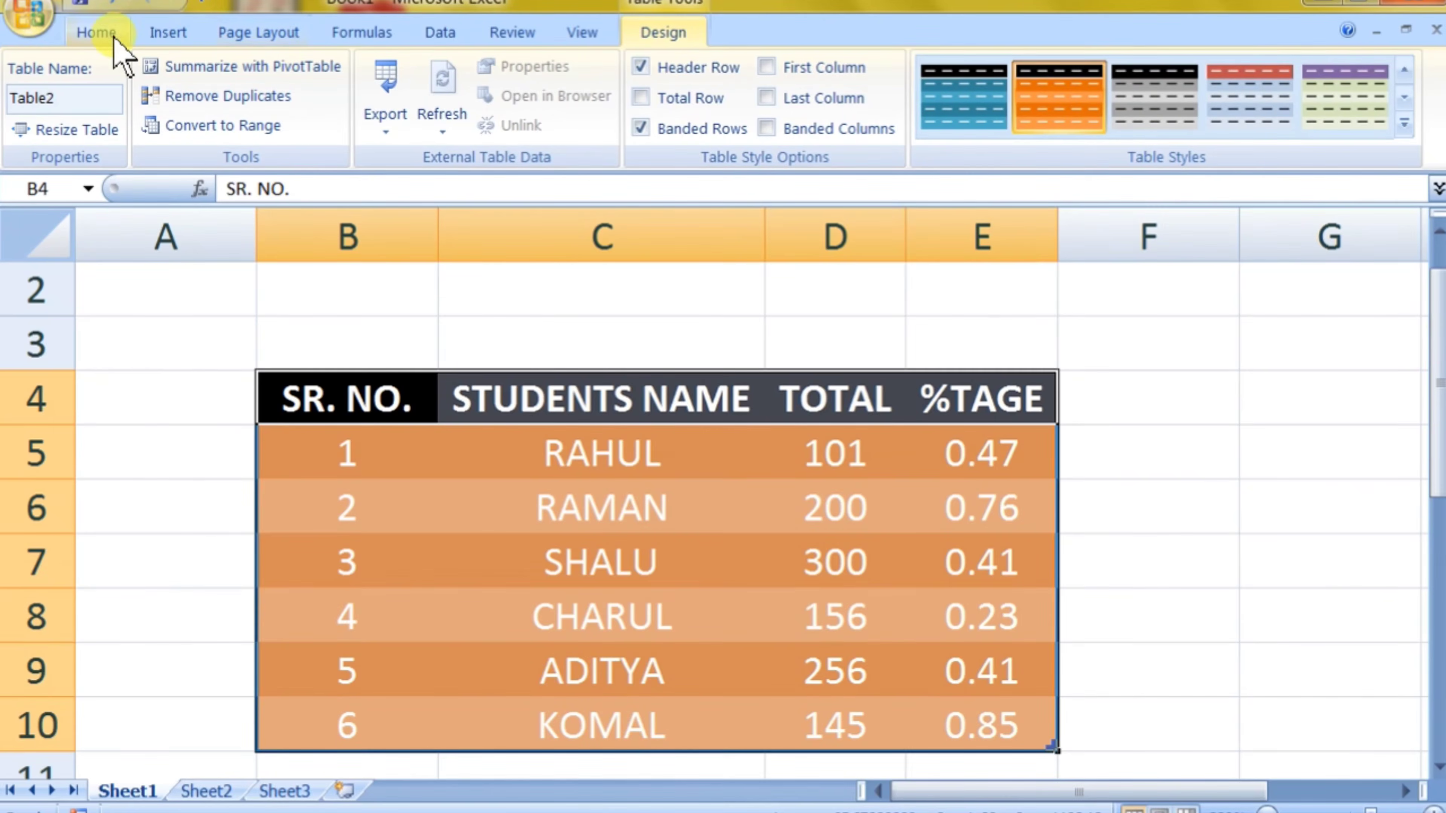
{"action": "left_click", "coordinate": [98, 32]}
{"action": "left_click", "coordinate": [1304, 125]}
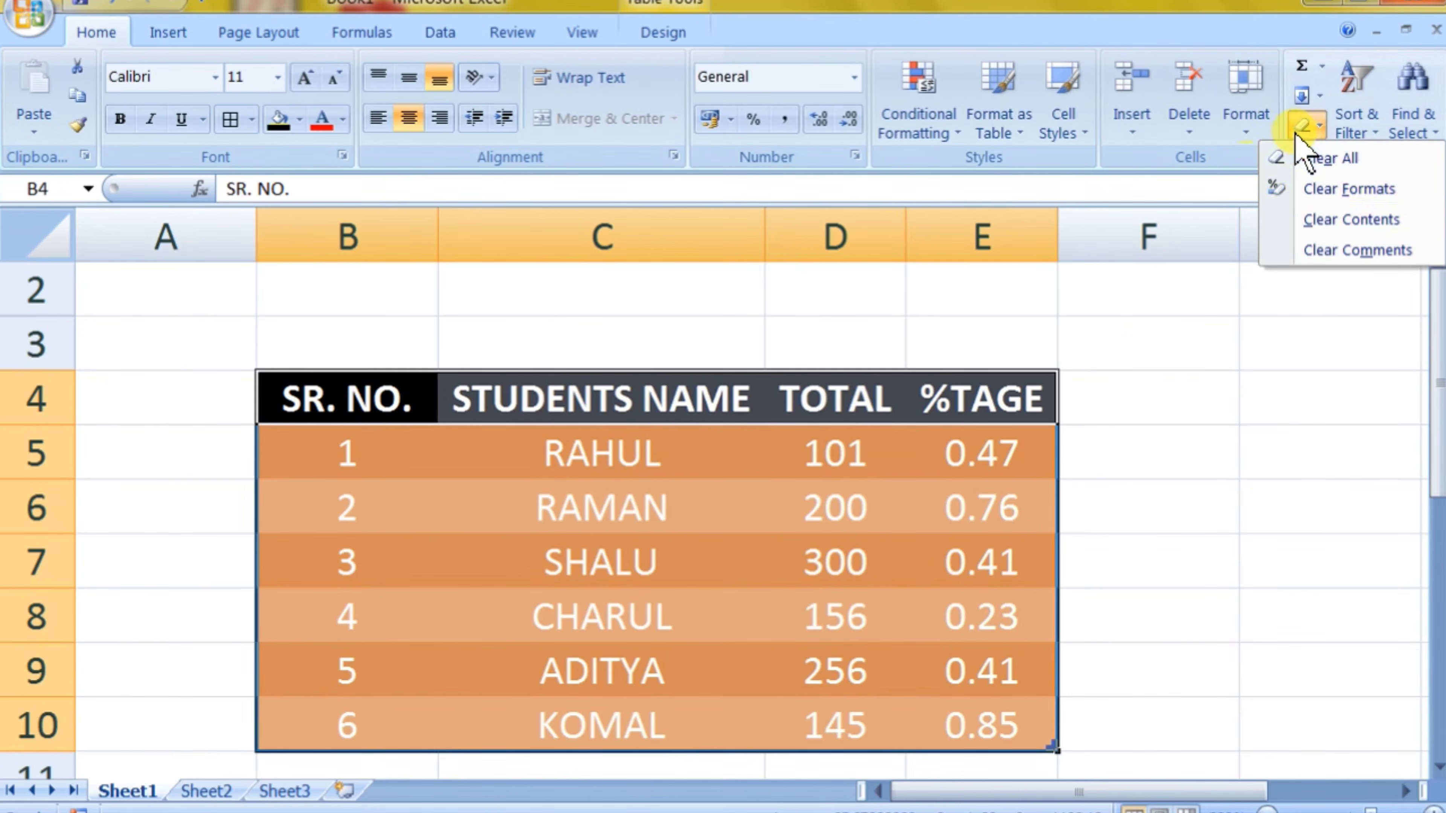
{"action": "left_click", "coordinate": [1315, 191]}
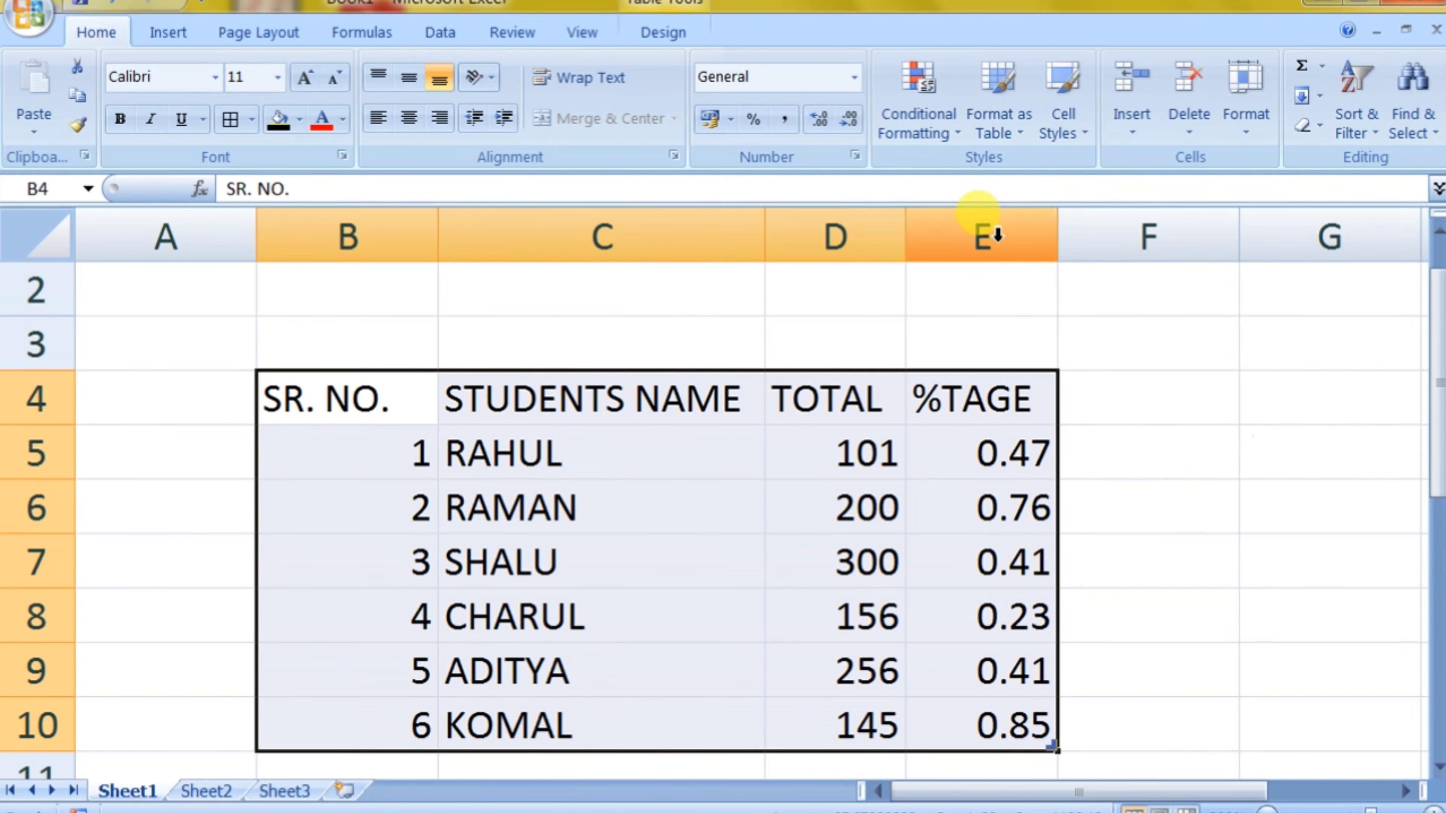
{"action": "key", "text": "ctrl+z"}
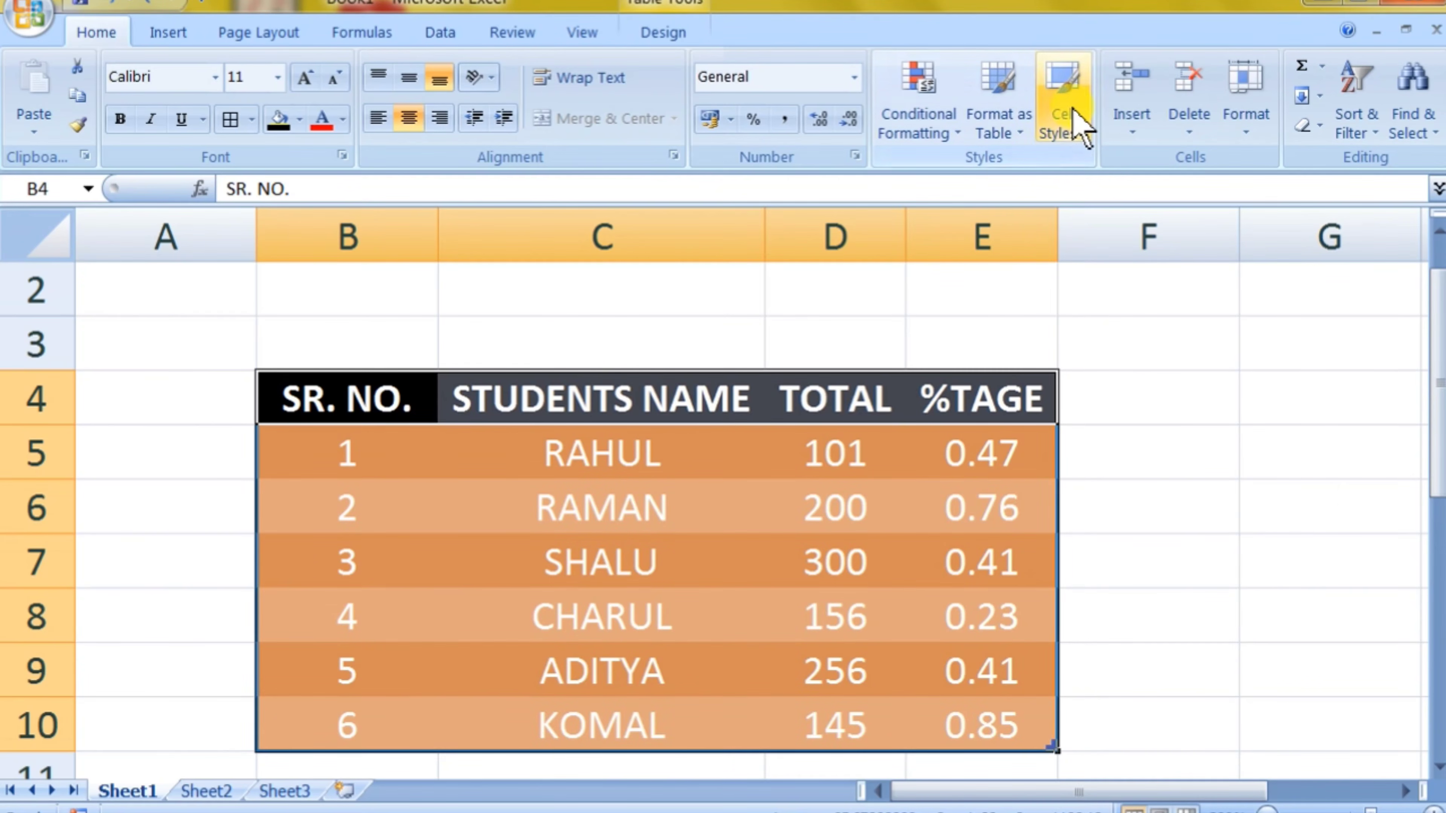
{"action": "left_click", "coordinate": [1188, 415]}
{"action": "scroll", "coordinate": [988, 424], "scroll_direction": "down", "scroll_amount": 1}
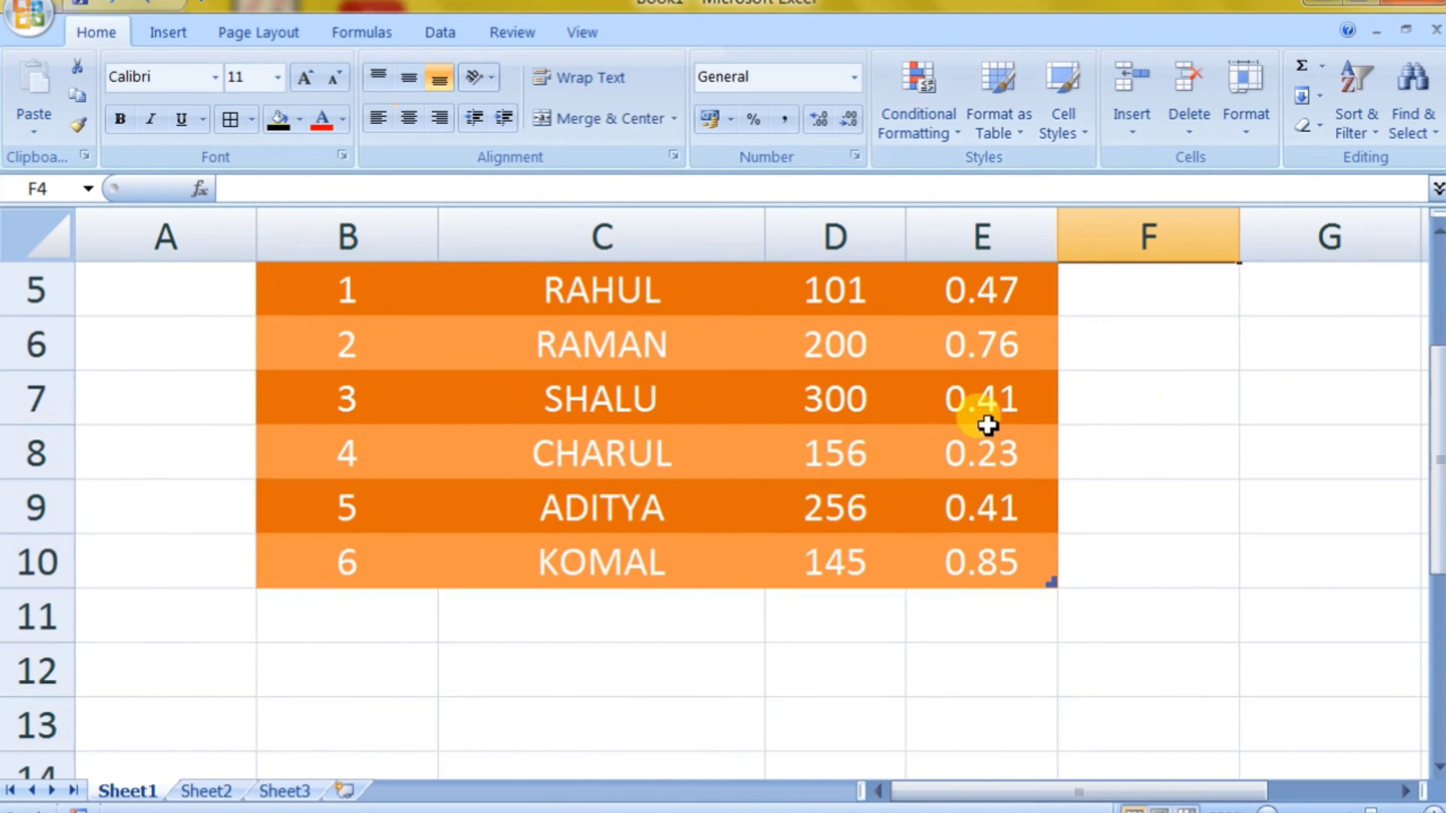
{"action": "left_click", "coordinate": [849, 368]}
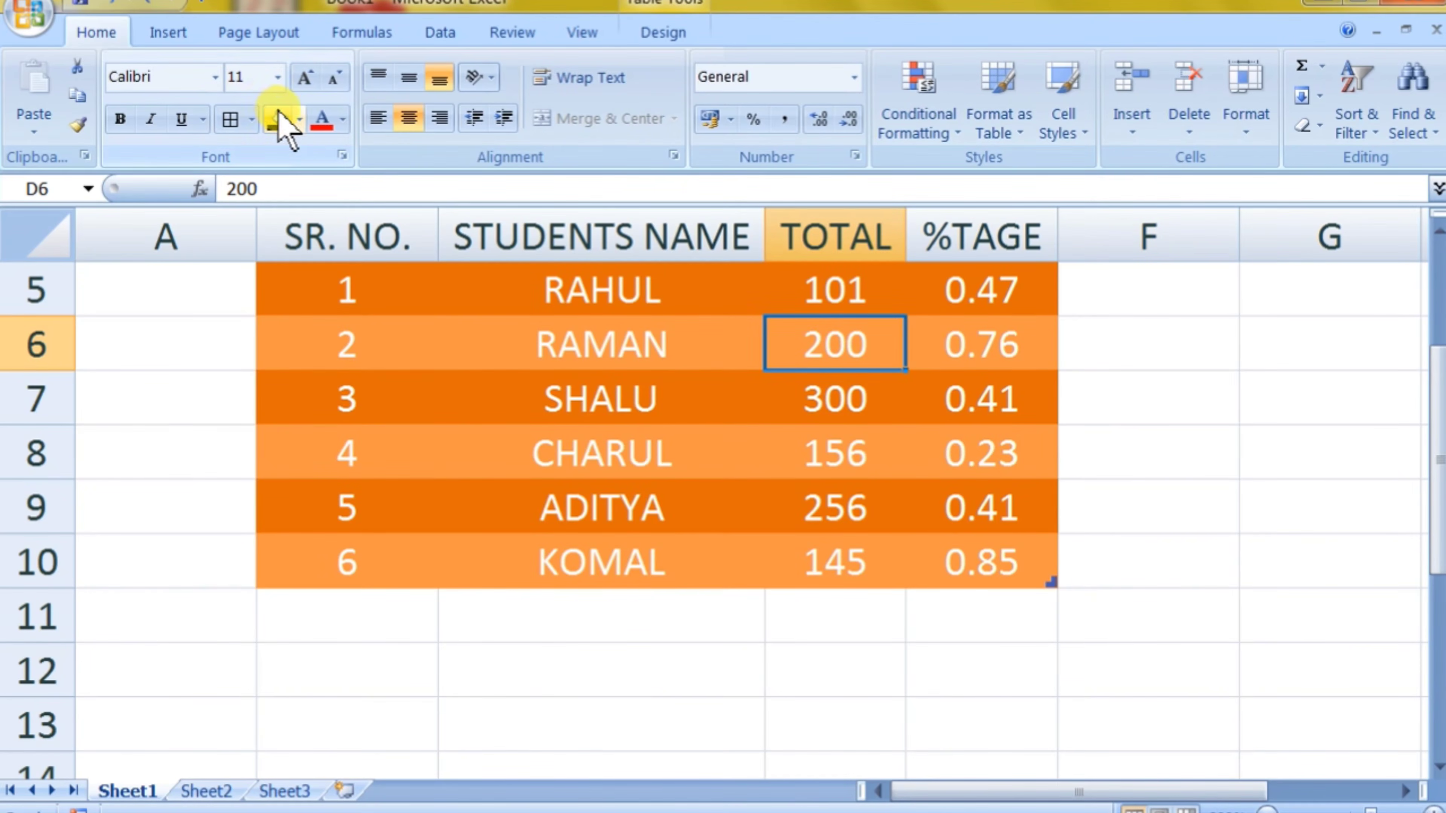
{"action": "left_click", "coordinate": [299, 119]}
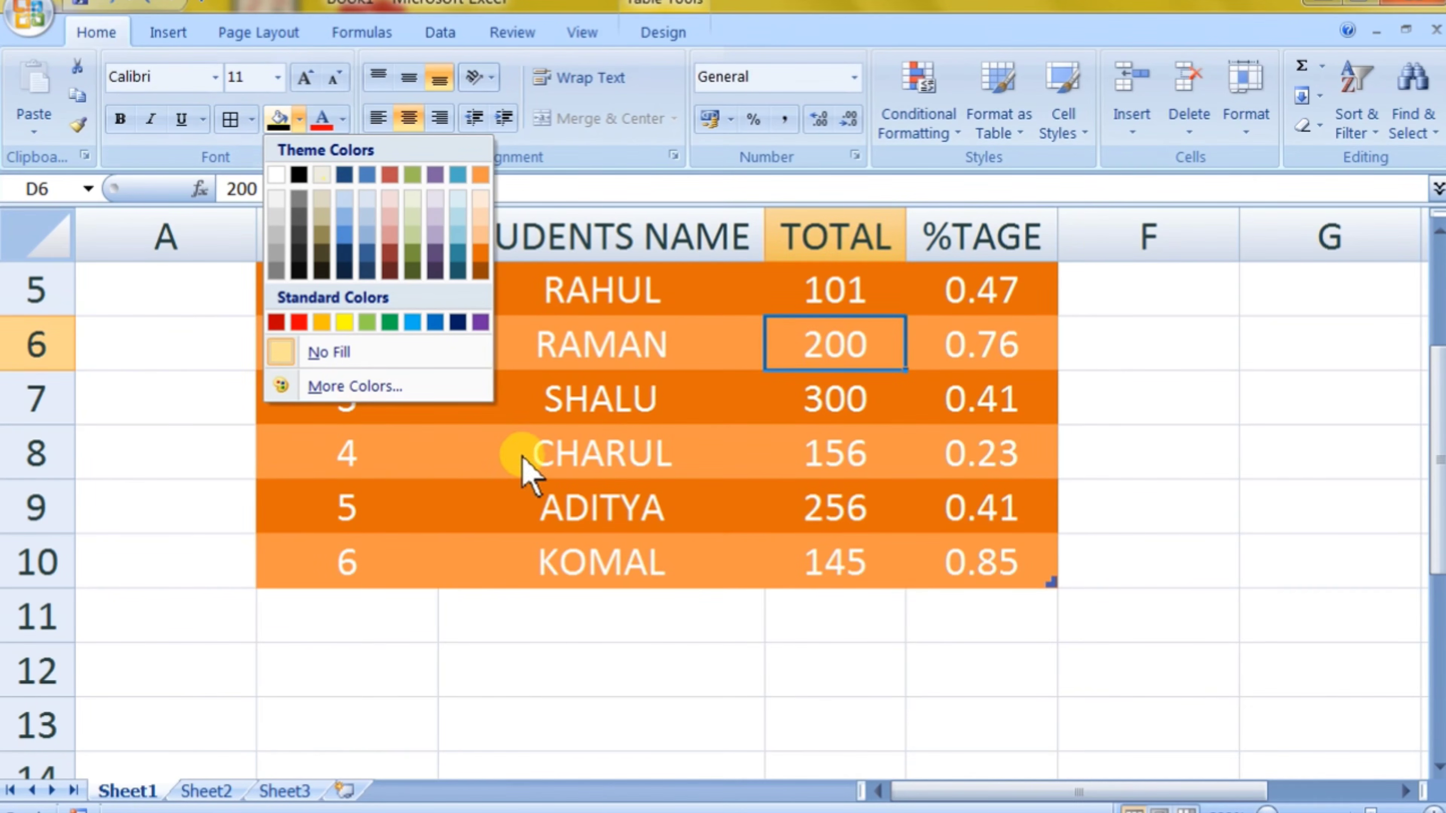
{"action": "key", "text": "Escape"}
Step: Enter a sample first name in the empty cell B22 below the student table
{"action": "scroll", "coordinate": [600, 517], "scroll_direction": "down", "scroll_amount": 5}
{"action": "left_click", "coordinate": [381, 403]}
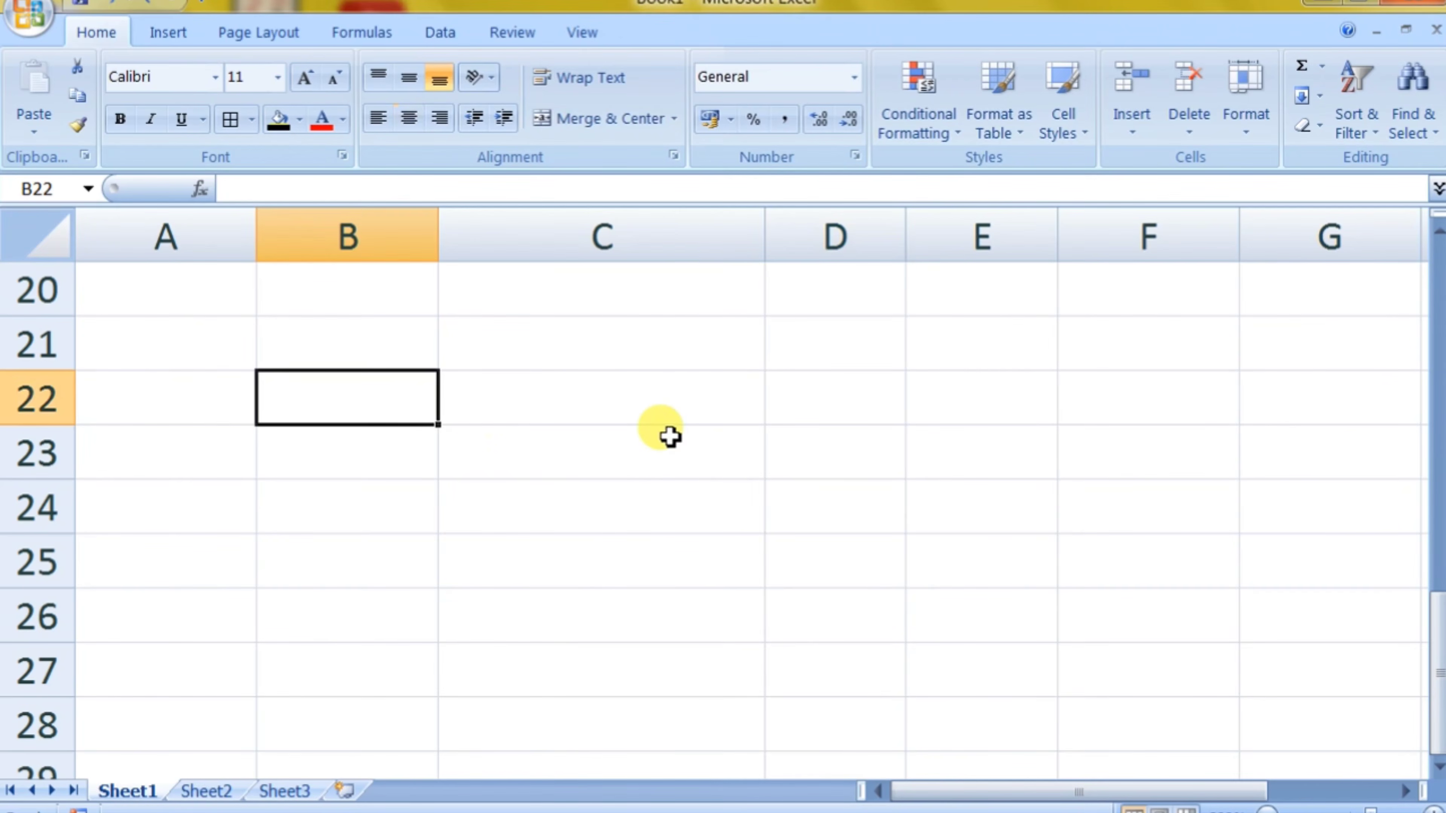
{"action": "type", "text": "RONAK"}
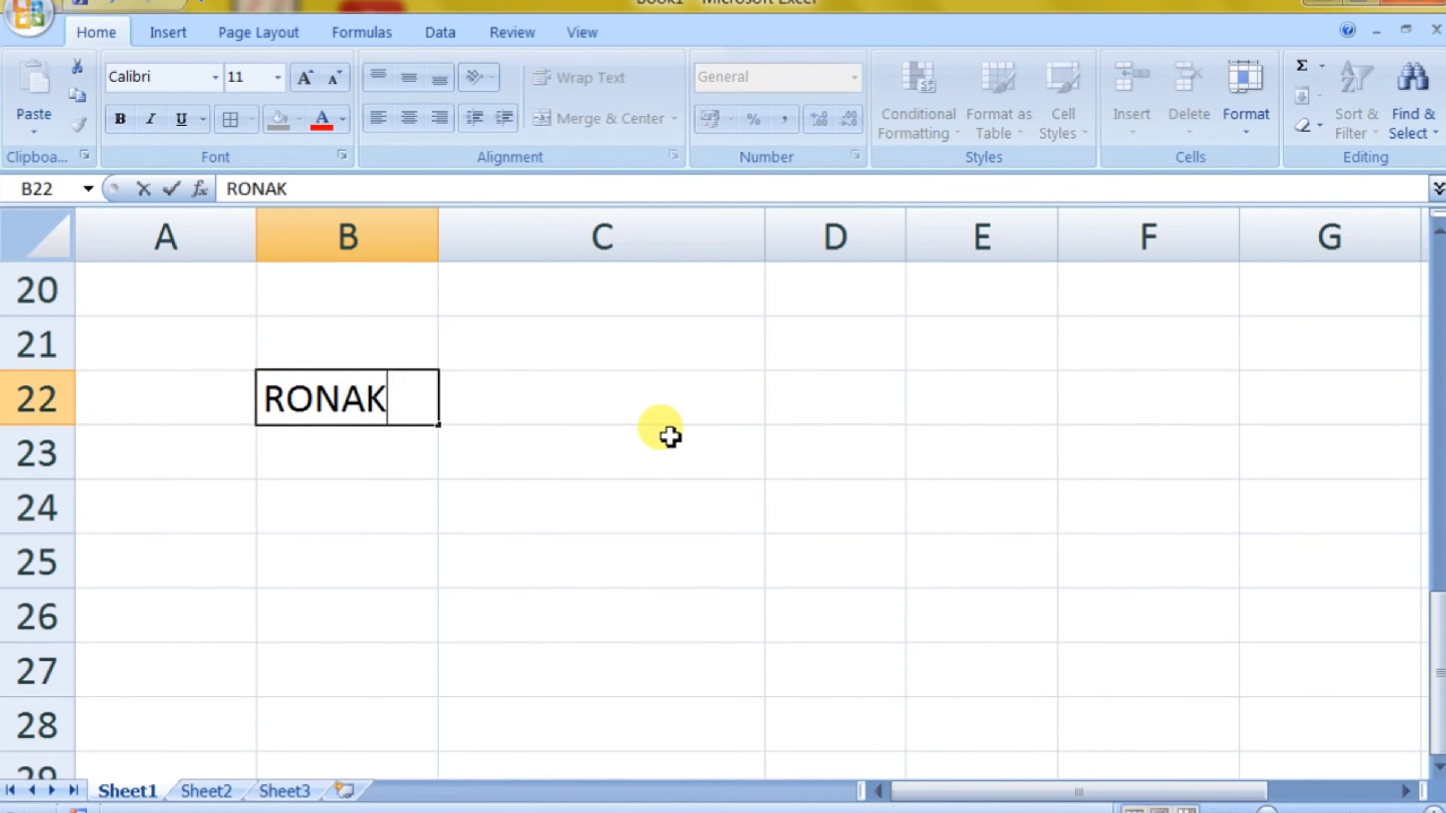
{"action": "key", "text": "Return"}
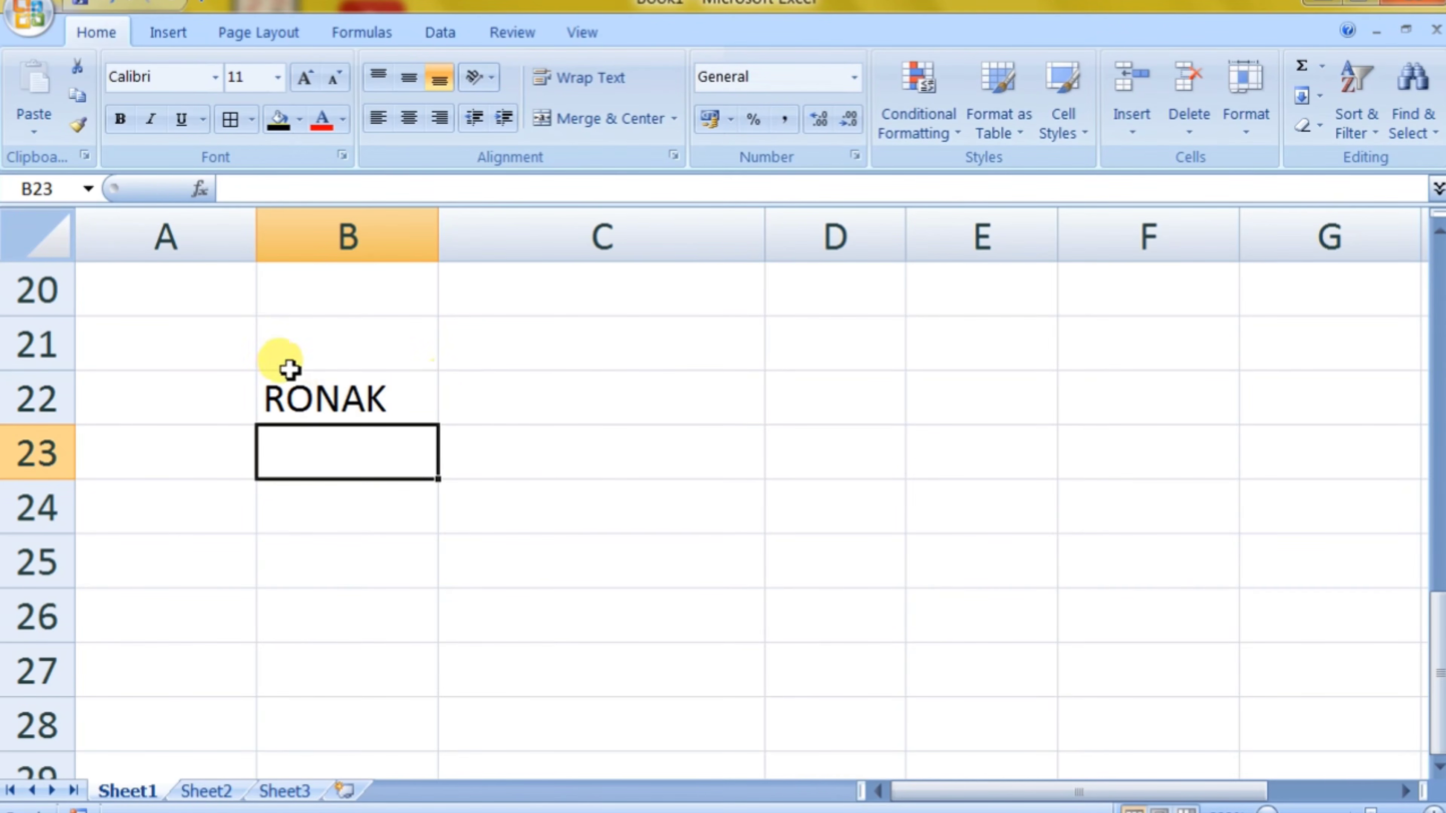
Step: Apply the Title cell style to the name in cell B22
{"action": "left_click", "coordinate": [312, 393]}
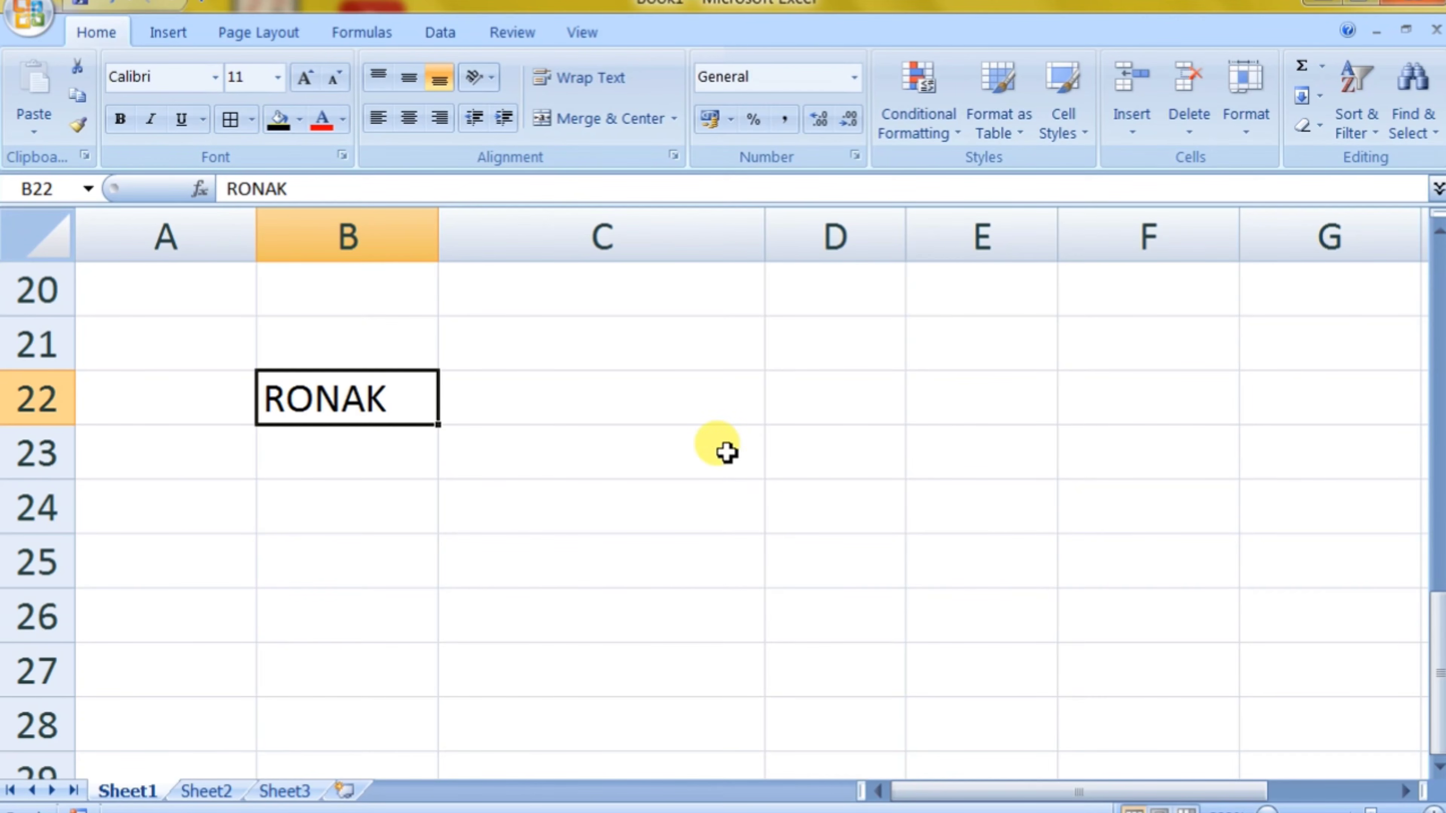
{"action": "left_click", "coordinate": [1068, 122]}
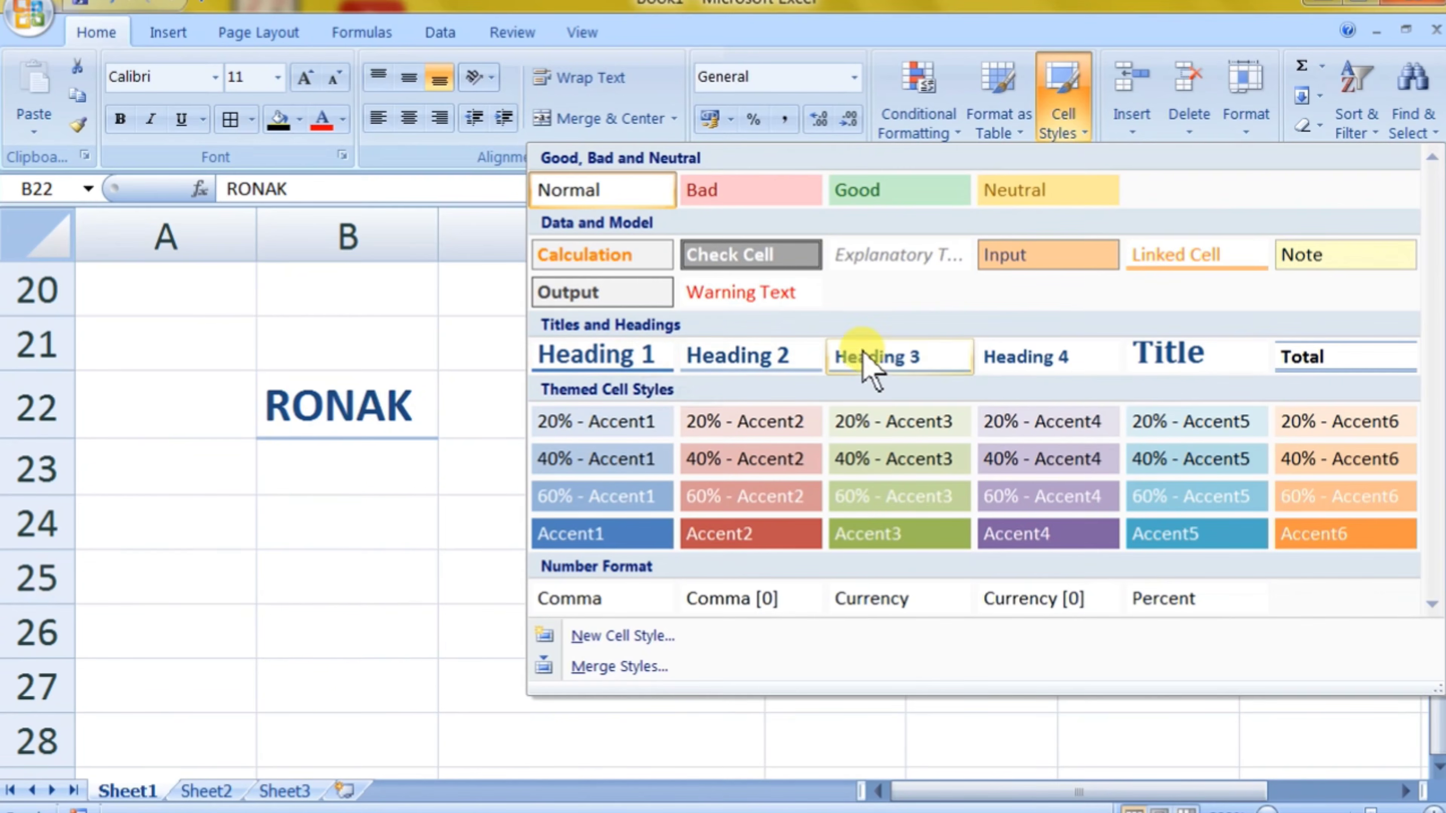
{"action": "left_click", "coordinate": [1133, 359]}
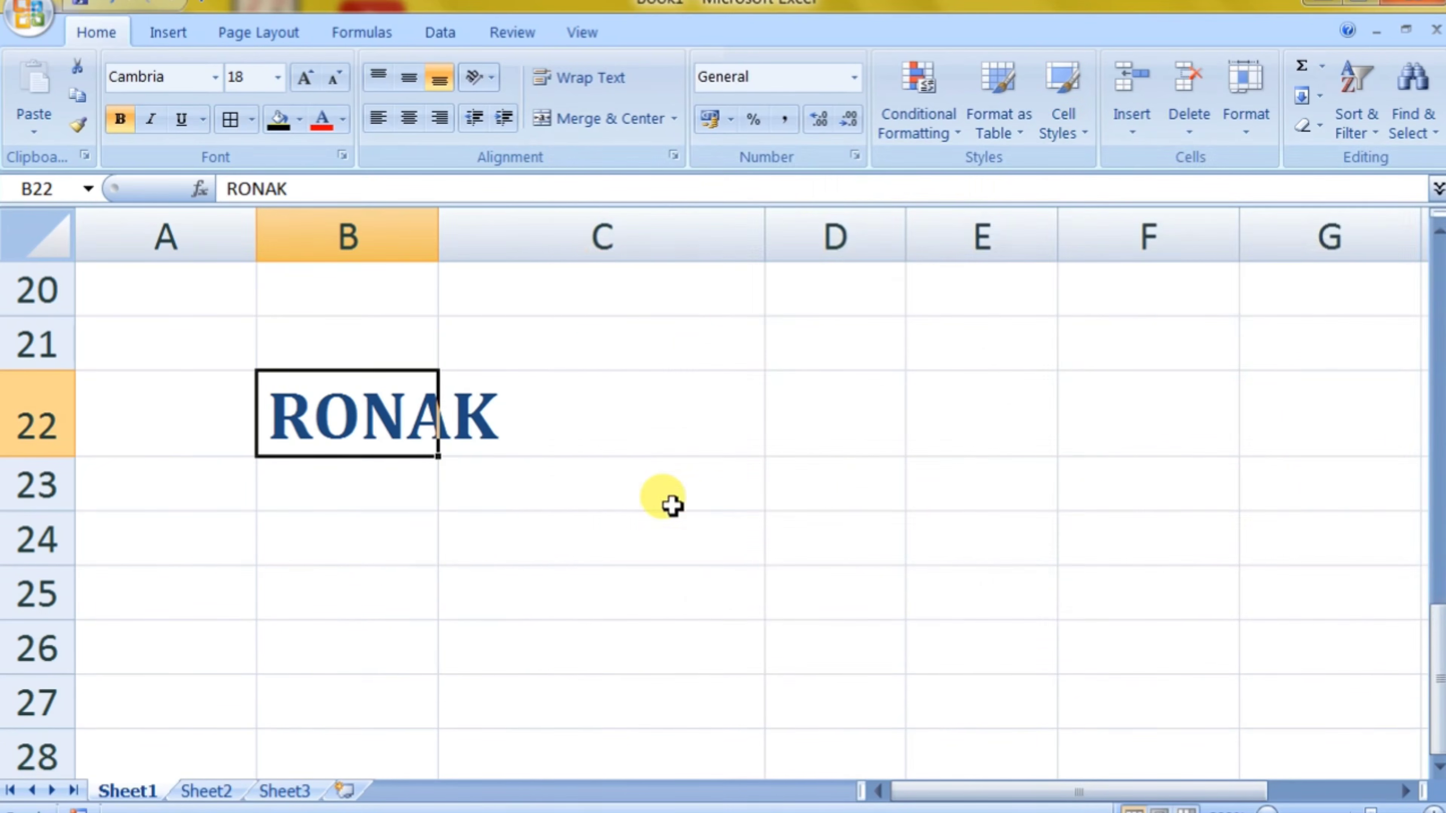
Step: Review the conditional formatting options for the student sheet, from the highlight and top/bottom rules to the icon sets
{"action": "left_click", "coordinate": [634, 538]}
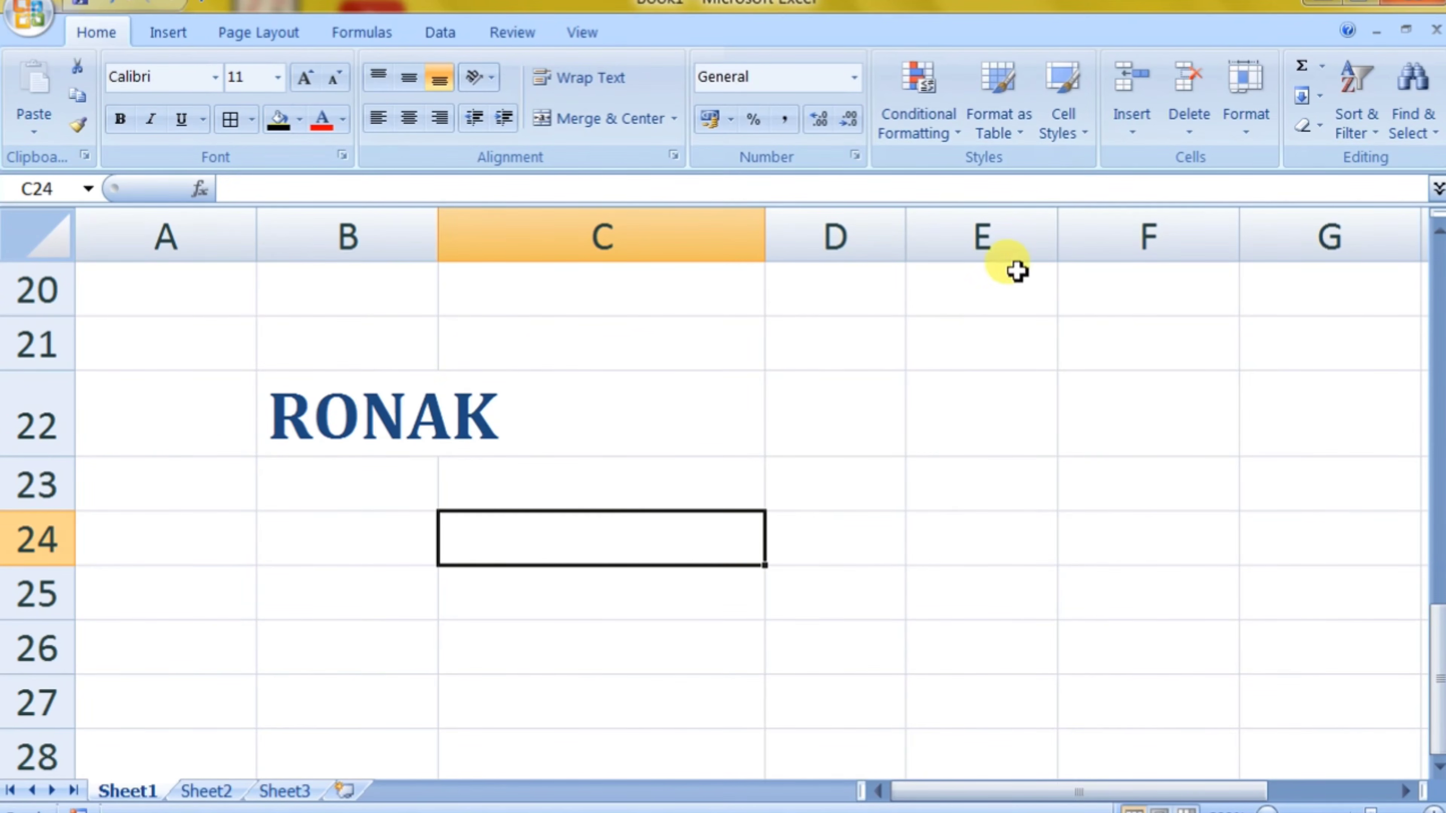
{"action": "left_click", "coordinate": [925, 133]}
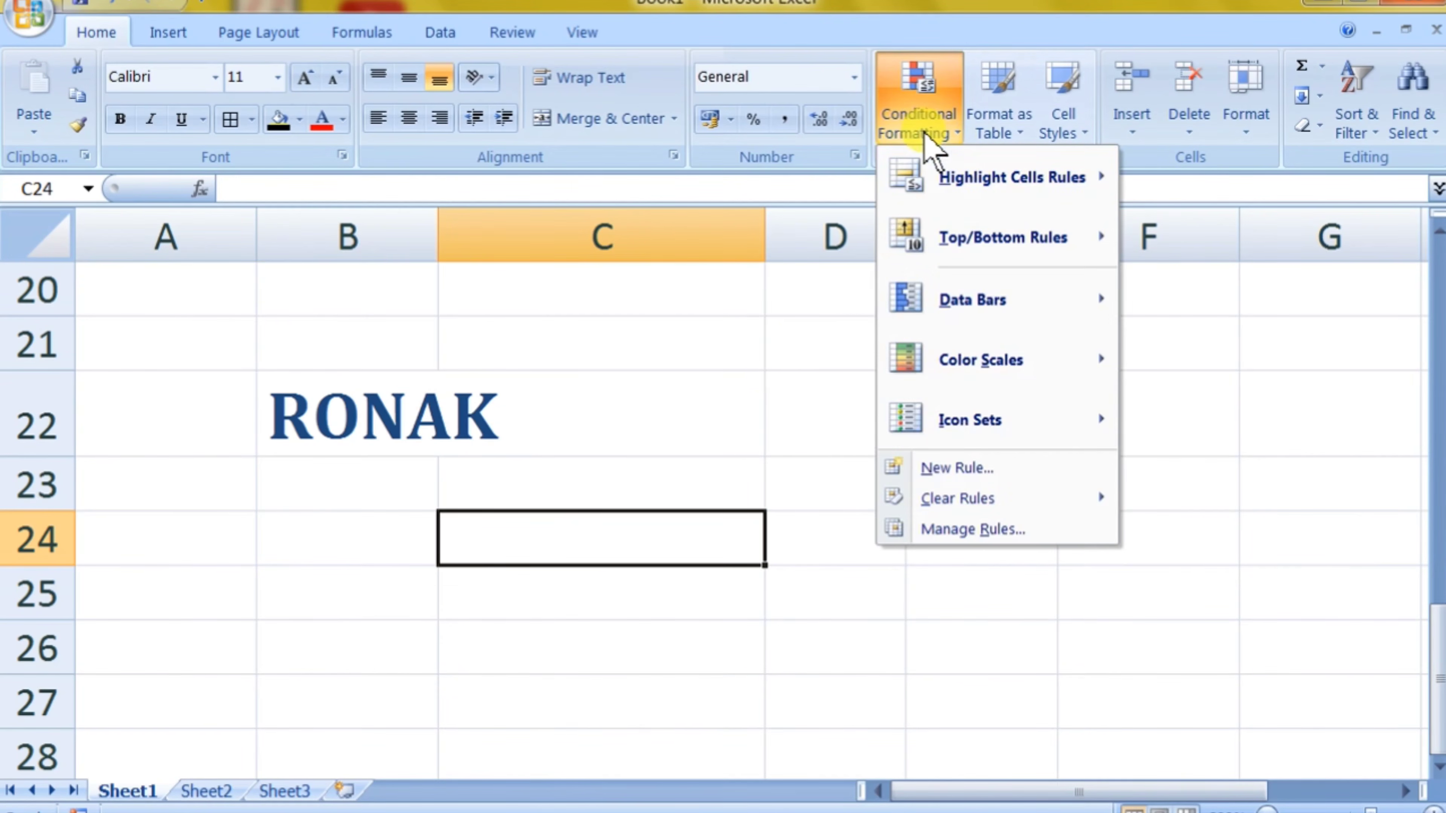
{"action": "left_click", "coordinate": [759, 396]}
{"action": "scroll", "coordinate": [746, 445], "scroll_direction": "up", "scroll_amount": 6}
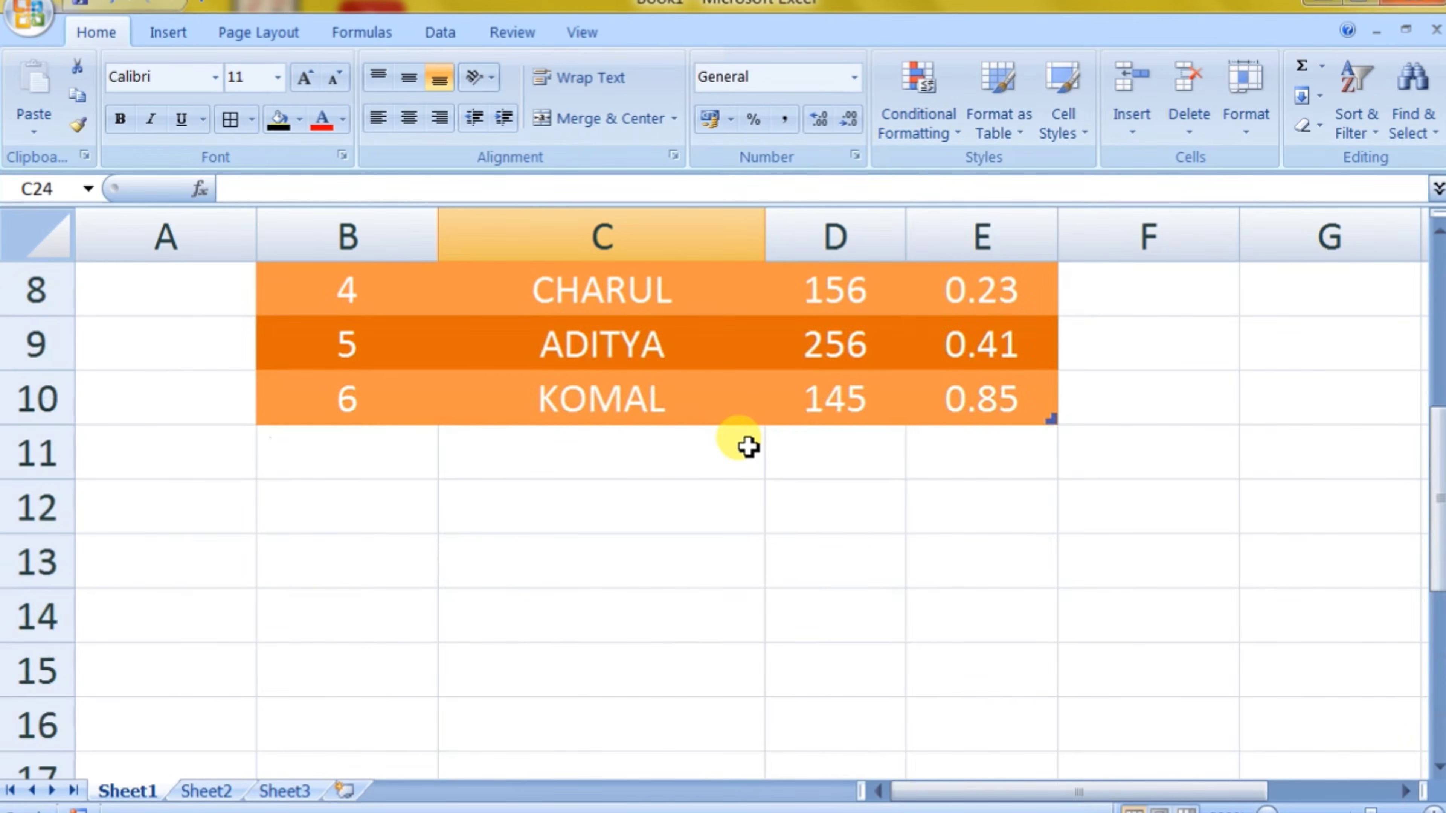
{"action": "left_click", "coordinate": [929, 124]}
{"action": "mouse_move", "coordinate": [931, 178]}
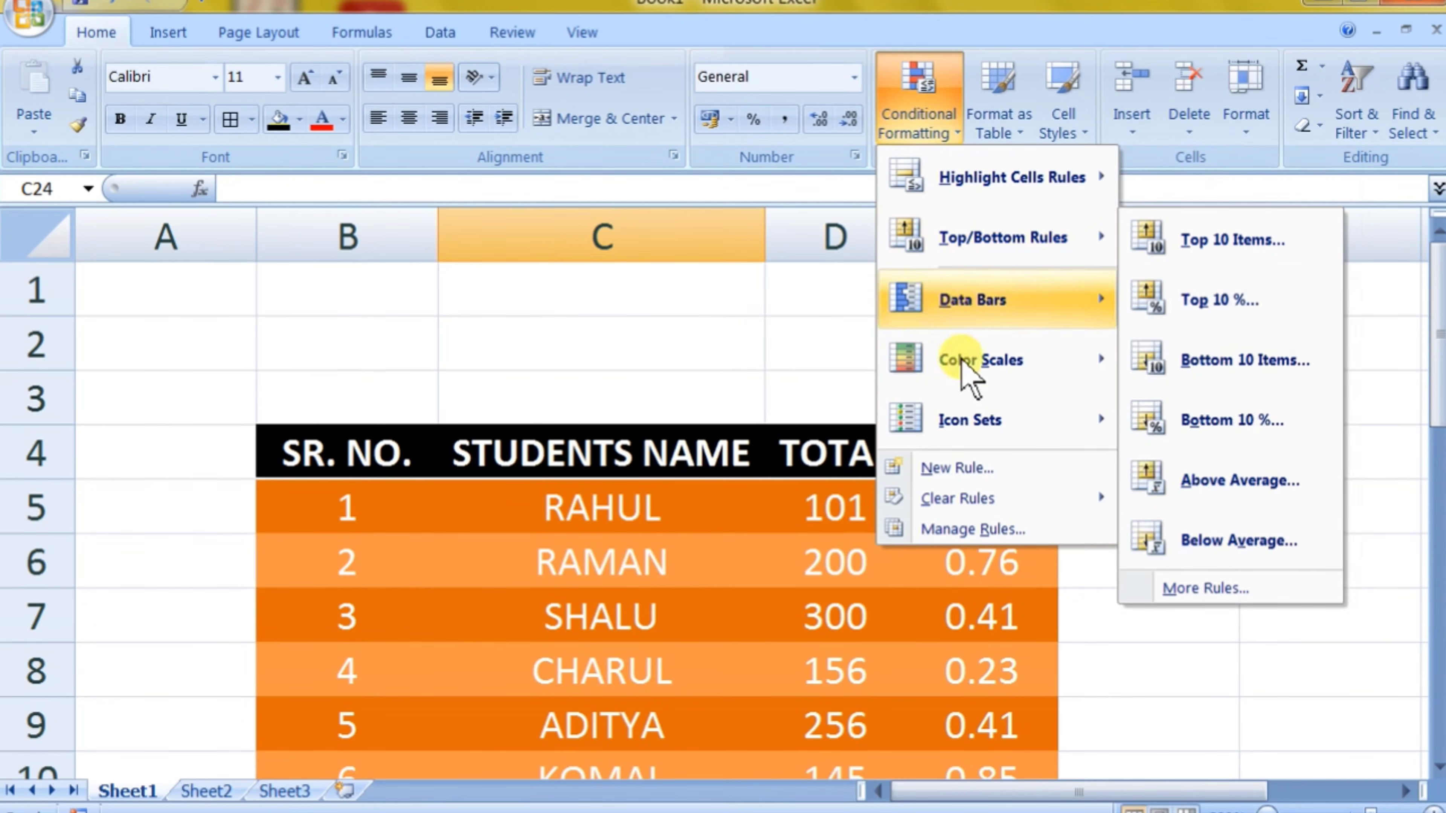
{"action": "mouse_move", "coordinate": [977, 424]}
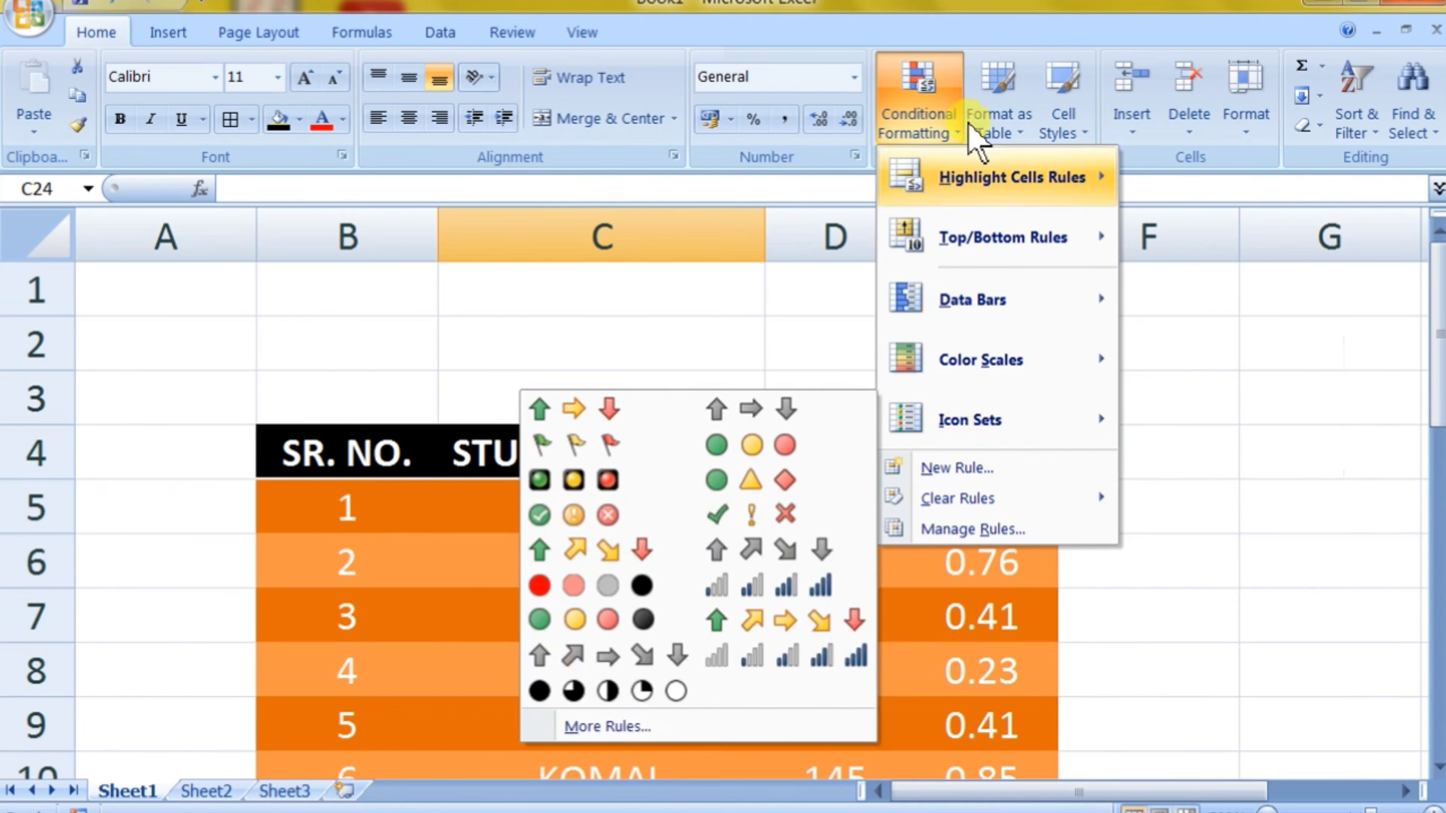
Step: Browse the Light, Medium and Dark table styles and the available cell styles without applying any
{"action": "left_click", "coordinate": [999, 122]}
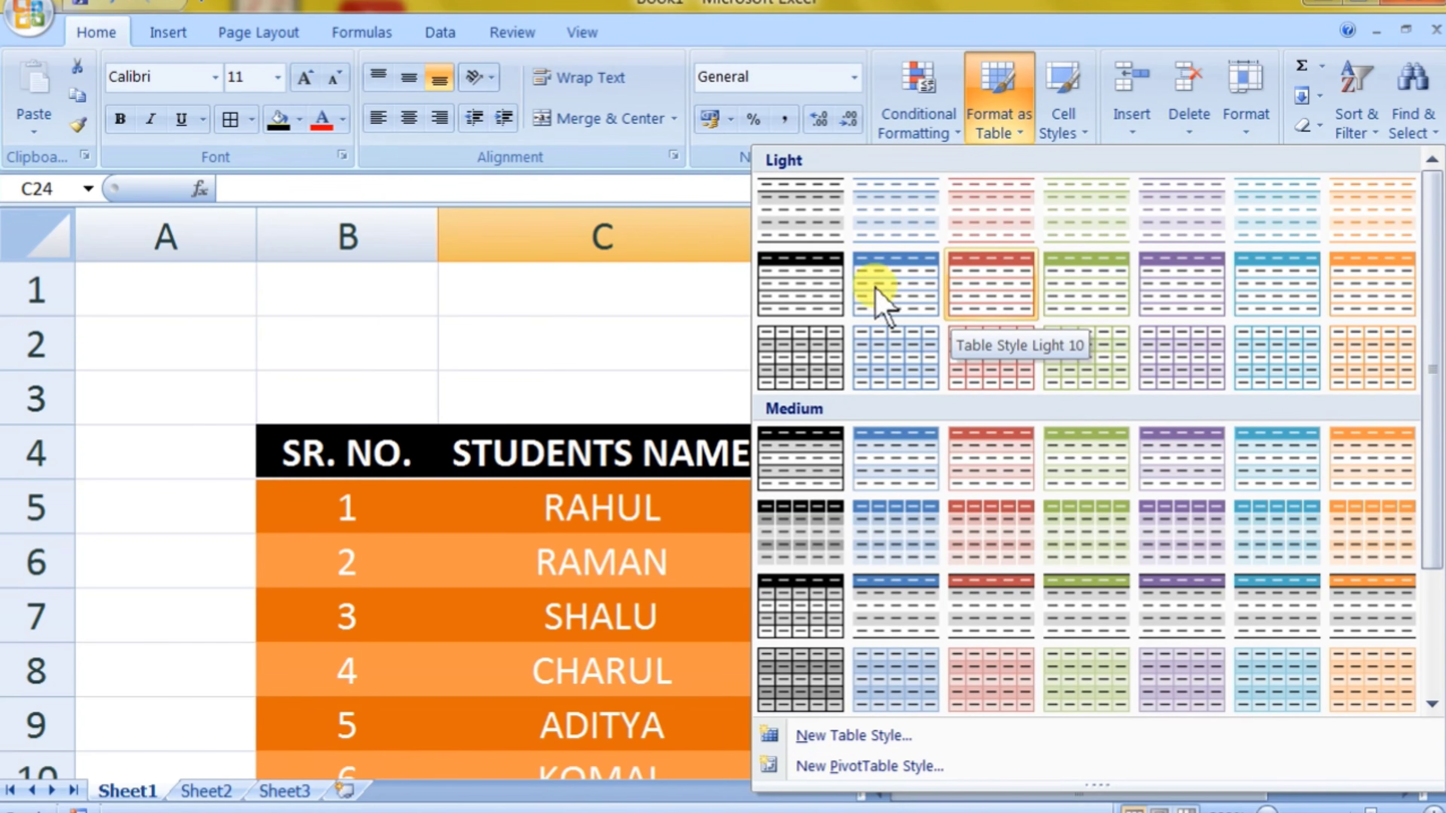
{"action": "scroll", "coordinate": [910, 433], "scroll_direction": "down", "scroll_amount": 3}
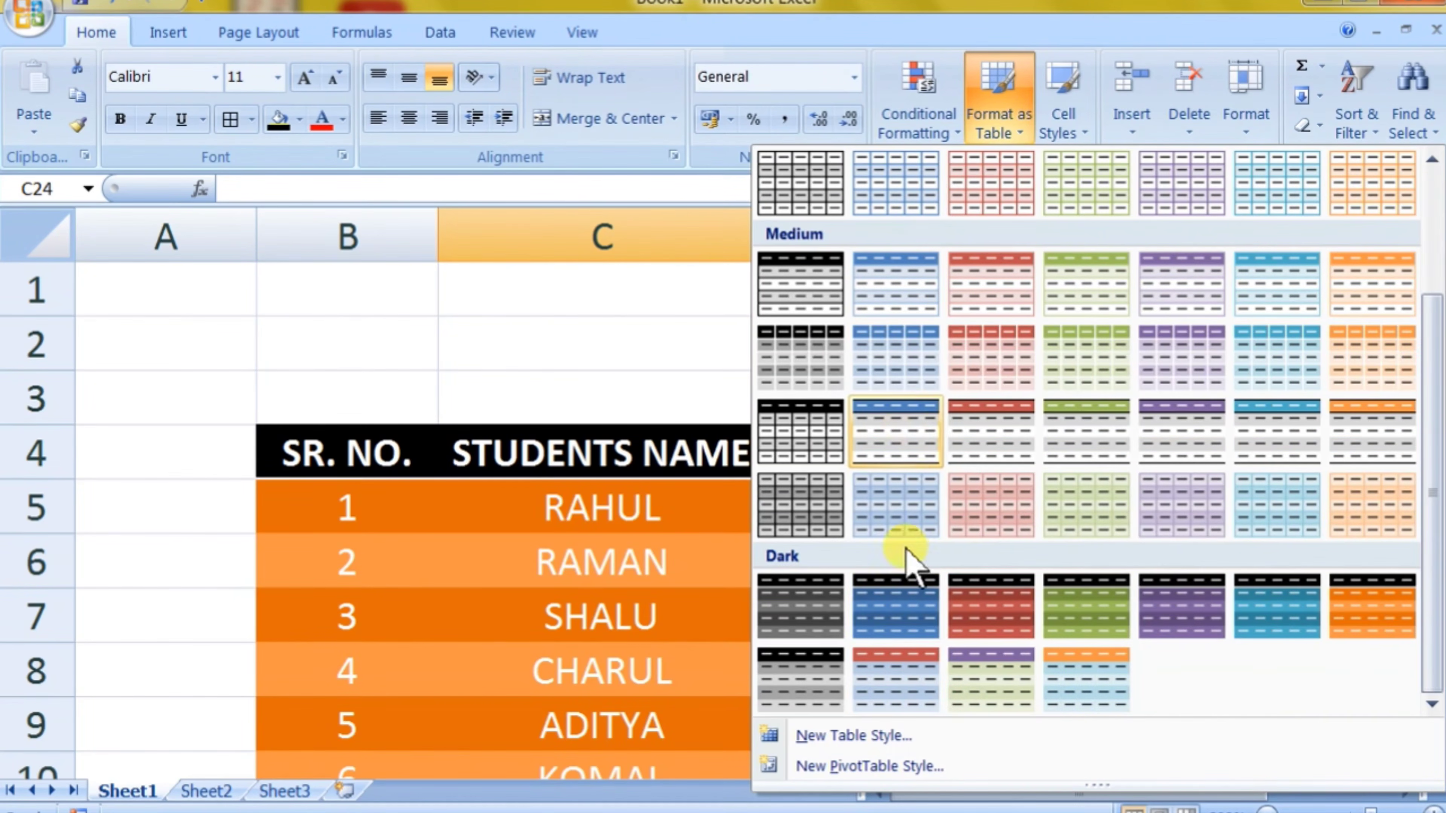
{"action": "scroll", "coordinate": [910, 581], "scroll_direction": "up", "scroll_amount": 3}
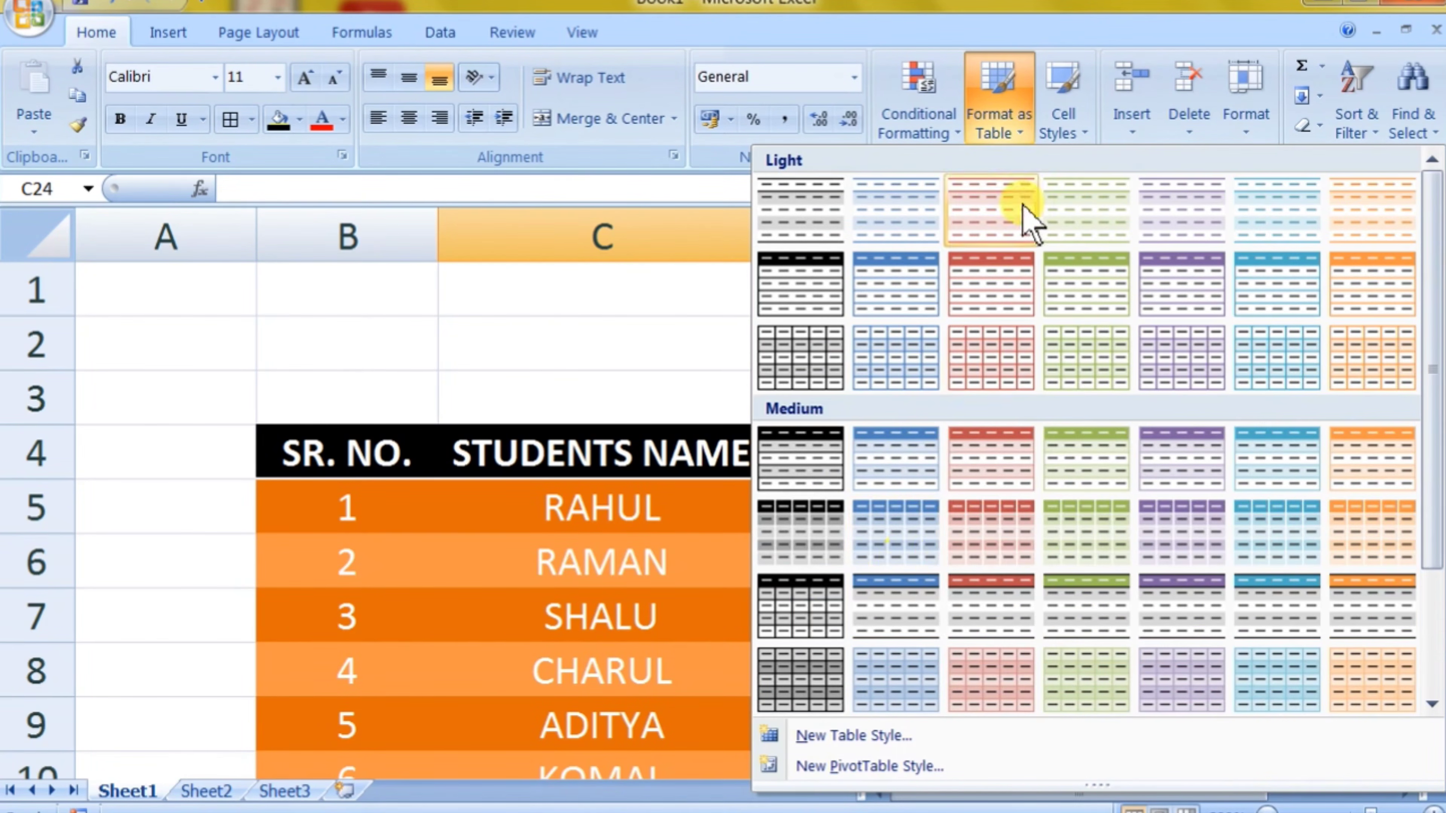
{"action": "left_click", "coordinate": [1070, 133]}
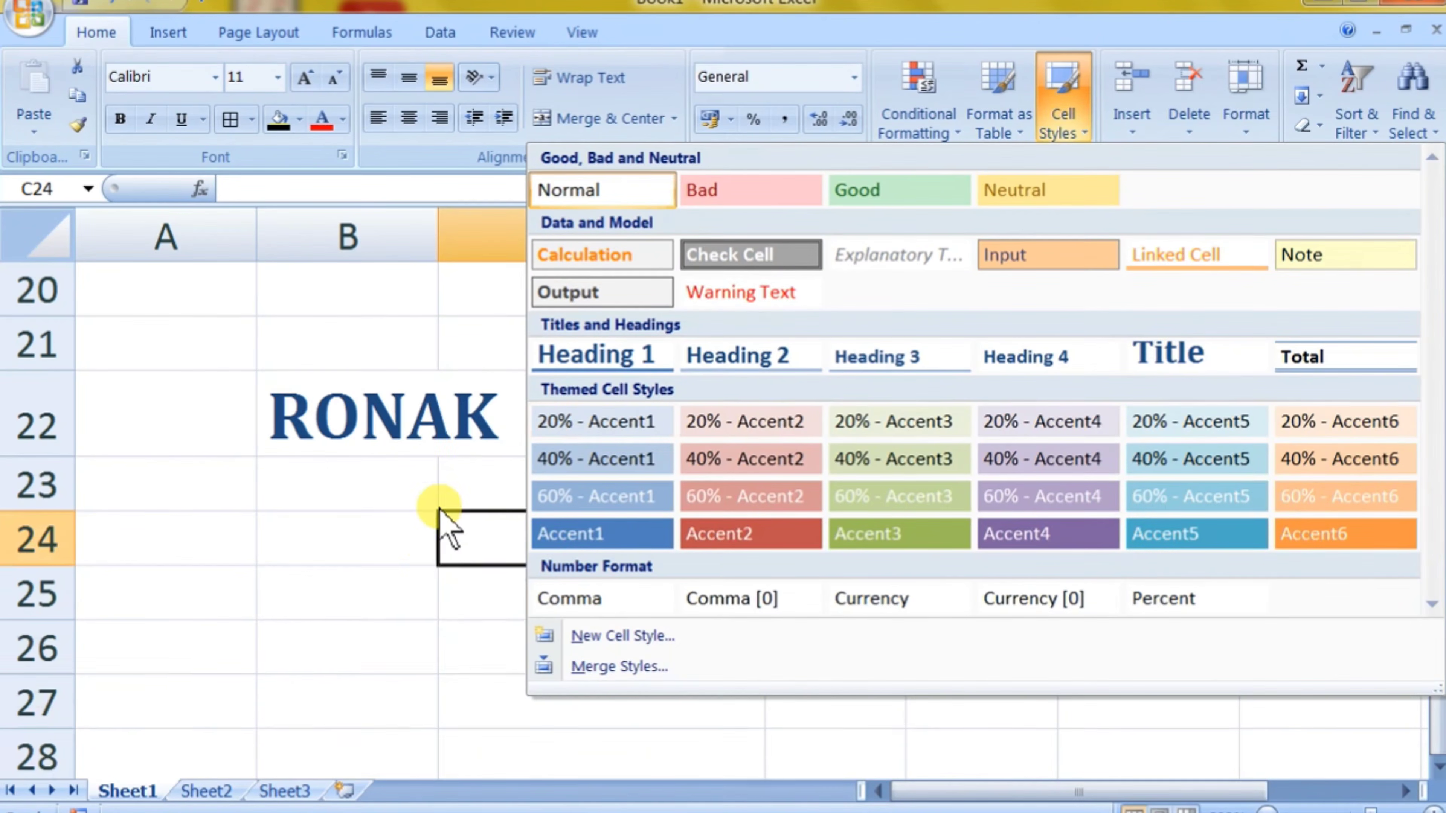
{"action": "left_click", "coordinate": [422, 489]}
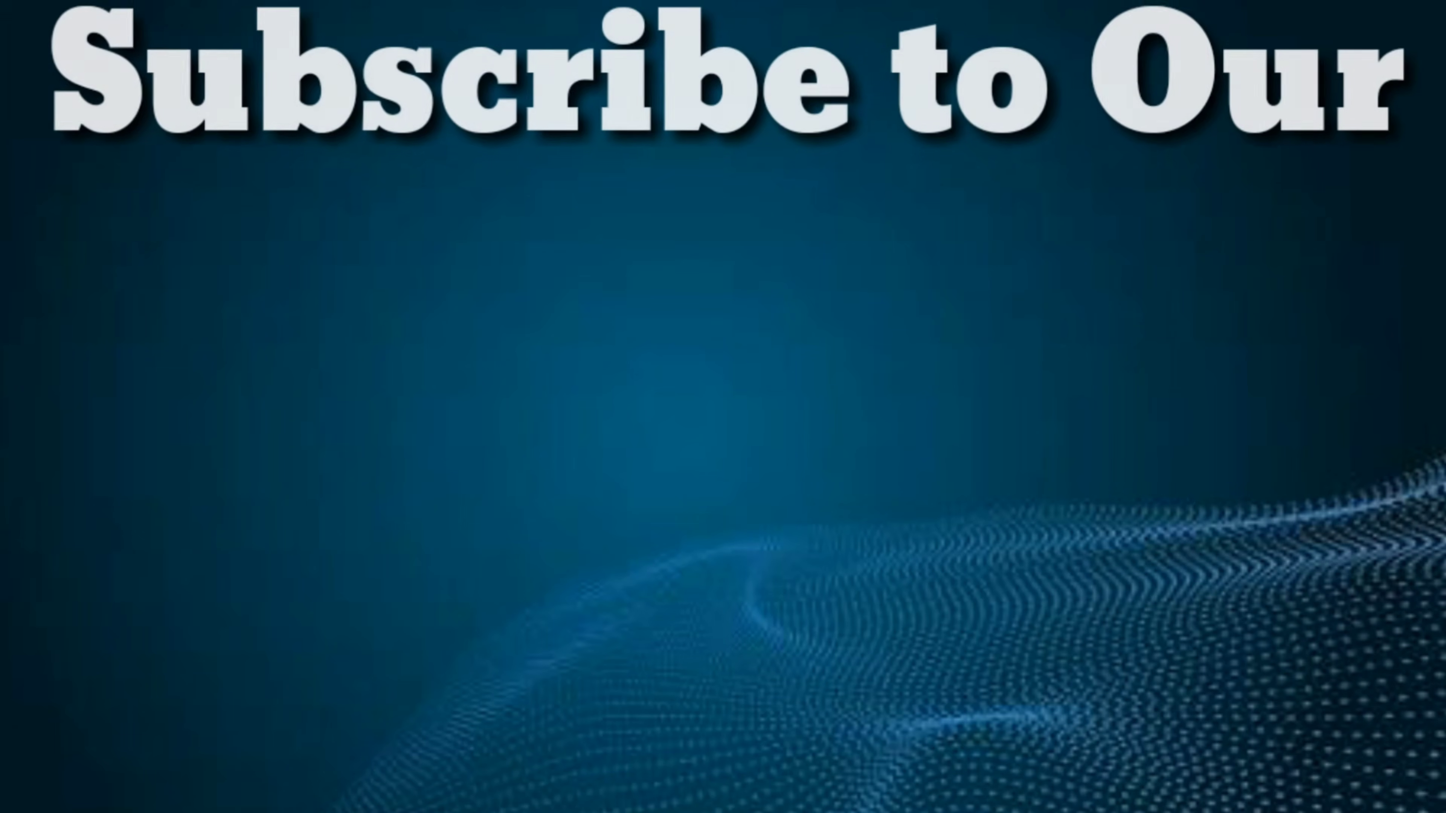